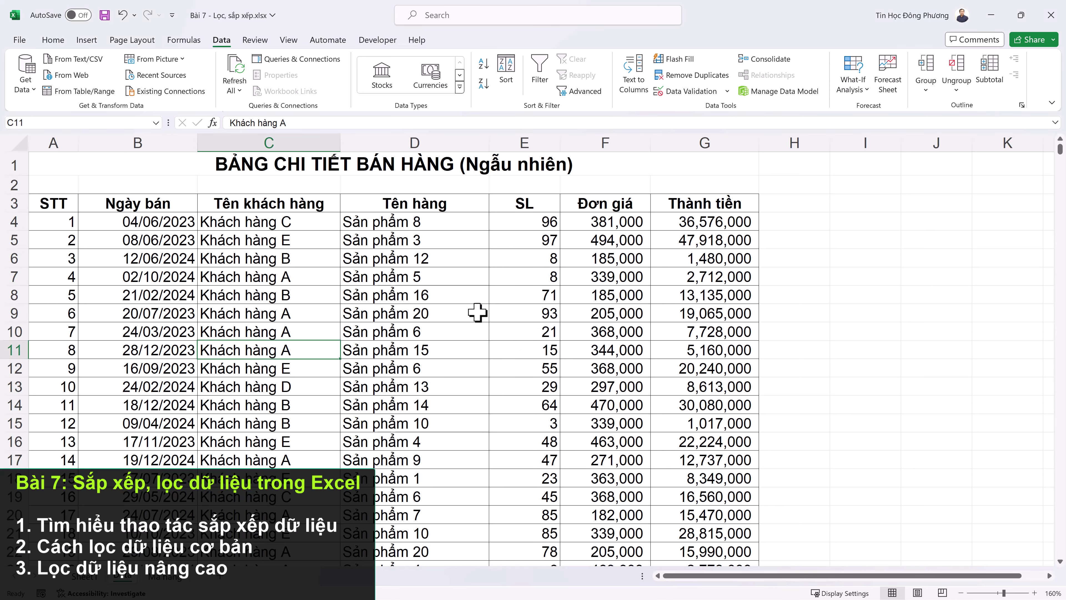
Examine the order of the sale dates in the Ngày bán column of the sales table.
click(359, 241)
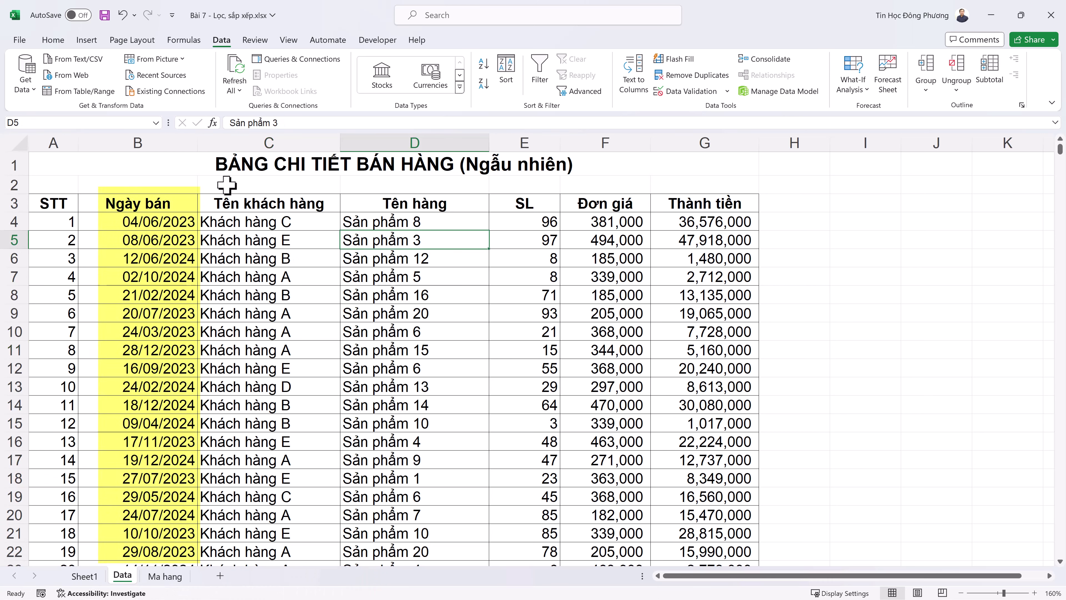
click(184, 264)
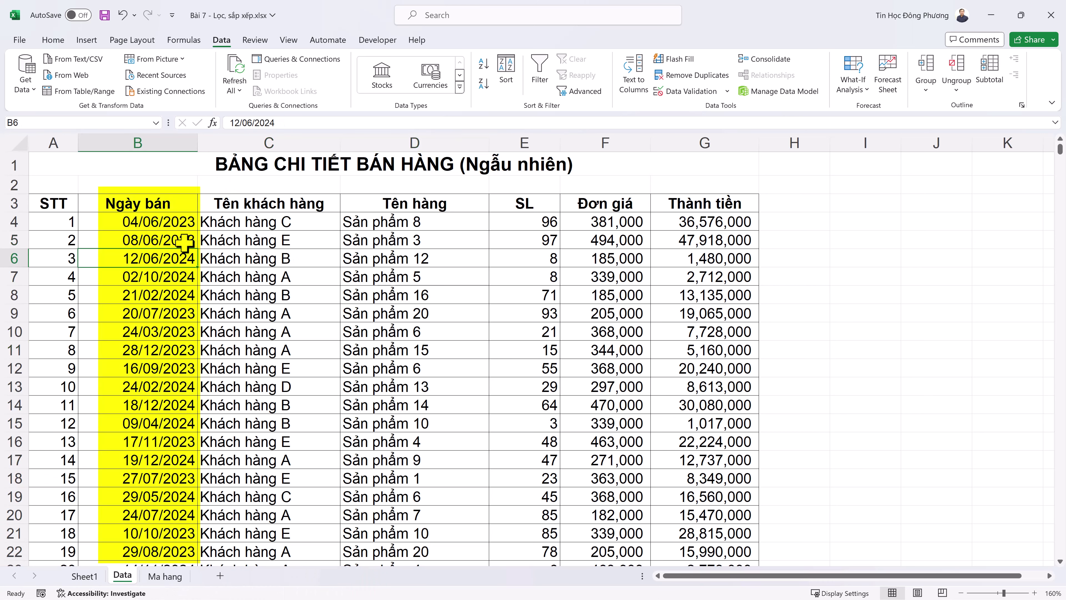
click(189, 216)
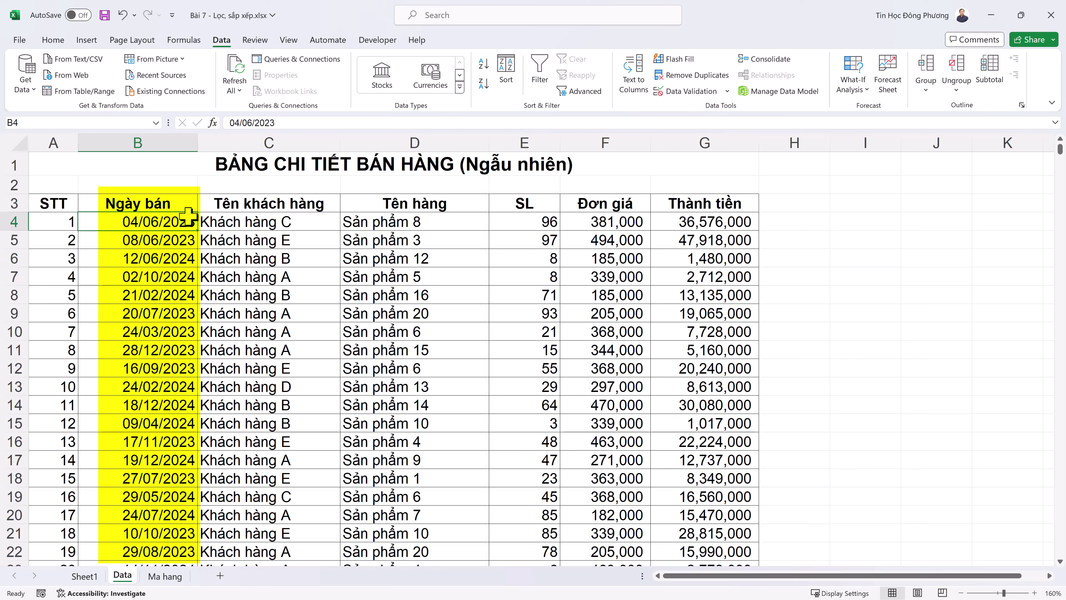
click(161, 276)
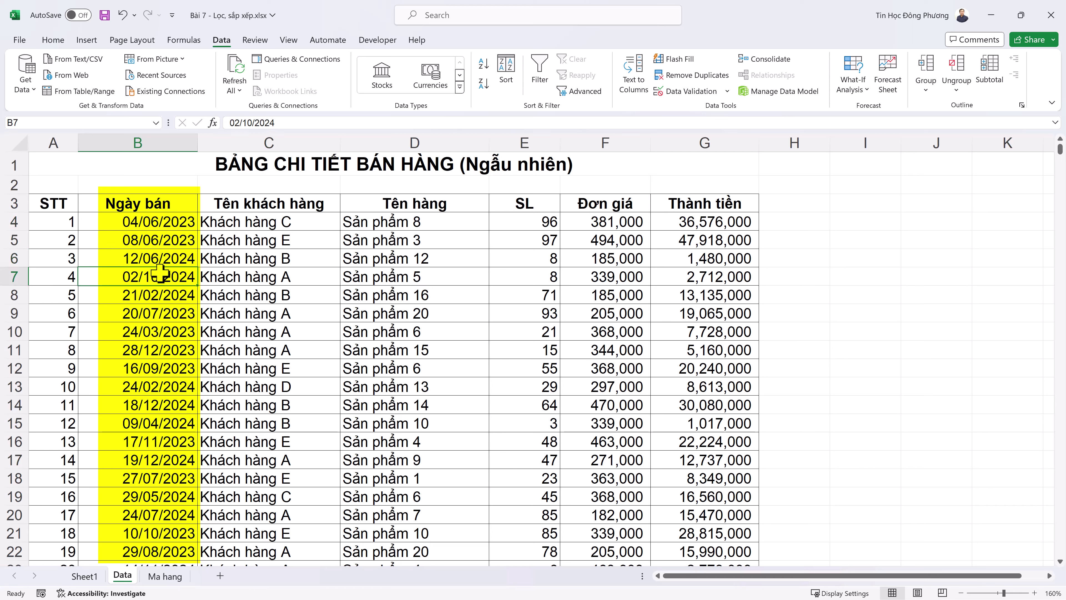
click(179, 221)
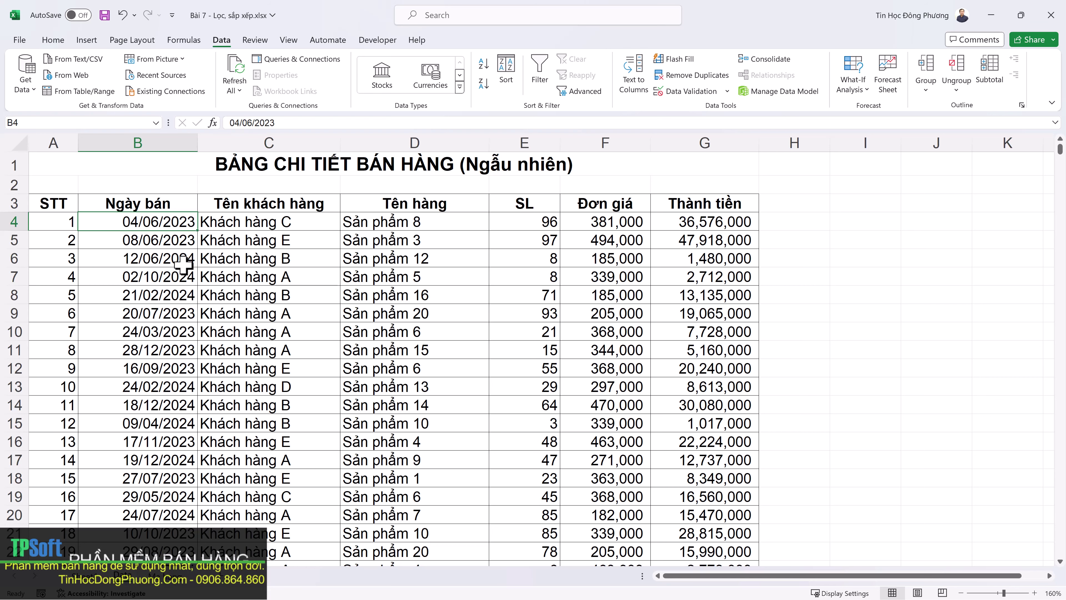
click(194, 263)
scroll(194, 269, down, 3)
scroll(174, 314, up, 4)
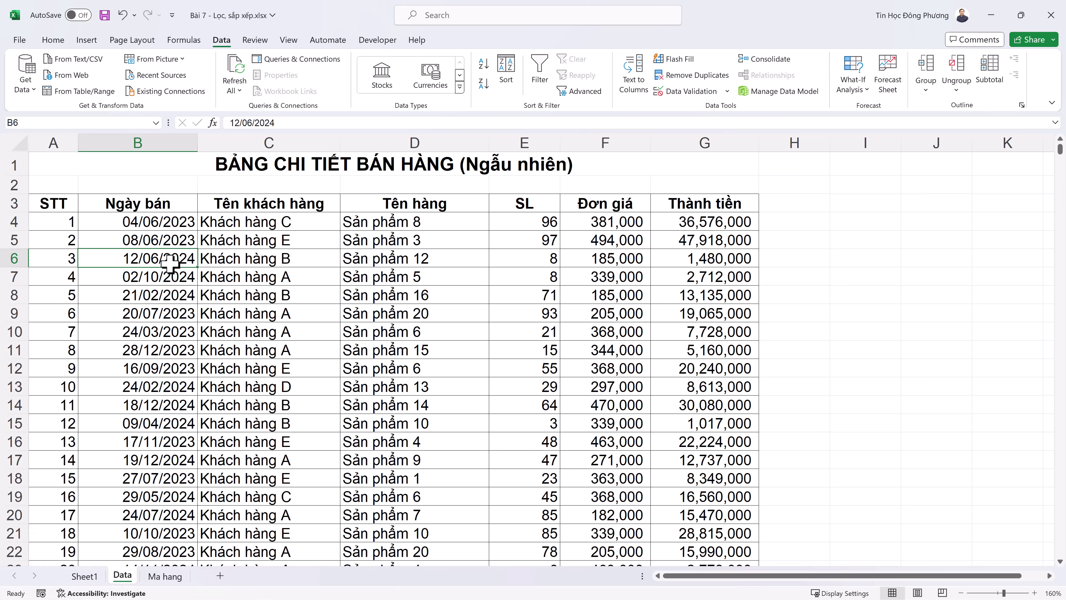
click(220, 238)
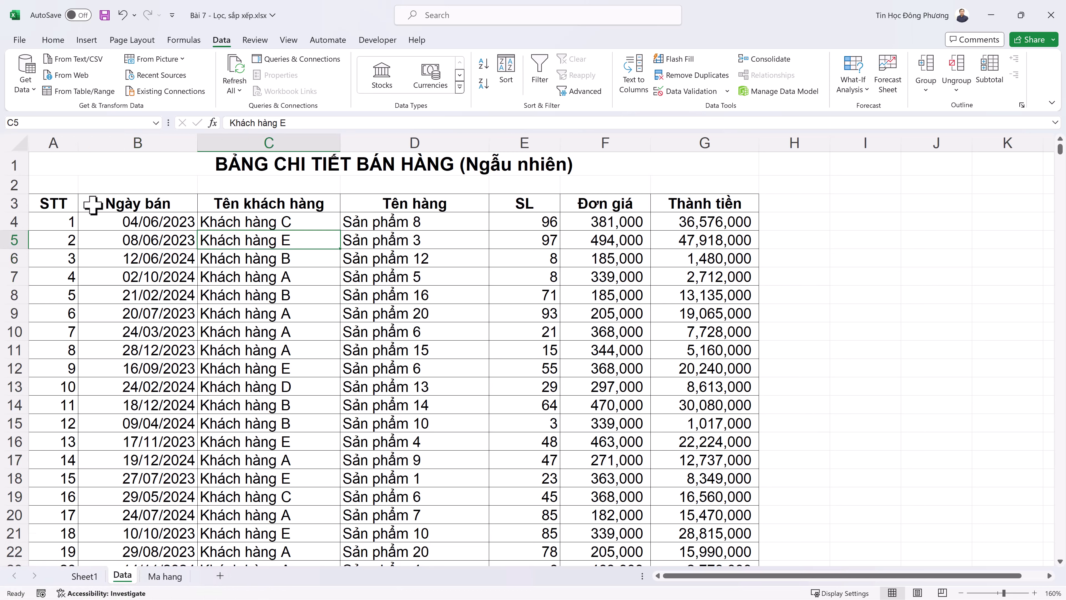
Select the sales table from the Ngày bán header through Thành tiền down to row 50003, leaving out the STT column.
drag(131, 205, 700, 496)
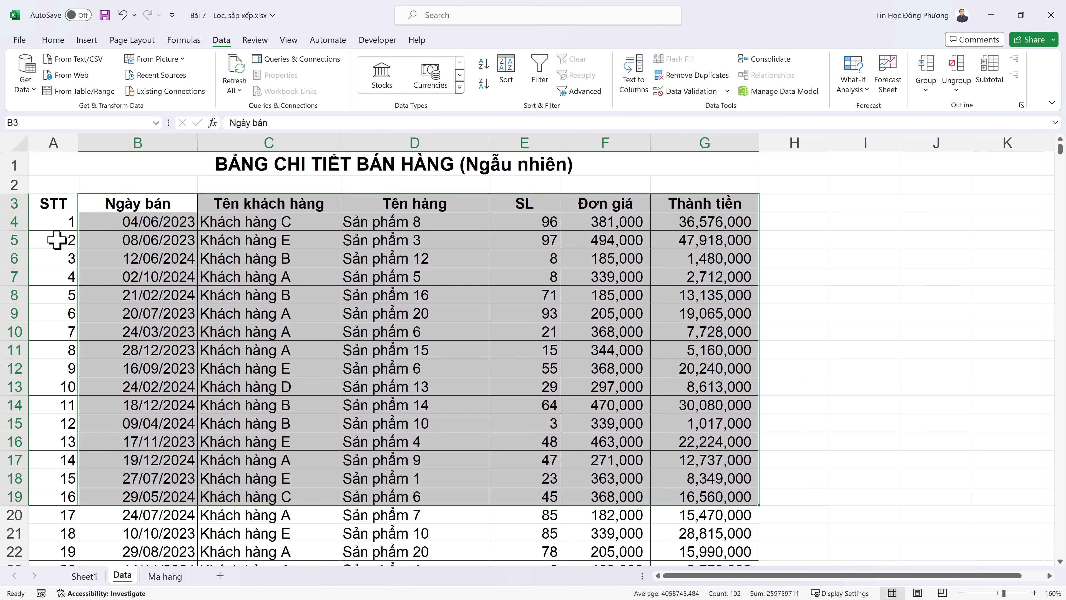
drag(47, 202, 757, 497)
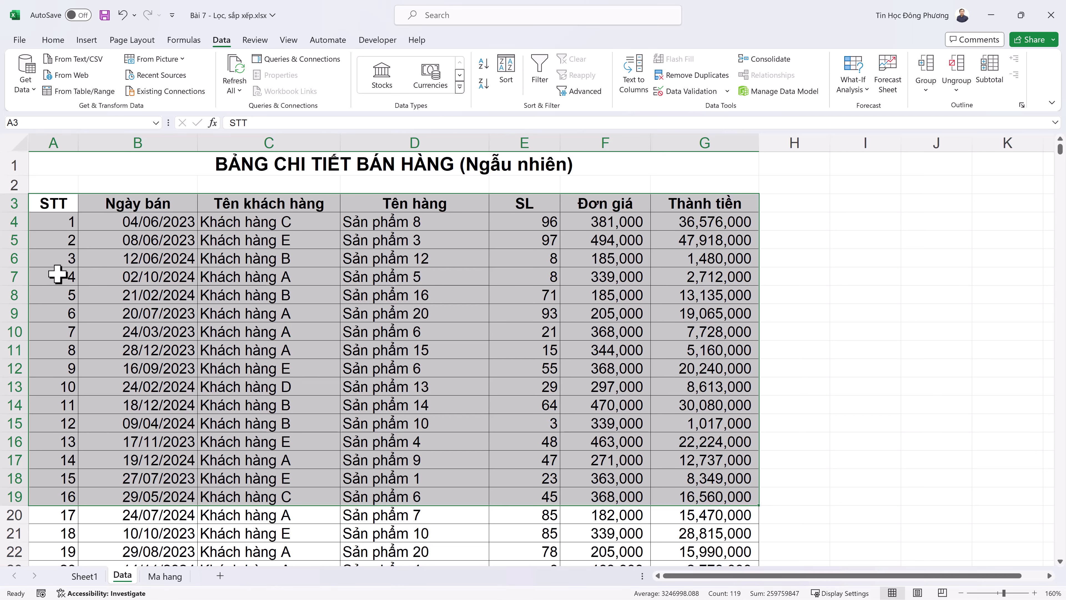
drag(122, 206, 722, 493)
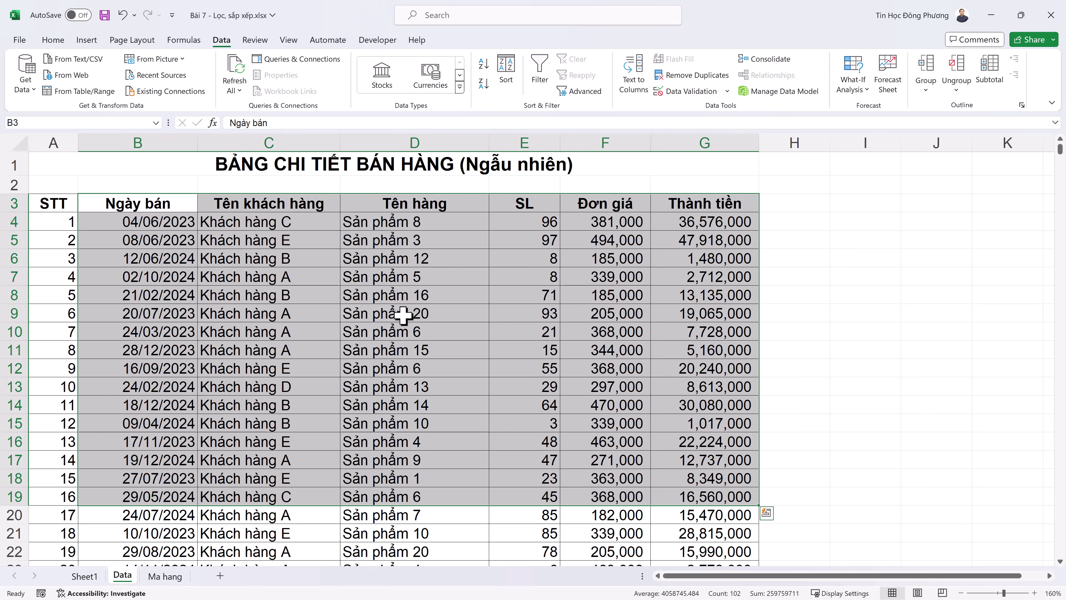
key(ctrl+shift+Down)
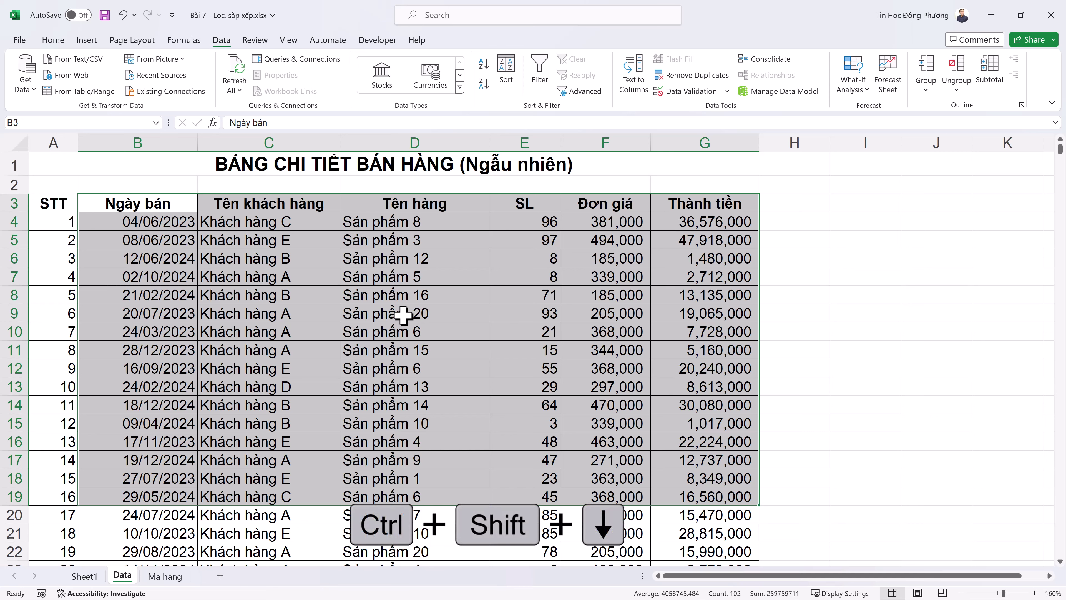
scroll(311, 395, down, 2)
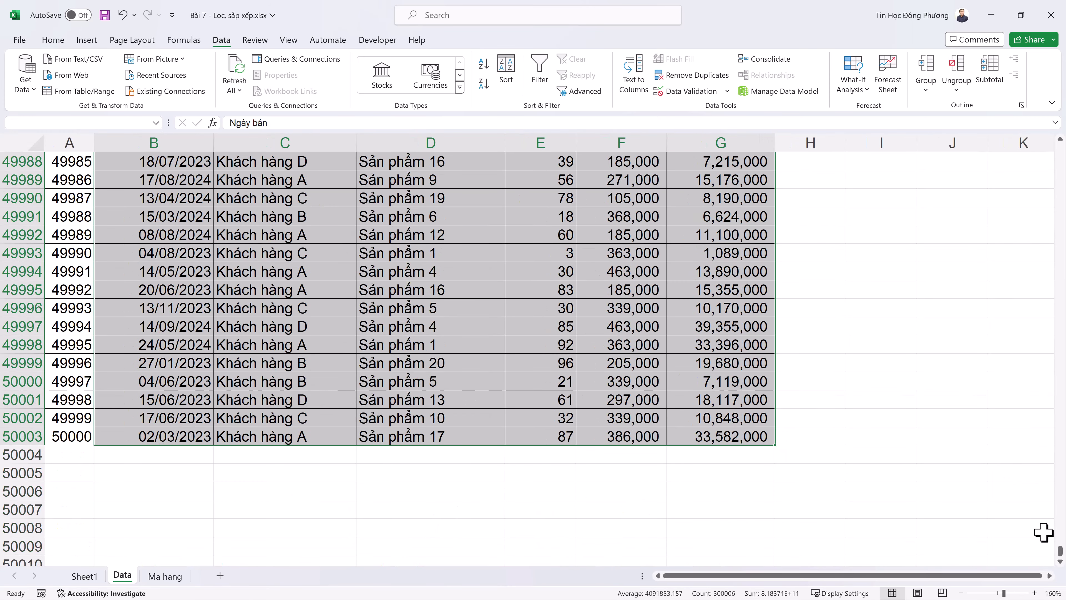
drag(1059, 555, 1030, 145)
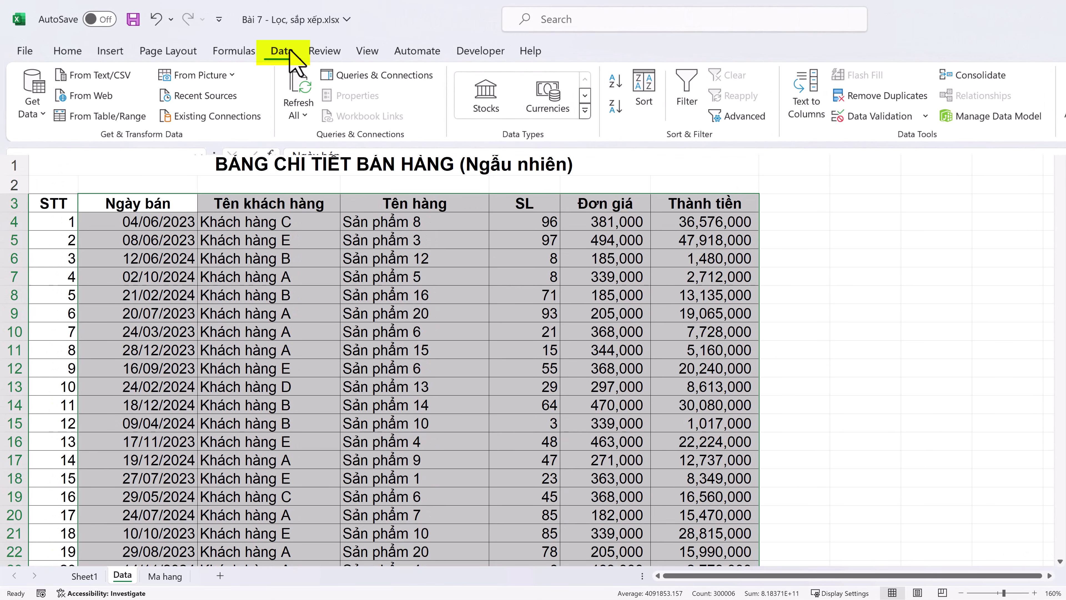
Open the custom Sort settings for the selected range and check the sort columns offered with My data has headers enabled.
click(652, 83)
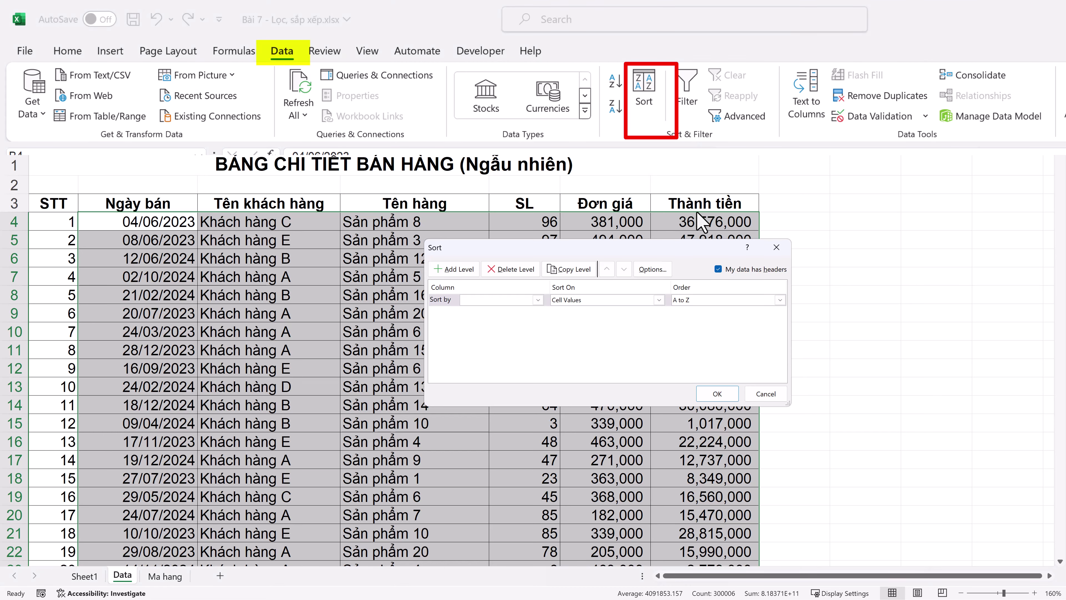
drag(528, 253, 508, 260)
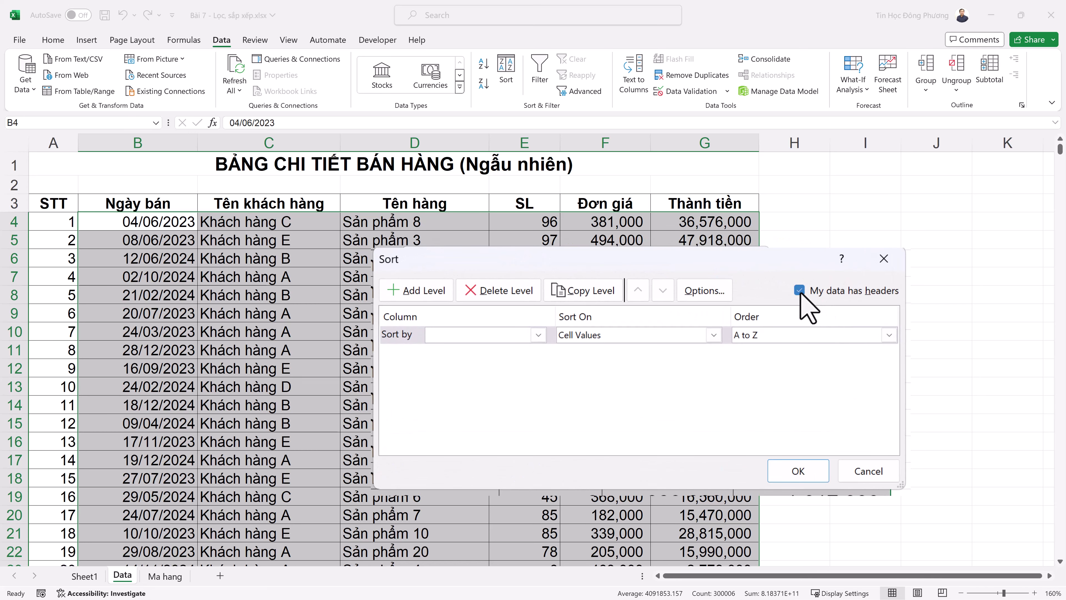
click(800, 291)
click(800, 290)
click(446, 335)
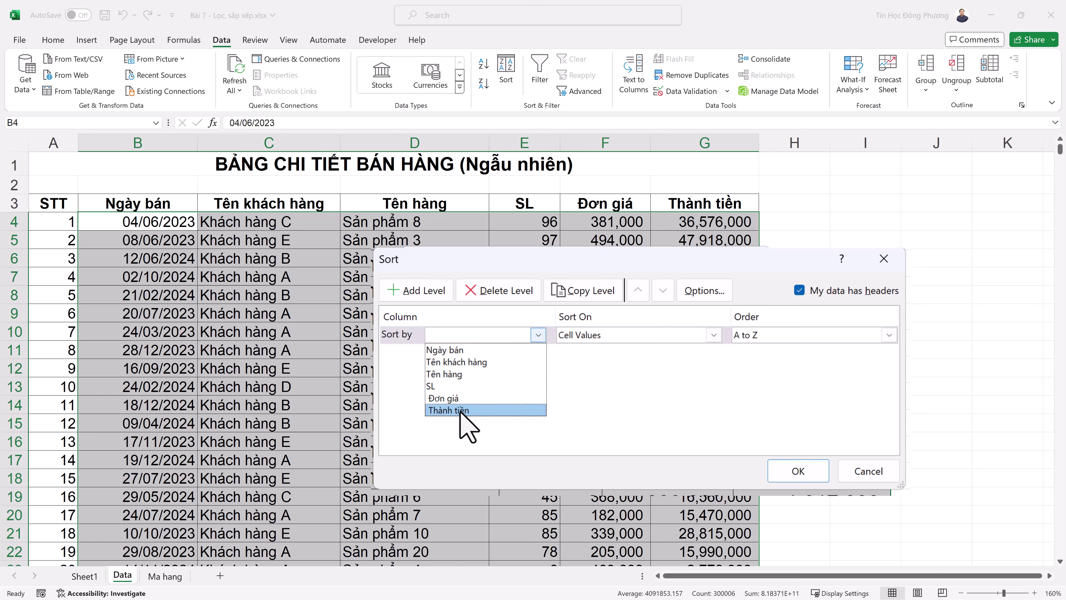
click(812, 313)
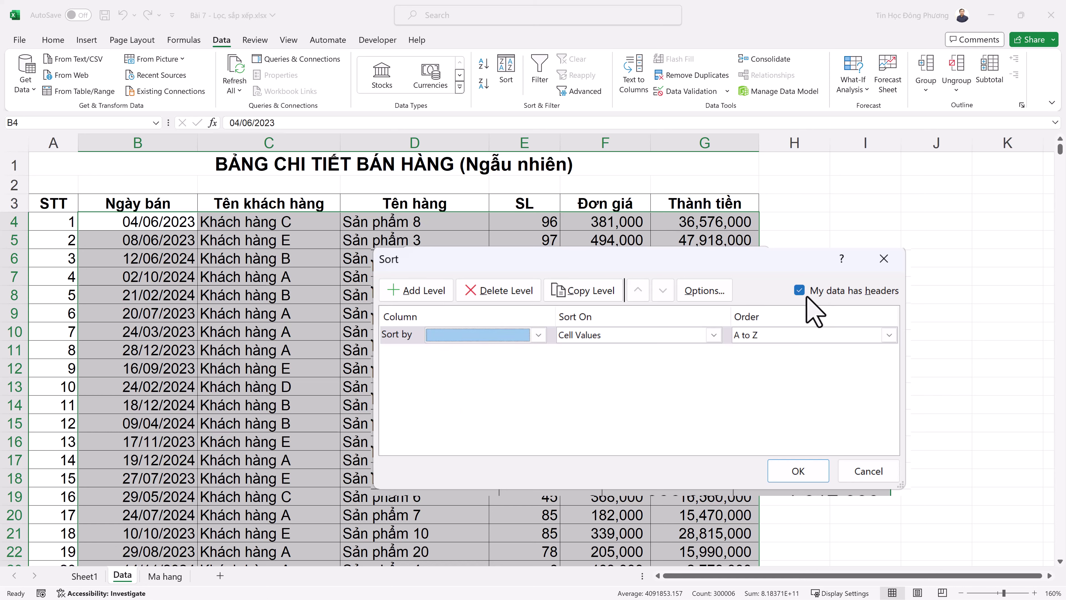
Check the sort column choices with My data has headers disabled, and enable the option again.
click(799, 291)
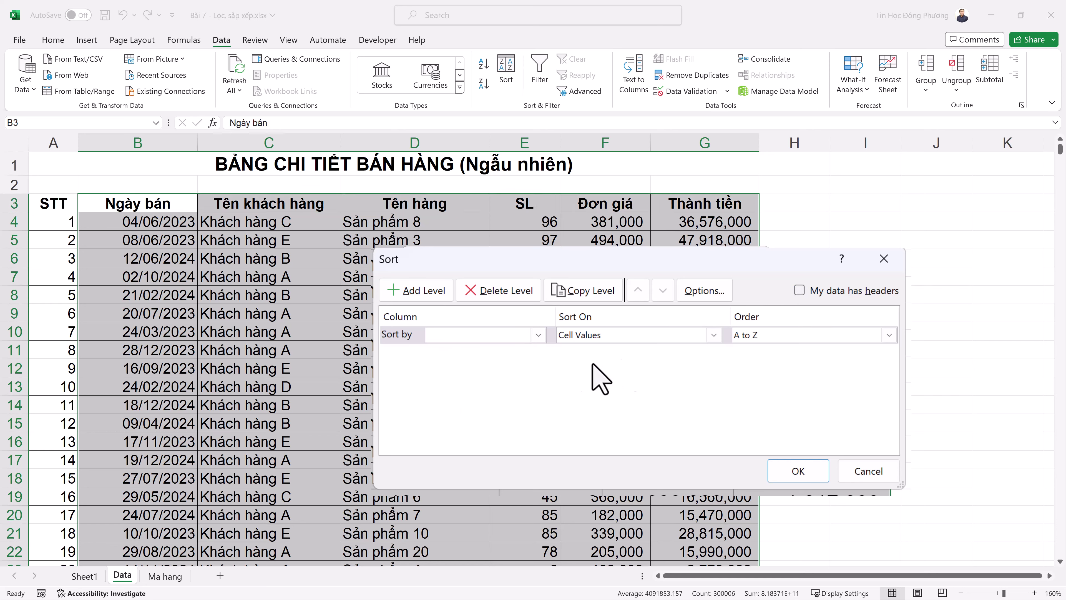
click(461, 338)
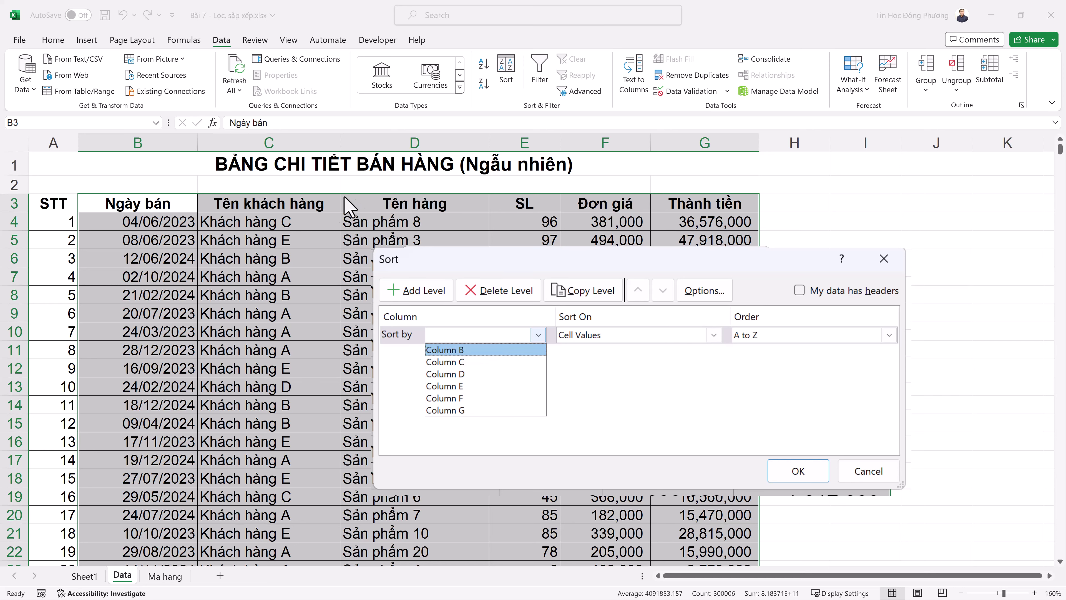
click(817, 292)
click(817, 292)
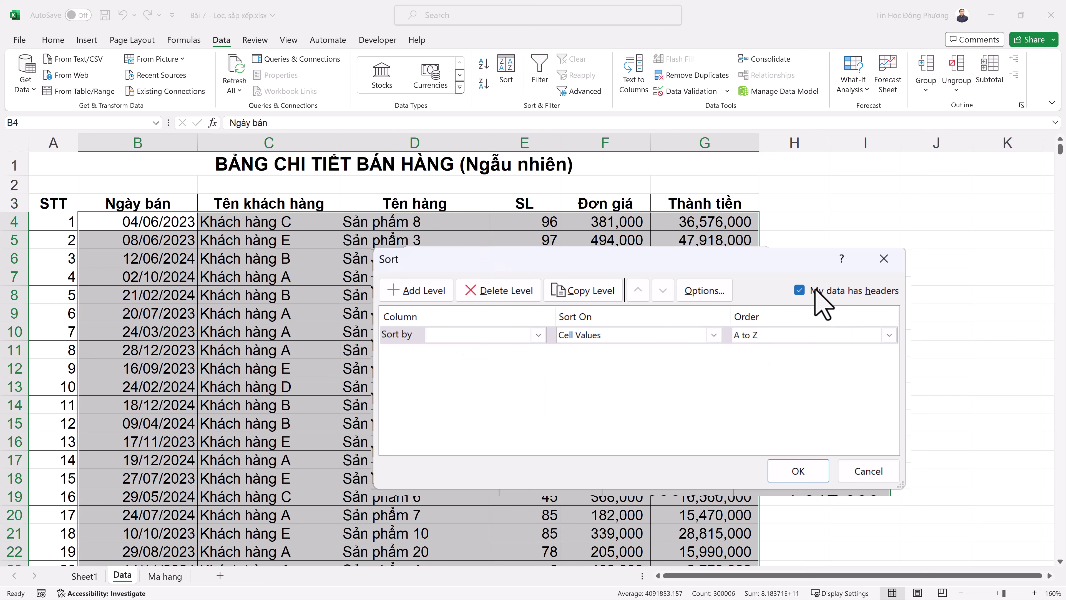
Choose Ngày bán as the sort column and base the sort on Cell Values.
click(491, 336)
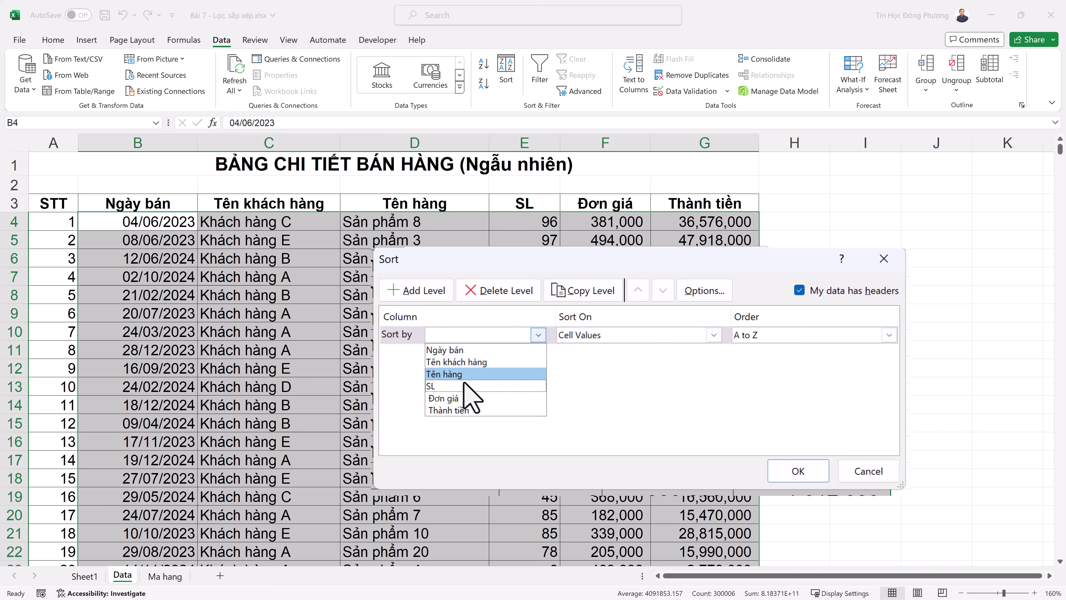
click(454, 351)
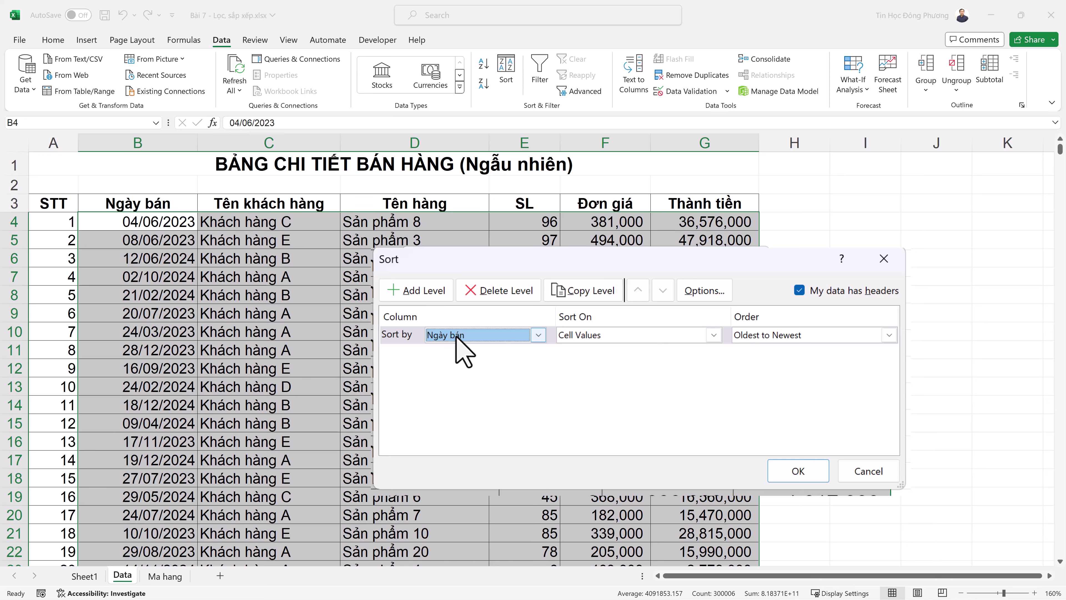
click(594, 336)
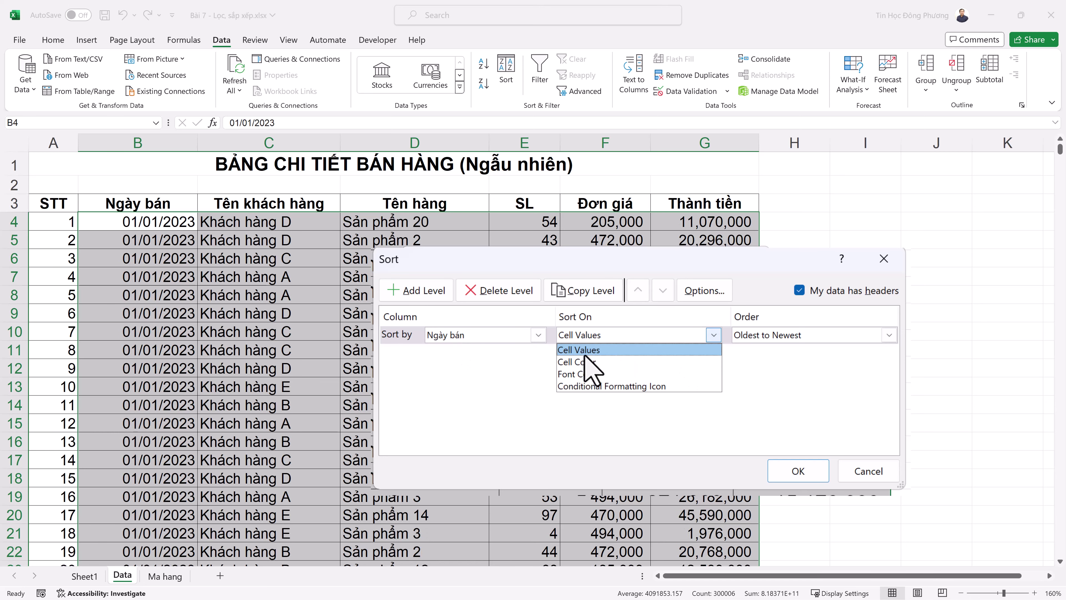
click(581, 349)
click(585, 336)
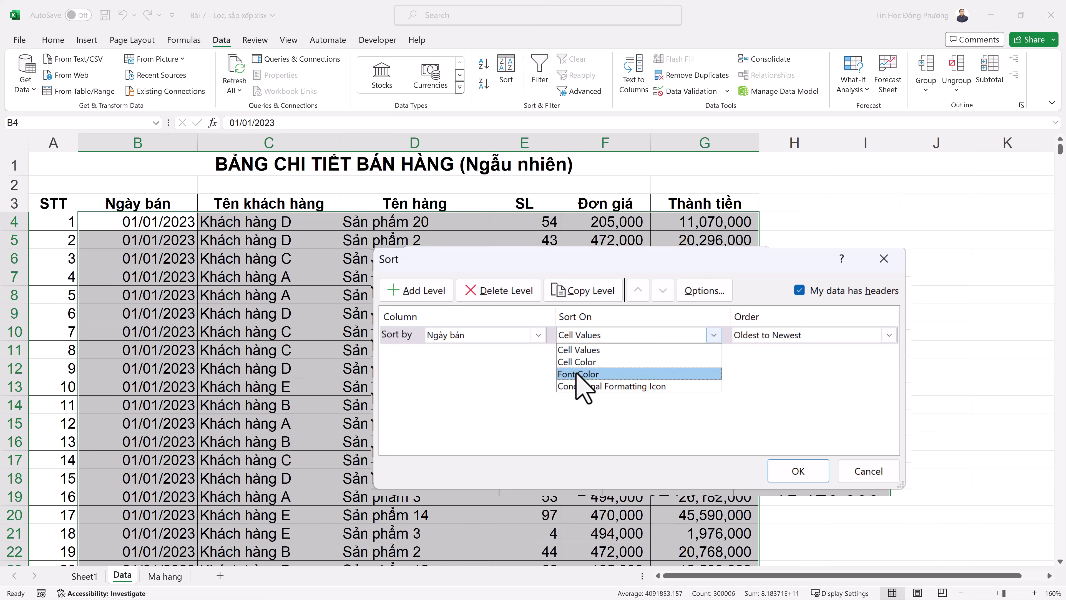
click(579, 349)
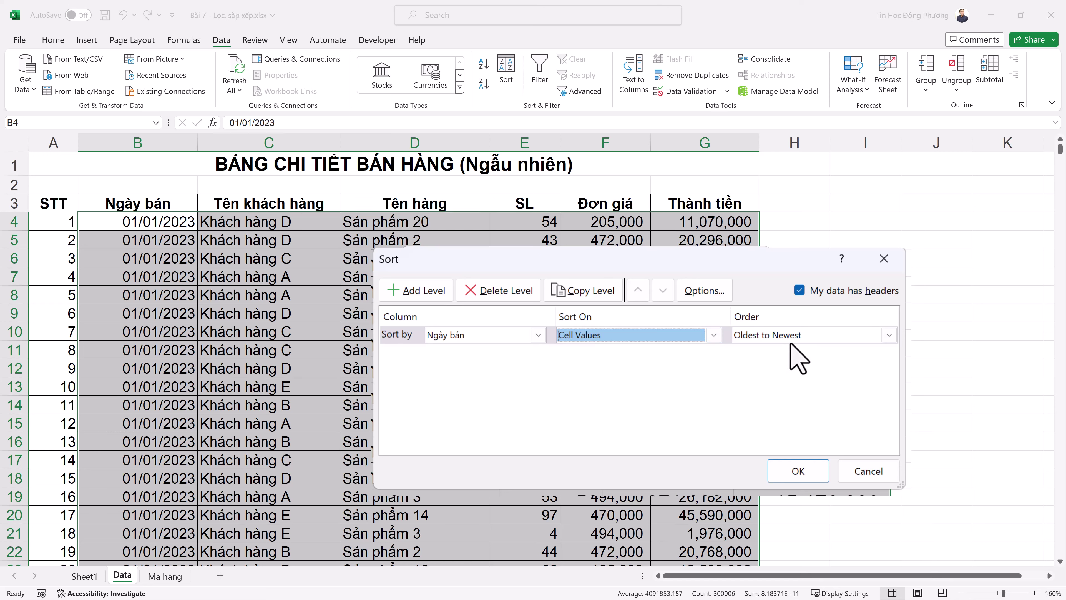
Set the sort order to Oldest to Newest and apply the sort to the selected sales rows.
click(800, 336)
click(807, 348)
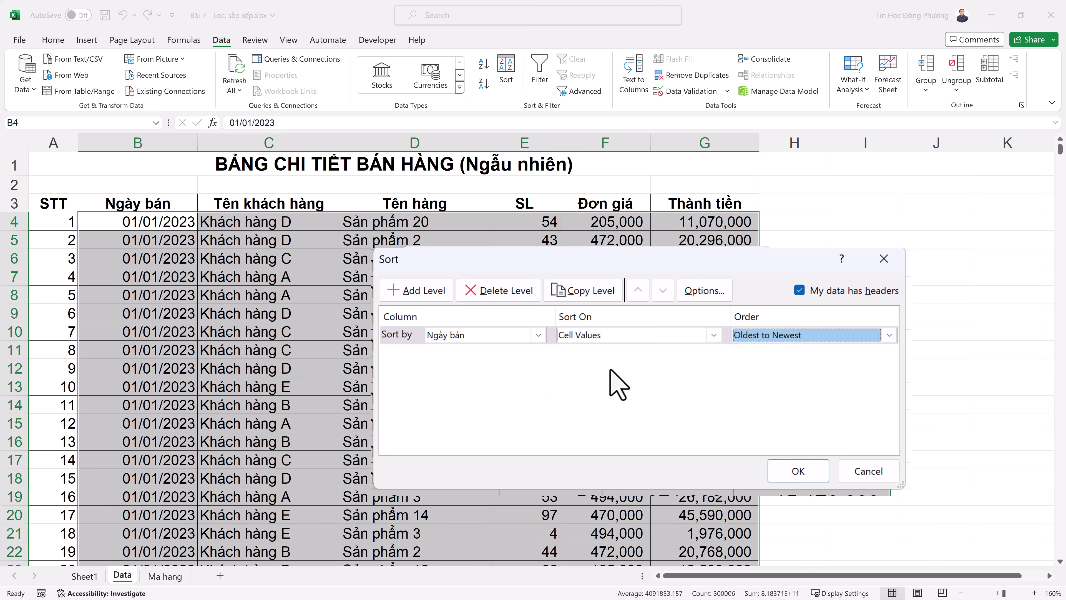
click(758, 336)
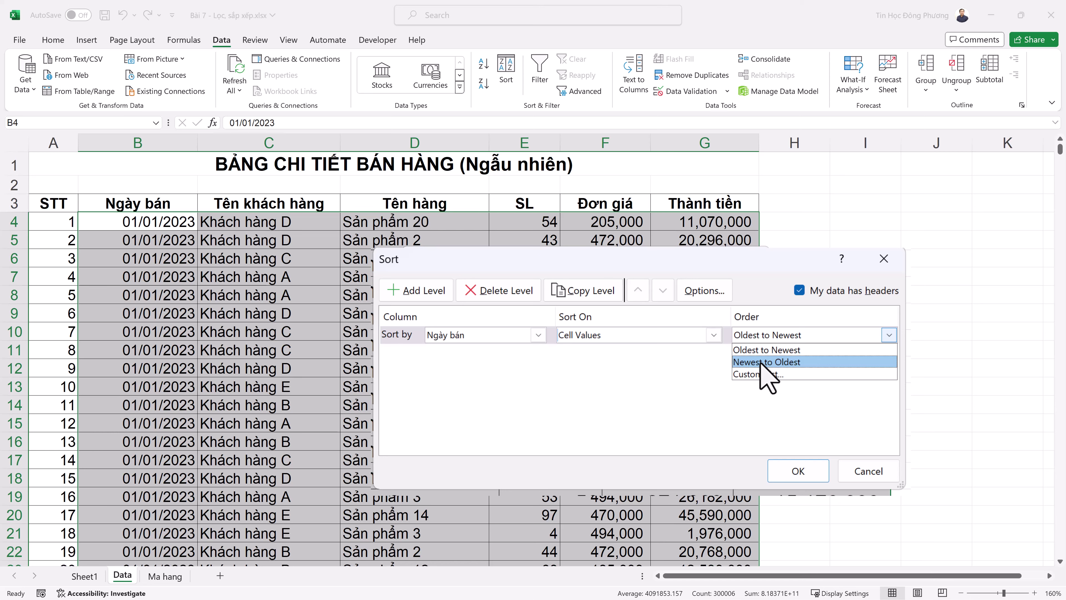
click(761, 363)
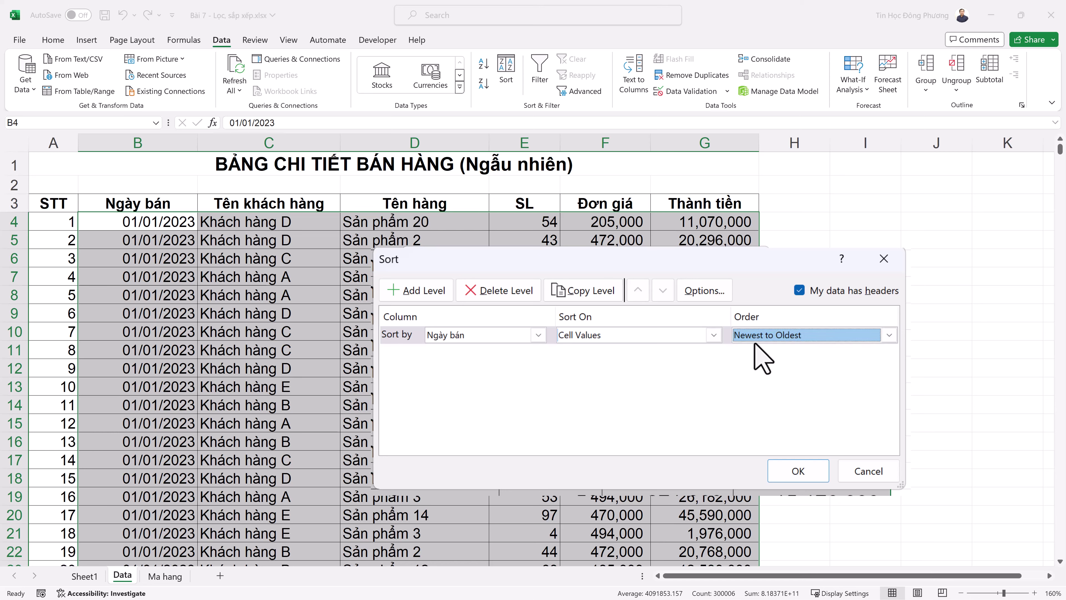
click(818, 340)
click(782, 352)
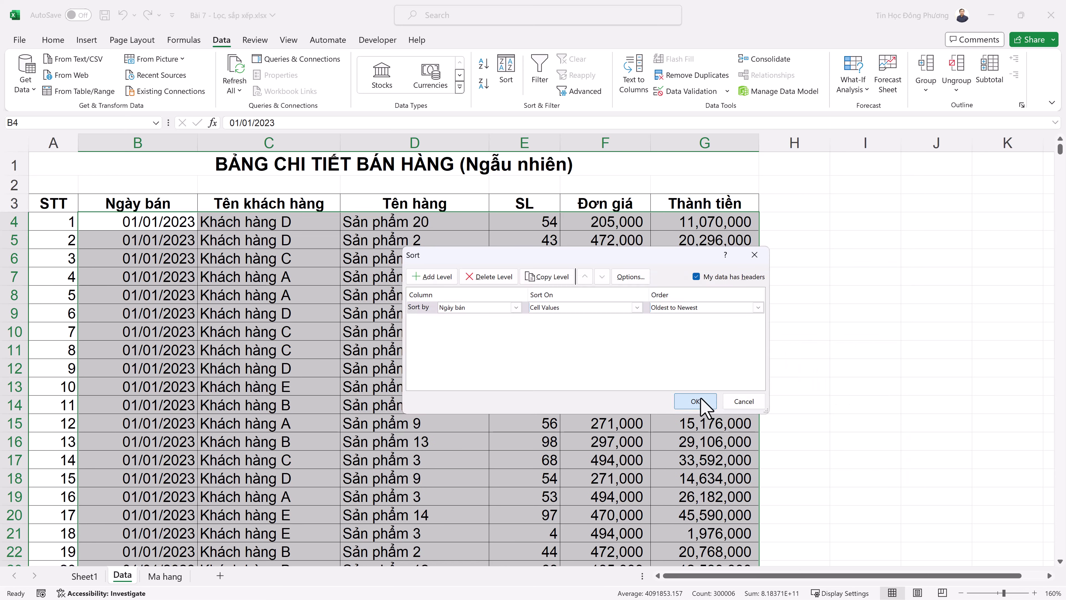
click(695, 402)
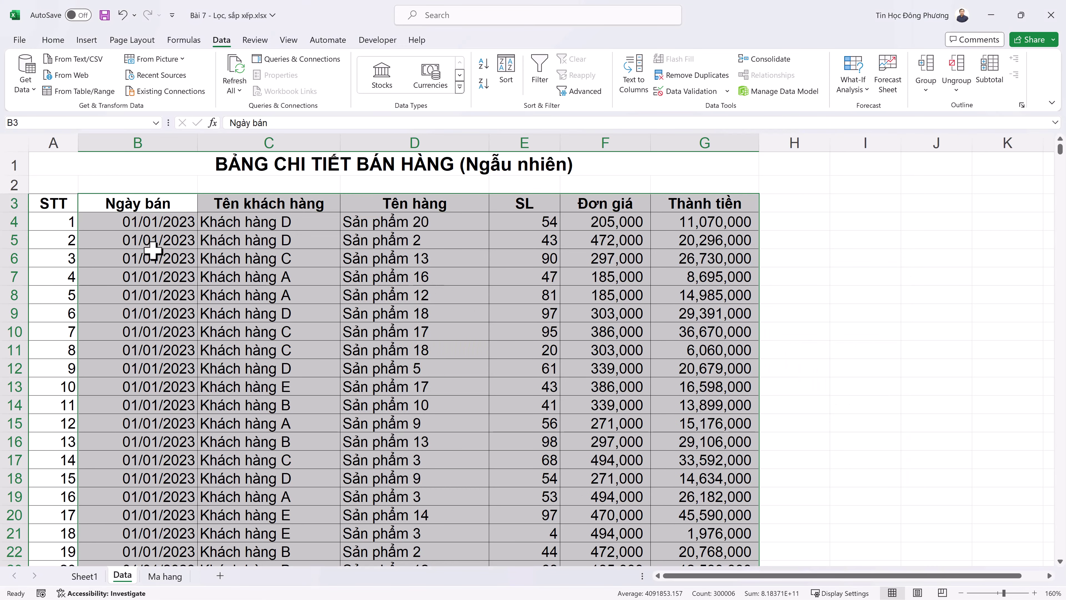
Check the sorted Ngày bán dates at the first and last data rows, and return to the table's start.
click(181, 220)
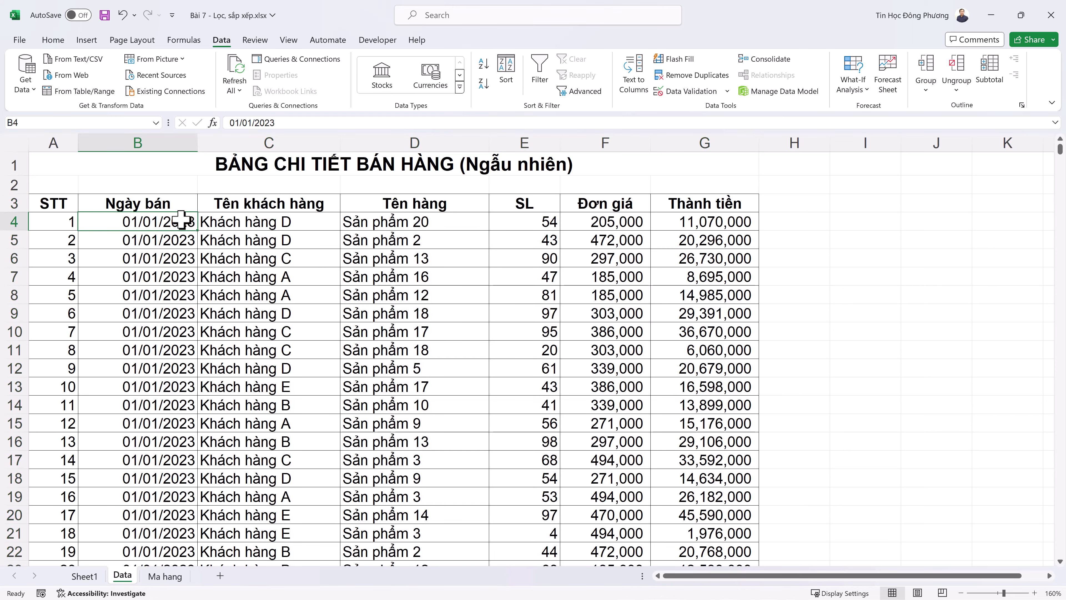
key(ctrl+Down)
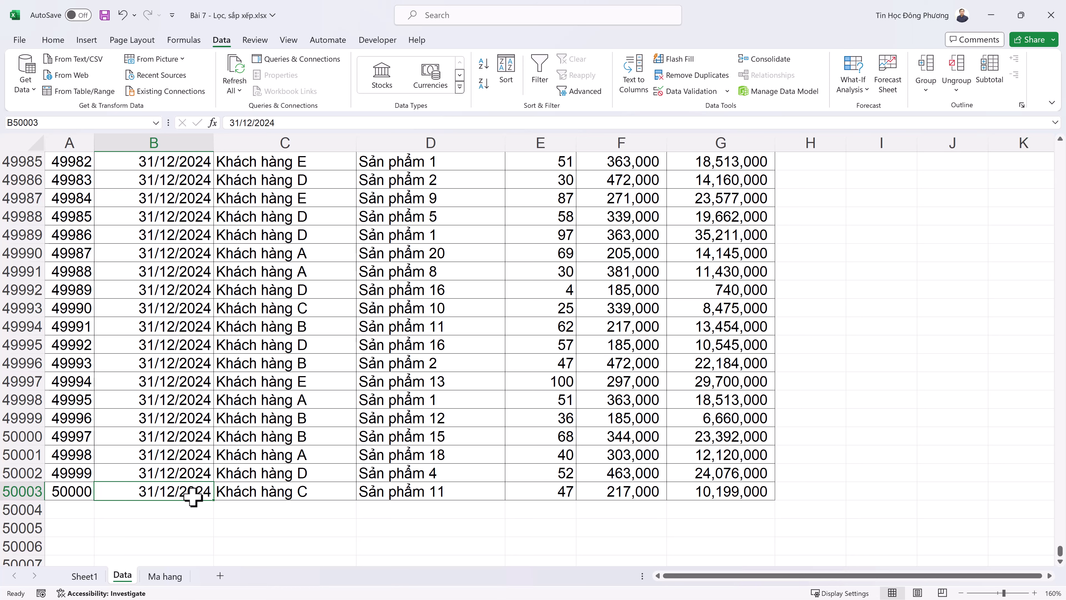
key(ctrl+Up)
scroll(476, 227, up, 1)
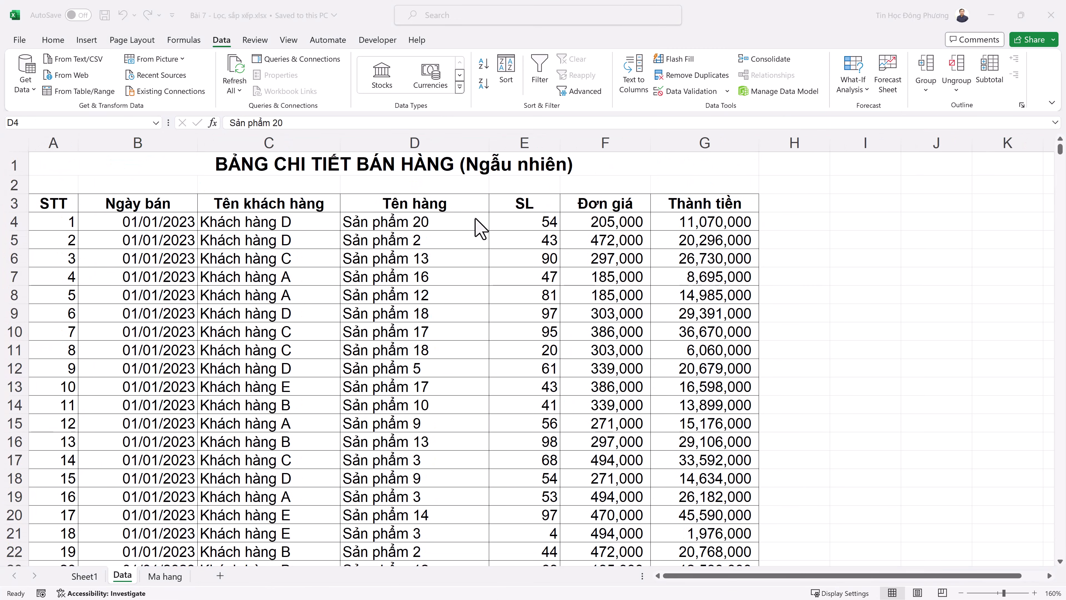
Sort the sales rows from Ngày bán through Thành tiền by Tên hàng on Cell Values in A to Z order.
click(476, 219)
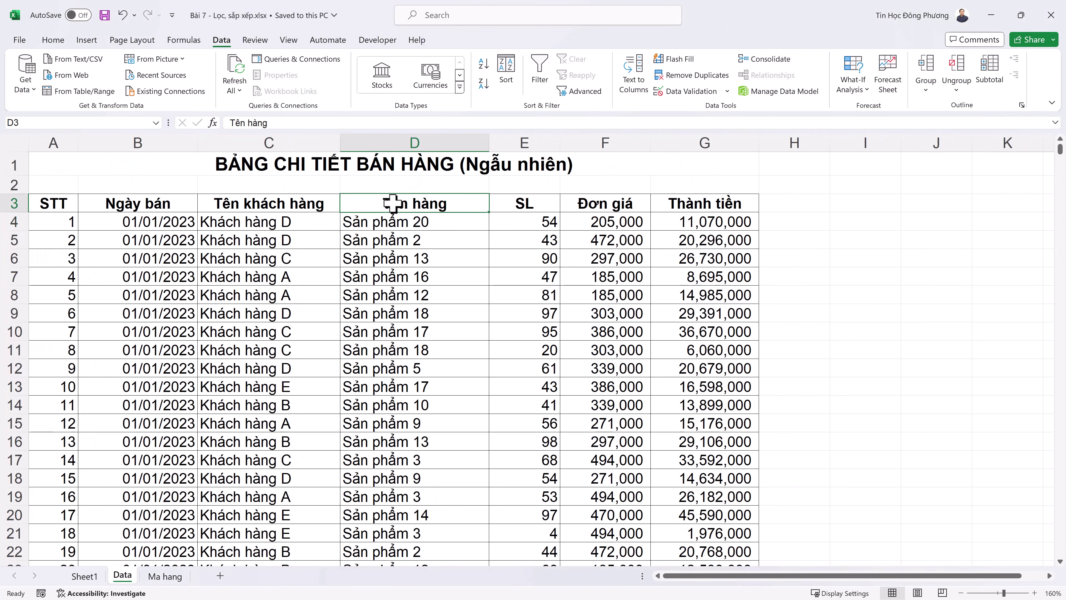
drag(154, 200, 741, 263)
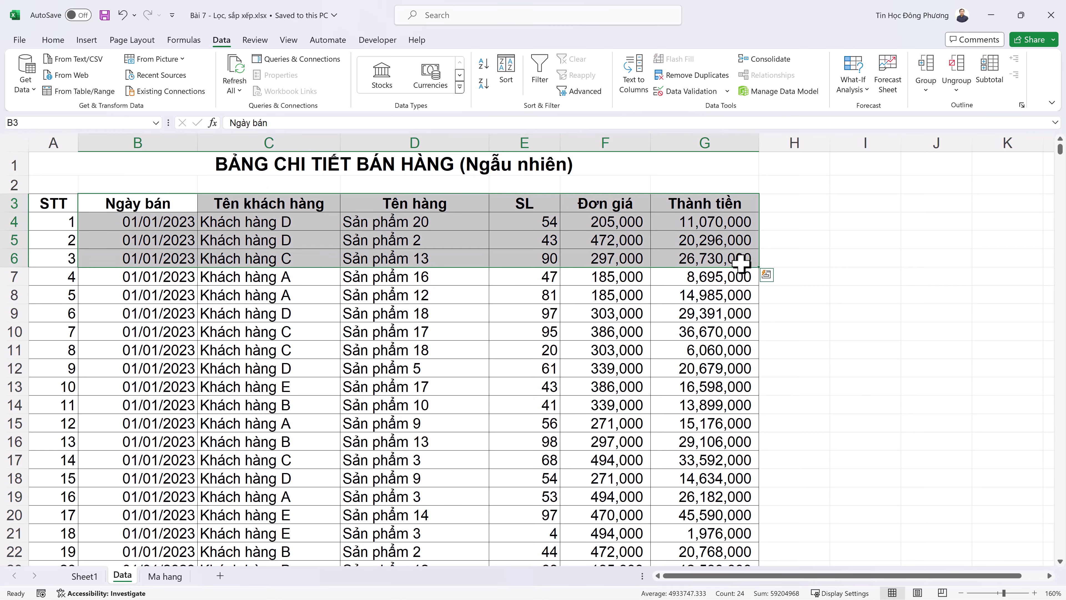
key(ctrl+shift+Down)
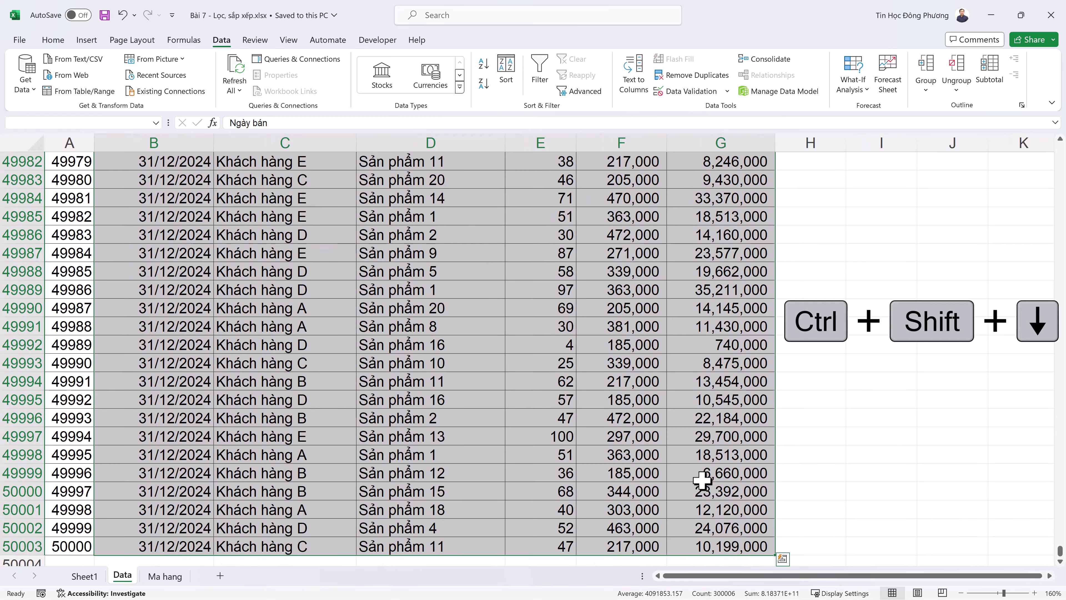
scroll(692, 487, up, 19)
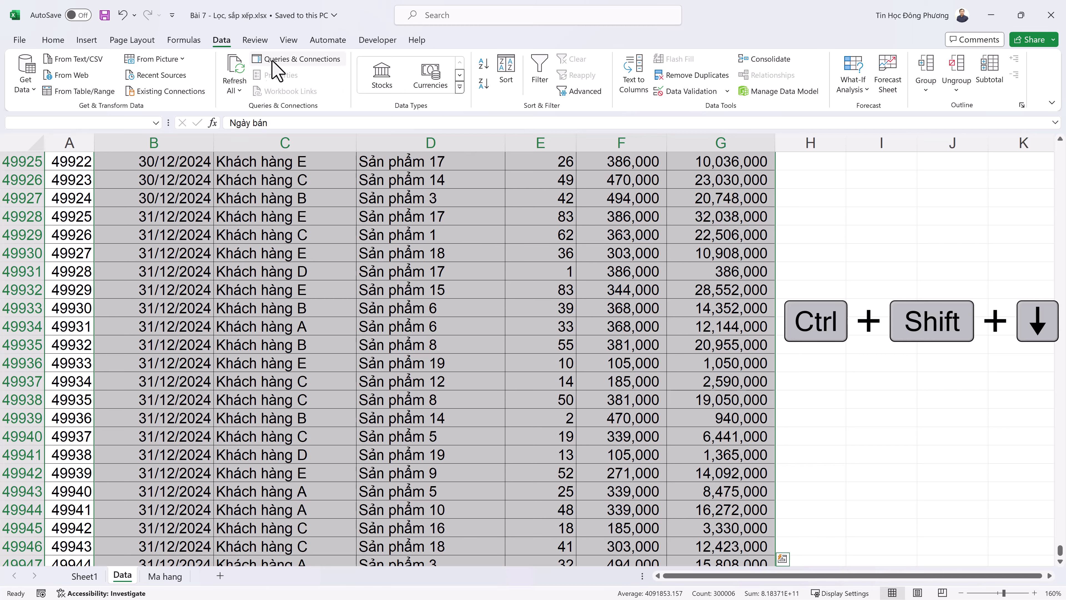
click(505, 69)
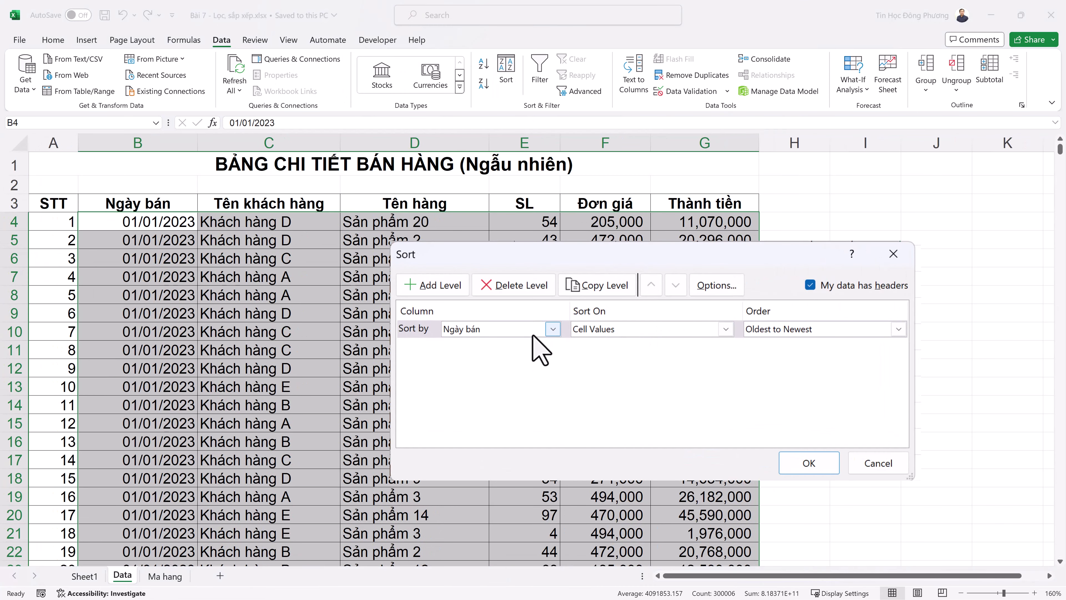
click(492, 329)
click(479, 367)
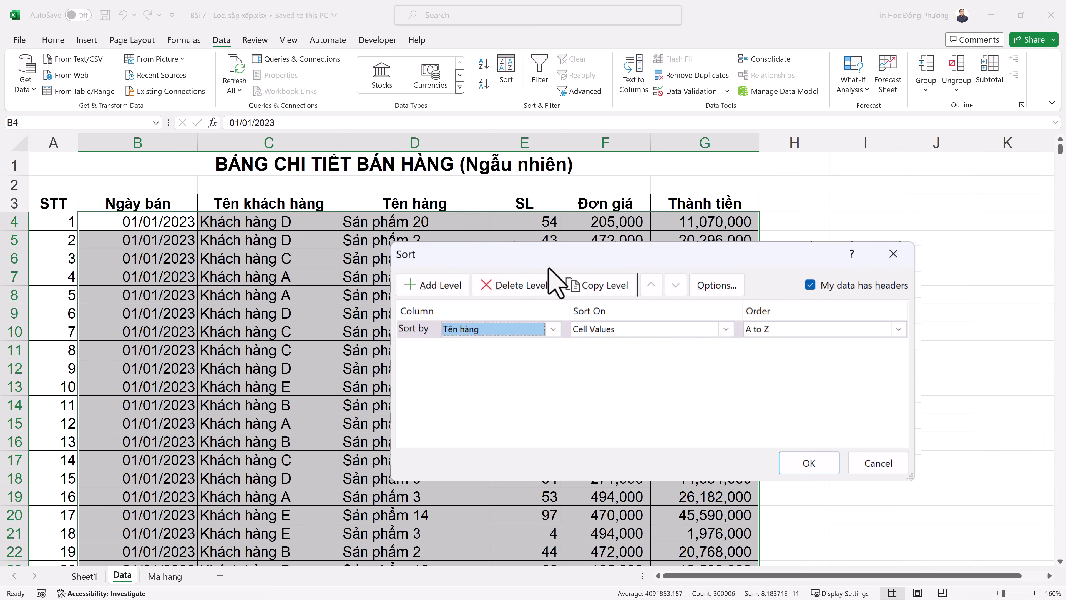
drag(545, 254, 629, 220)
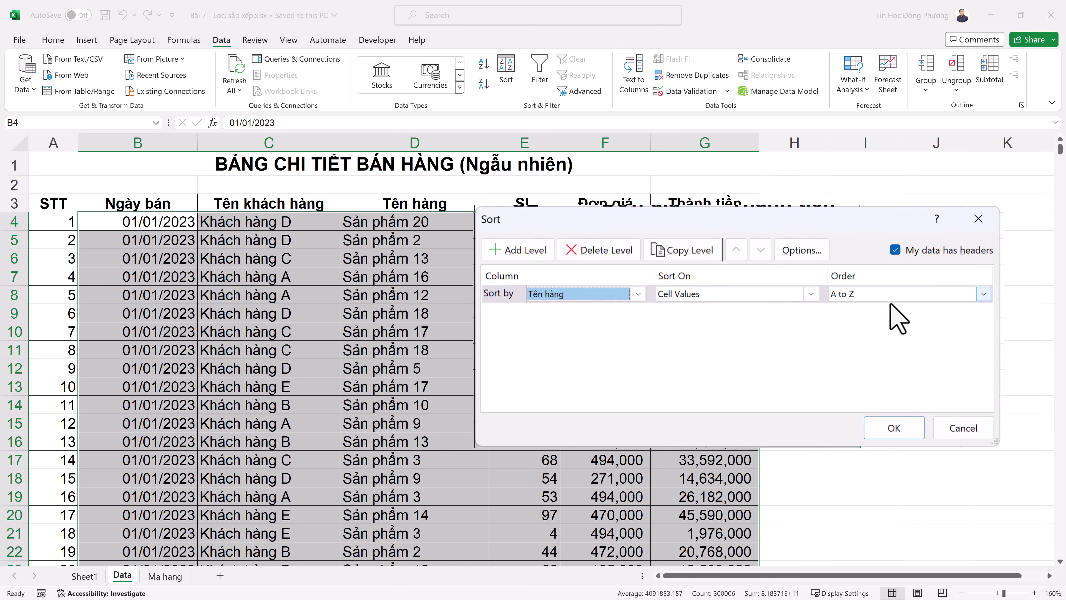
click(860, 297)
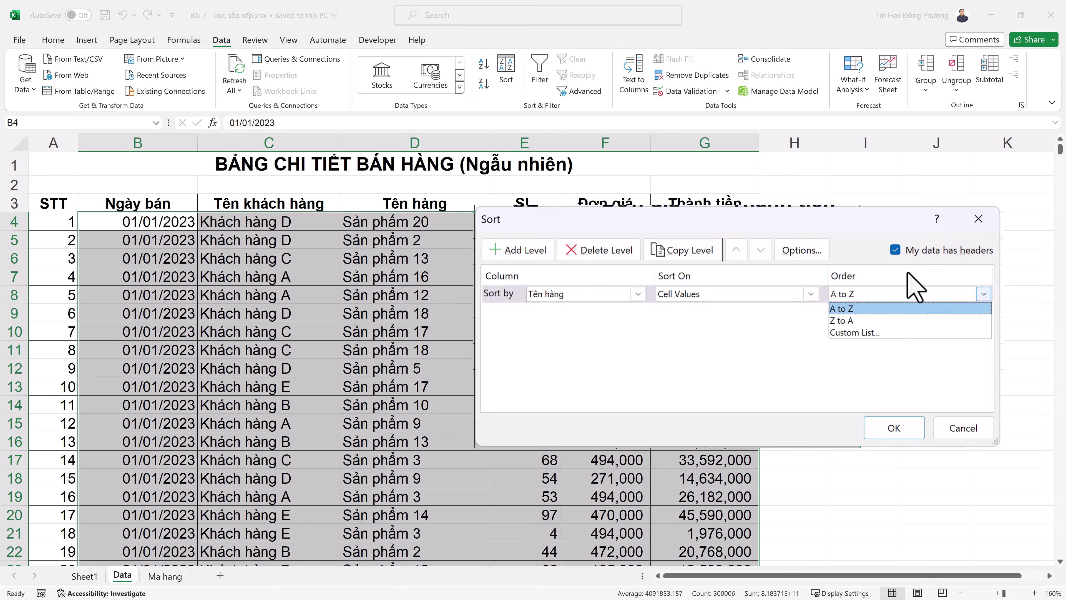
click(847, 309)
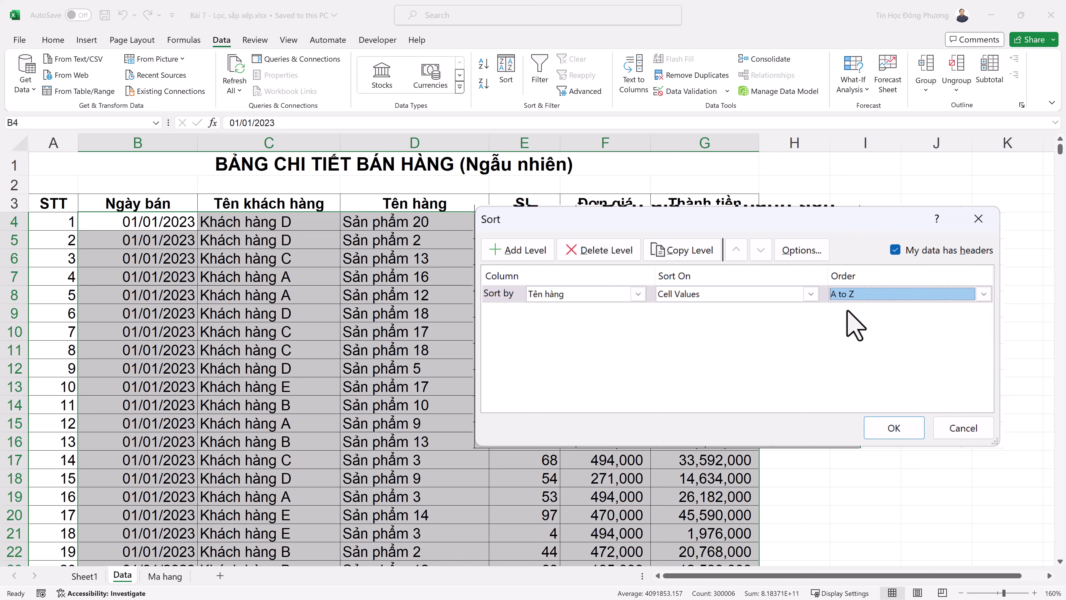
click(898, 433)
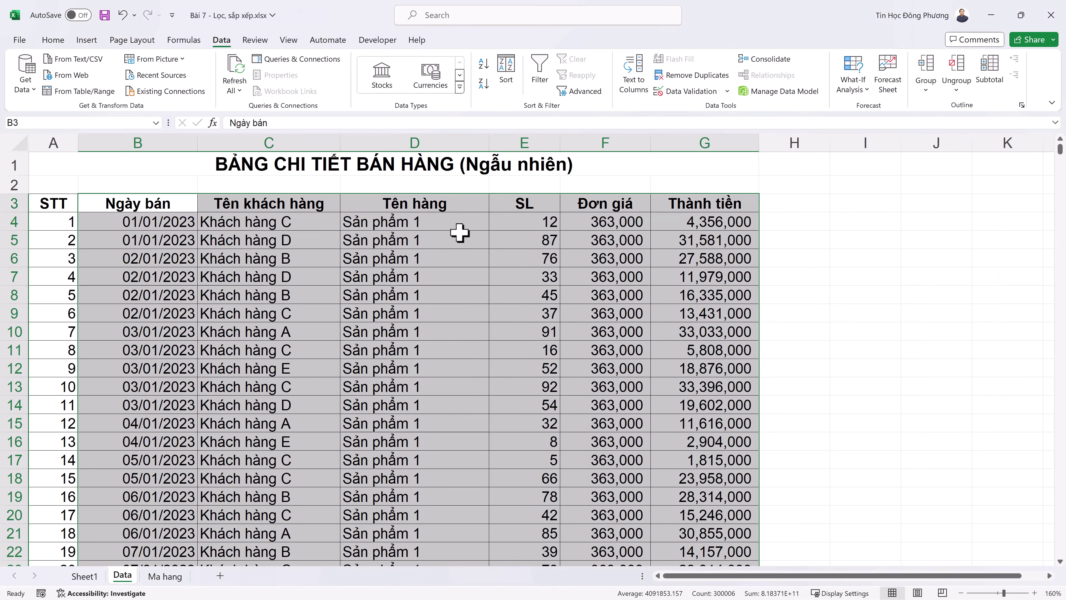
Check the sorted Tên hàng values through the first hundred or so rows and return to the table's start.
scroll(452, 318, down, 4)
scroll(452, 318, down, 20)
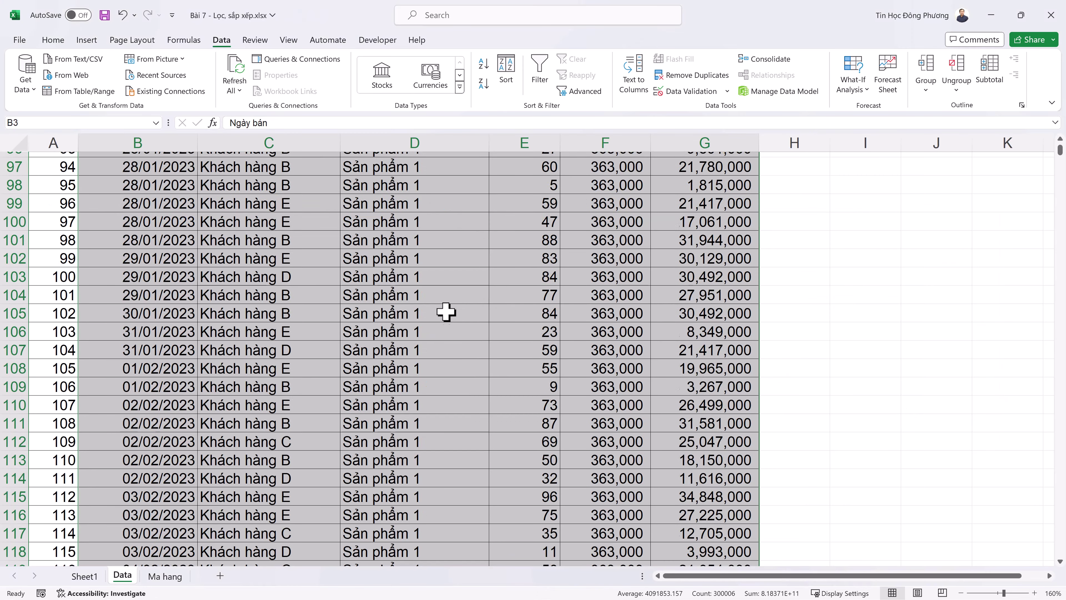
scroll(440, 313, down, 7)
scroll(421, 309, up, 20)
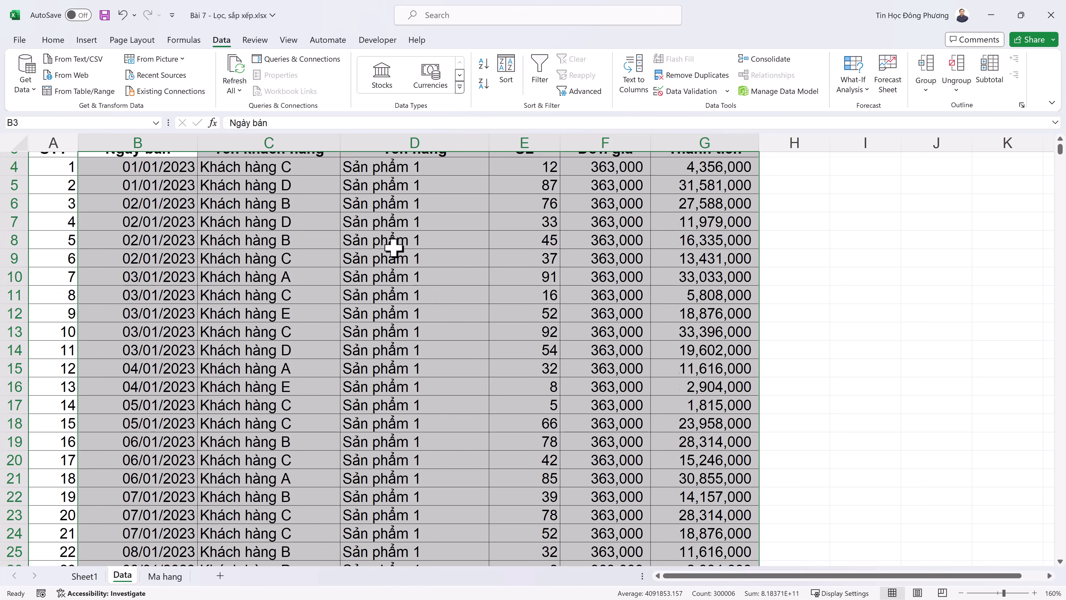
click(542, 201)
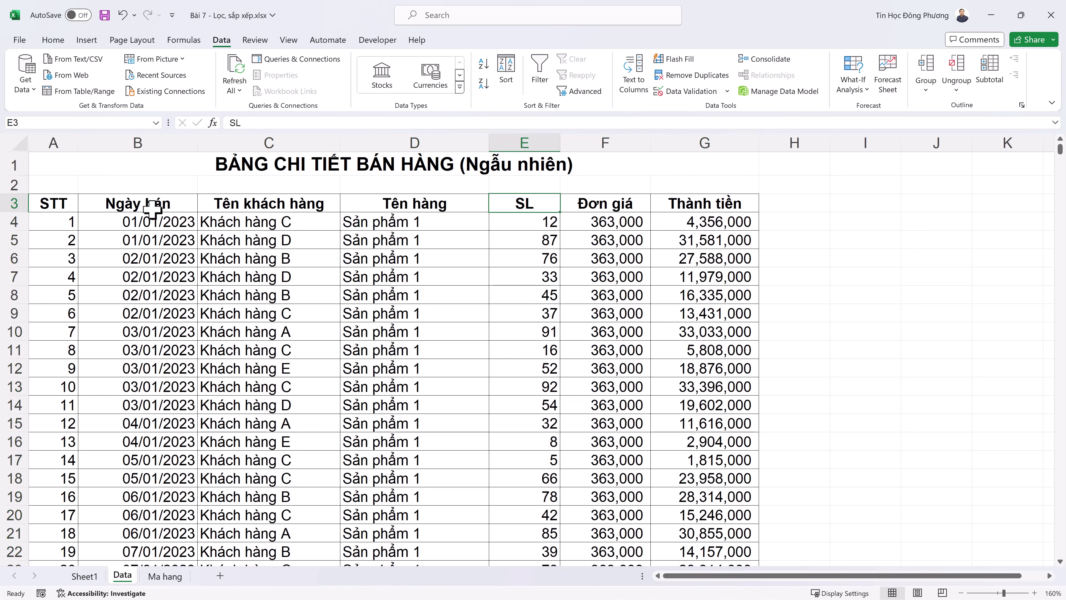
Select all sales rows from Ngày bán through Thành tiền, open the Sort settings and choose SL as the sort column.
drag(152, 209, 673, 243)
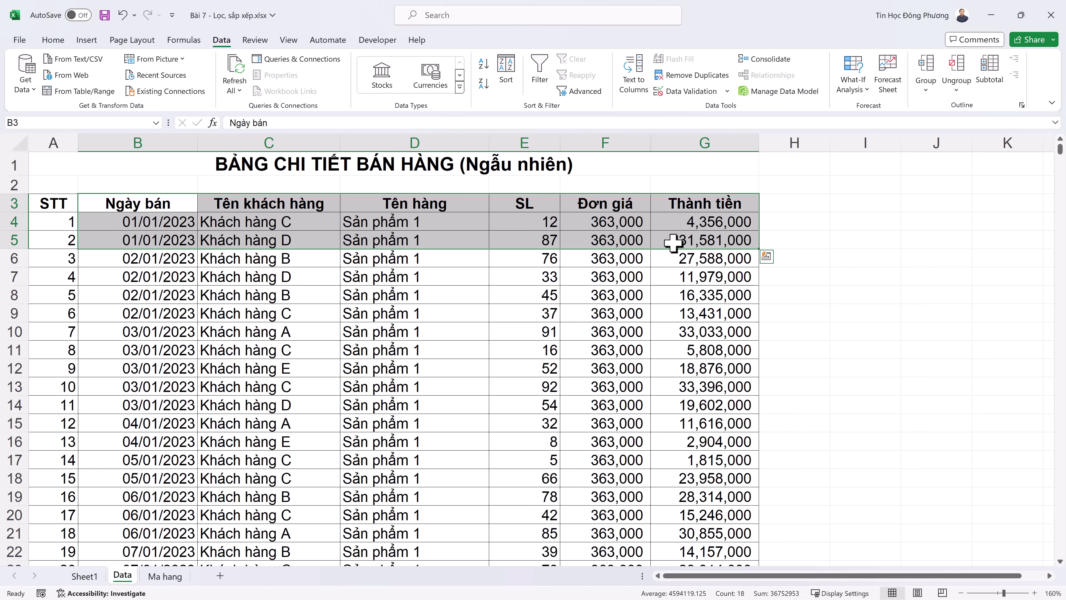
key(ctrl+shift+Down)
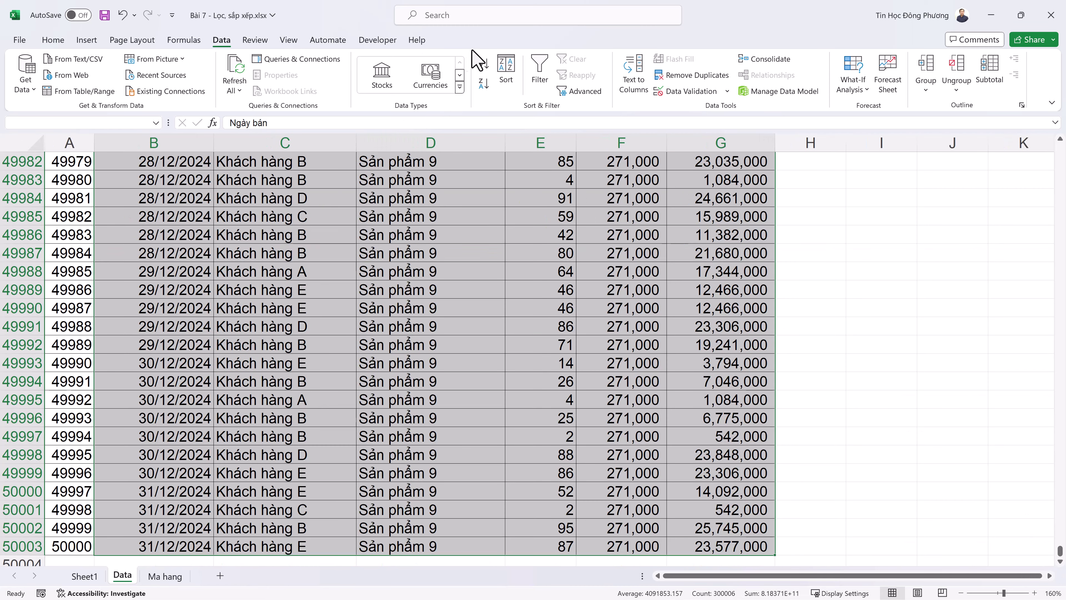
click(505, 68)
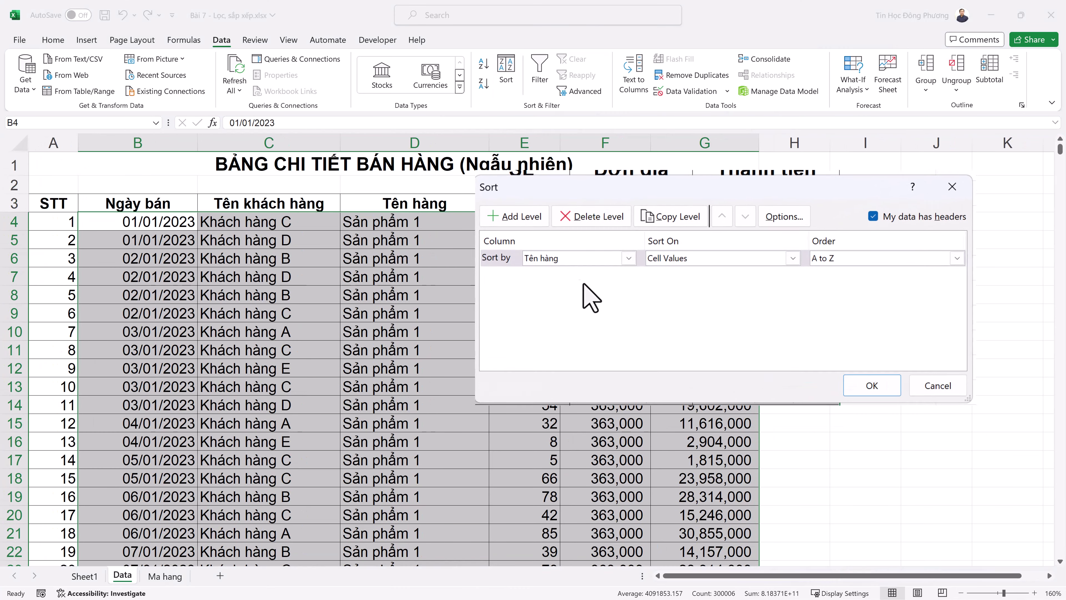
click(558, 269)
click(542, 305)
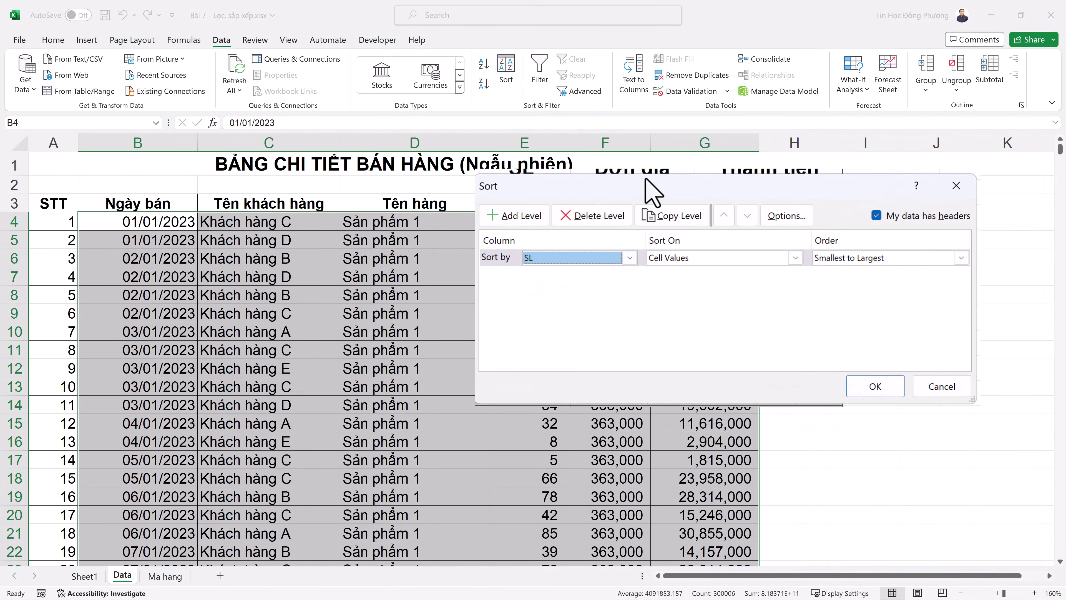
drag(643, 196, 506, 236)
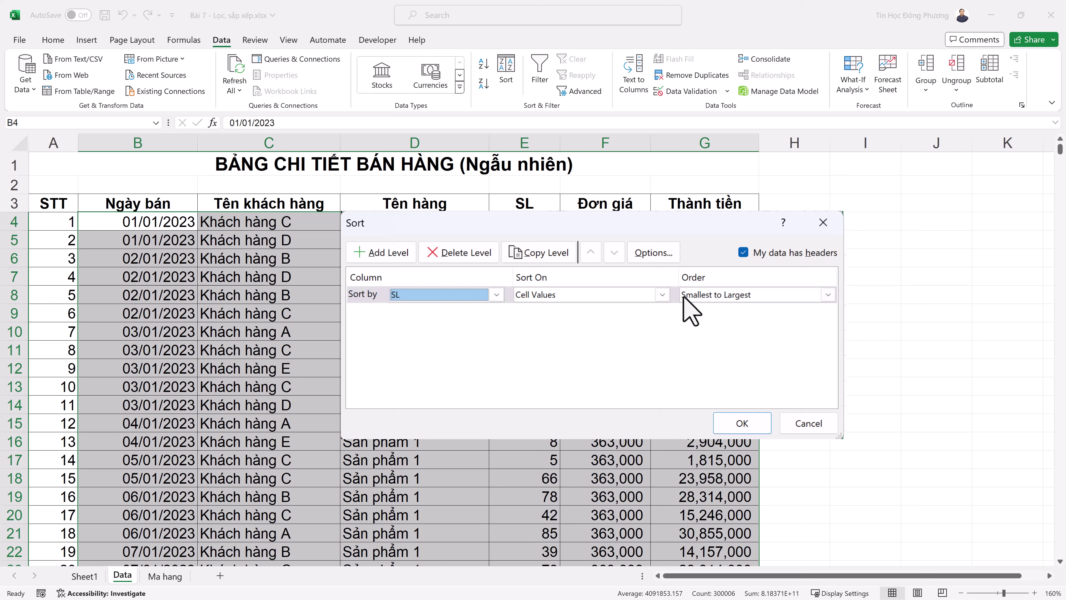
Try the Smallest to Largest and Largest to Smallest orders for the SL sort level.
click(743, 296)
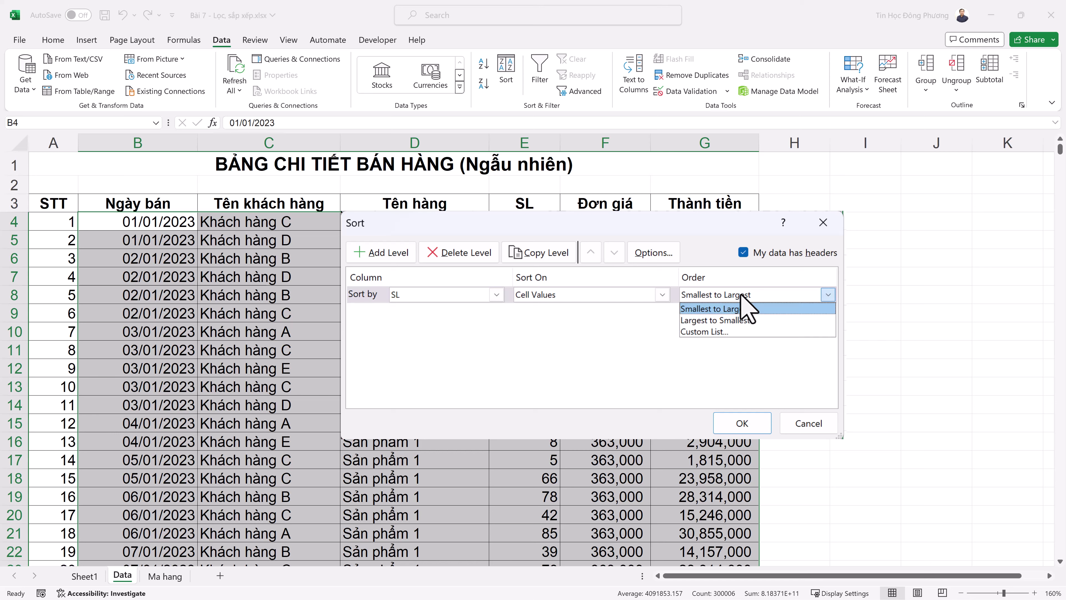
click(741, 294)
click(741, 295)
click(620, 347)
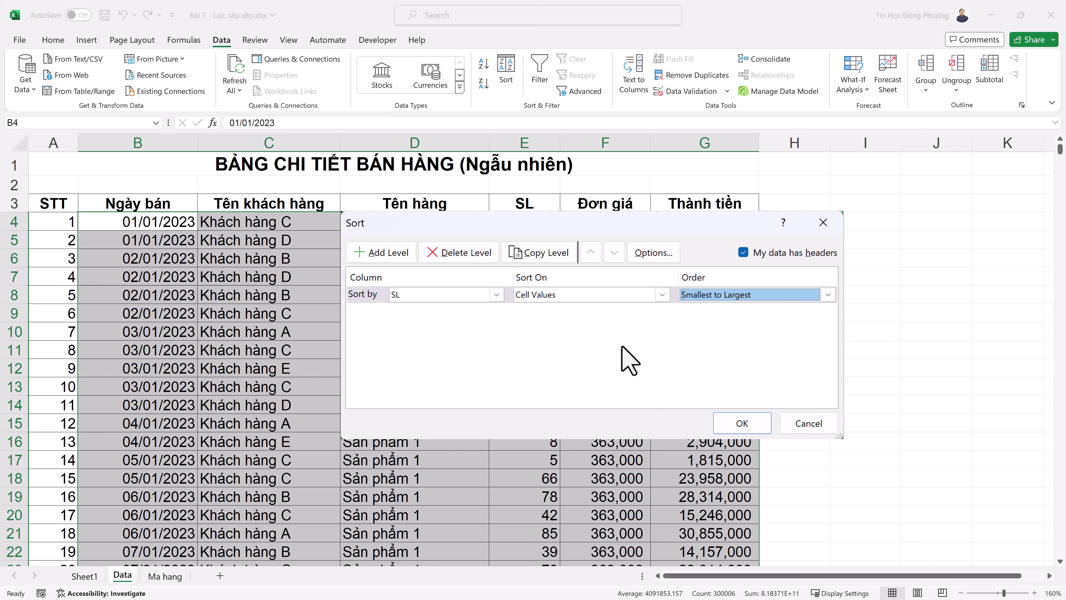
click(720, 295)
click(728, 311)
click(737, 296)
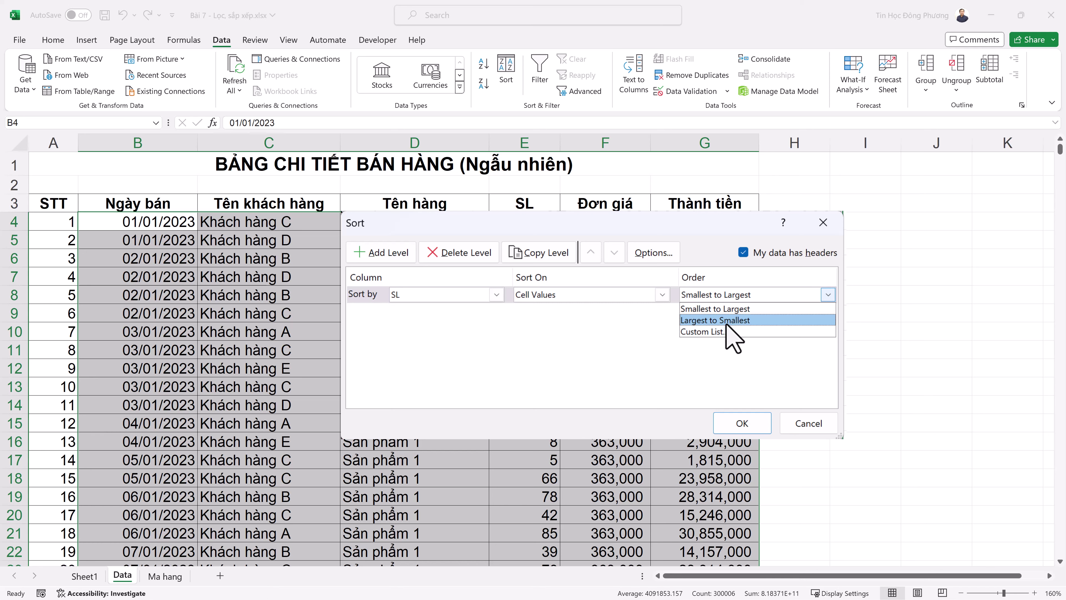
click(726, 324)
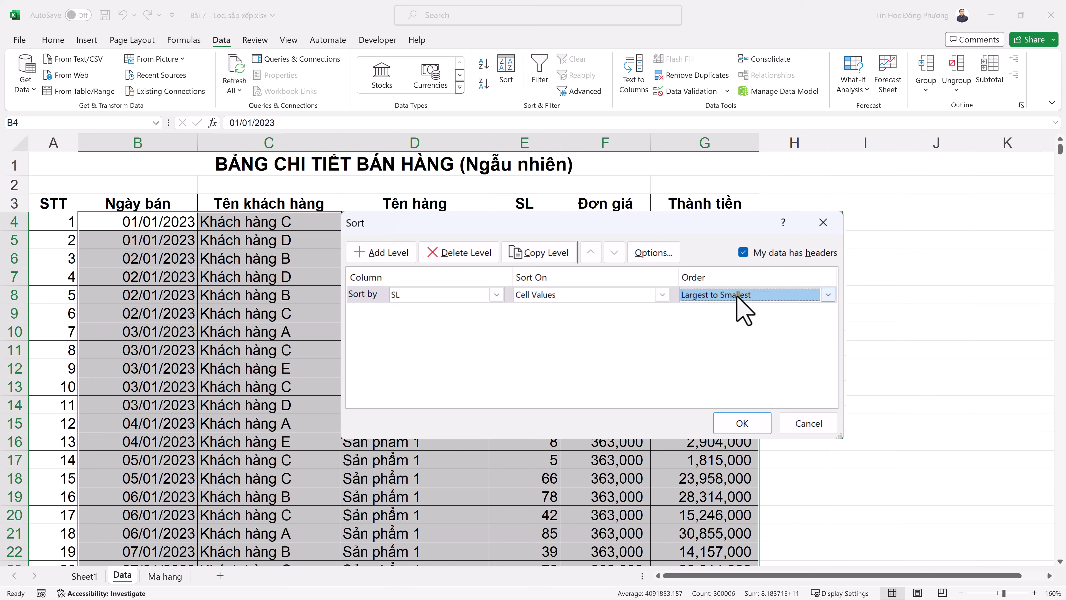
Choose Ngày bán as the sort column and set its order to Newest to Oldest.
click(478, 296)
click(473, 308)
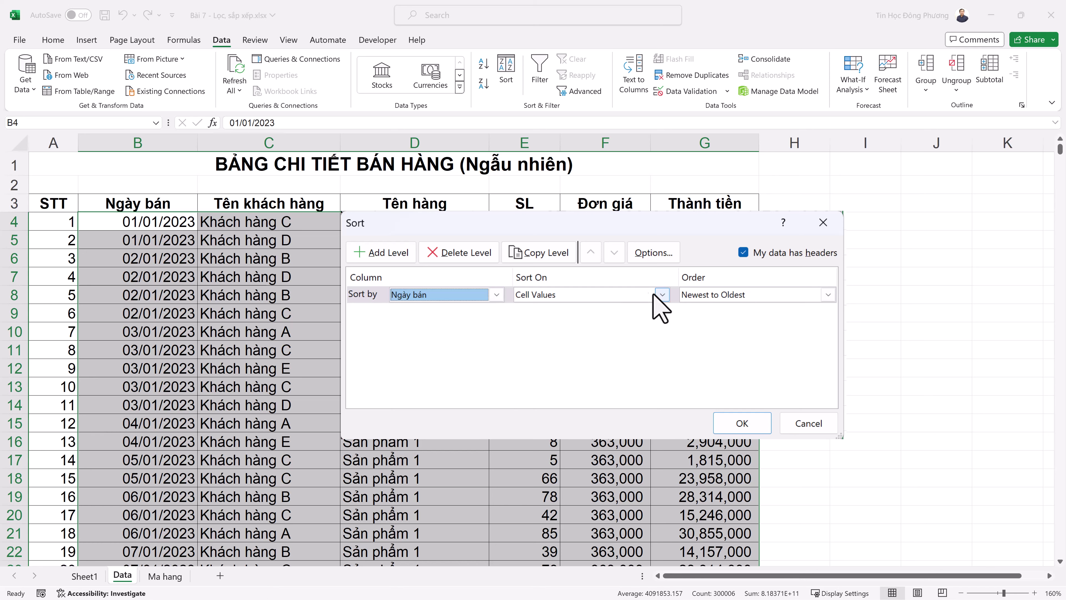
click(699, 296)
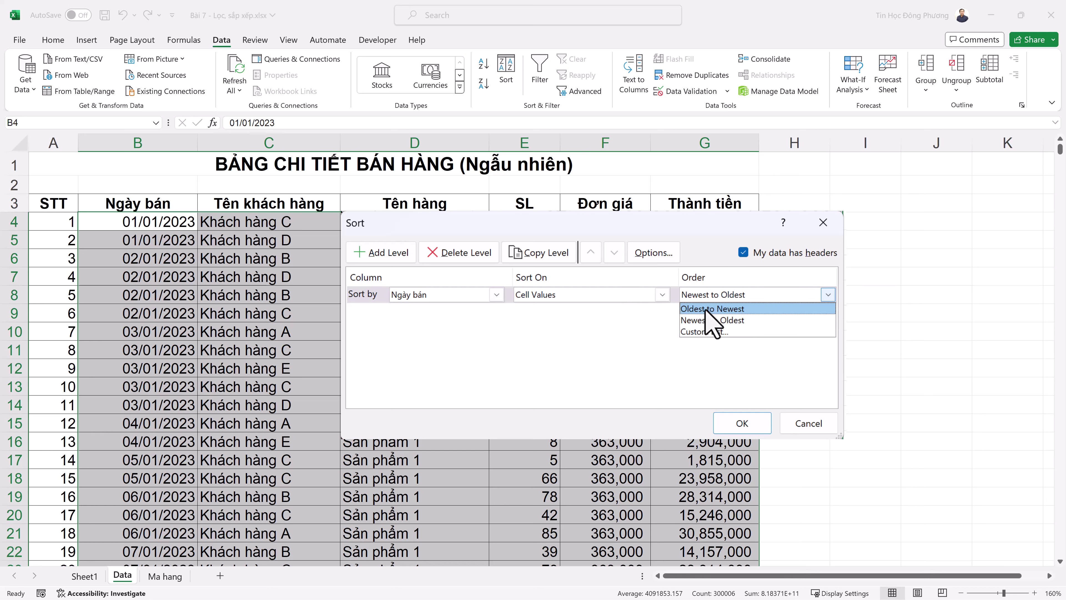
click(709, 320)
click(710, 296)
click(712, 321)
Switch the sort column to Tên khách hàng and set its order to A to Z.
click(414, 298)
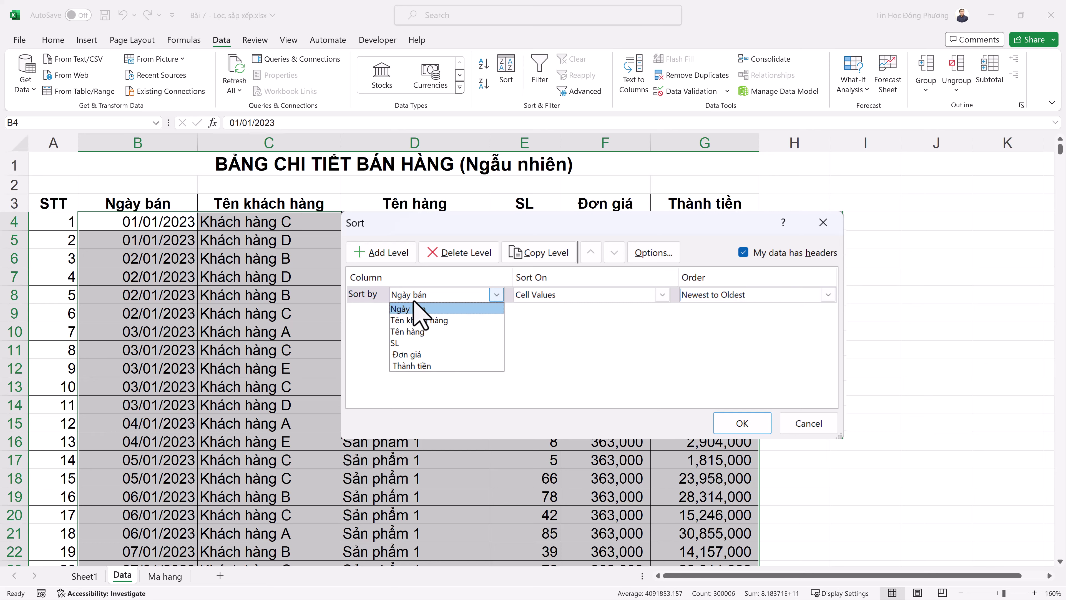
click(441, 326)
click(735, 297)
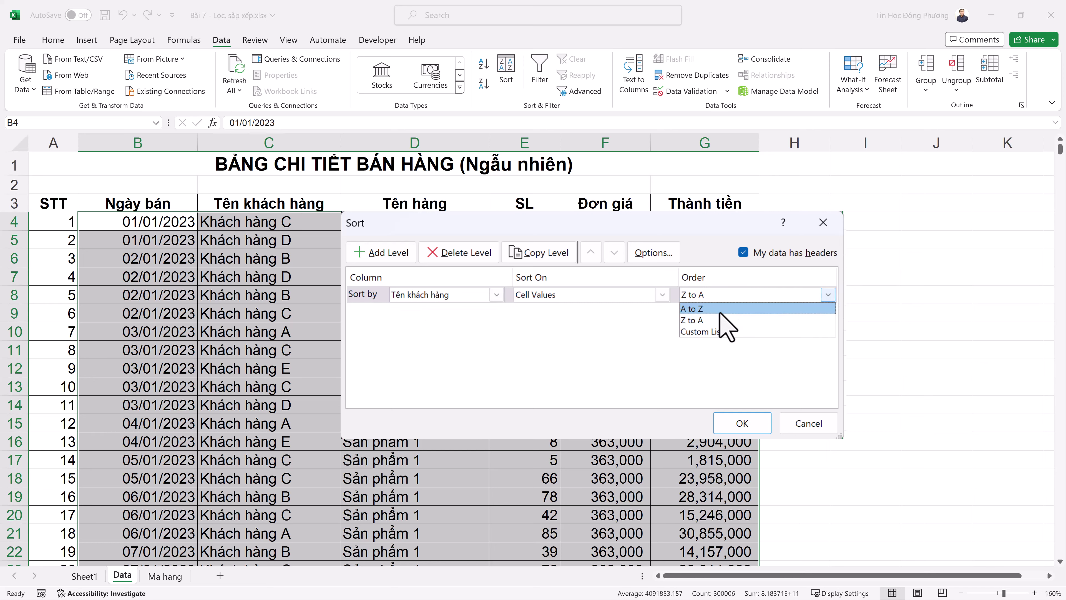
click(722, 311)
click(714, 295)
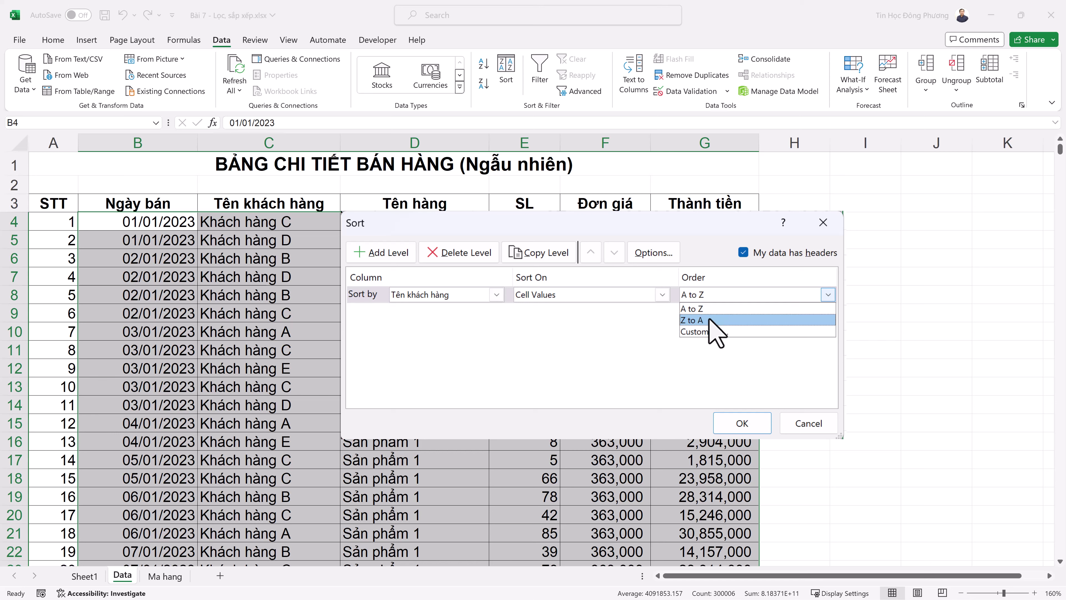
click(722, 307)
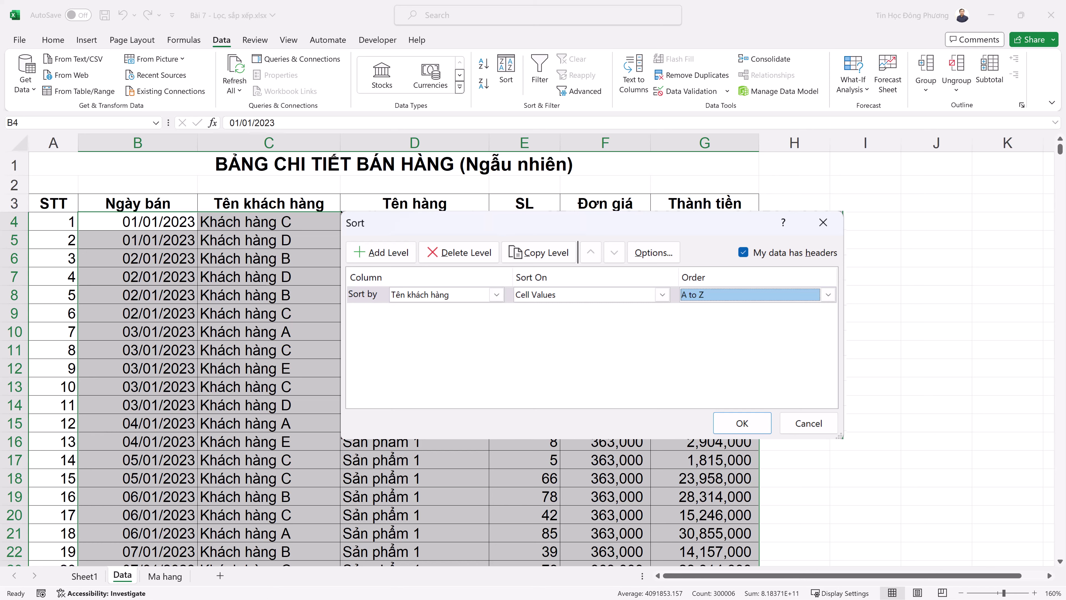
Sort the selected sales rows by SL in Largest to Smallest order.
click(452, 295)
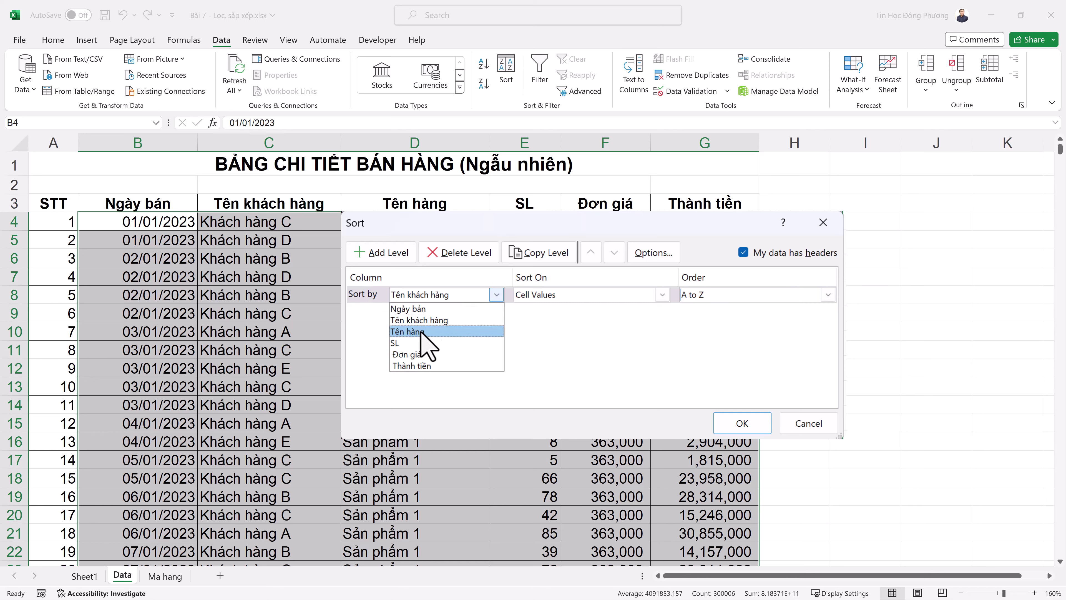
click(397, 342)
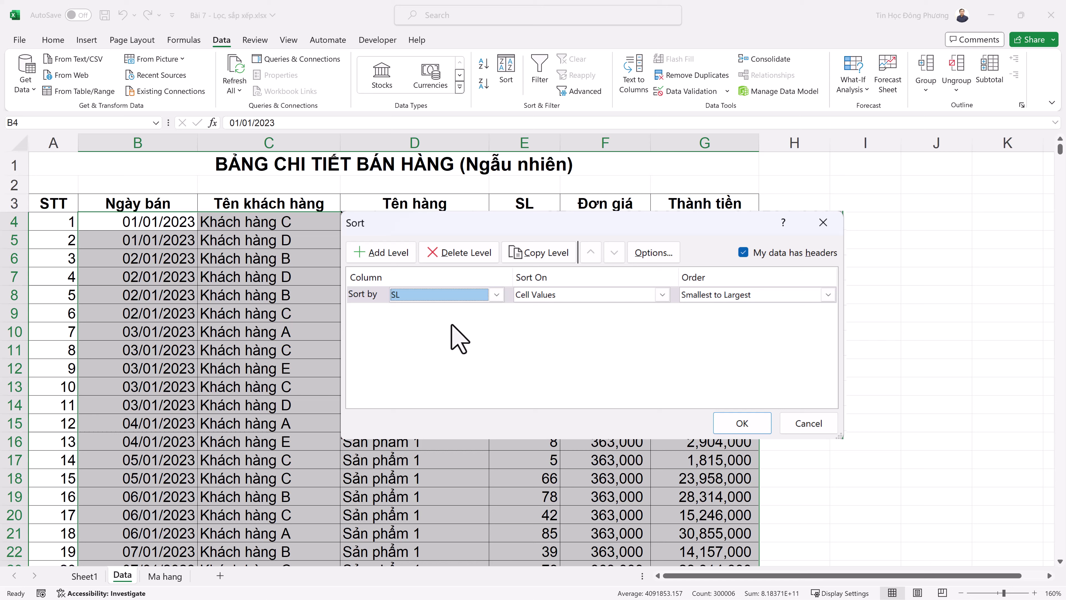
click(780, 295)
click(713, 320)
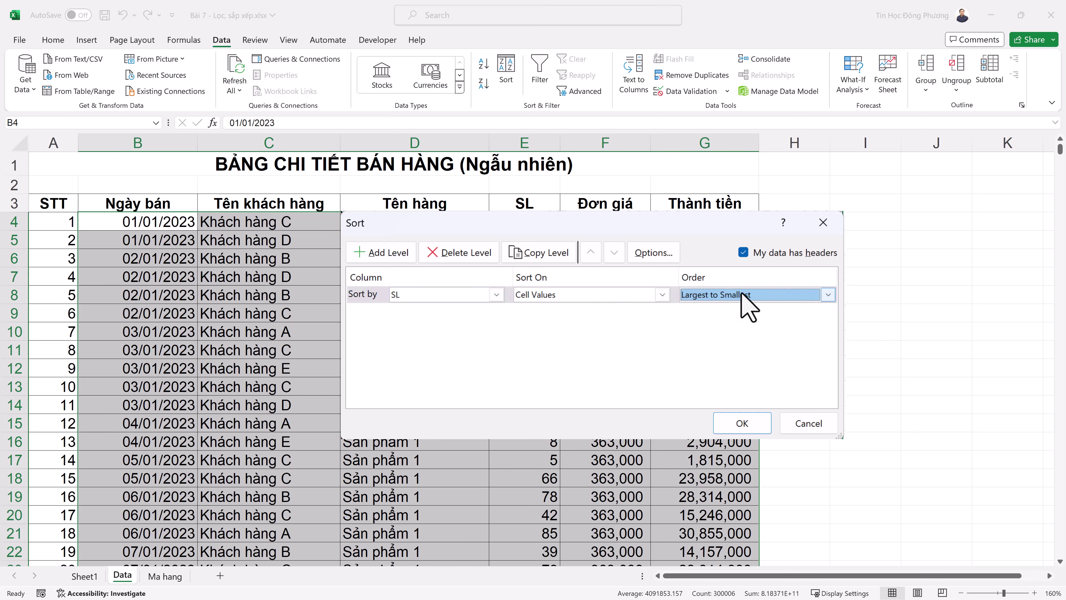
click(741, 424)
Check the sorted SL values in the first data rows and return to the table's start.
click(531, 221)
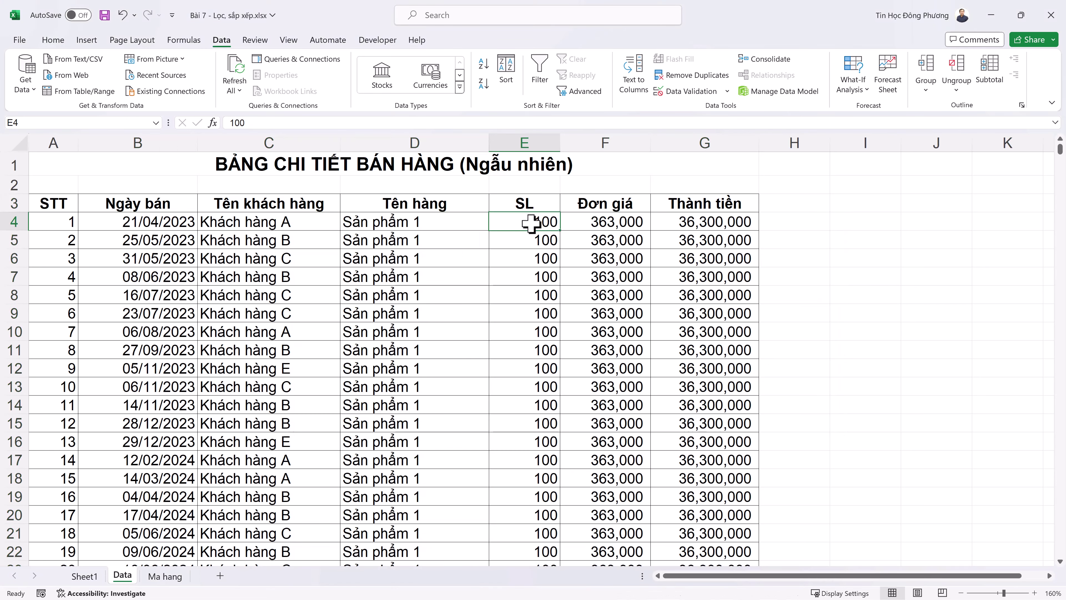
scroll(533, 258, down, 2)
scroll(533, 257, up, 2)
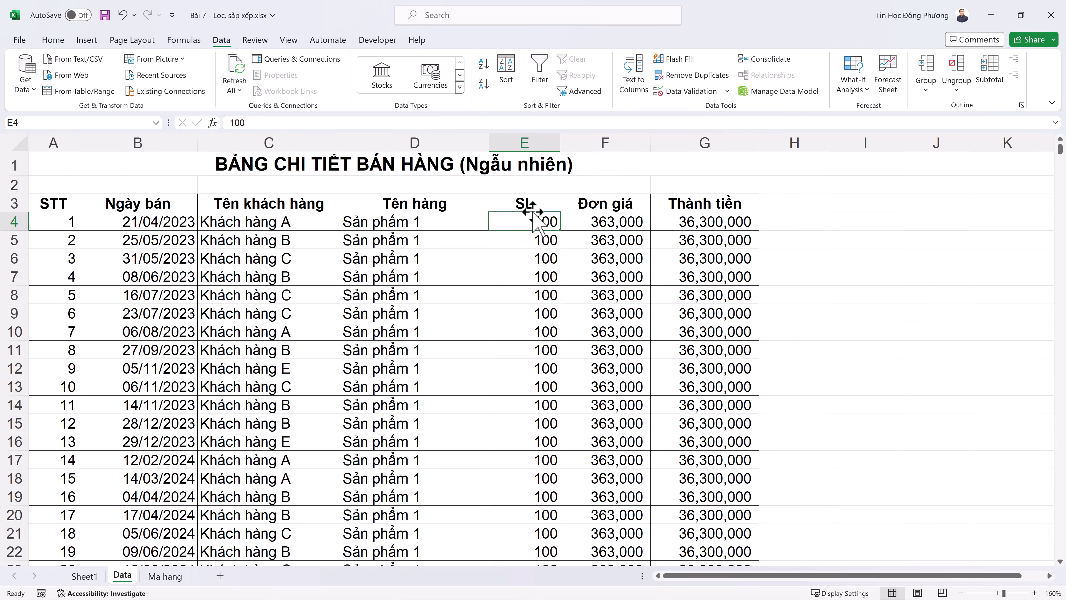
scroll(542, 252, down, 8)
scroll(545, 276, up, 8)
click(615, 226)
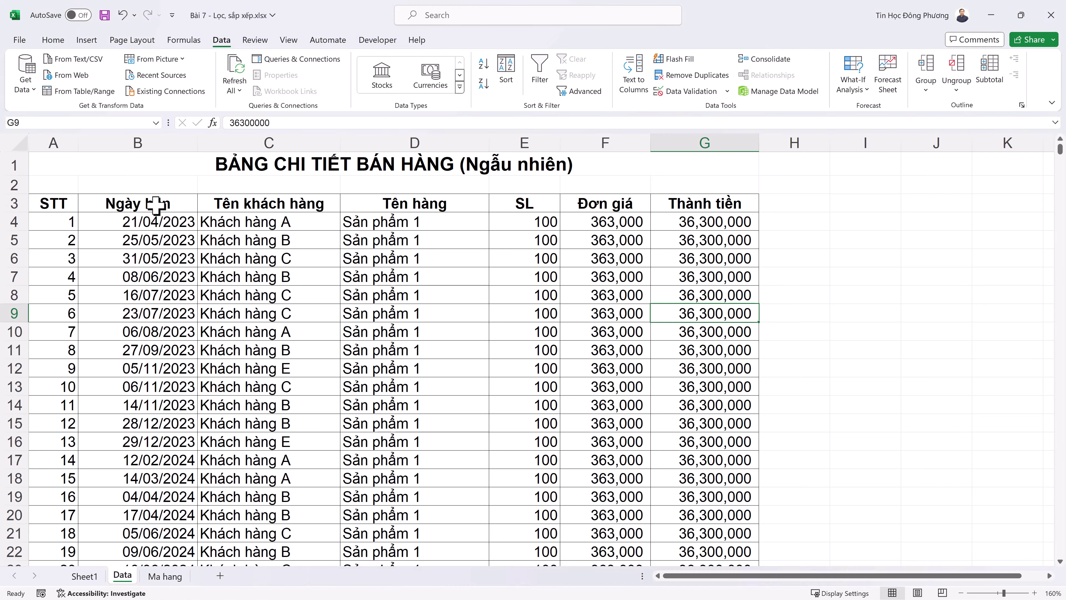
Start sorting the sales data from the Ngày bán header through column G by Ngày bán, Oldest to Newest.
drag(113, 203, 715, 290)
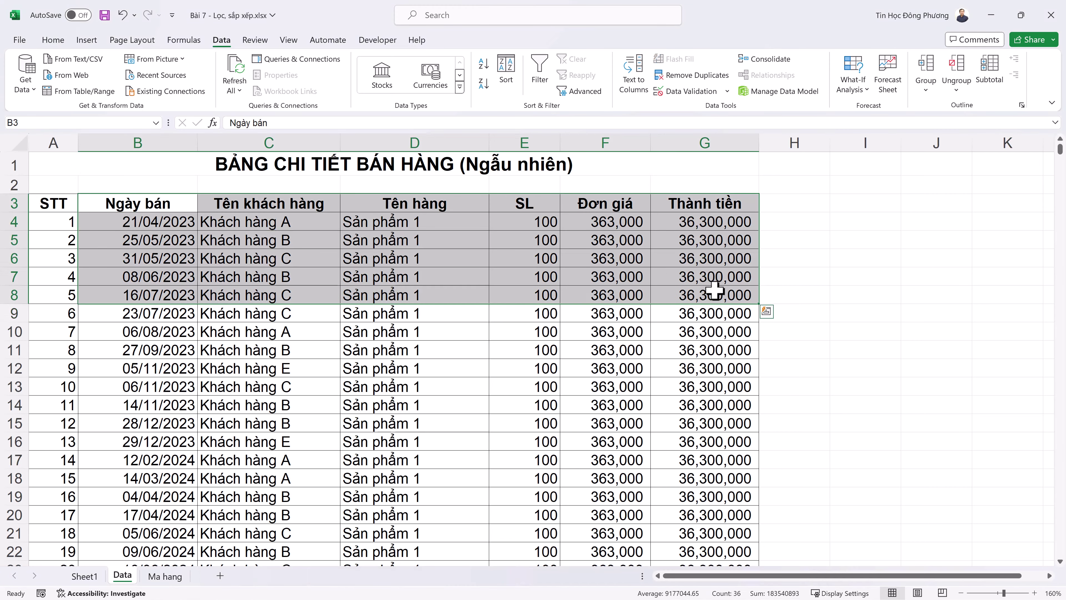
key(ctrl+shift+Down)
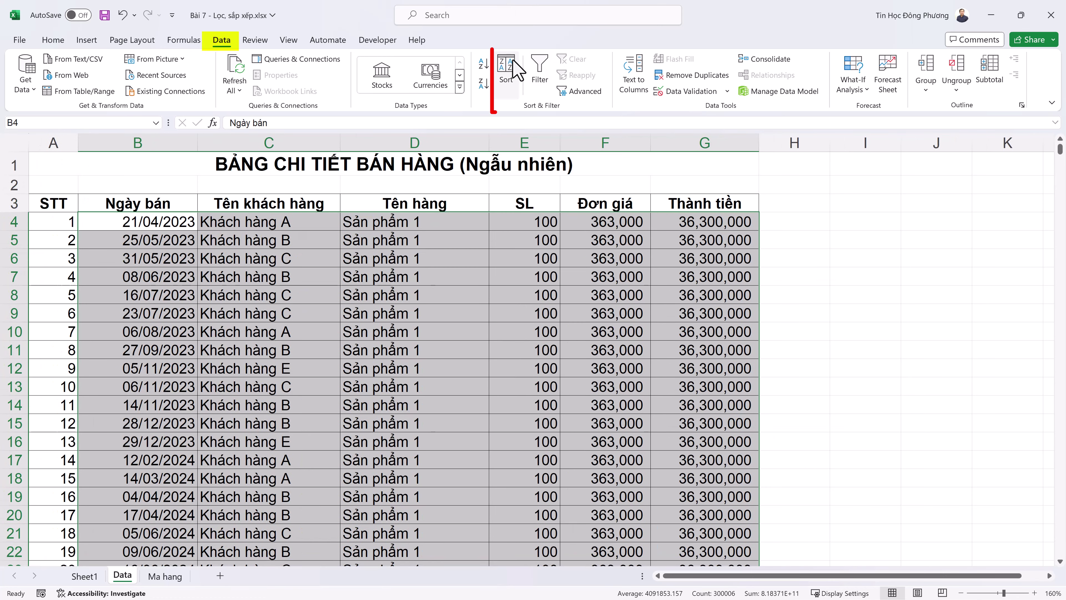
click(508, 67)
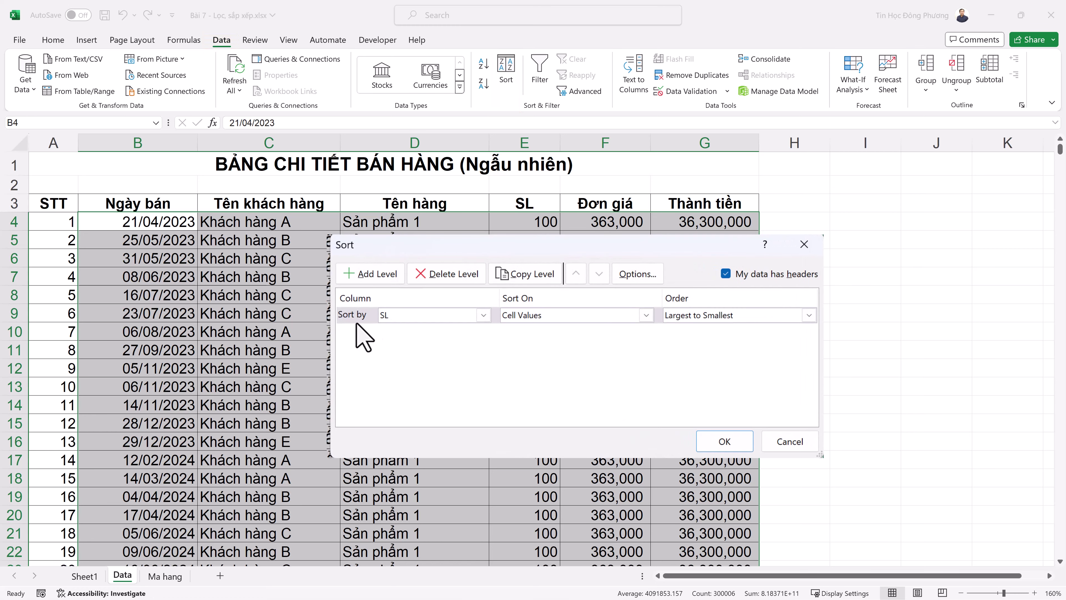
click(376, 317)
click(392, 315)
click(403, 330)
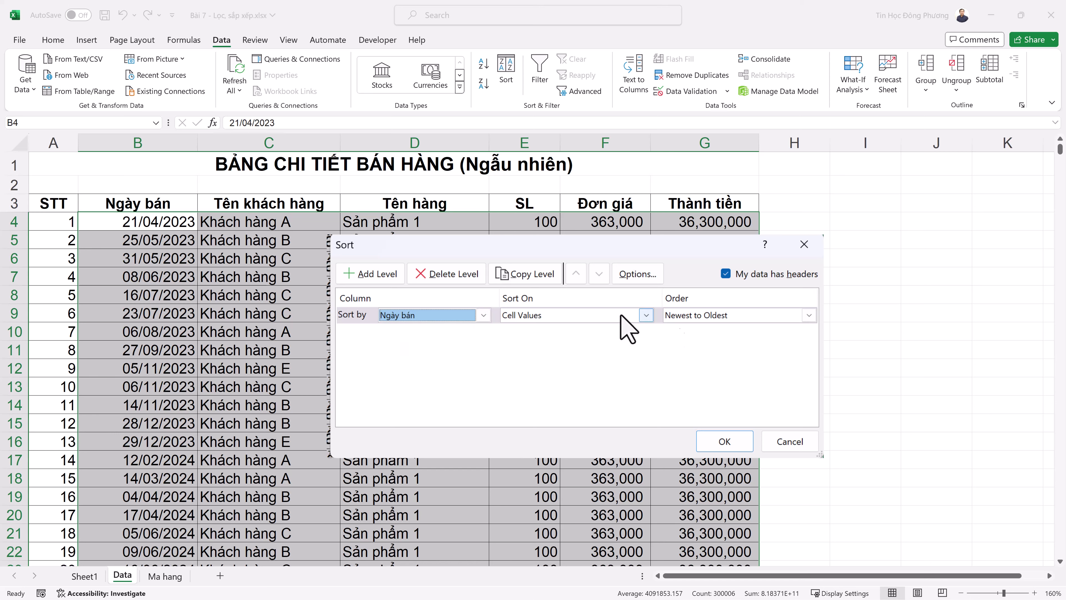
click(709, 315)
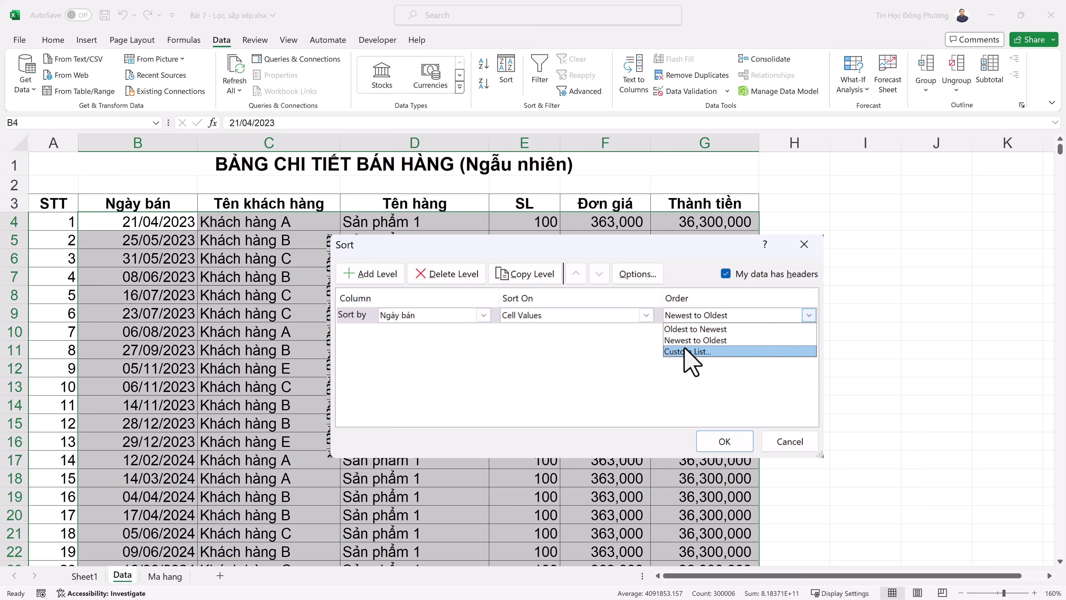
click(695, 328)
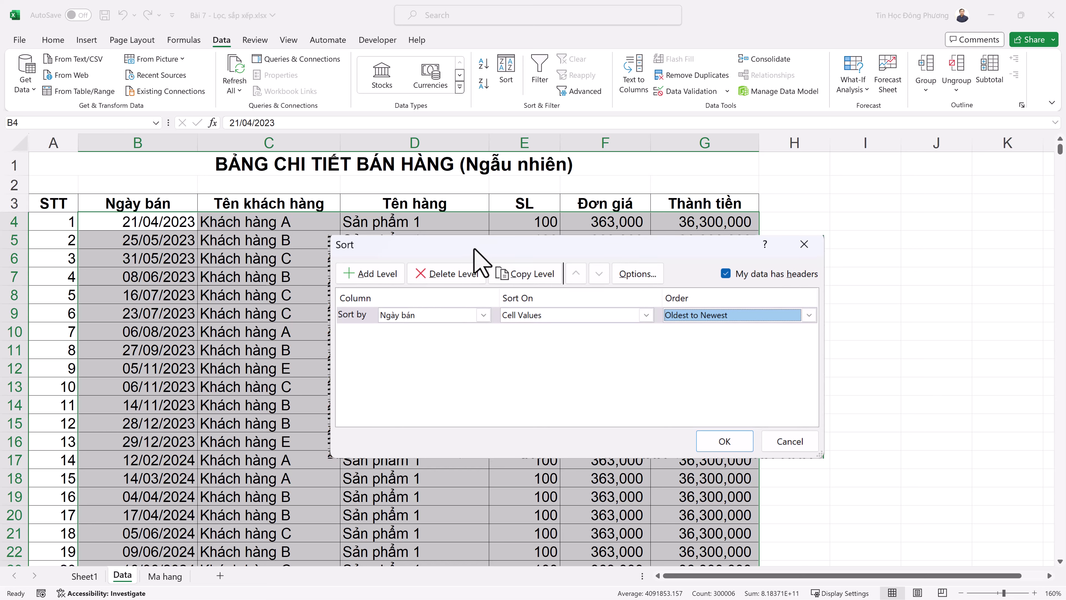
key(Return)
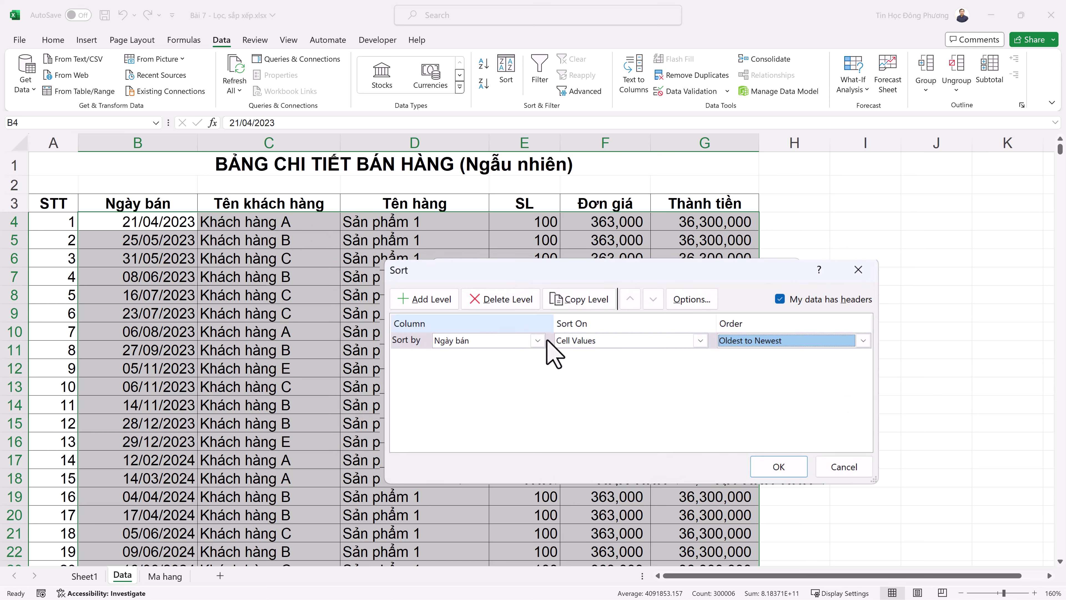
Add a second sort level on Tên hàng in Z to A order.
click(435, 302)
click(506, 357)
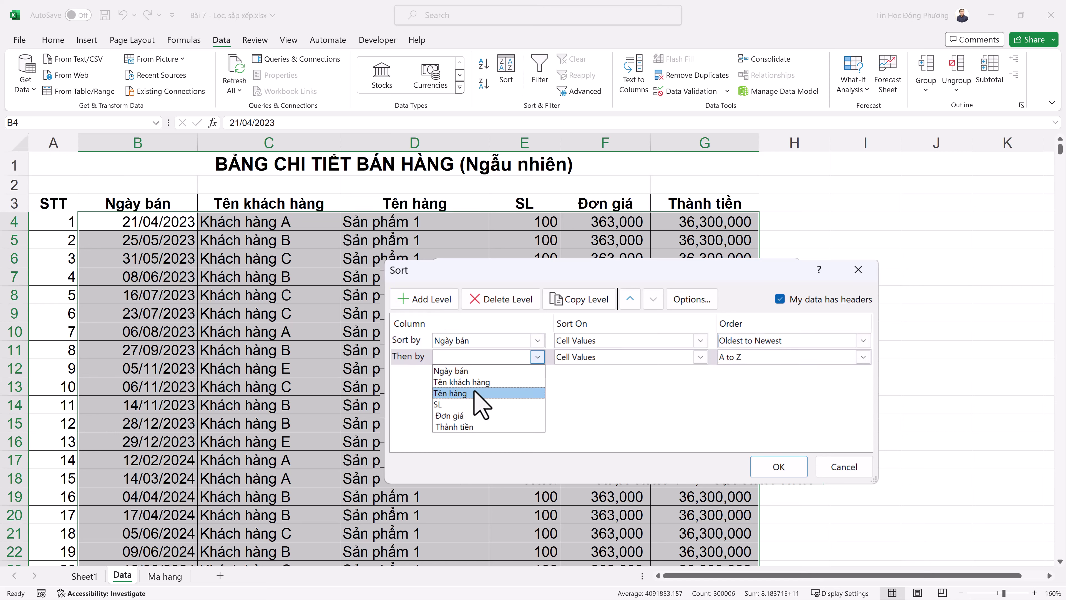
click(474, 393)
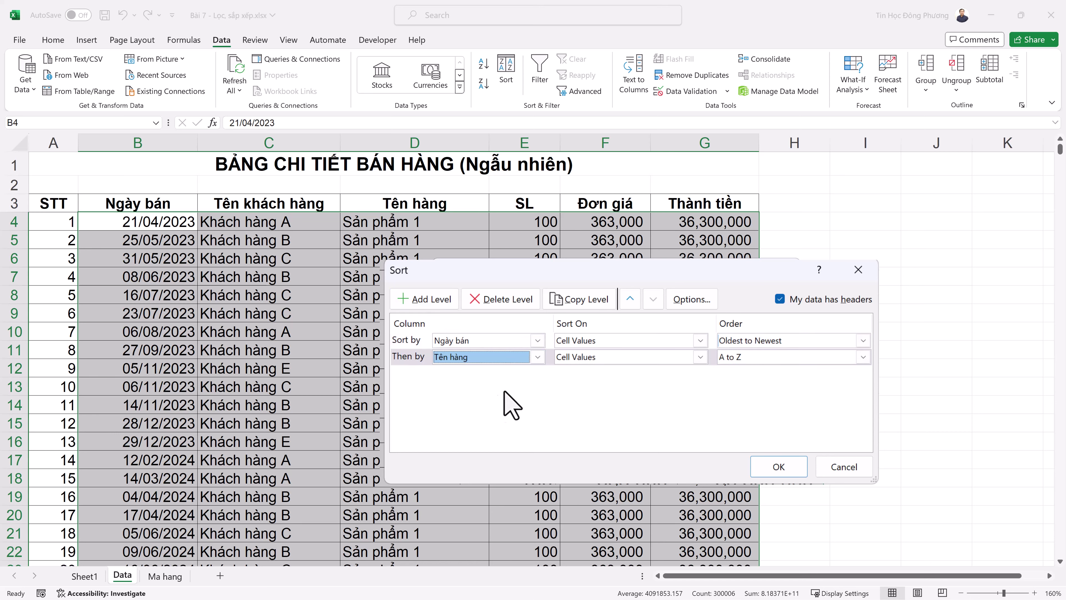
click(763, 358)
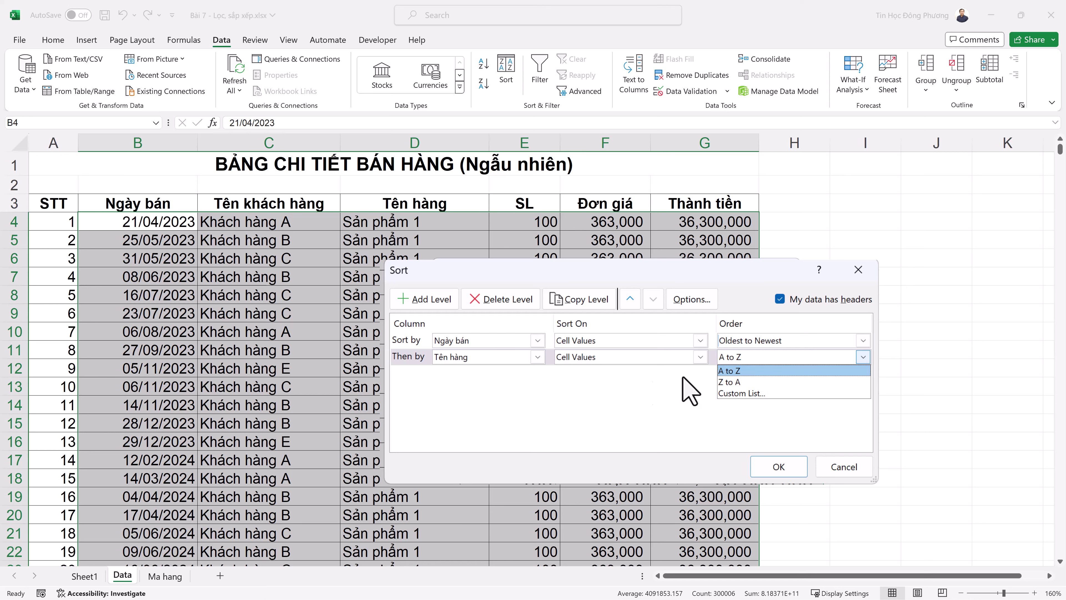
click(729, 382)
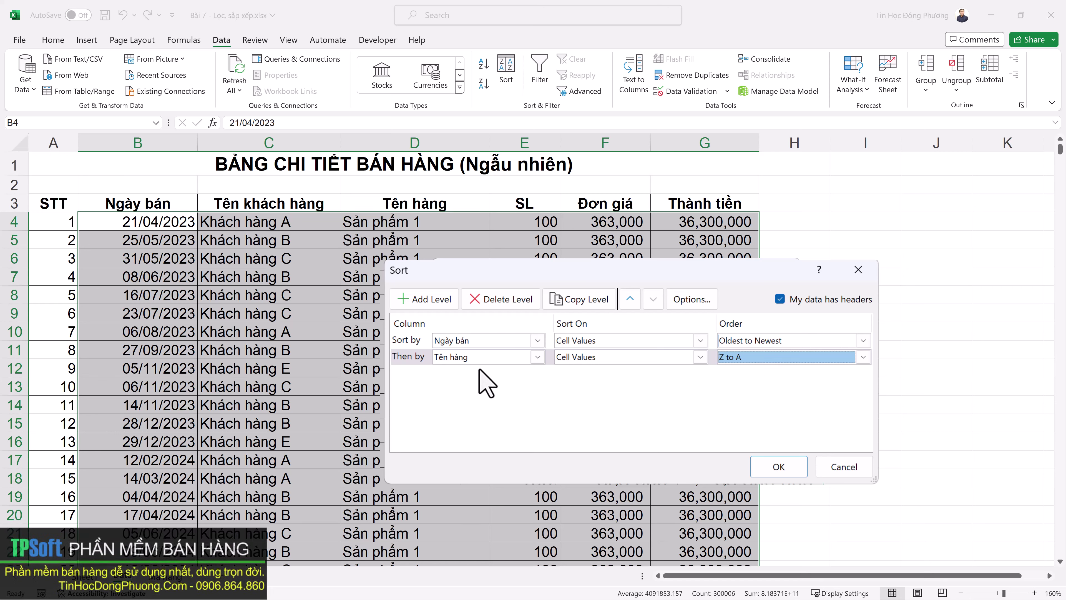
Add a third sort level on SL in Smallest to Largest order and apply the sort.
click(435, 301)
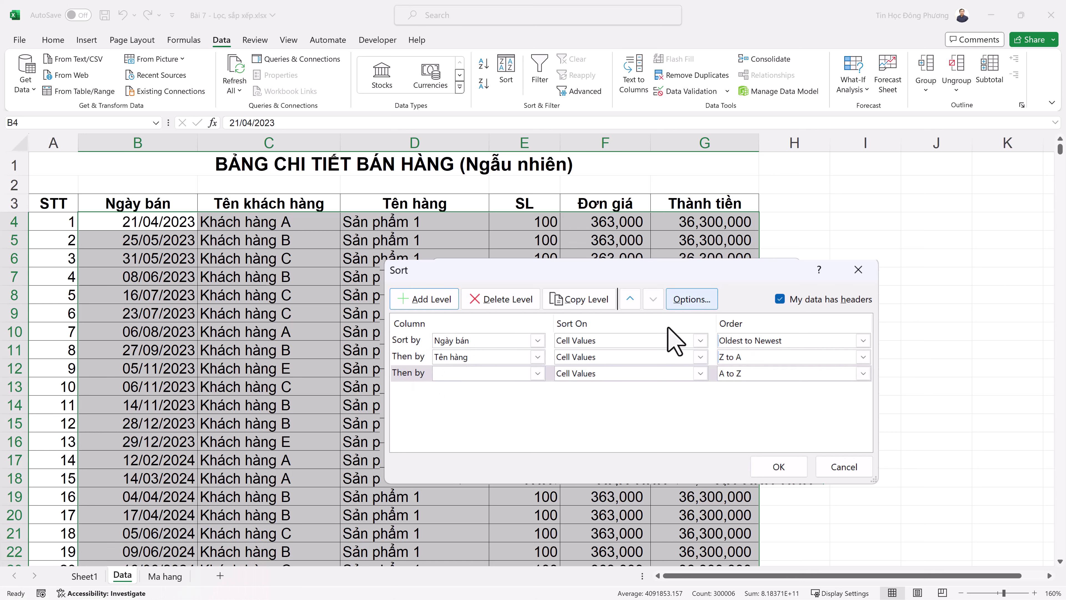
click(501, 375)
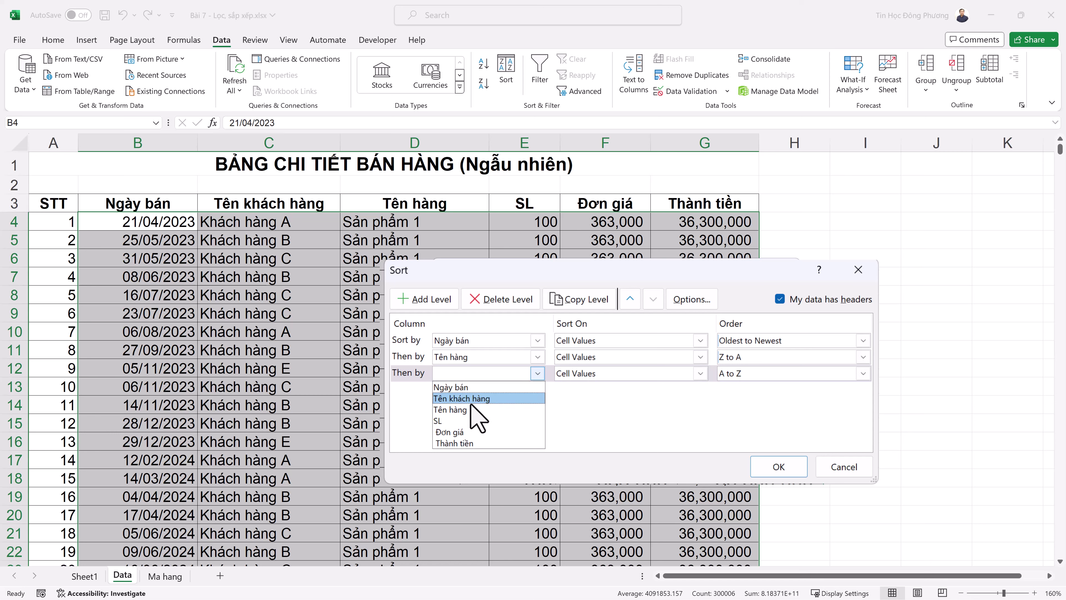
click(461, 421)
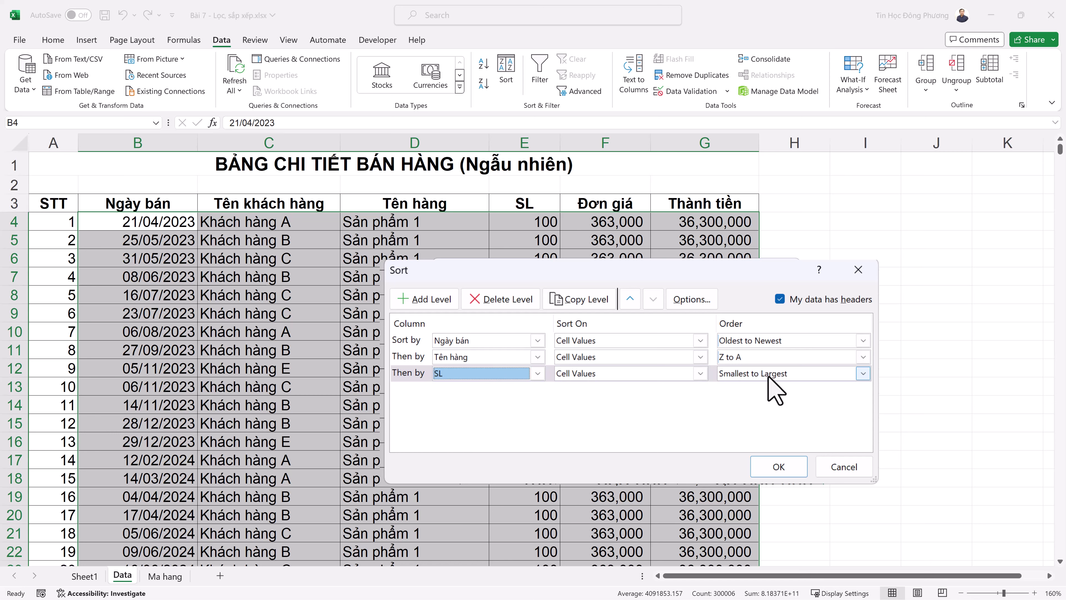
click(766, 374)
click(762, 387)
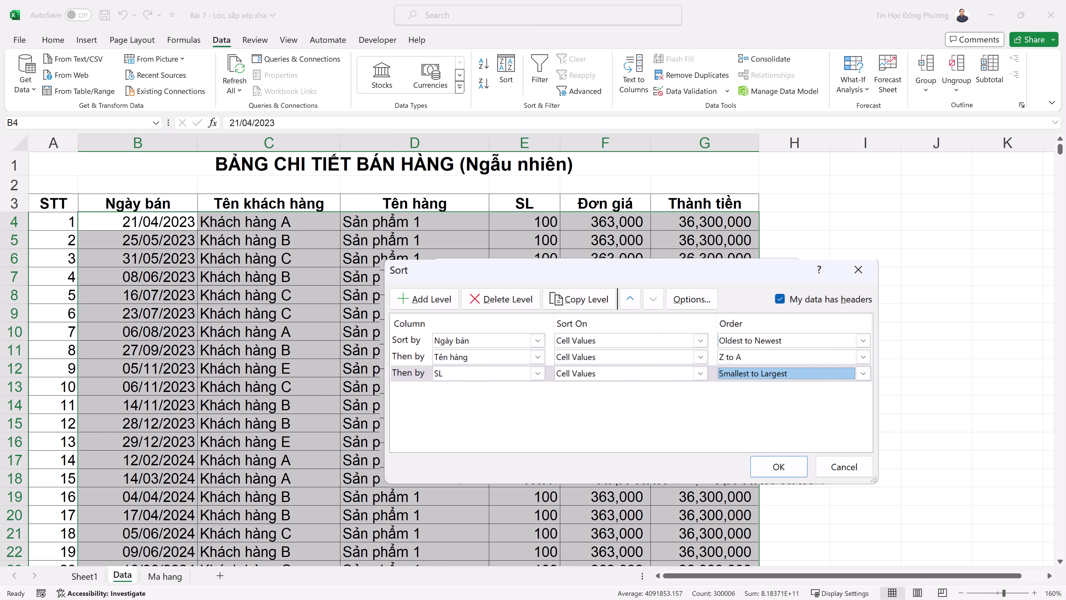
click(778, 469)
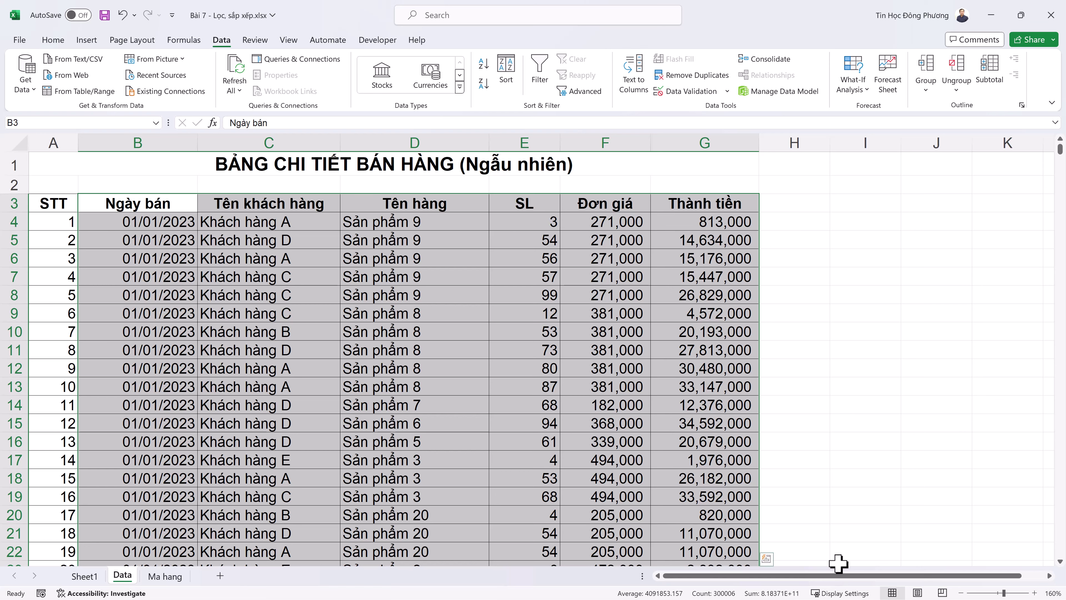
Check the order of the Ngày bán dates further down the sorted table and in its first rows.
drag(145, 218, 145, 389)
scroll(146, 439, down, 20)
scroll(147, 438, down, 4)
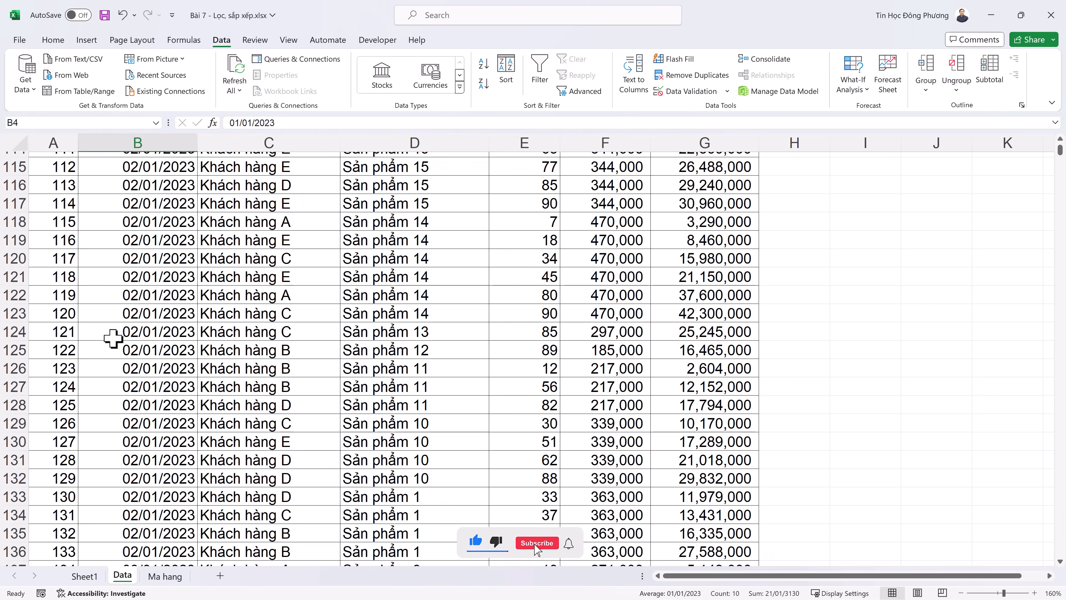
click(114, 332)
scroll(114, 332, up, 20)
scroll(129, 324, up, 4)
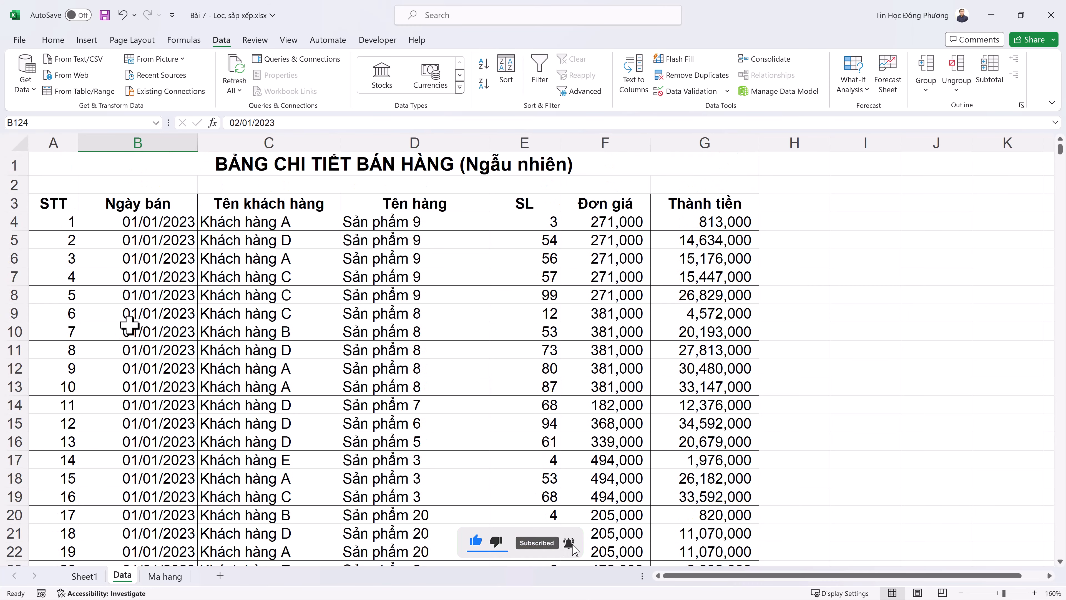
drag(165, 226, 154, 446)
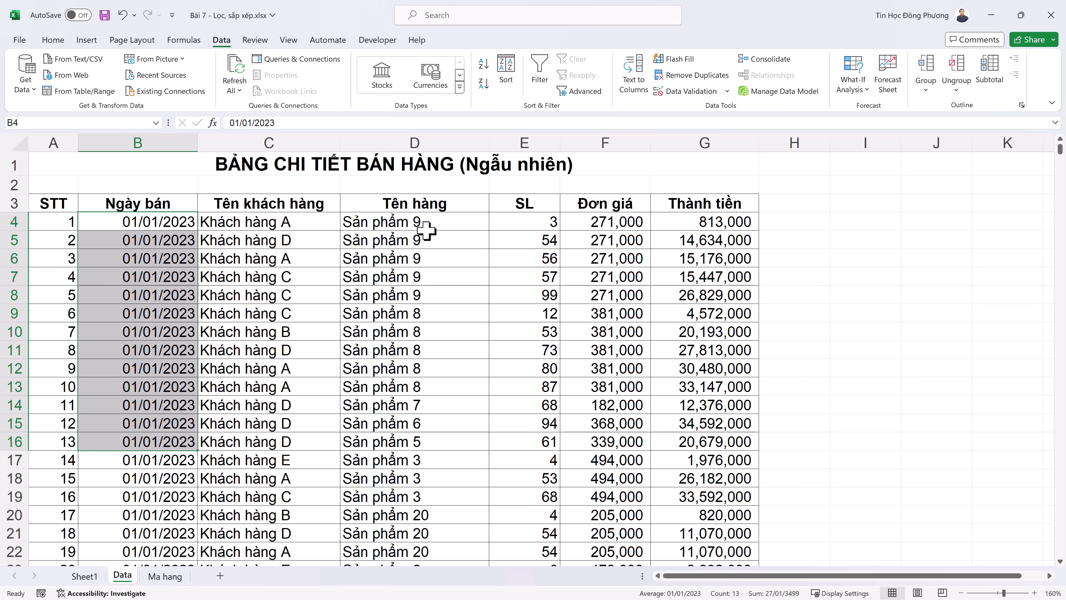
Check the Tên hàng order among the first rows that share the same sale date.
mouse_move(415, 222)
mouse_down()
mouse_move(407, 294)
mouse_move(421, 217)
mouse_up()
drag(413, 320, 419, 380)
click(421, 429)
click(427, 448)
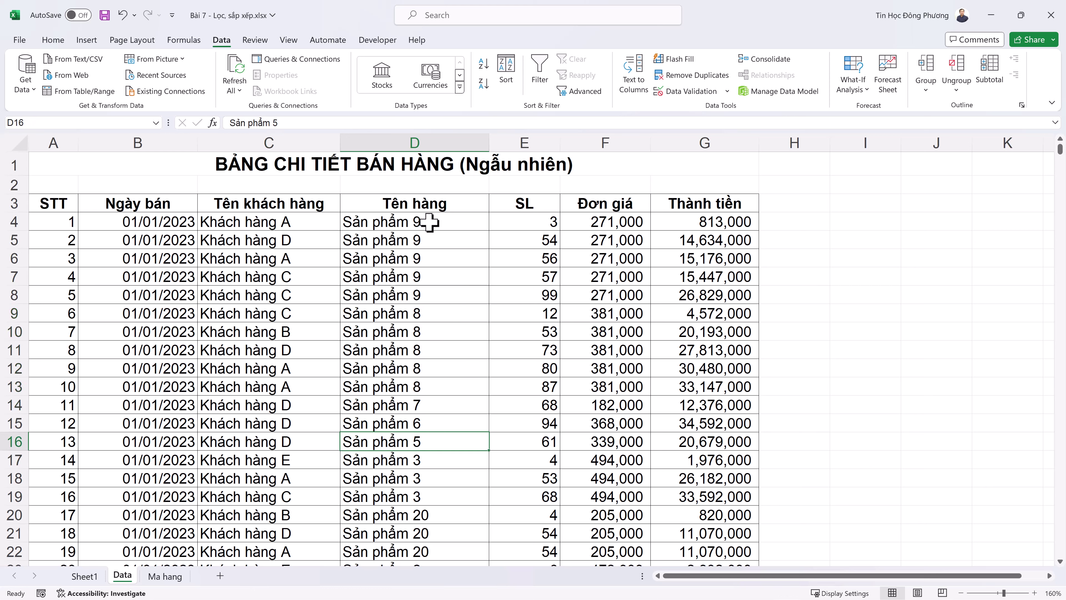
drag(430, 223, 438, 287)
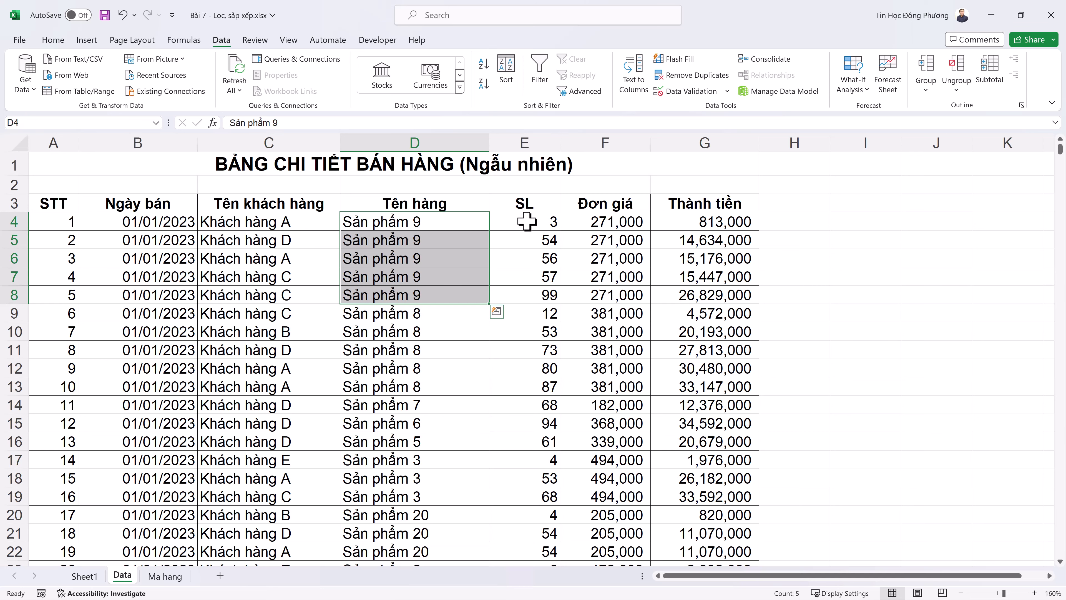
Check the SL order among the first rows with the same date and product.
drag(527, 221, 526, 289)
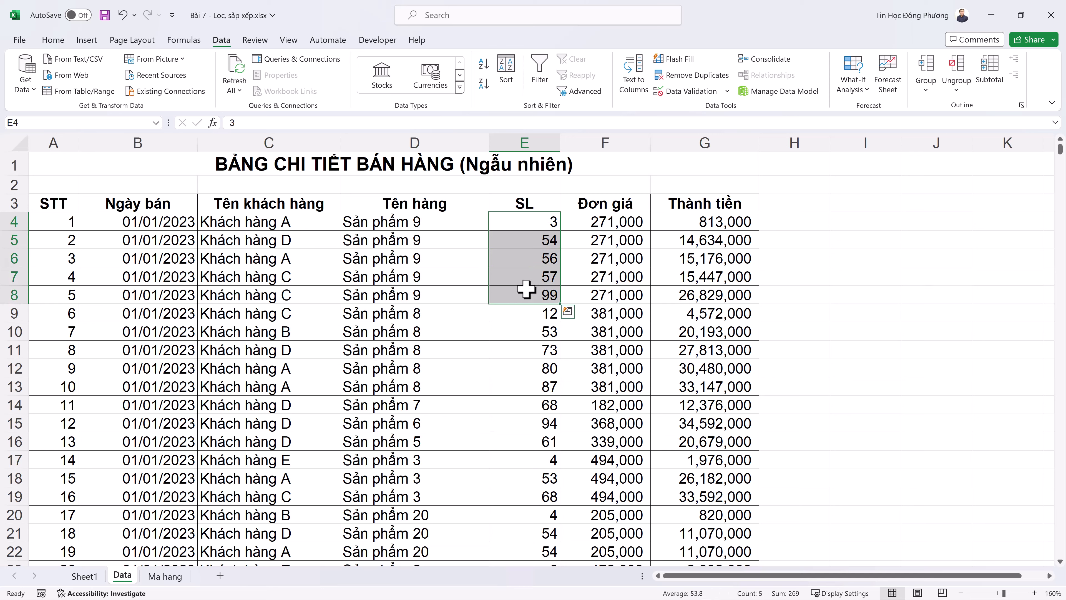
click(511, 218)
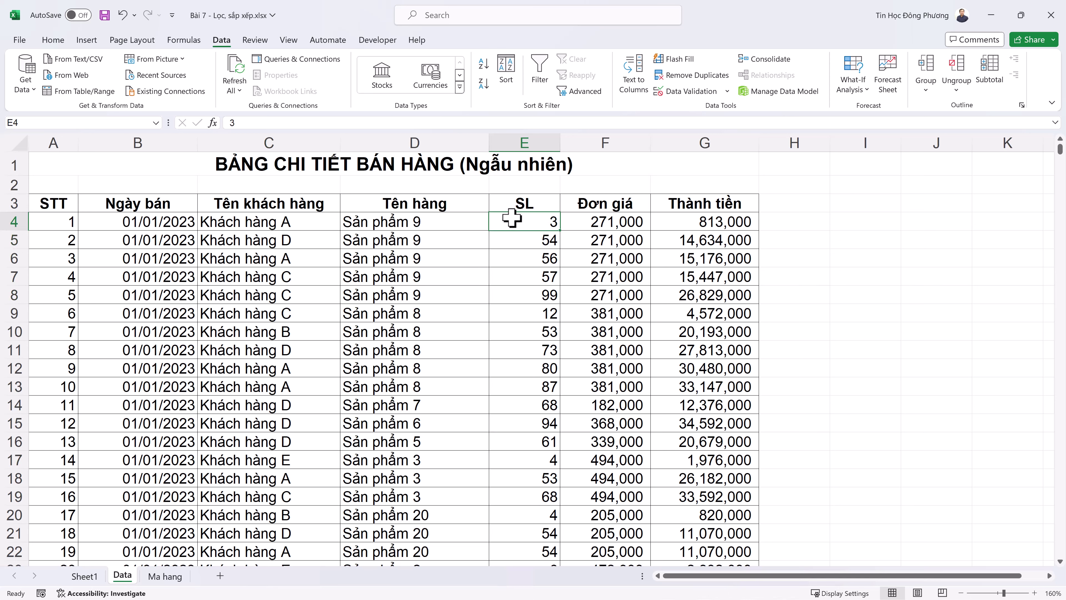
click(513, 240)
click(514, 222)
click(542, 239)
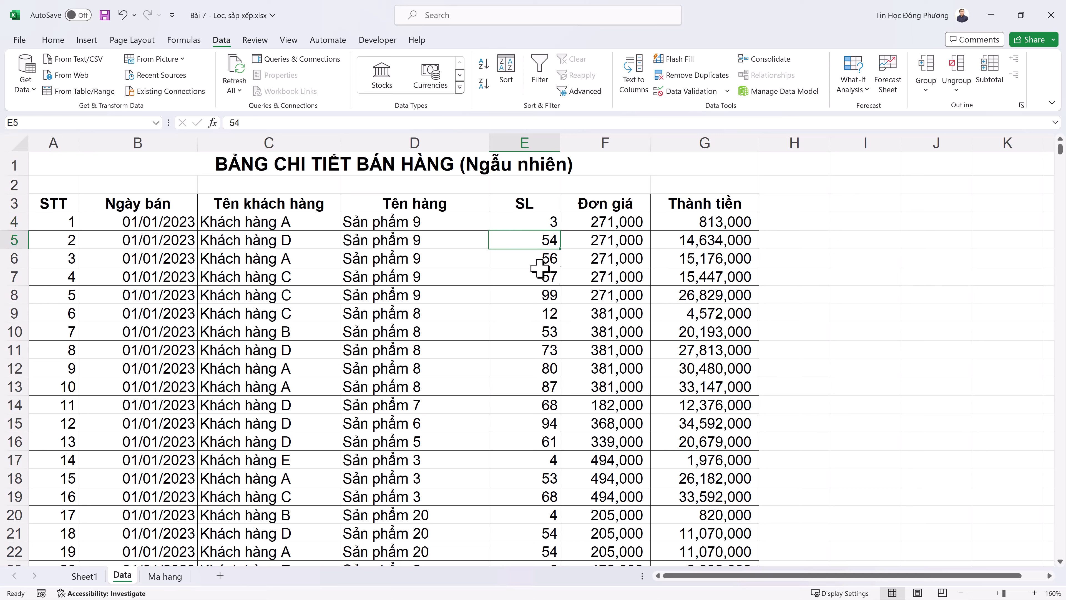
click(542, 275)
click(533, 332)
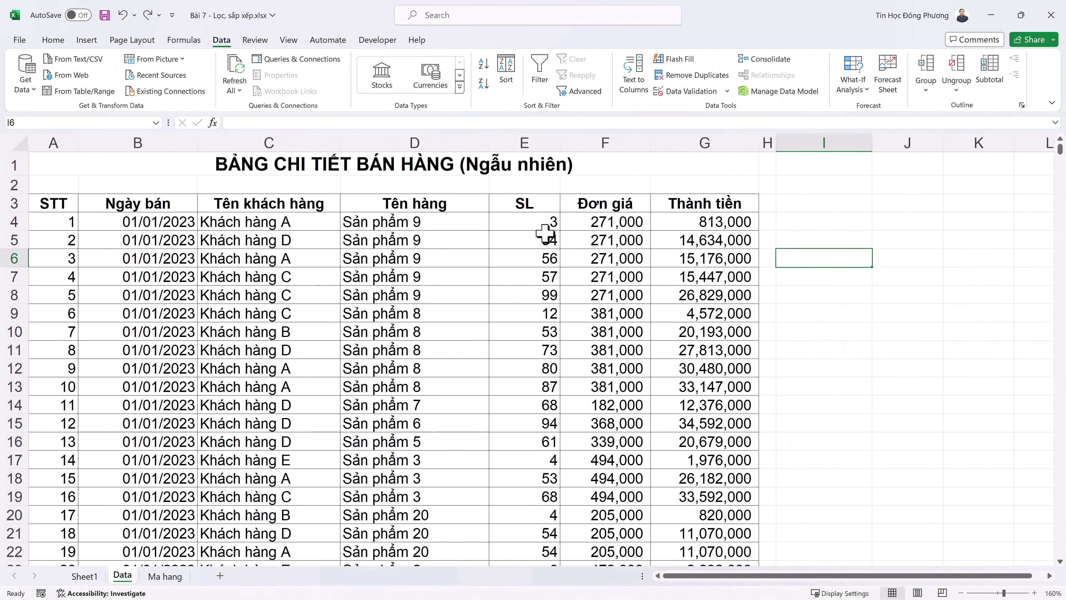
Turn on filtering for the header row from STT to Thành tiền (A3:G3).
click(459, 263)
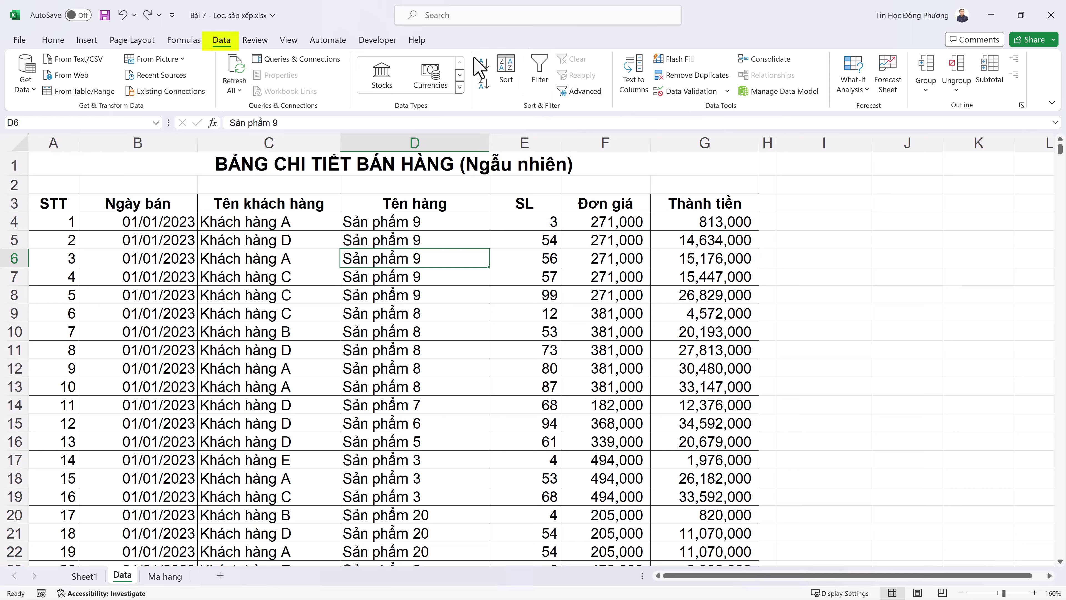
click(626, 311)
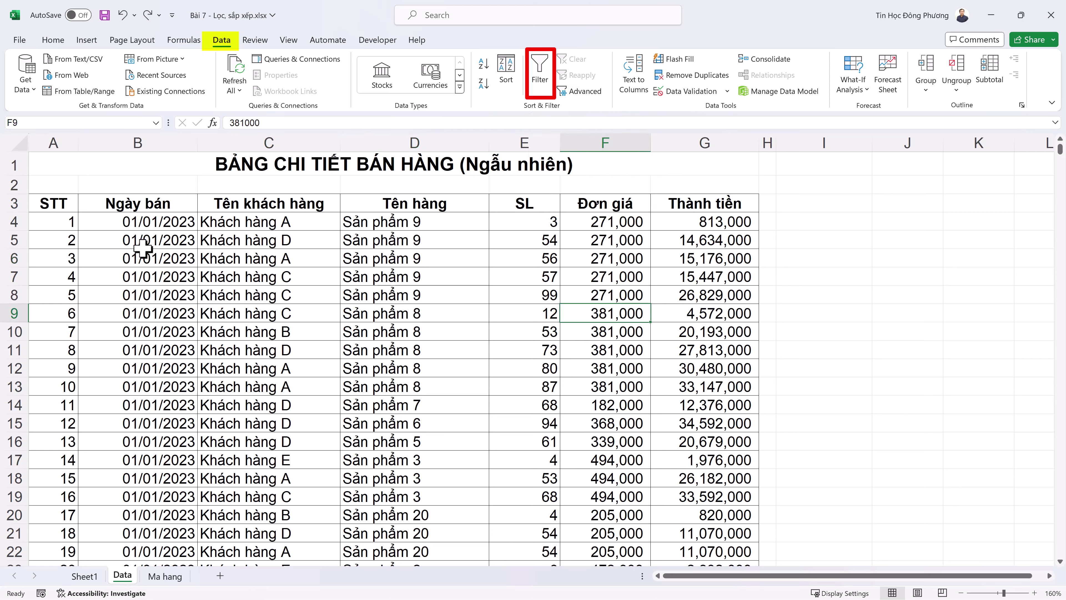
drag(53, 195, 696, 199)
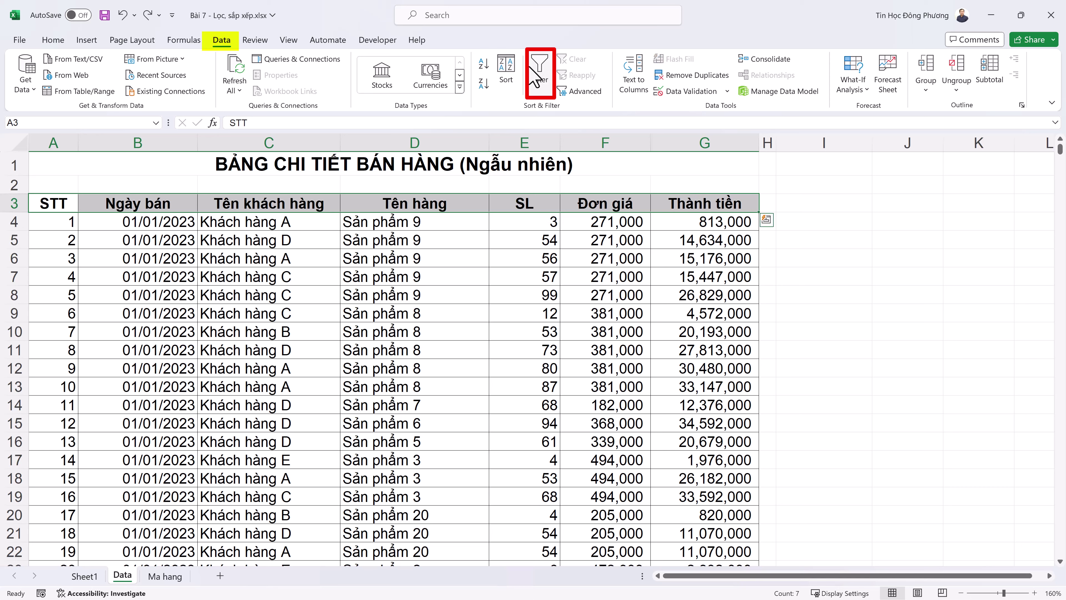
click(540, 78)
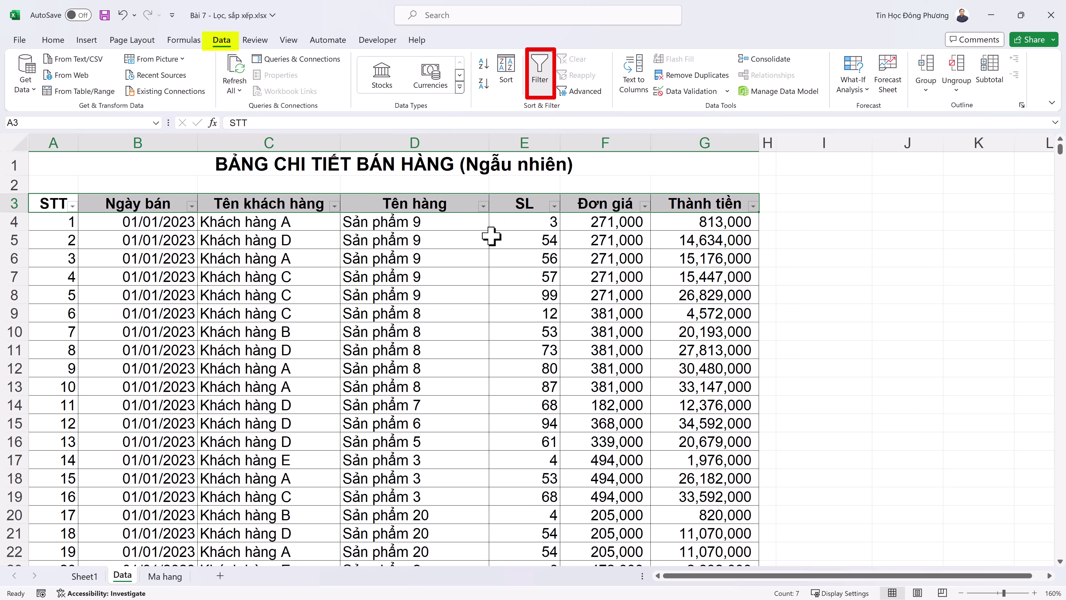
click(479, 247)
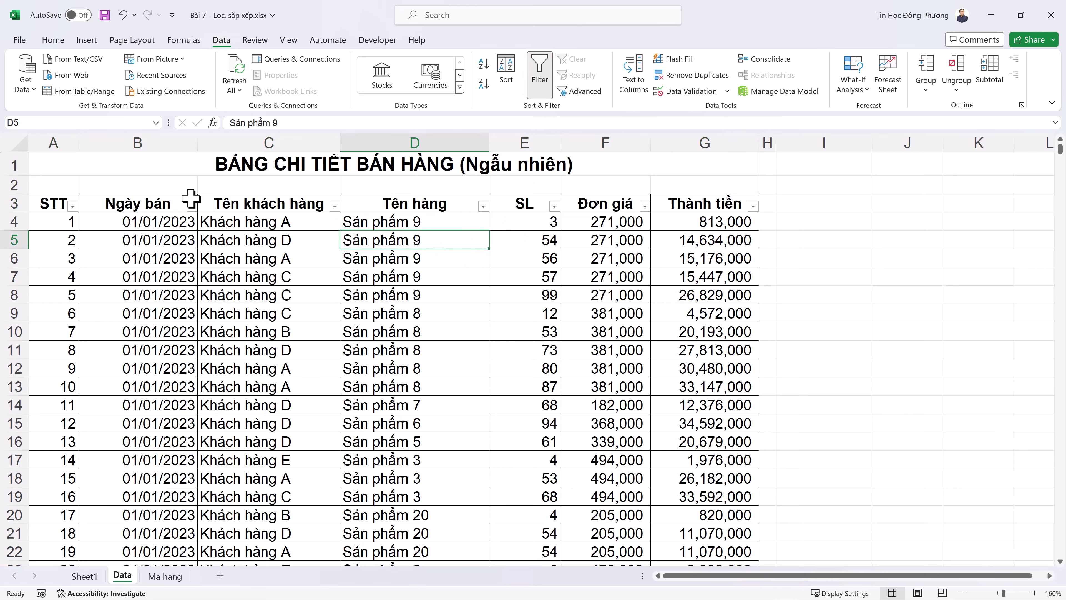
Examine the filter options for Tên khách hàng and Tên hàng, and look over the filtered header row and data.
click(335, 205)
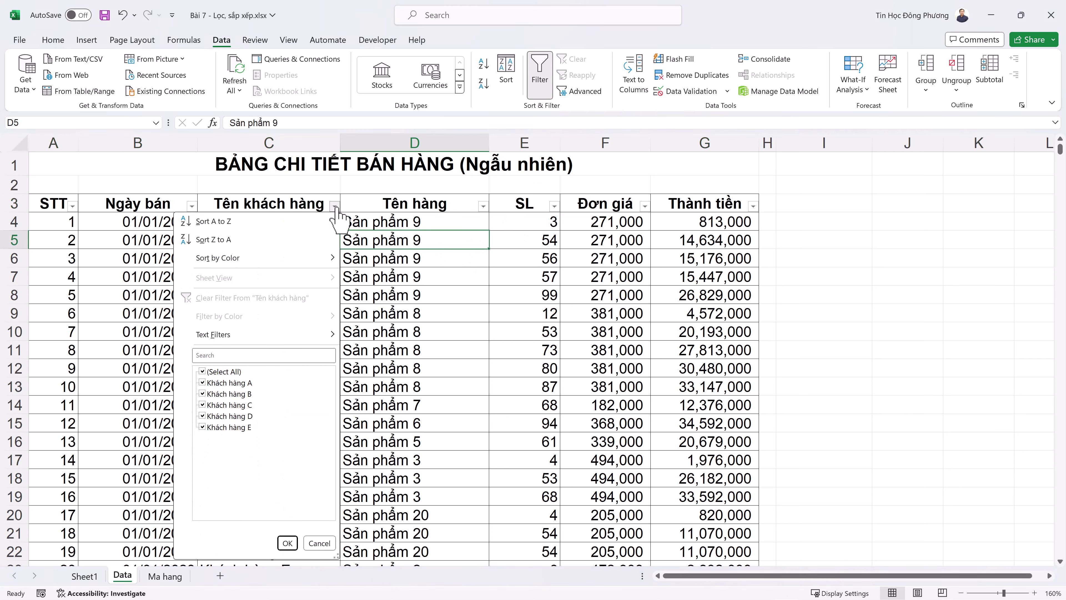
click(335, 205)
click(483, 206)
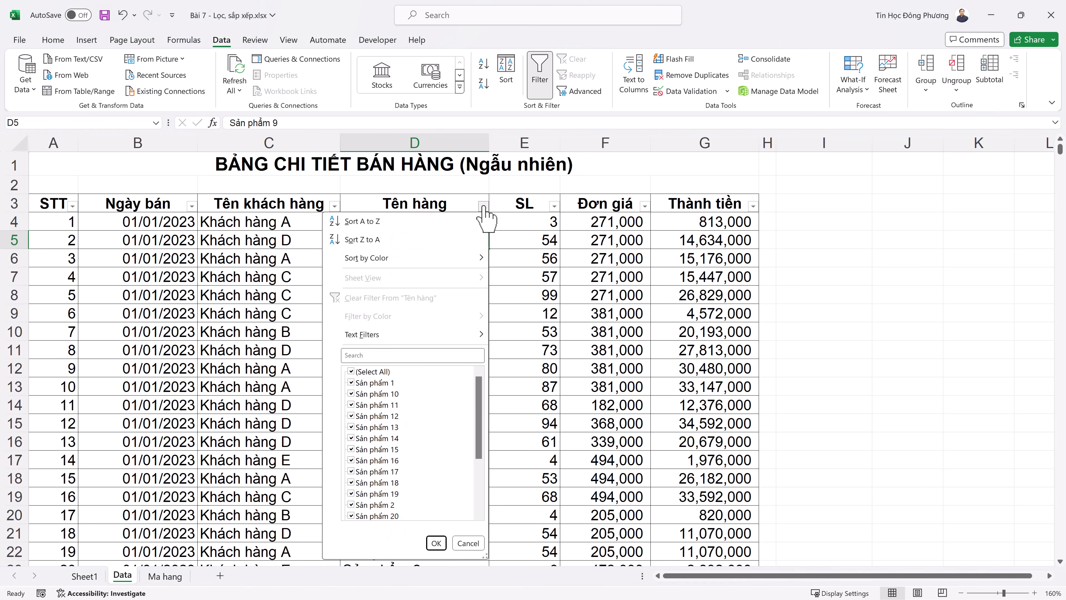
click(483, 205)
drag(71, 205, 697, 205)
click(446, 222)
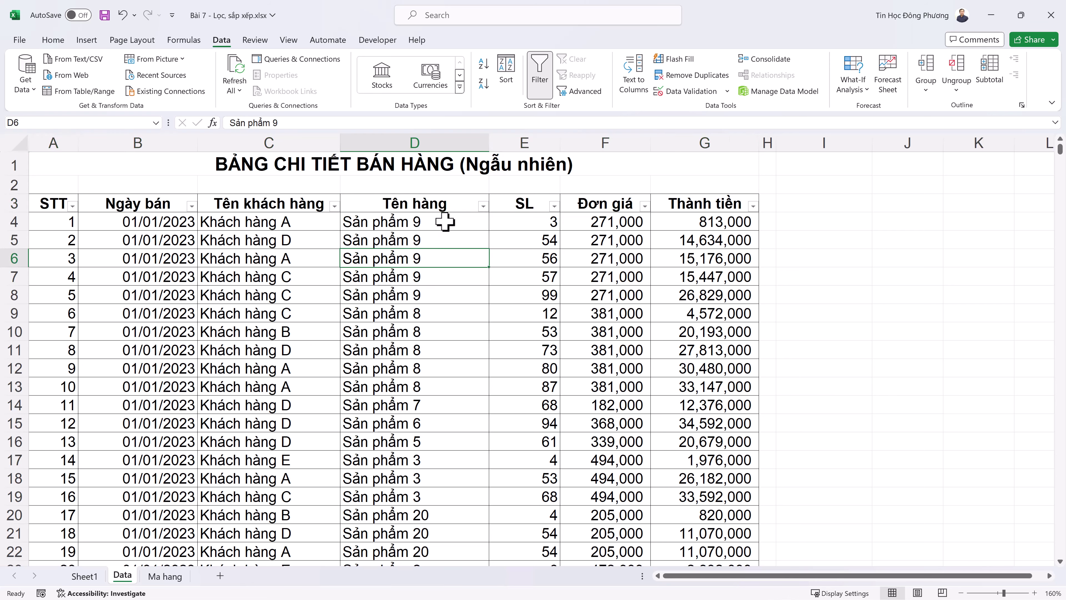
scroll(490, 310, down, 5)
scroll(490, 310, up, 5)
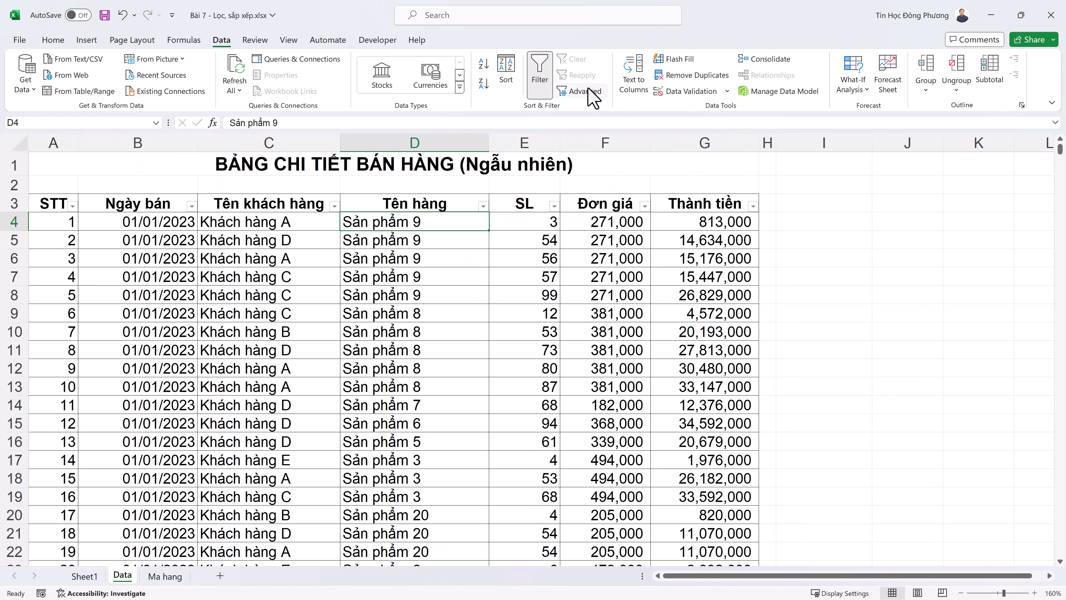
Turn off filtering for the header row.
click(518, 64)
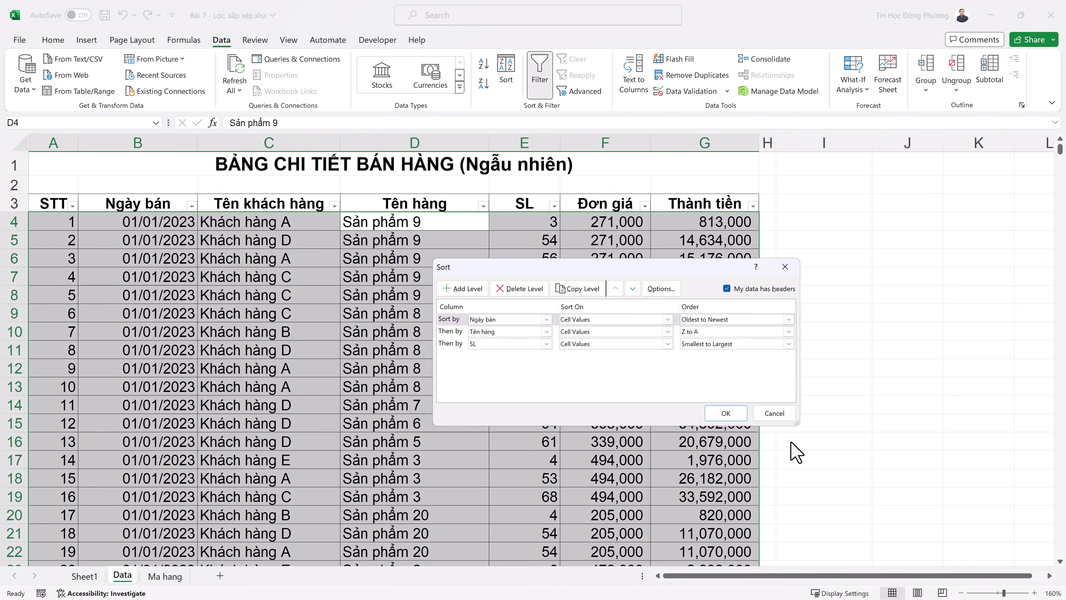
click(774, 414)
click(541, 80)
drag(482, 238, 525, 240)
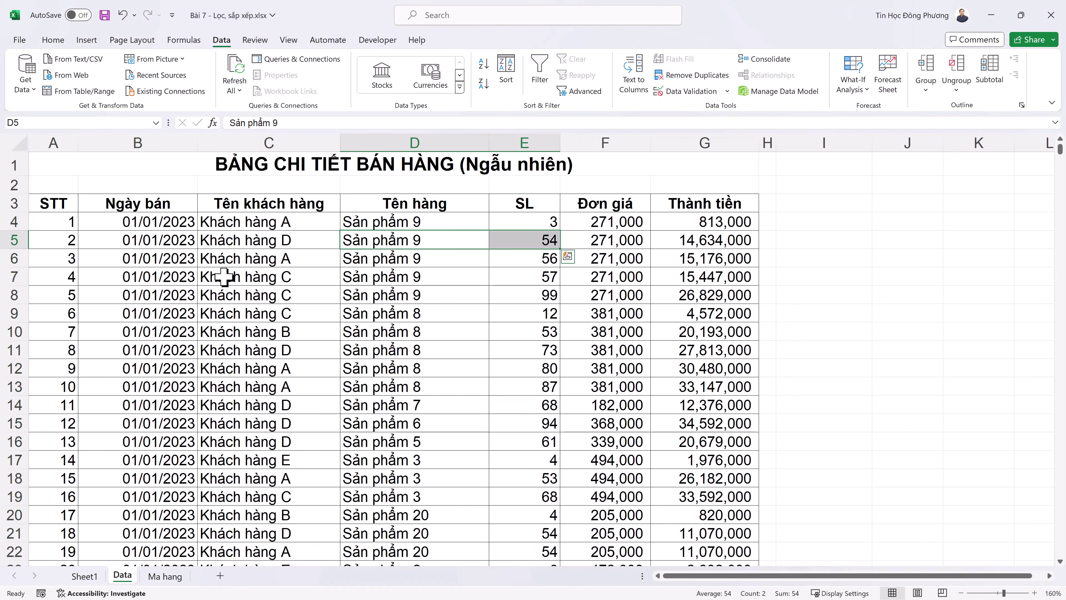
Insert a blank row at row 11, between STT 7 and STT 8.
right_click(14, 349)
click(105, 230)
drag(50, 350, 714, 333)
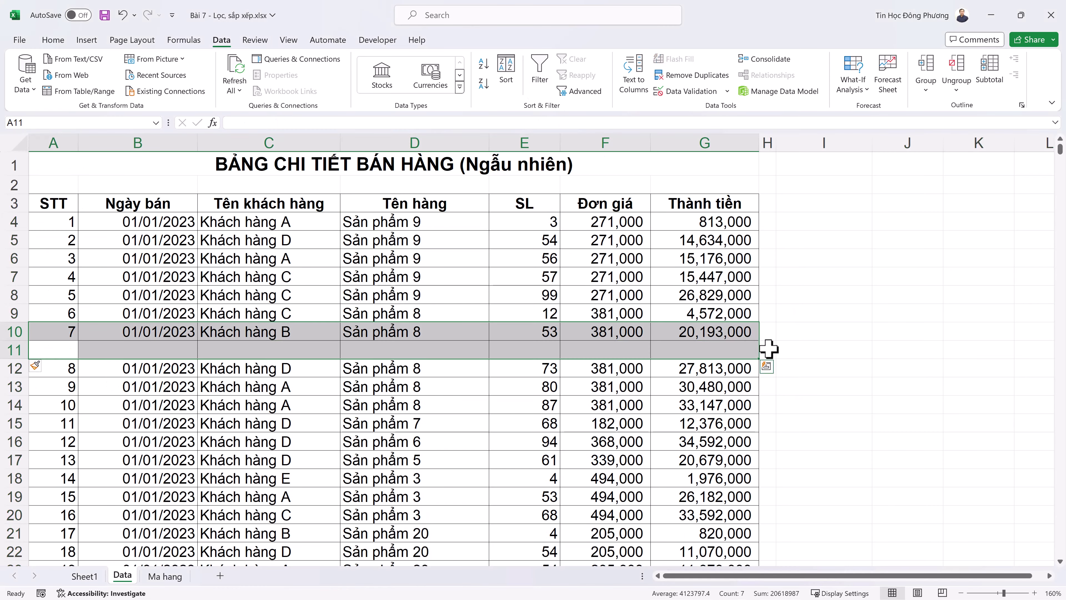
Turn on filtering for the header row from STT to Thành tiền (A3:G3) with the blank row in the data.
drag(51, 204, 730, 203)
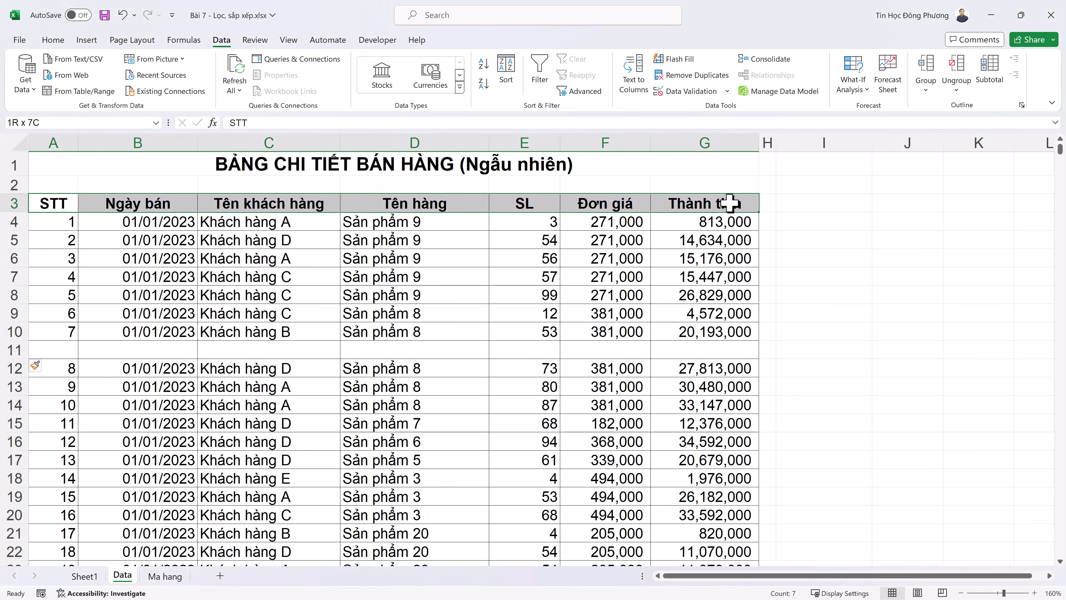
click(541, 77)
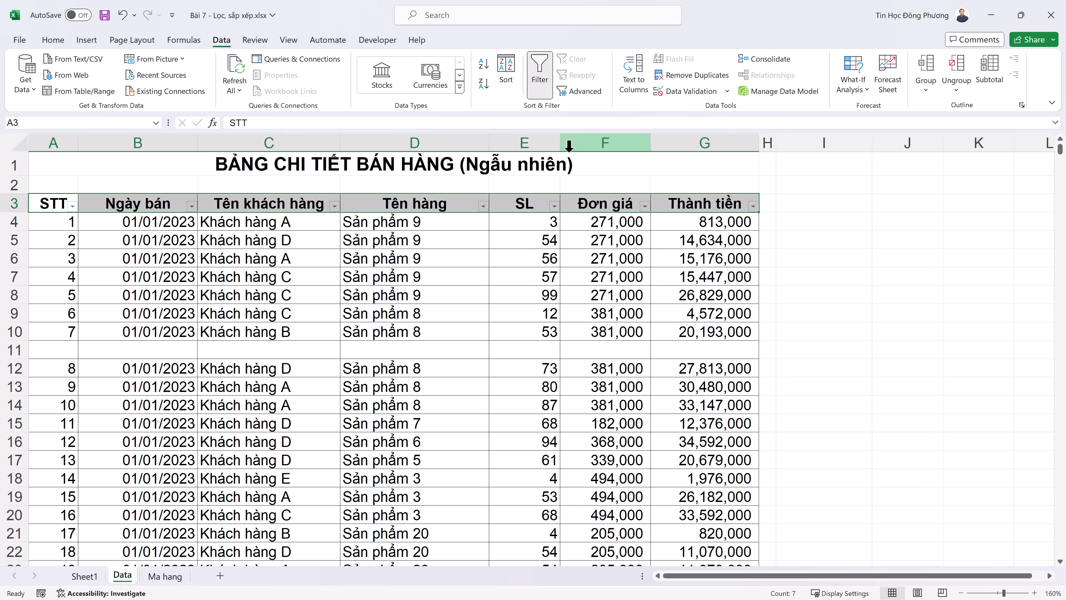
click(402, 347)
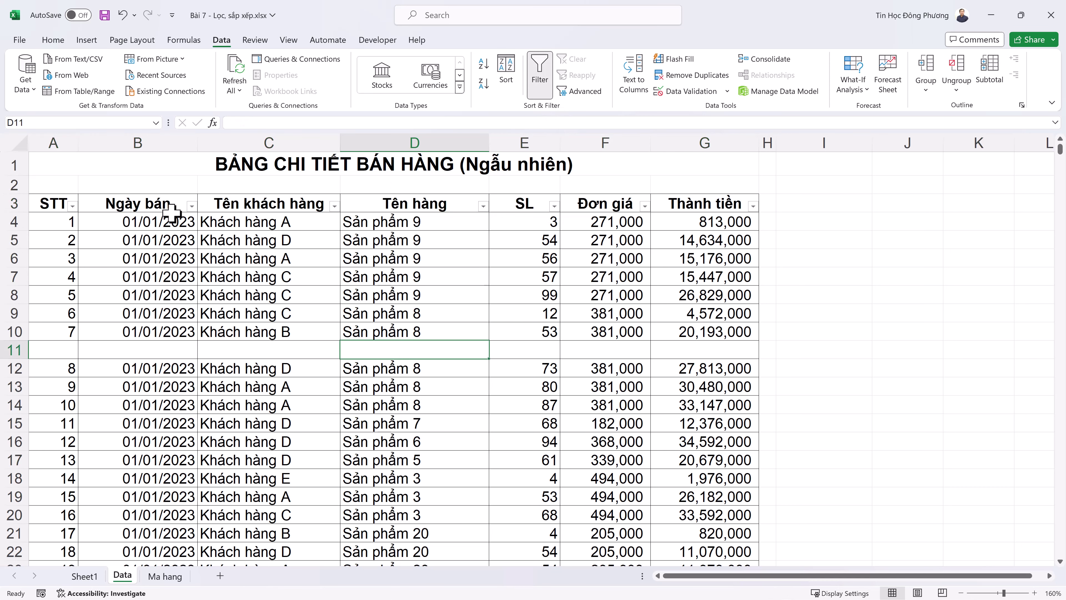
Compare the data block above blank row 11 (A3:G10) with the product rows below it.
drag(59, 204, 692, 331)
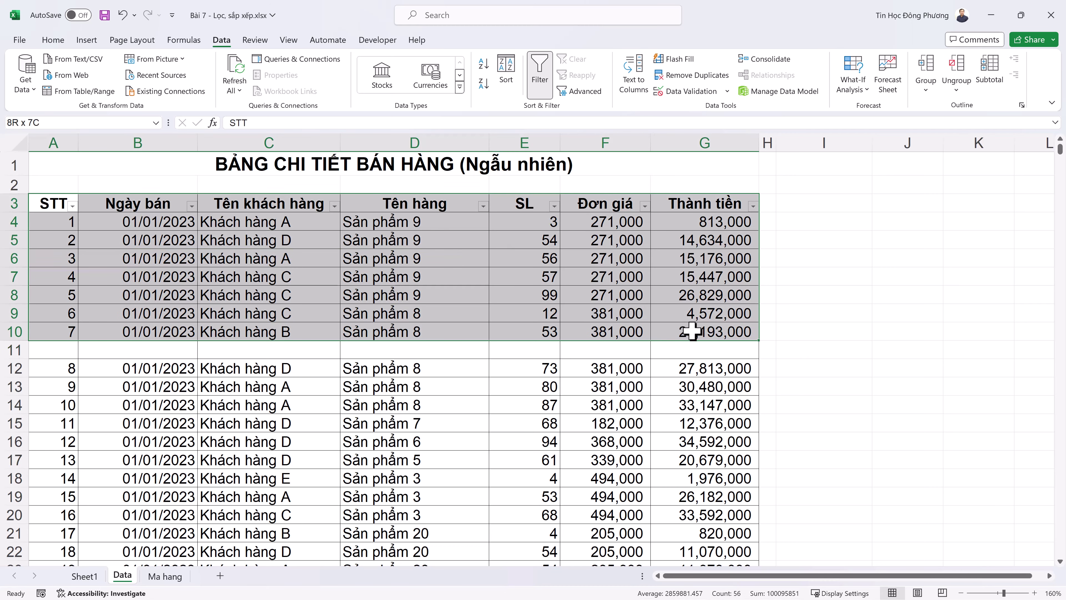
click(574, 310)
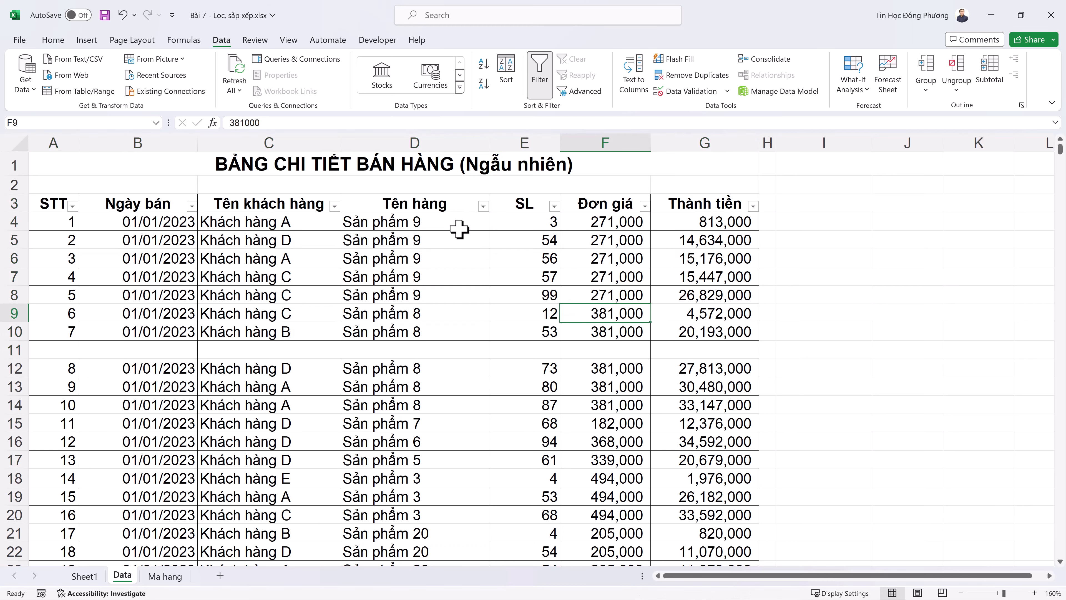
drag(357, 369, 378, 515)
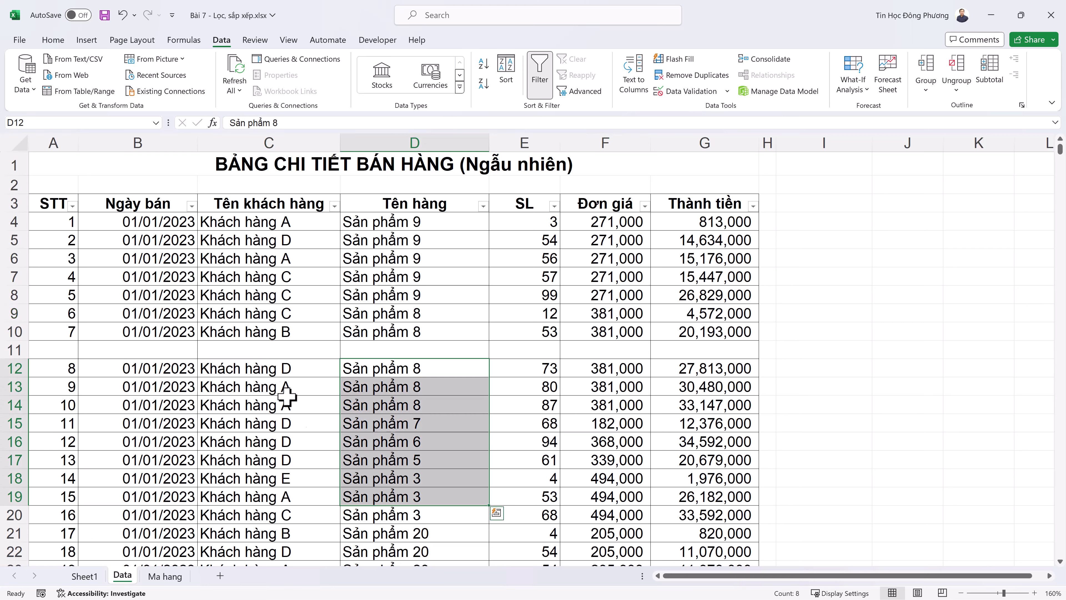
click(11, 350)
click(441, 222)
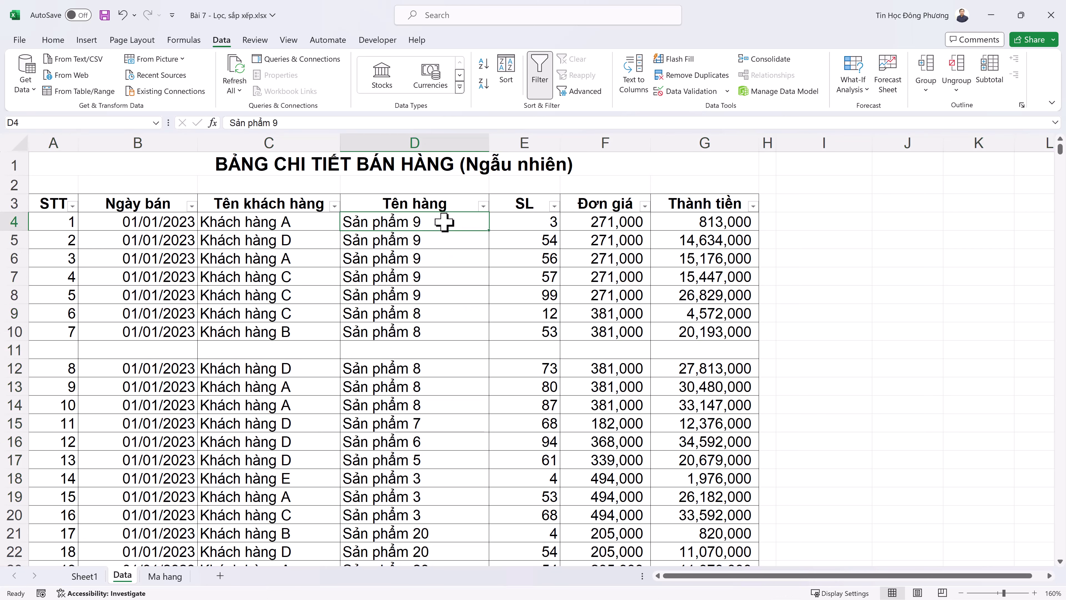
click(474, 236)
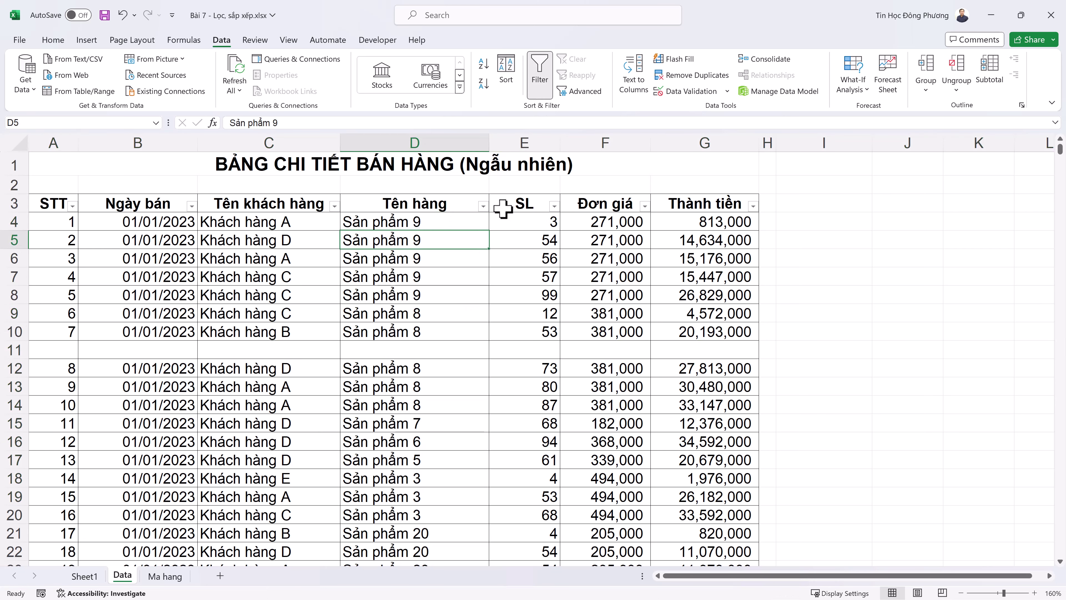
Examine the Tên hàng filter options and compare them with the product names below the blank row.
click(483, 205)
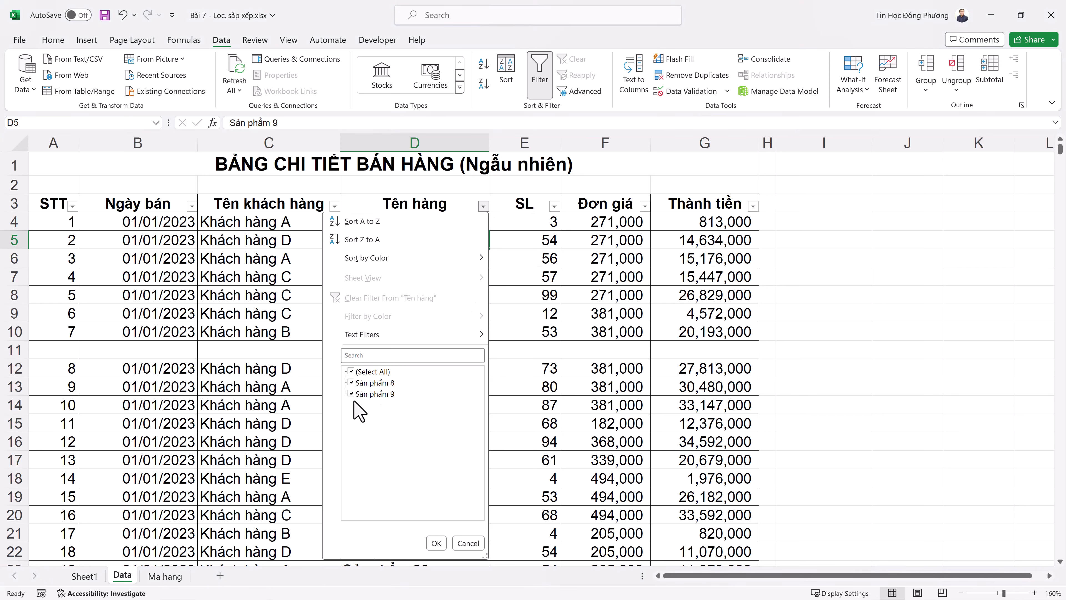
click(461, 542)
scroll(412, 378, down, 5)
click(413, 365)
scroll(416, 357, up, 2)
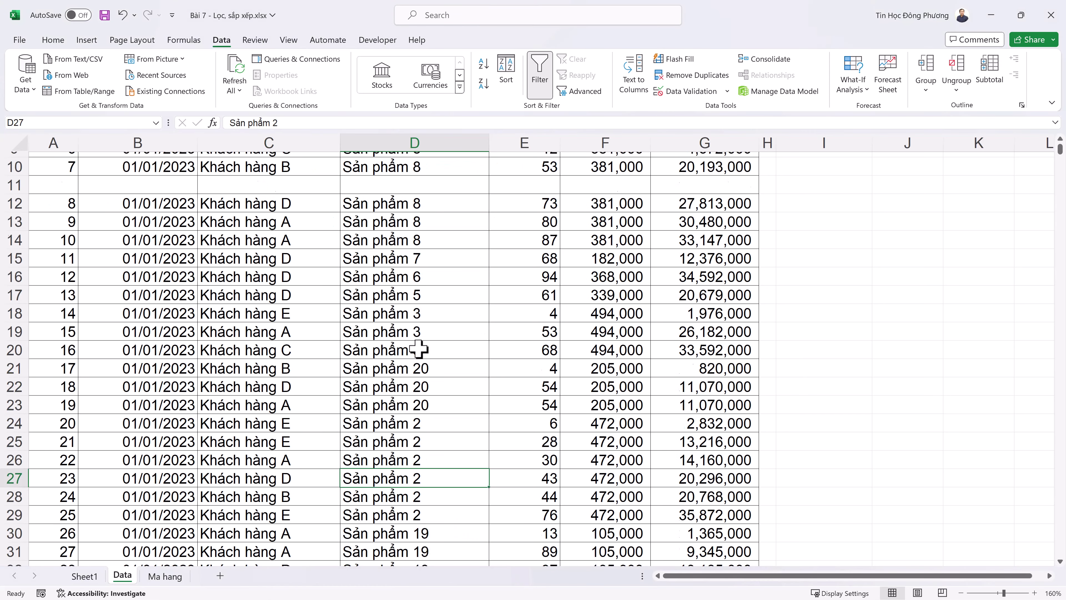
scroll(419, 349, up, 3)
click(424, 276)
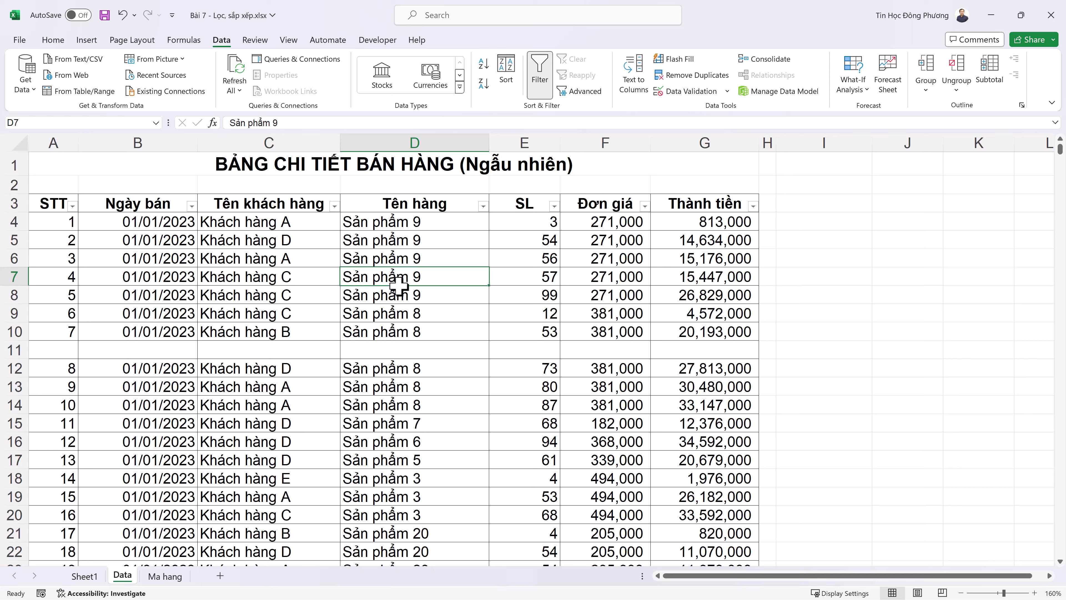
Turn off filtering and delete the blank row 11.
key(ctrl+shift+l)
key(ctrl+Down)
key(Down)
key(shift+space)
key(ctrl+minus)
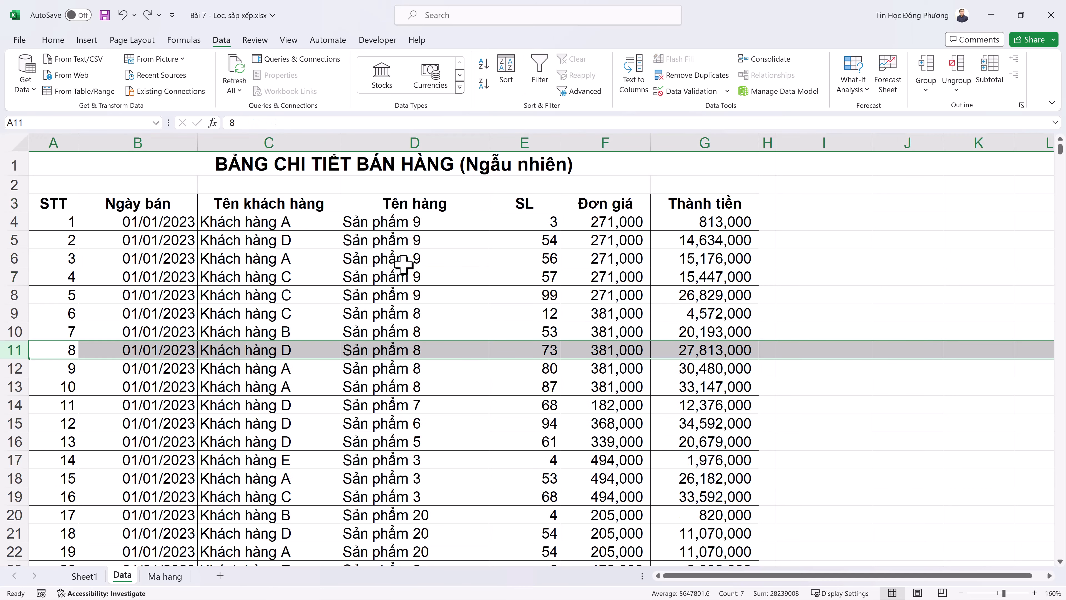
Select the whole sales table from a Tên hàng cell inside it and look over the selected rows.
click(378, 259)
drag(36, 203, 669, 245)
drag(59, 204, 452, 178)
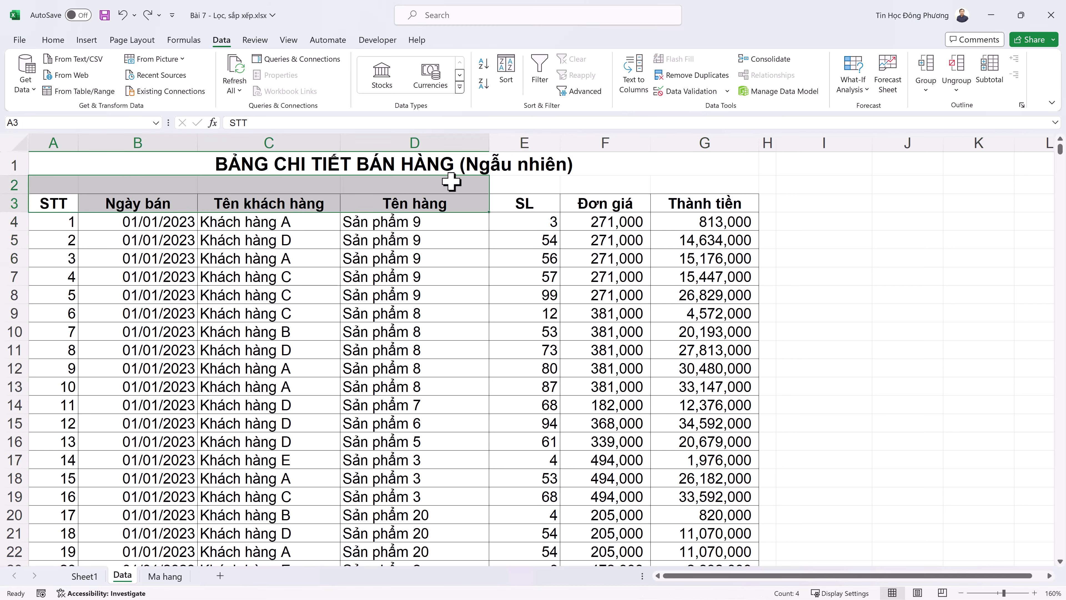
click(429, 255)
key(ctrl+a)
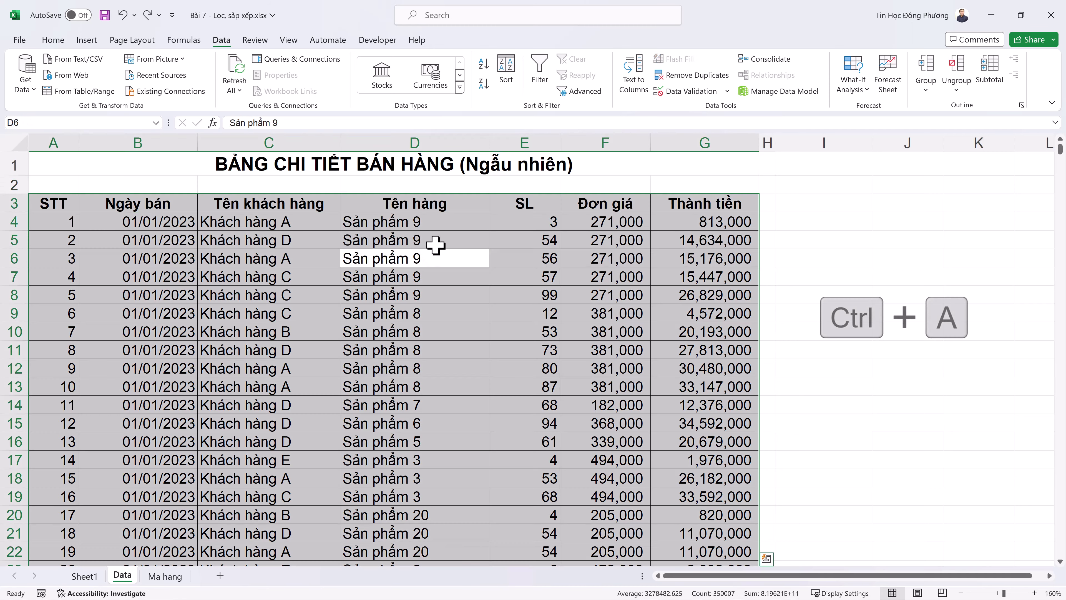
scroll(416, 357, down, 9)
scroll(325, 299, up, 9)
Highlight the header row from STT to Thành tiền, then select the whole table again and inspect its lower rows.
click(223, 239)
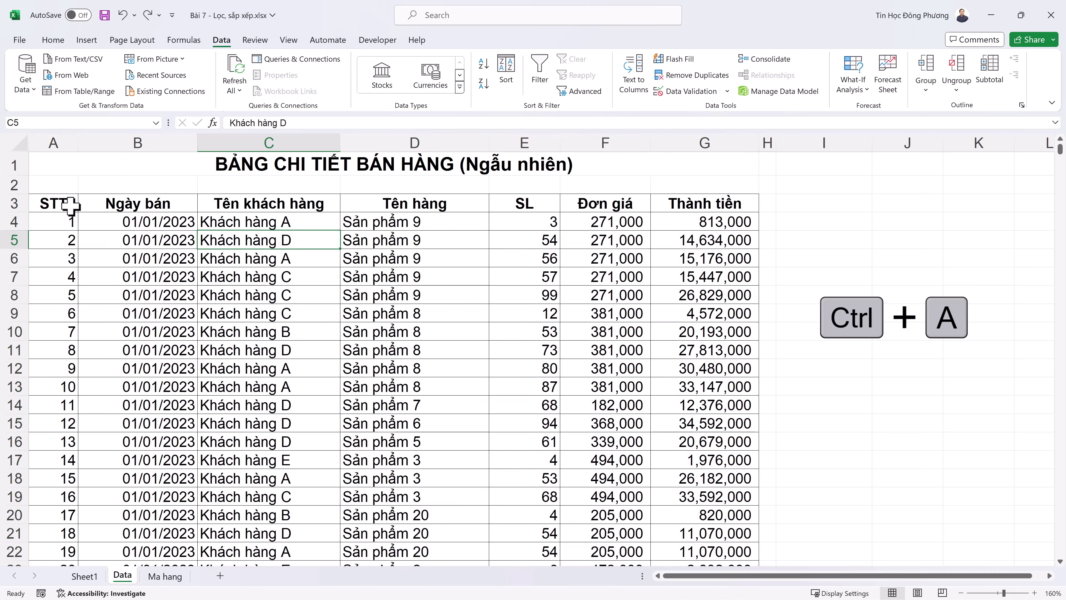
drag(71, 207, 710, 210)
click(426, 326)
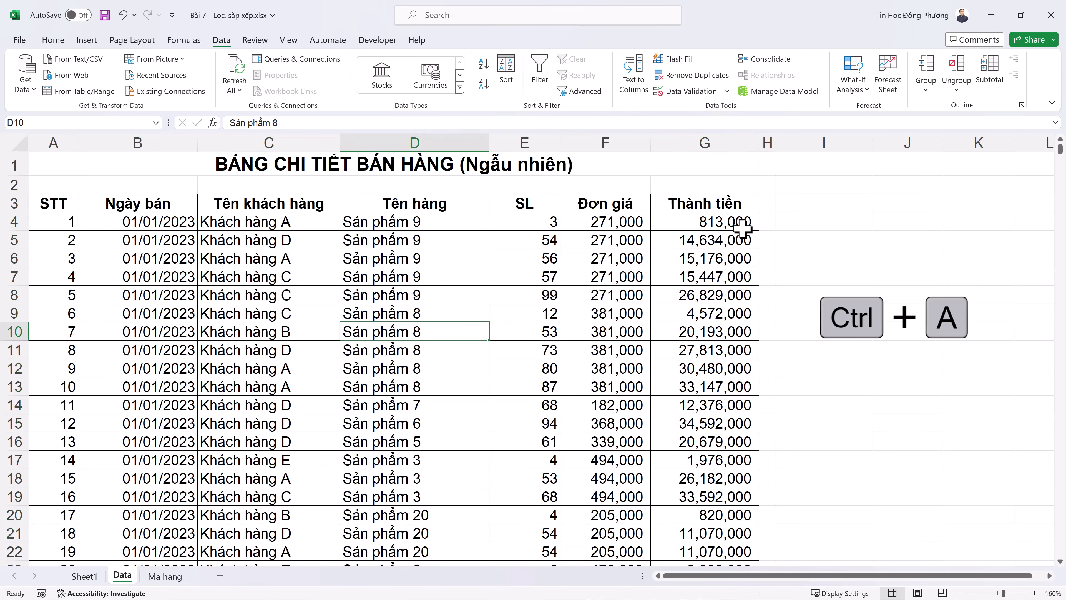
key(ctrl+a)
drag(1062, 153, 1061, 249)
key(ctrl+Home)
Select the whole table from the STT to Thành tiền headers down to row 50003 and turn on filtering.
scroll(630, 336, down, 1)
drag(49, 196, 632, 252)
key(ctrl+shift+Down)
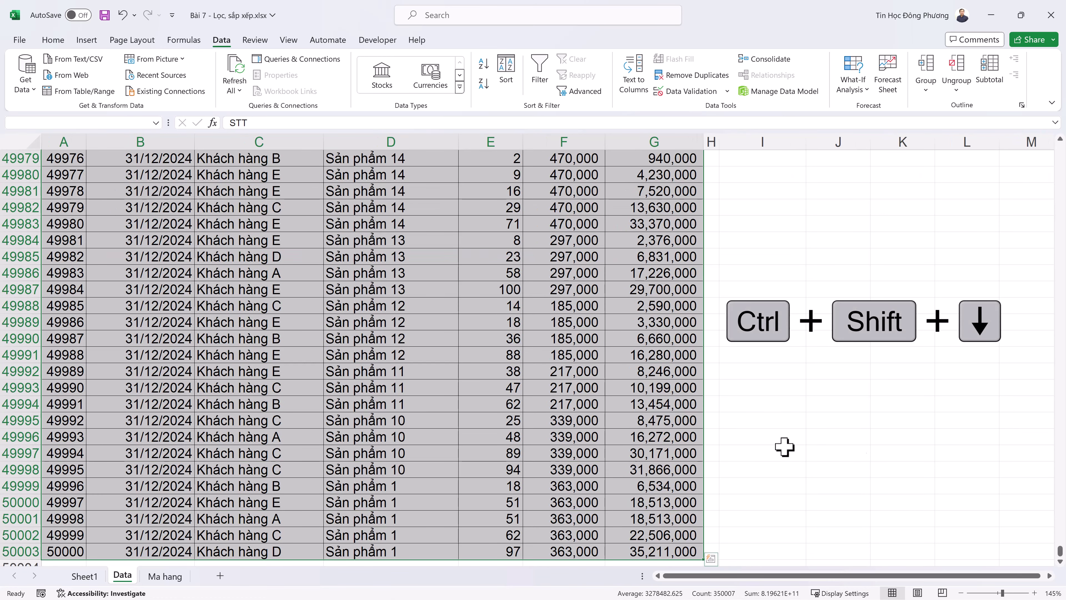
drag(1060, 551, 1060, 147)
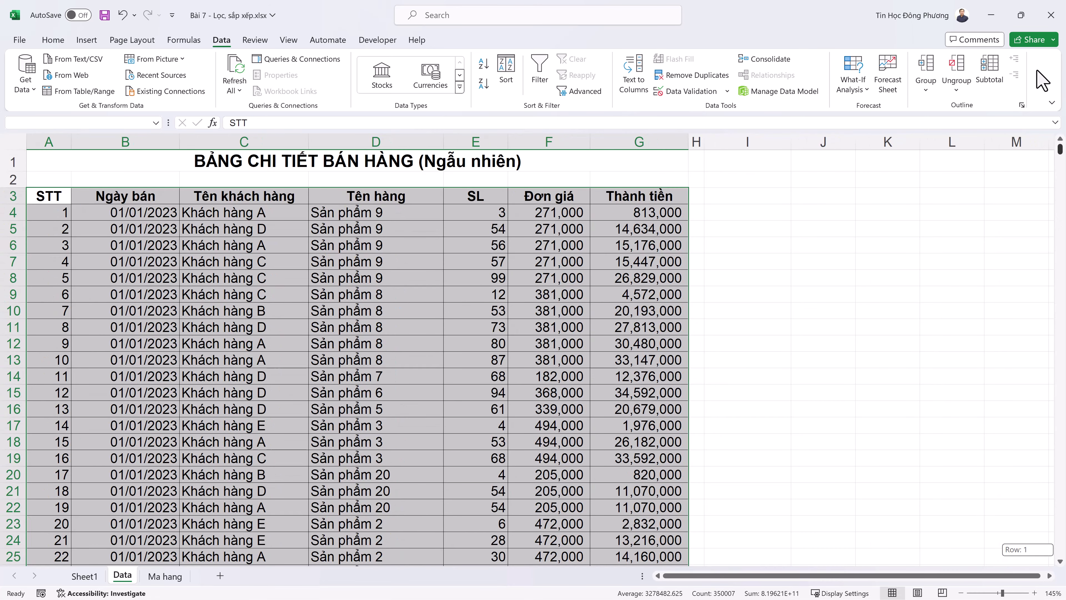
click(540, 69)
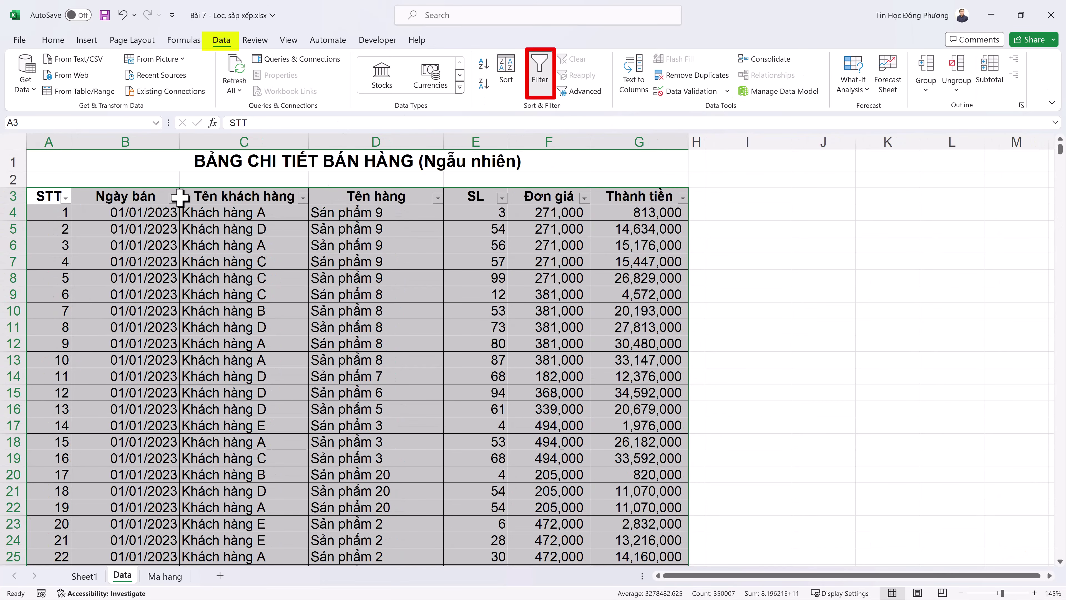
click(239, 247)
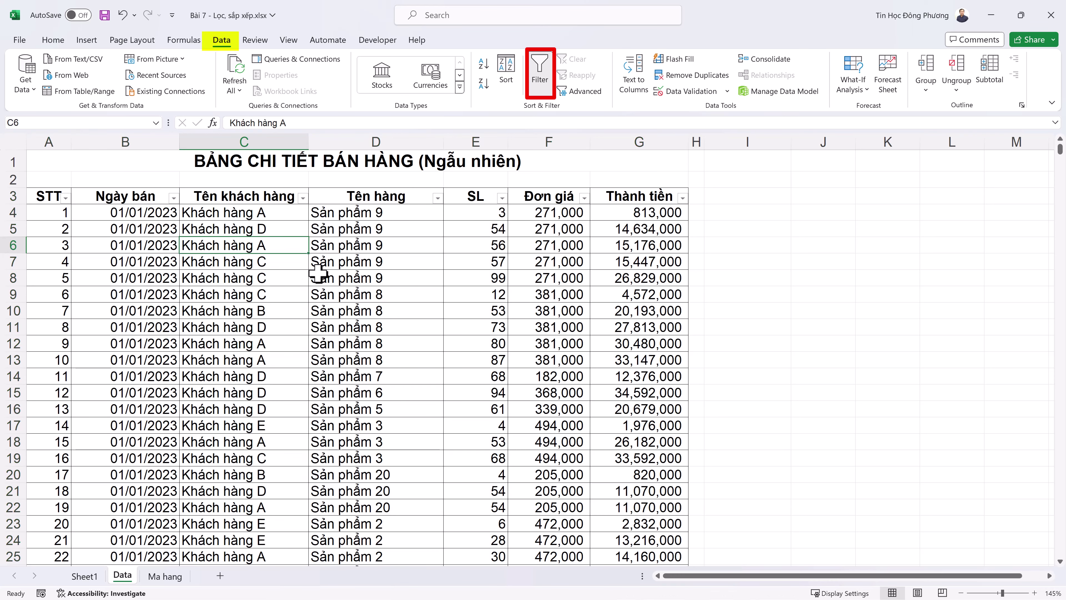
Filter the Tên hàng column to show only Sản phẩm 5.
ctrl+scroll(318, 273, up, 1)
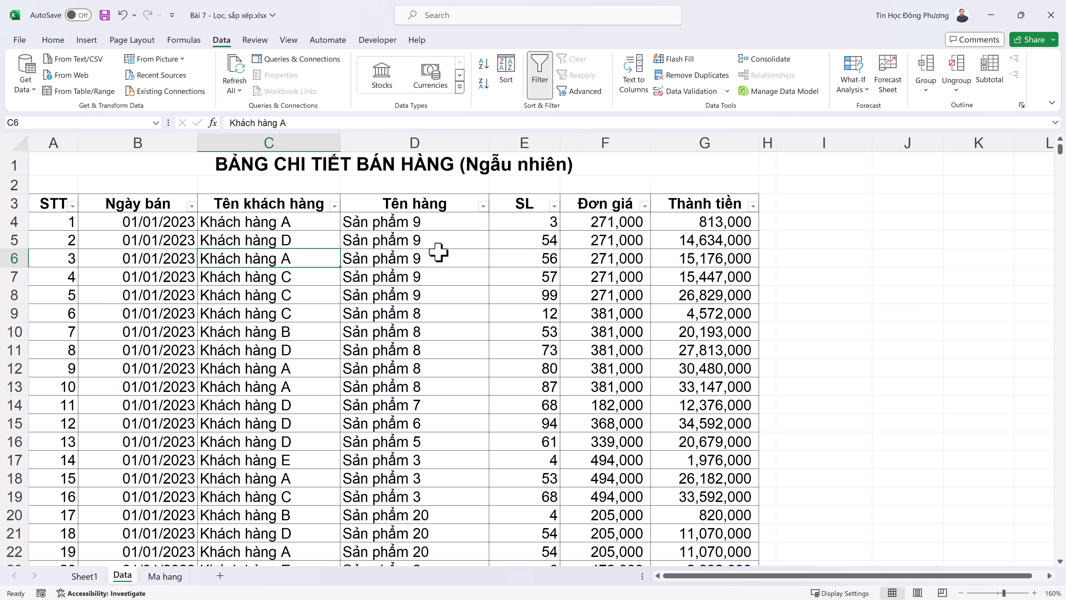
click(483, 207)
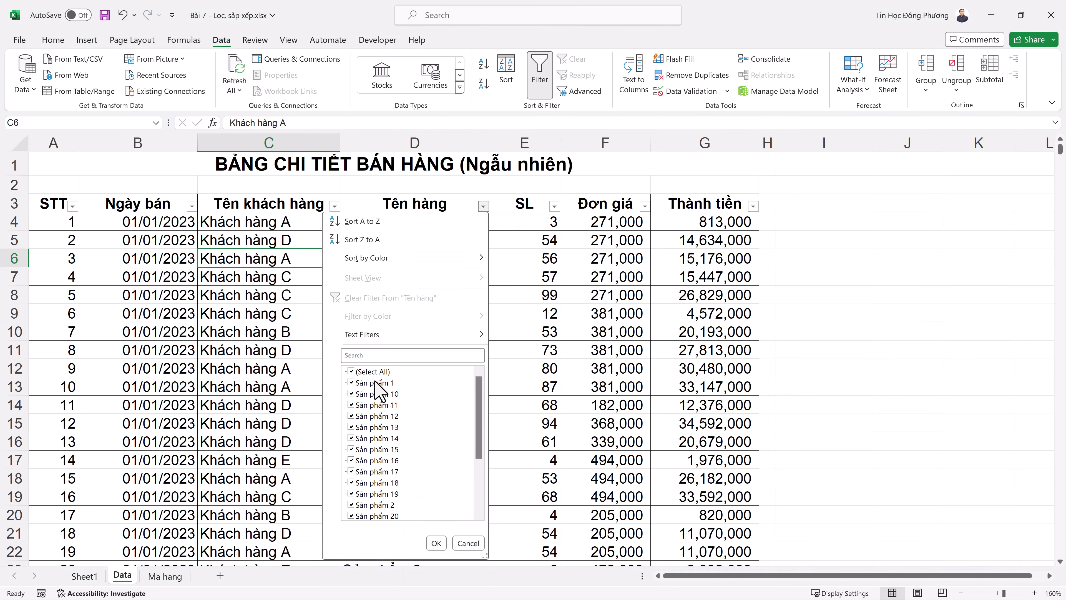
click(352, 371)
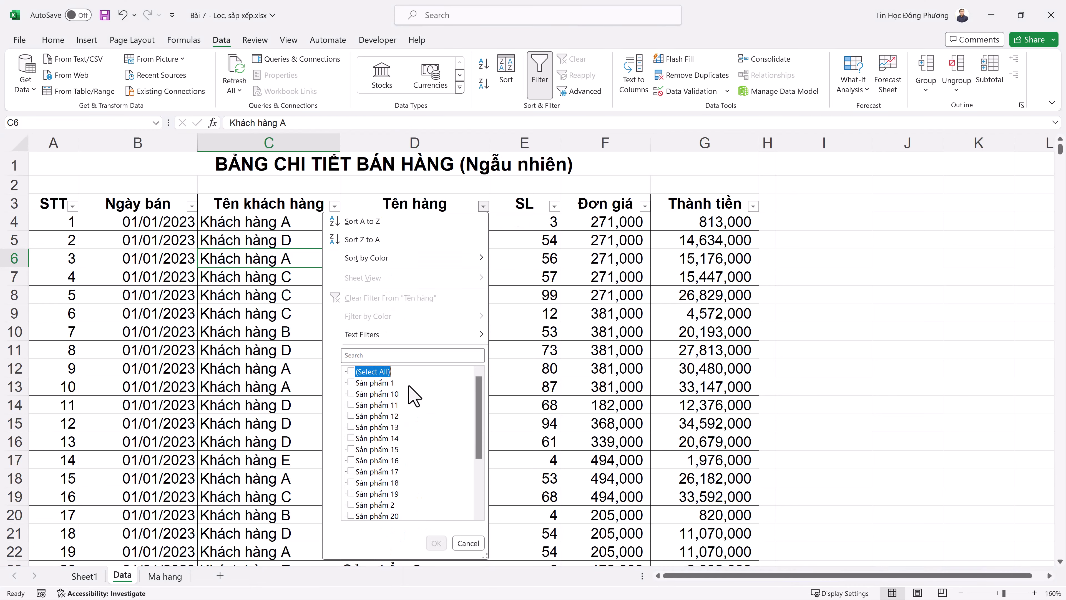
drag(475, 402, 460, 472)
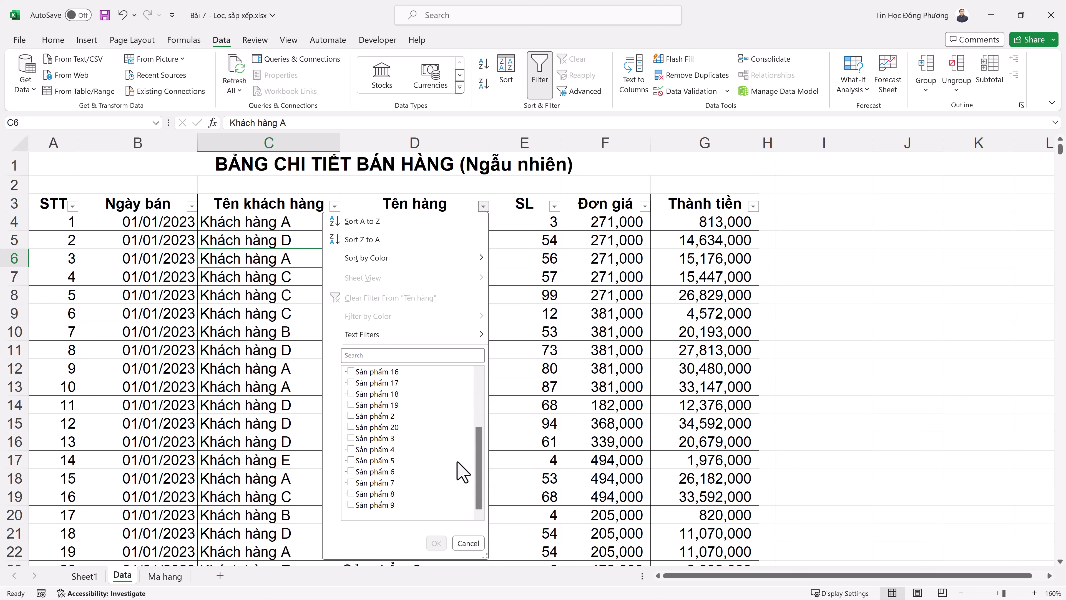
click(351, 460)
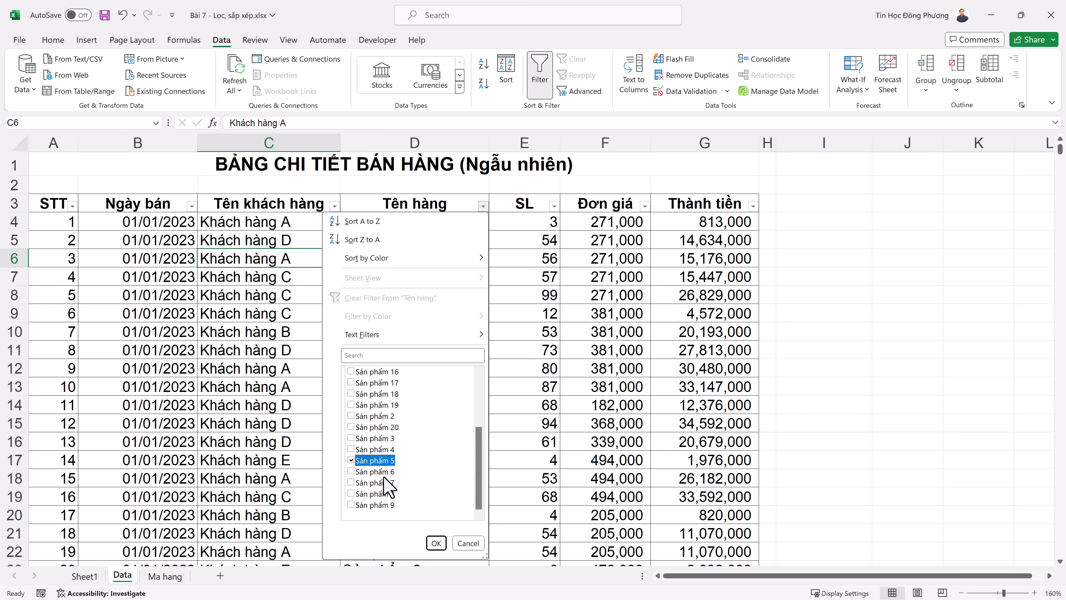
click(436, 542)
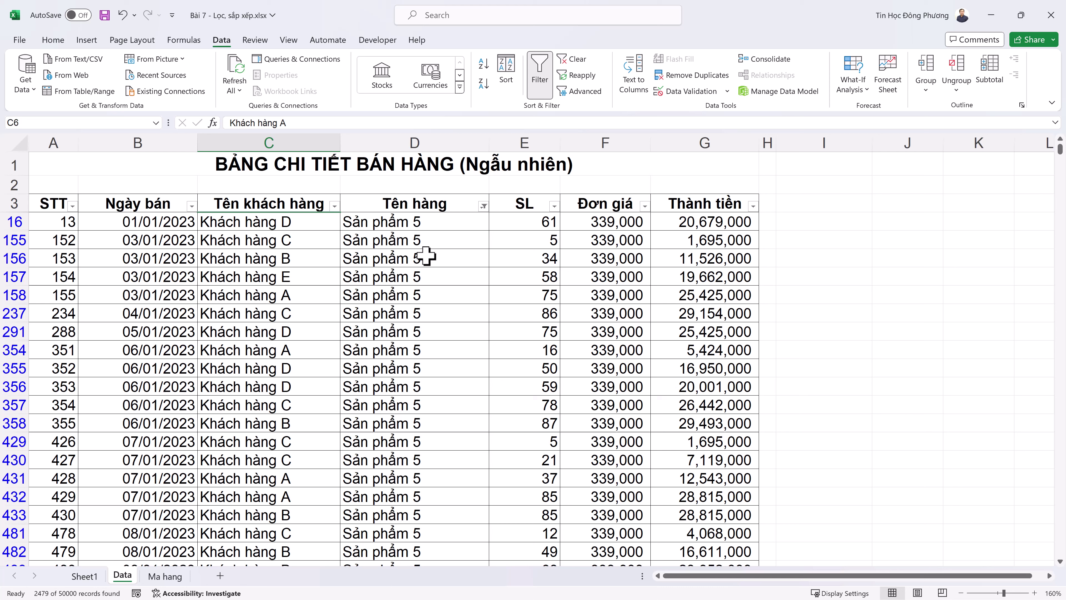
Add Sản phẩm 6 to the Tên hàng filter alongside Sản phẩm 5.
click(483, 207)
drag(479, 388, 478, 463)
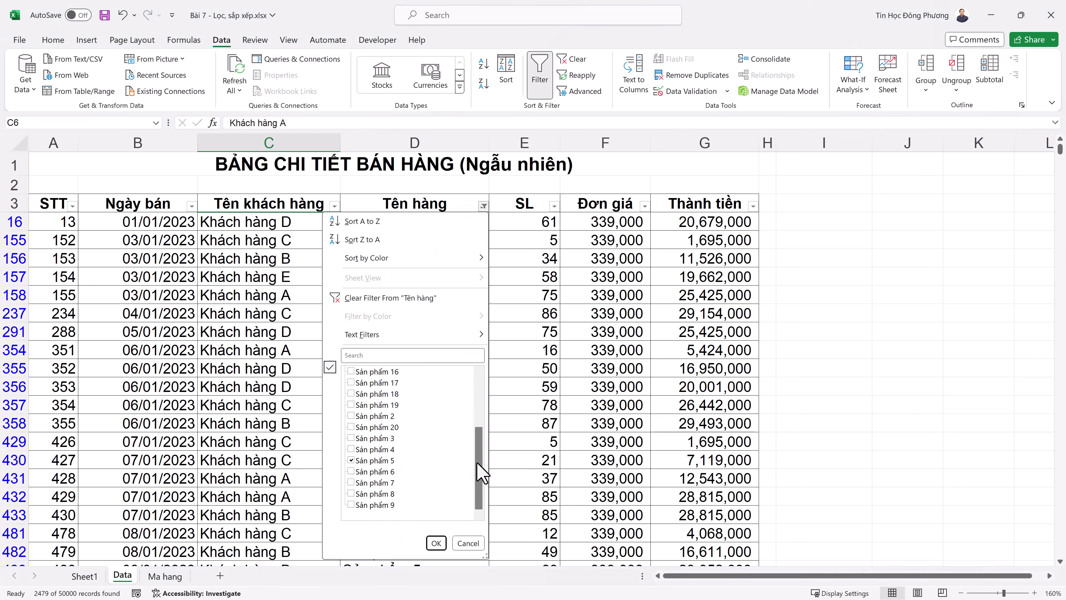
click(354, 472)
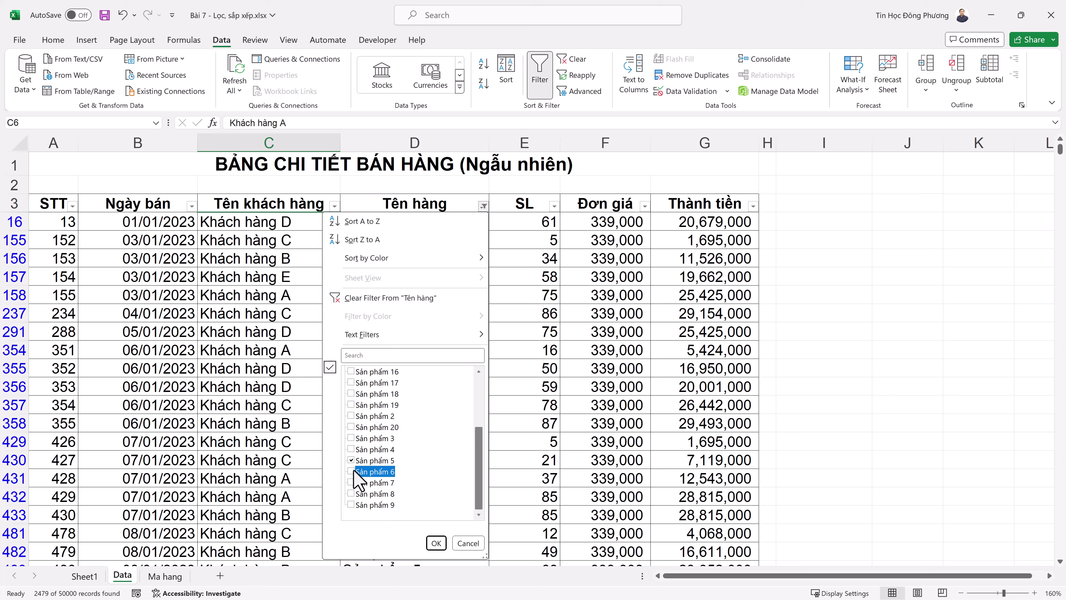
click(436, 543)
Check the product names row by row in the filtered Tên hàng column.
scroll(409, 279, down, 1)
scroll(410, 261, up, 1)
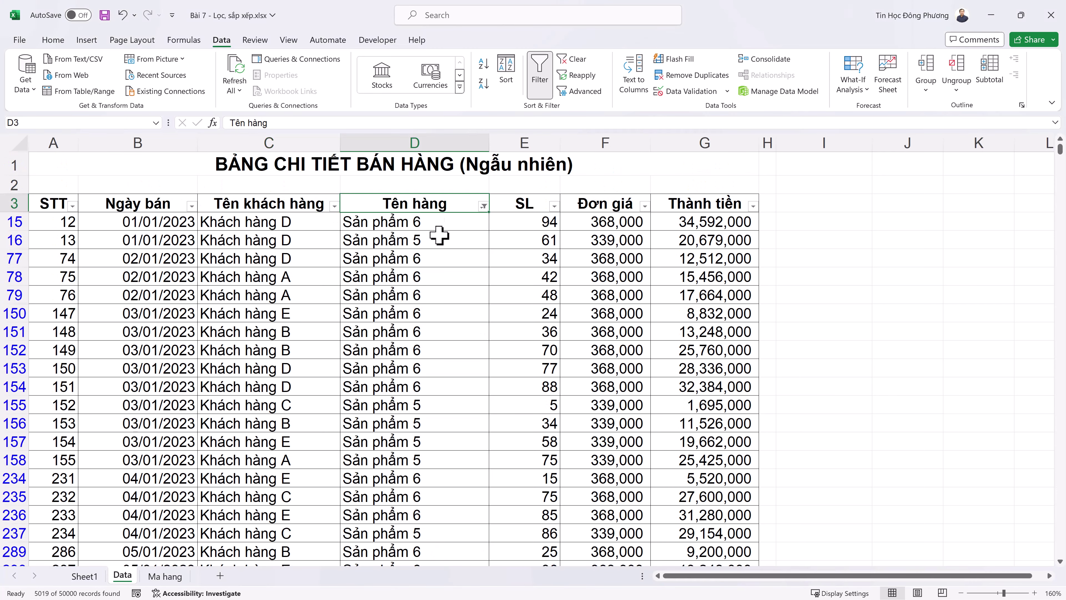
key(Down)
key(Down)
key(Down)
key(Down)
key(Down)
key(Down)
key(Down)
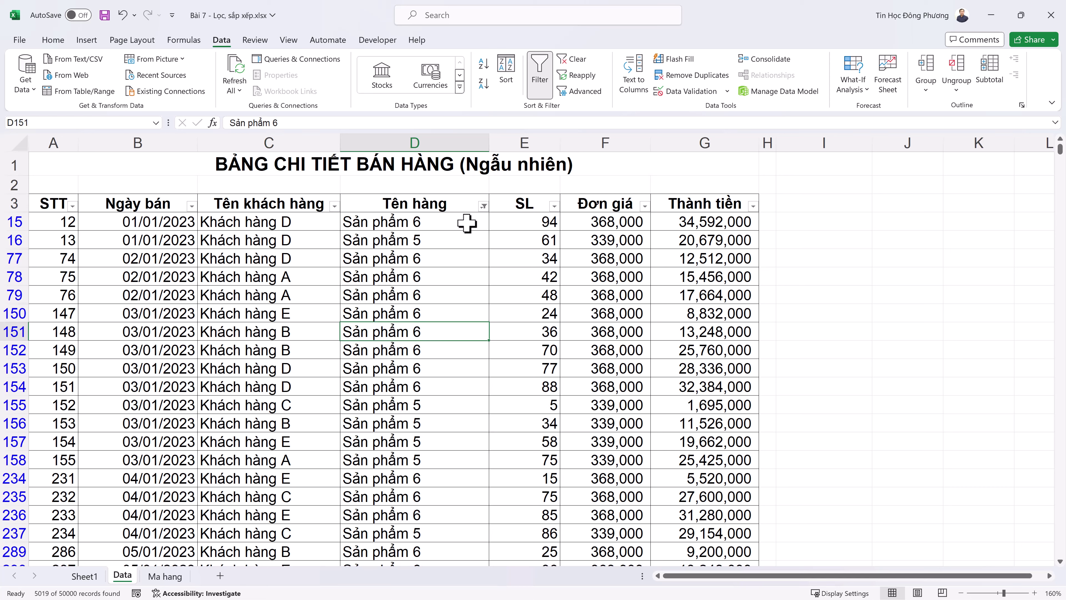
Add Sản phẩm 10, Sản phẩm 12, Sản phẩm 14 and Sản phẩm 17 to the Tên hàng filter.
click(484, 206)
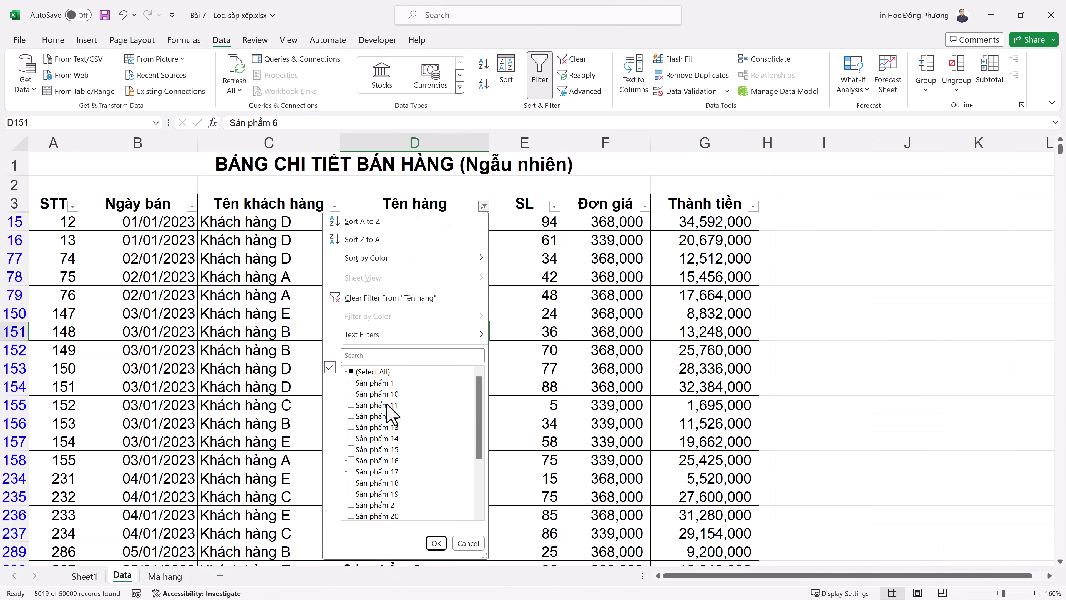
click(354, 395)
click(353, 415)
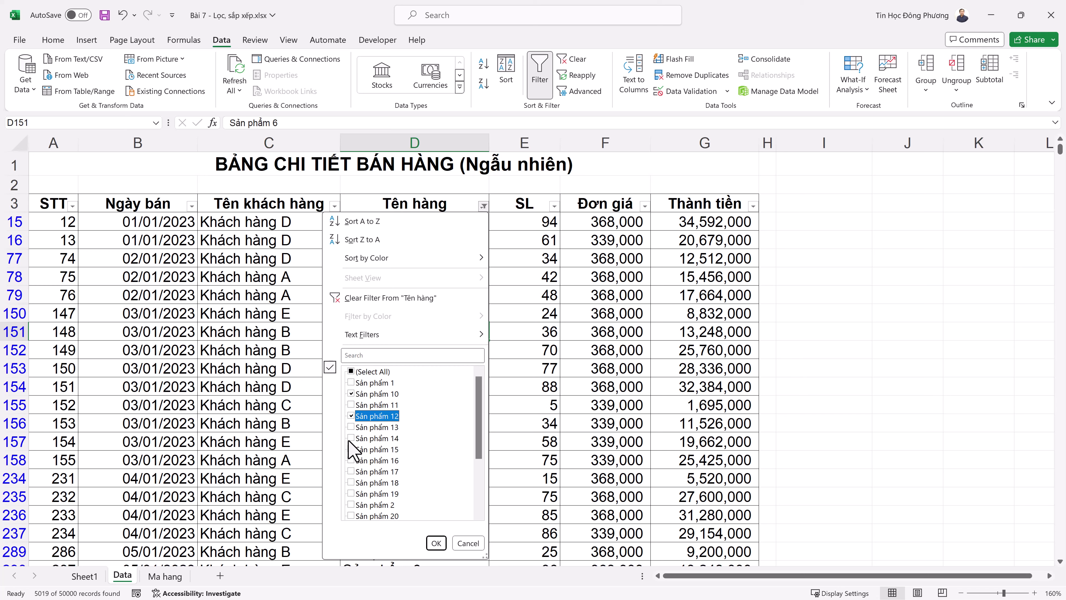
click(351, 438)
click(353, 472)
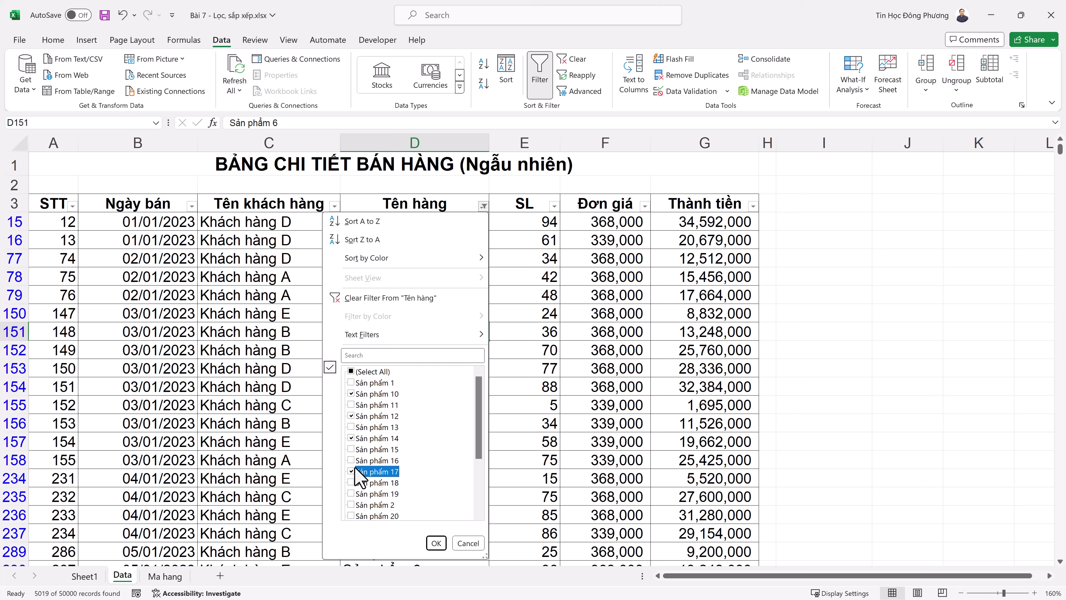
click(436, 544)
scroll(457, 299, down, 6)
scroll(457, 298, up, 6)
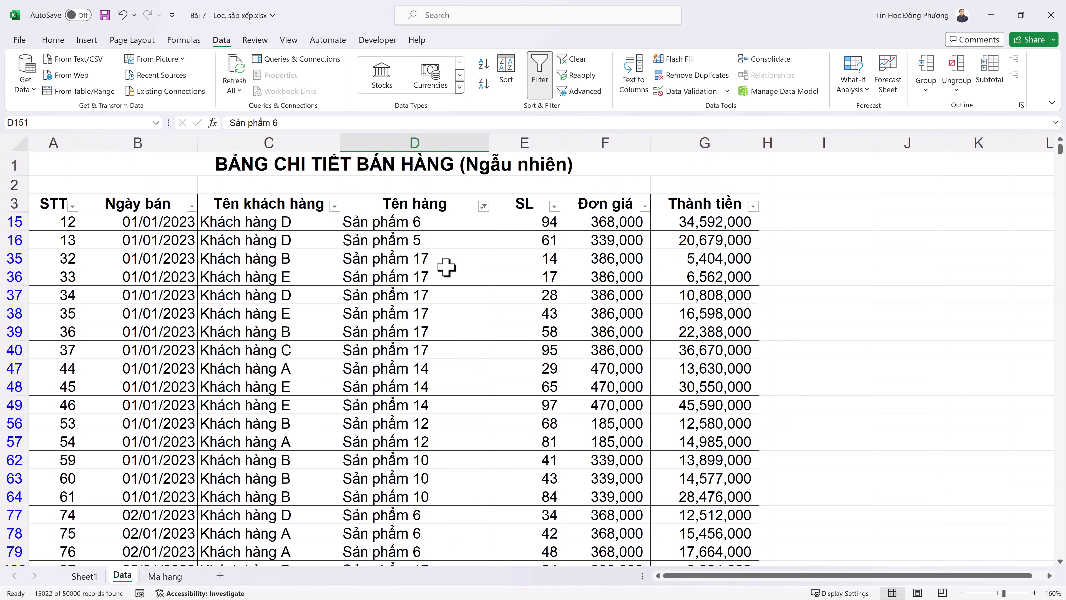
click(439, 246)
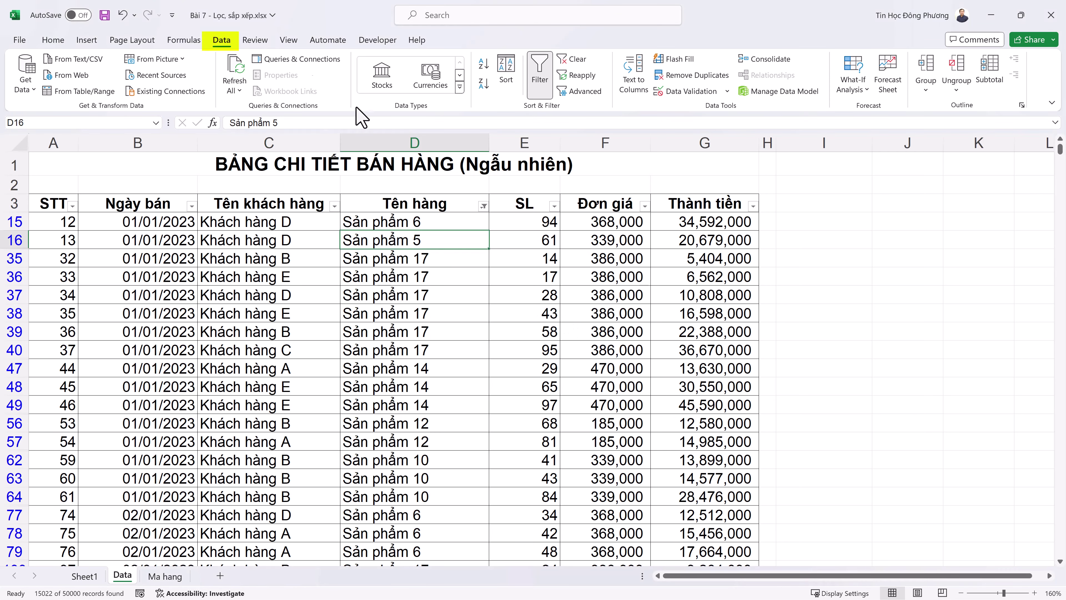
Clear the existing filters and filter the Tên hàng column to show only Sản phẩm 11.
click(579, 63)
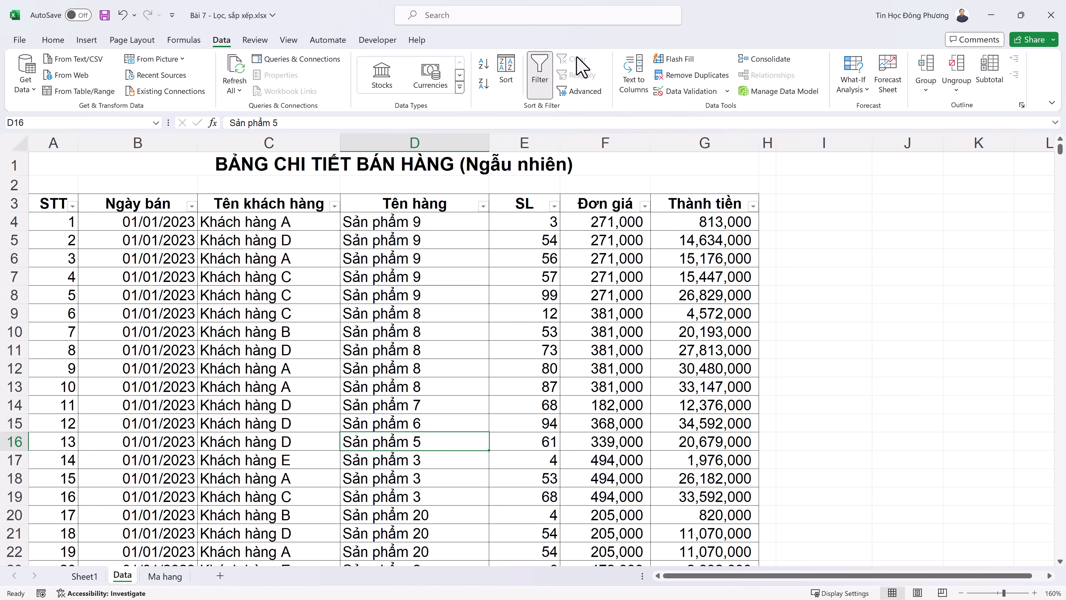
click(483, 206)
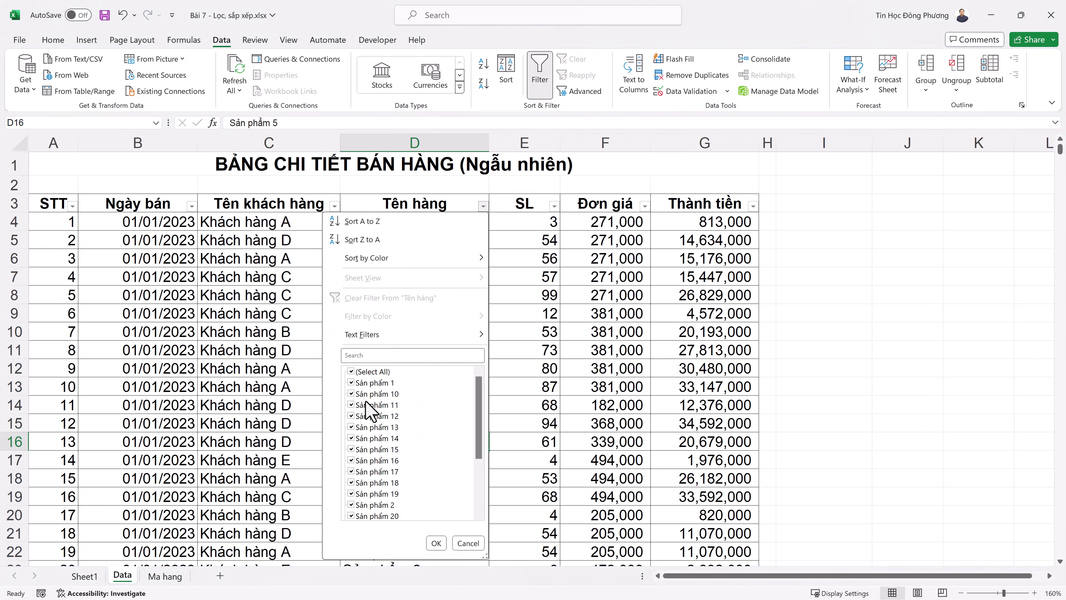
click(351, 371)
click(351, 405)
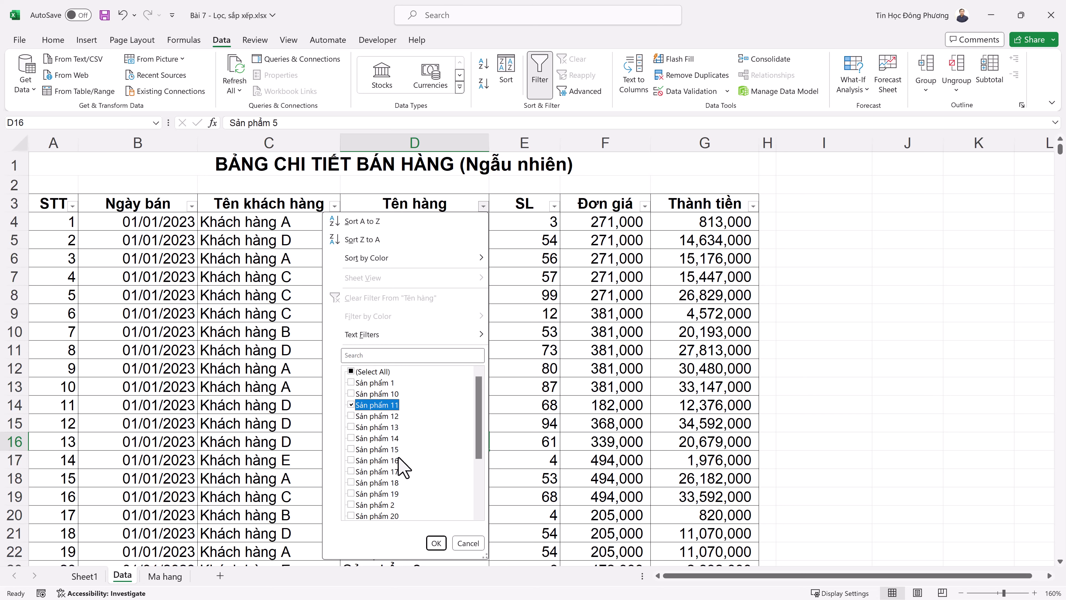
click(437, 543)
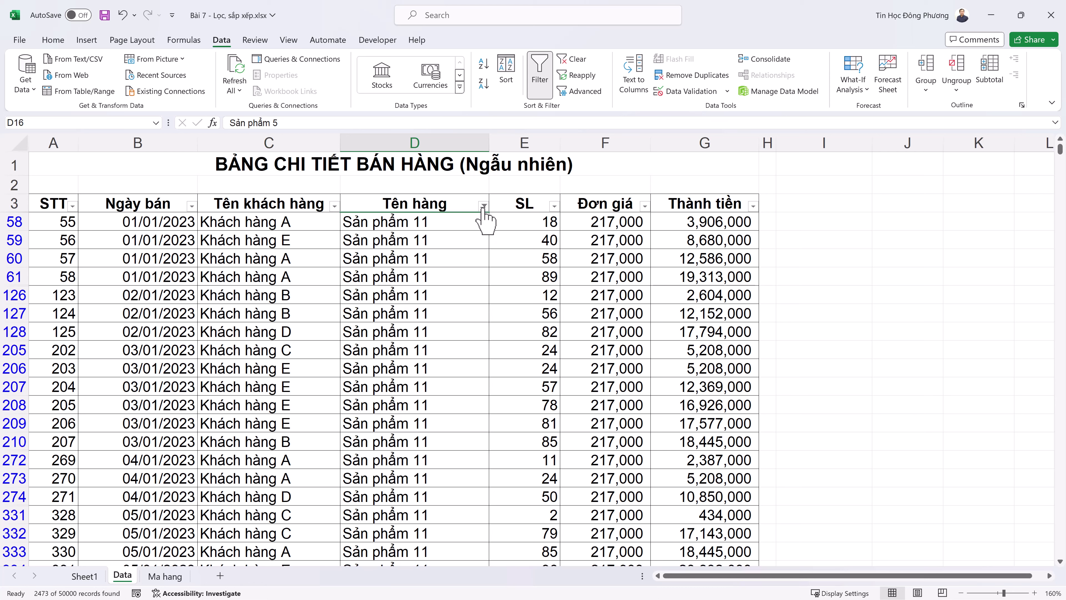
Clear the filter from the Tên hàng column.
click(484, 206)
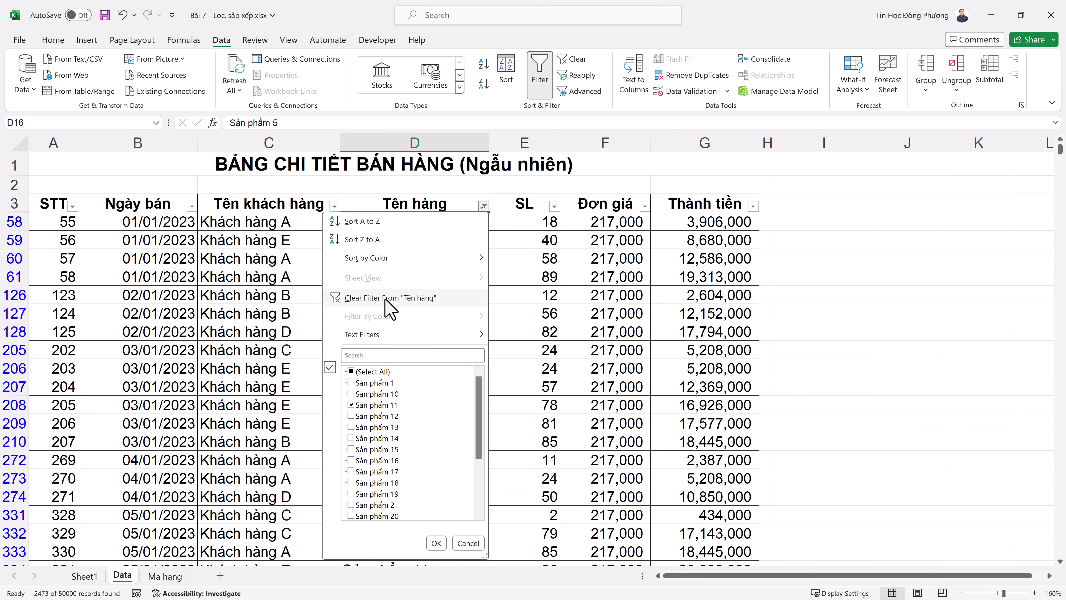
click(458, 299)
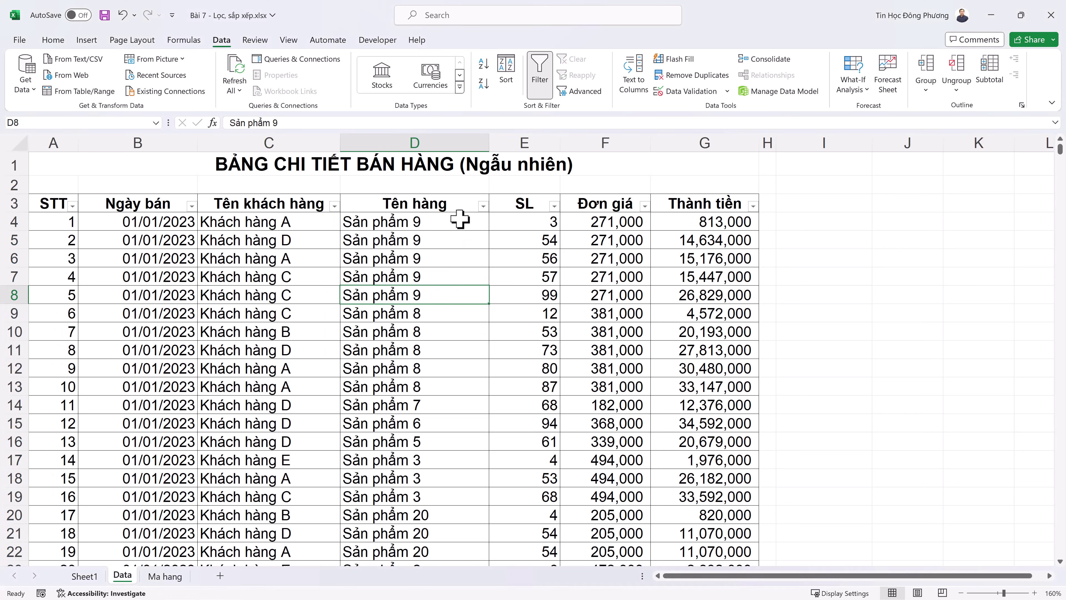
Compare the filter lists of the Ngày bán and Tên hàng columns without applying a filter.
click(450, 209)
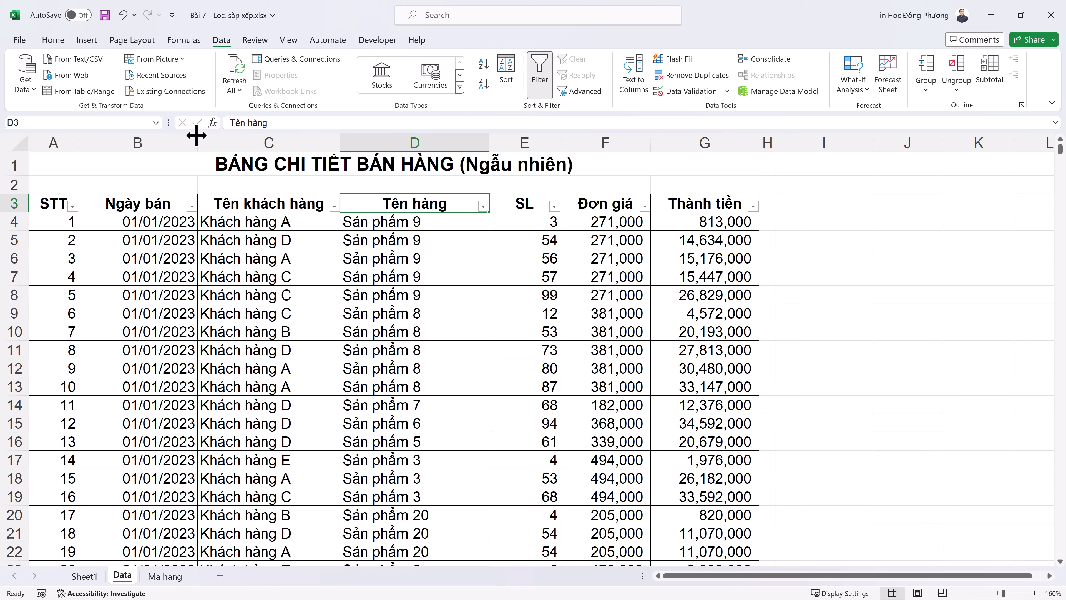
drag(179, 222, 179, 405)
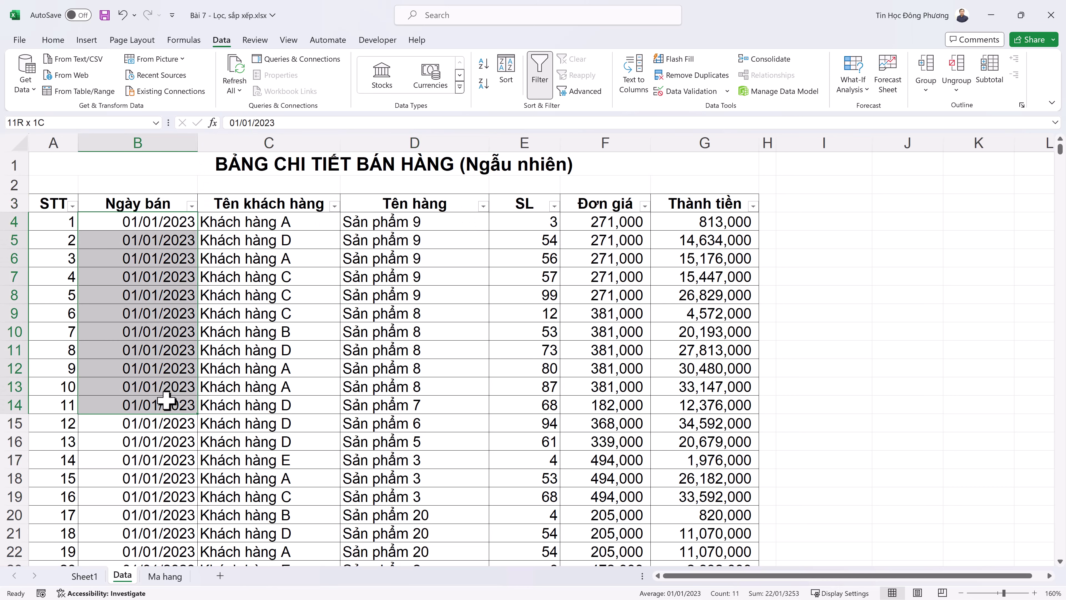
click(192, 206)
click(236, 390)
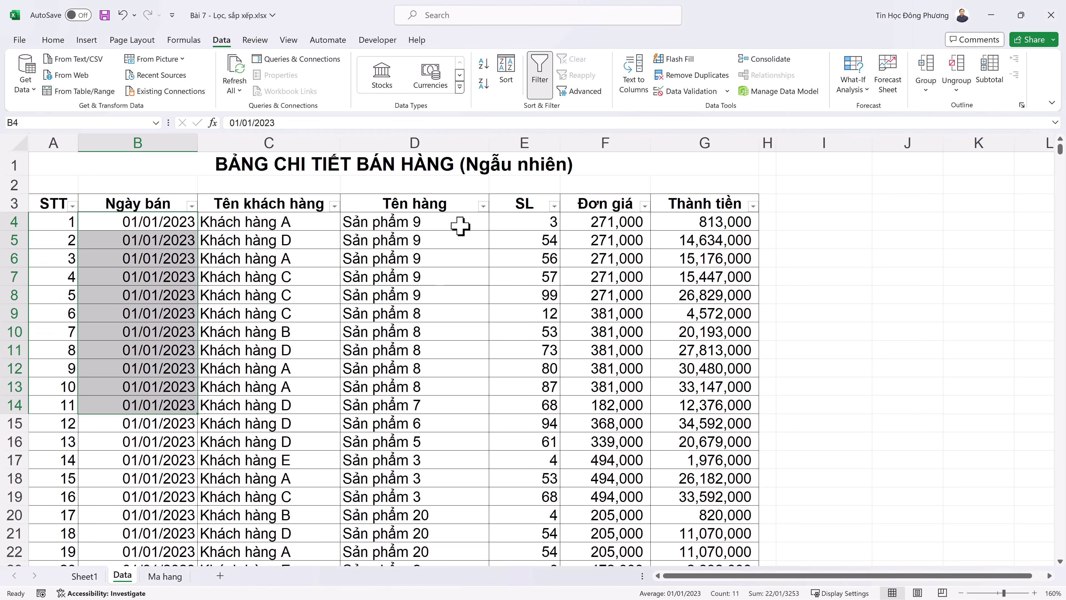
click(483, 205)
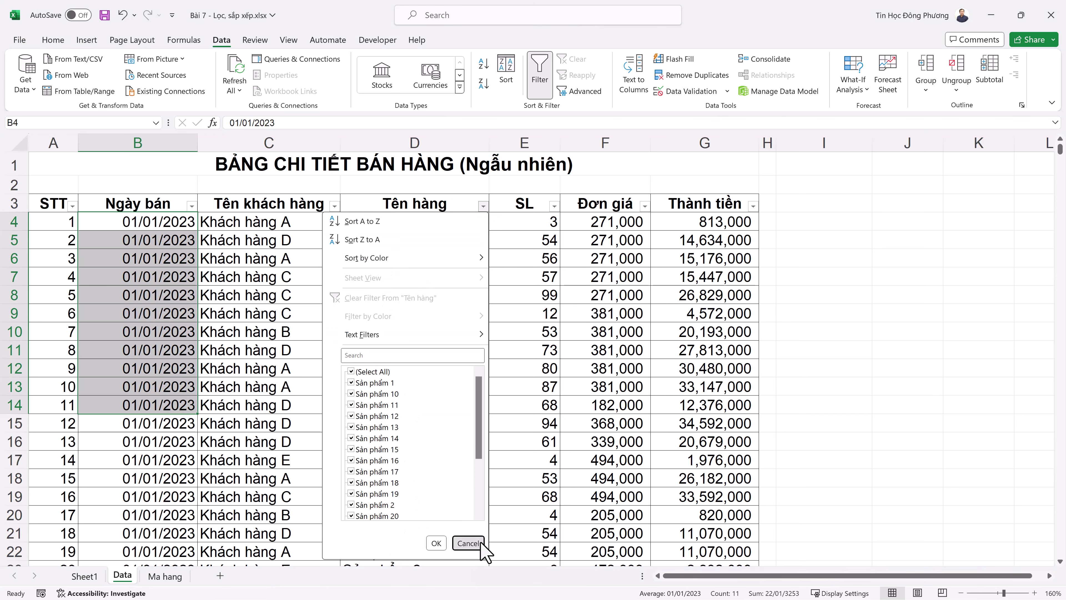
click(468, 544)
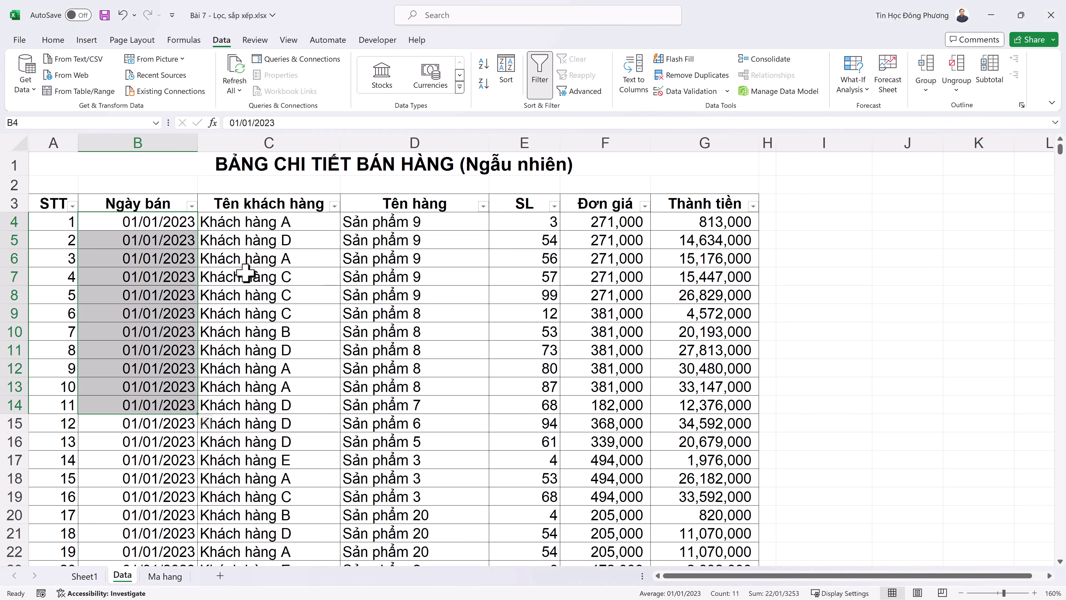
Examine how the Ngày bán filter list groups dates, expanding 2024 into months and its January into days.
click(192, 205)
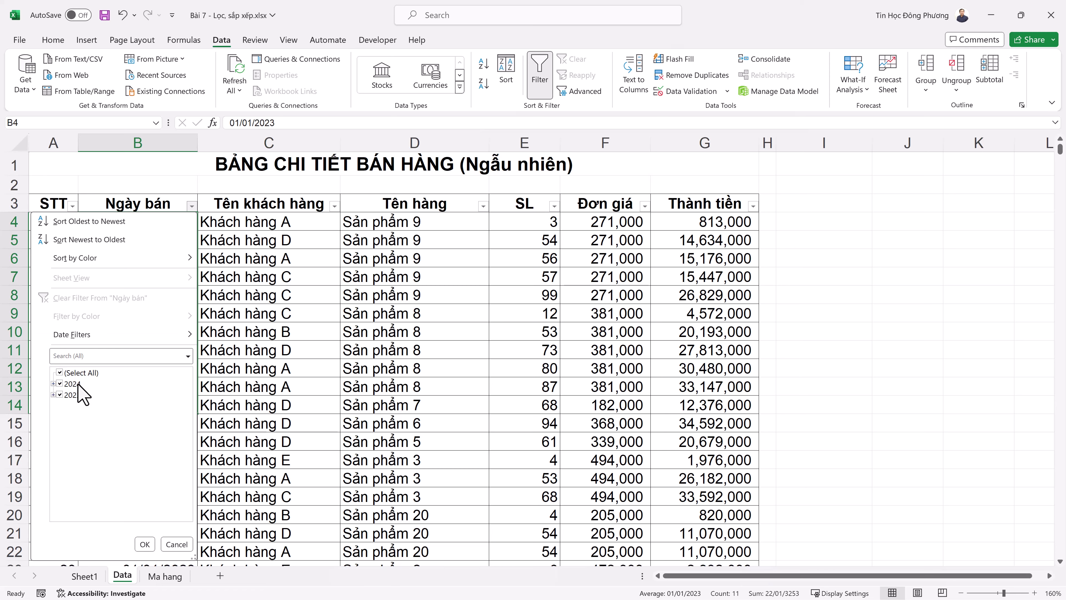
click(76, 384)
click(59, 394)
click(59, 384)
click(54, 383)
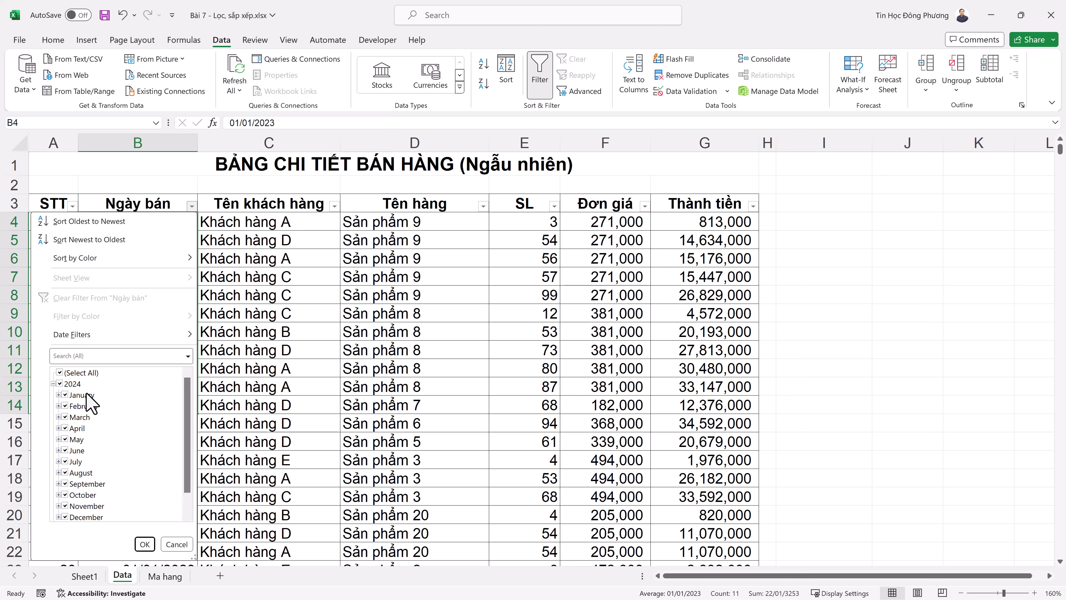
scroll(84, 397, down, 1)
scroll(76, 405, up, 1)
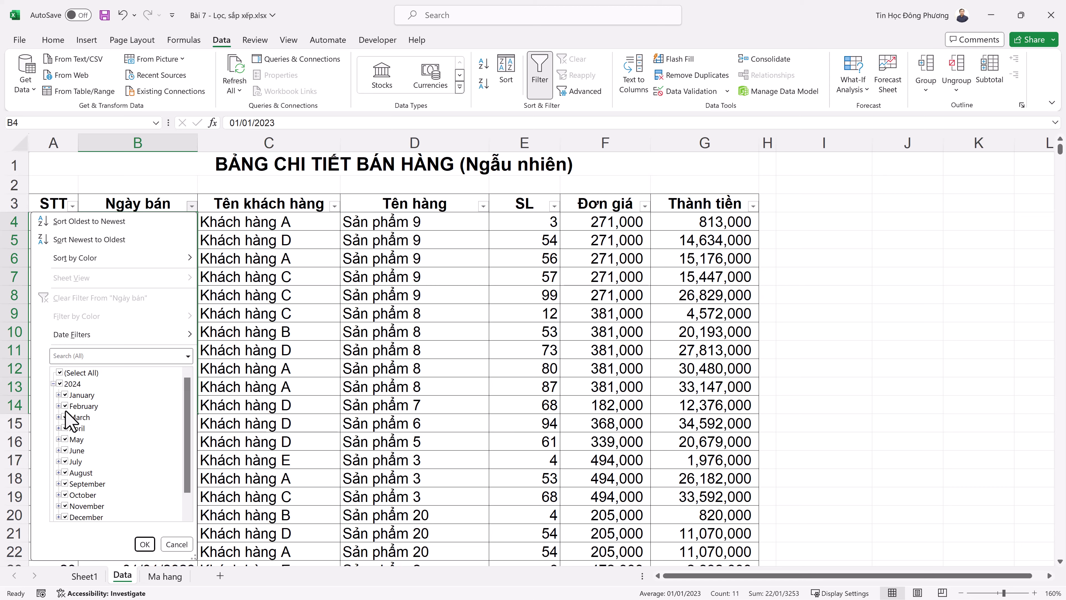
click(59, 394)
scroll(86, 388, down, 5)
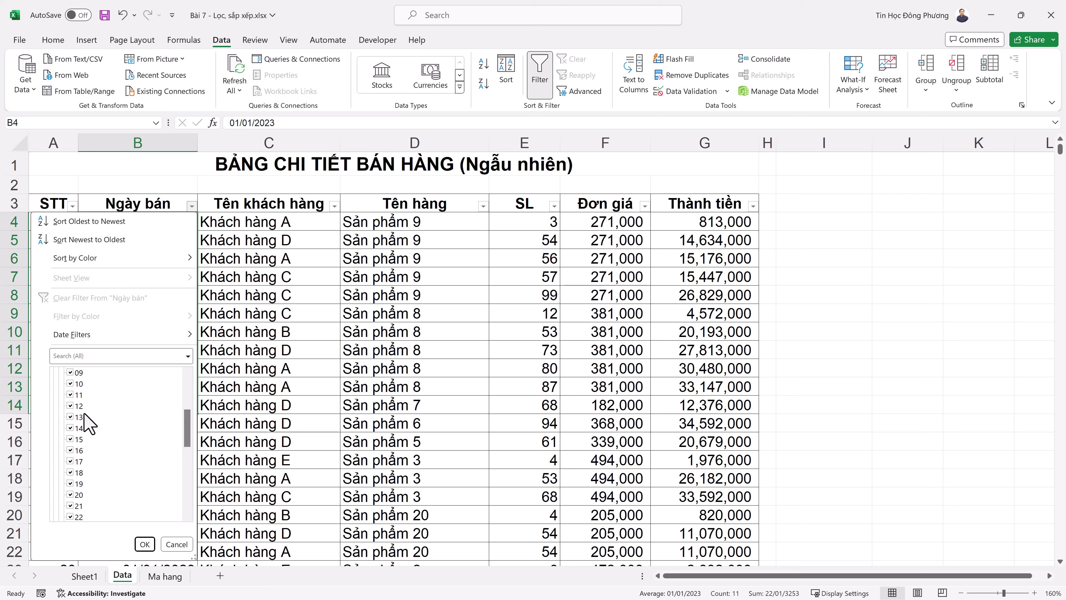
scroll(81, 428, down, 4)
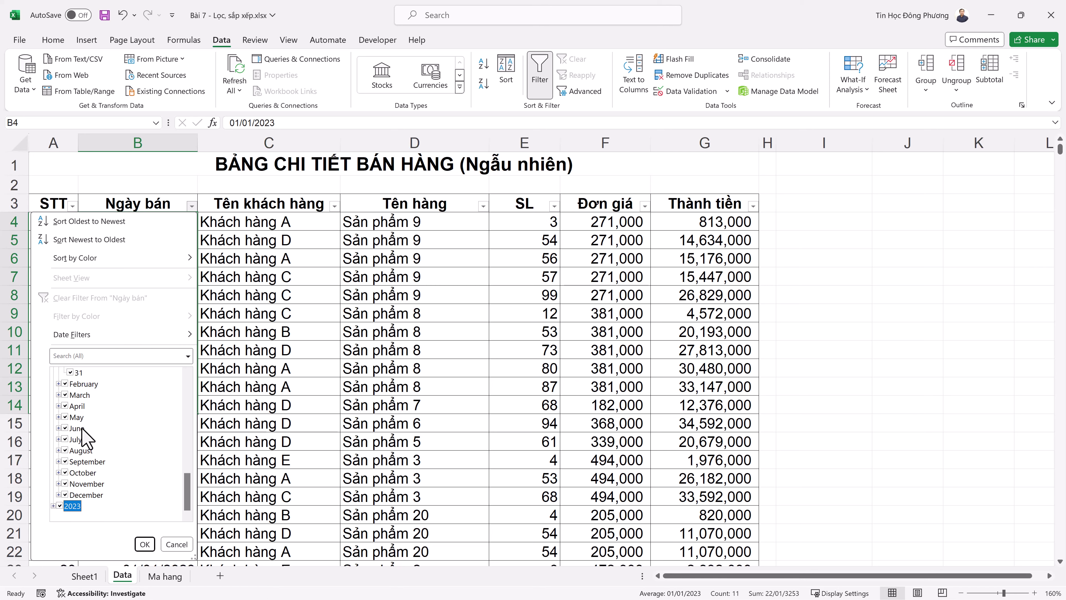
scroll(92, 412, up, 9)
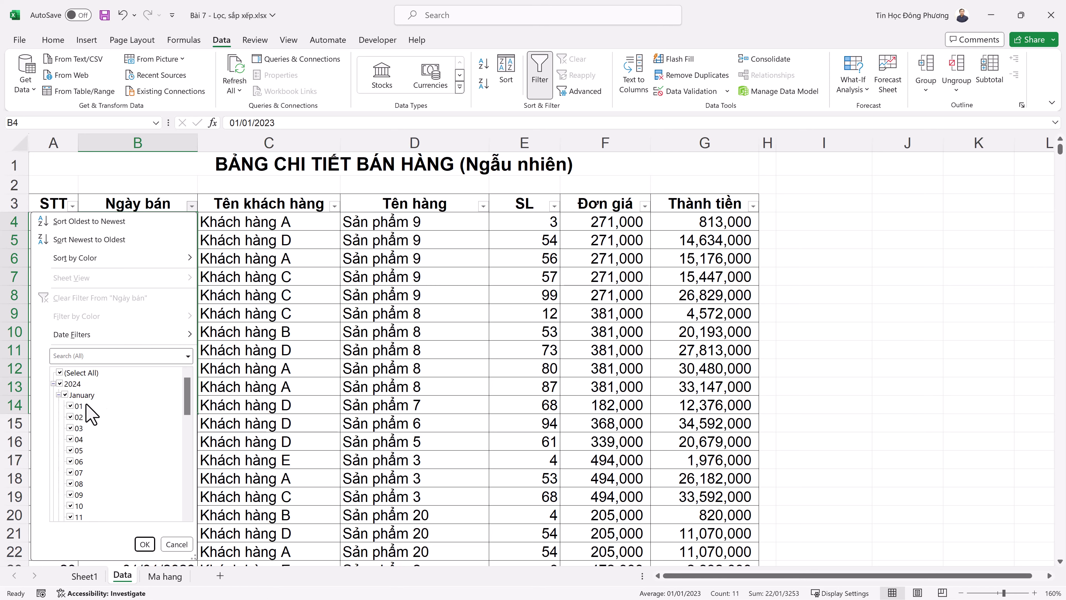
click(59, 395)
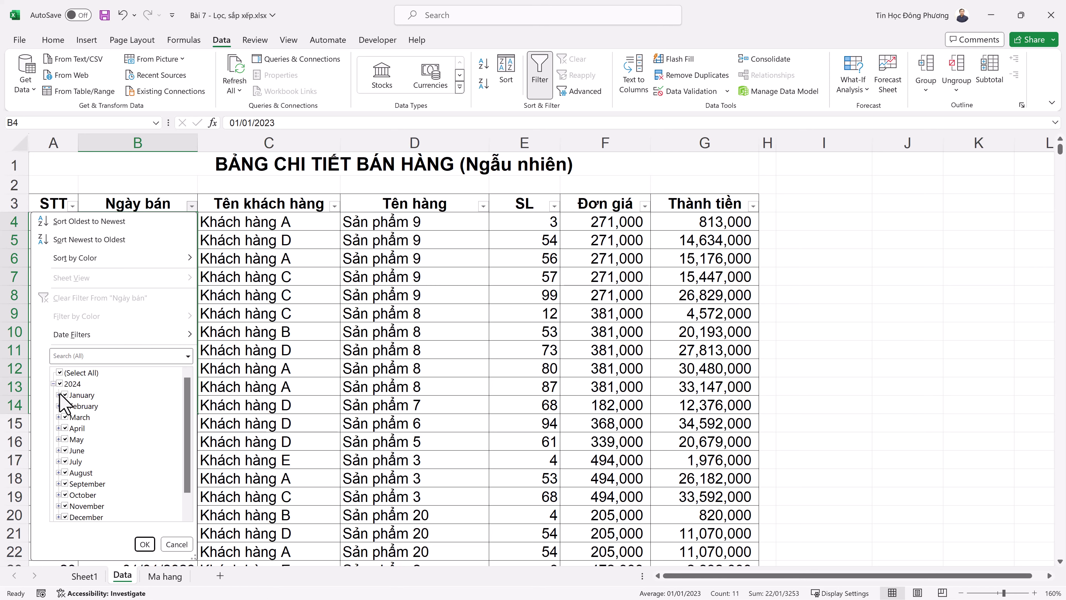
Review the months under 2023 in the Ngày bán filter list and filter the column to show only 2023 dates.
click(54, 384)
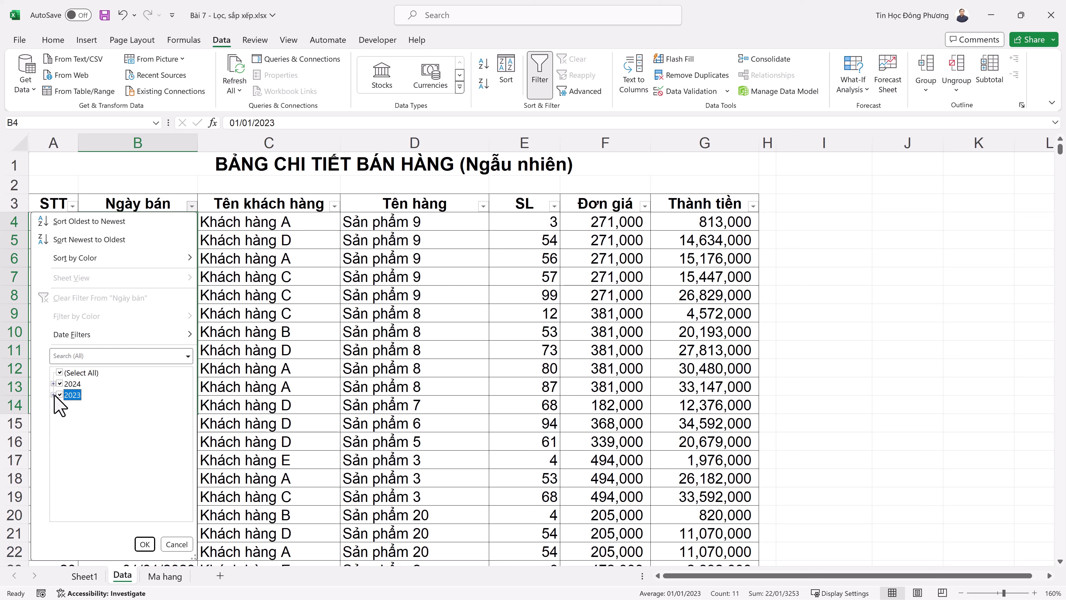
click(53, 395)
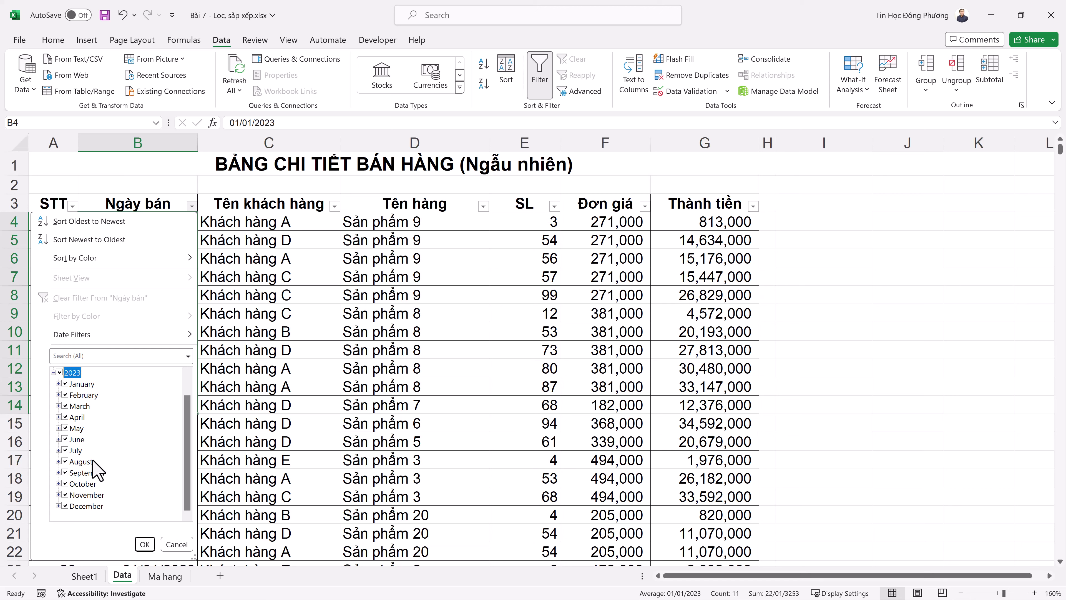
scroll(102, 432, up, 1)
click(53, 395)
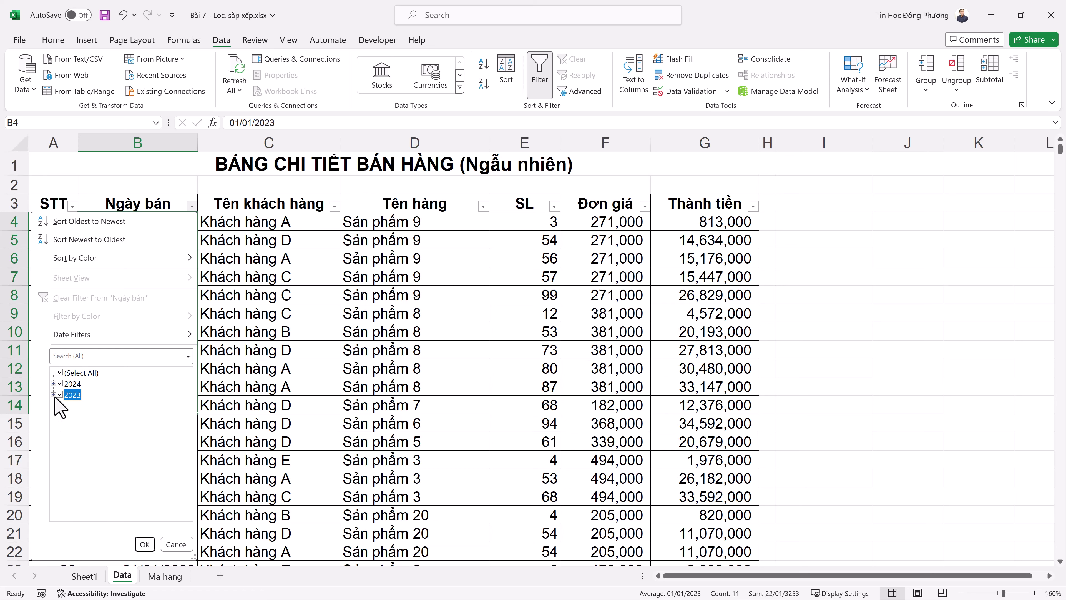
click(59, 383)
click(145, 544)
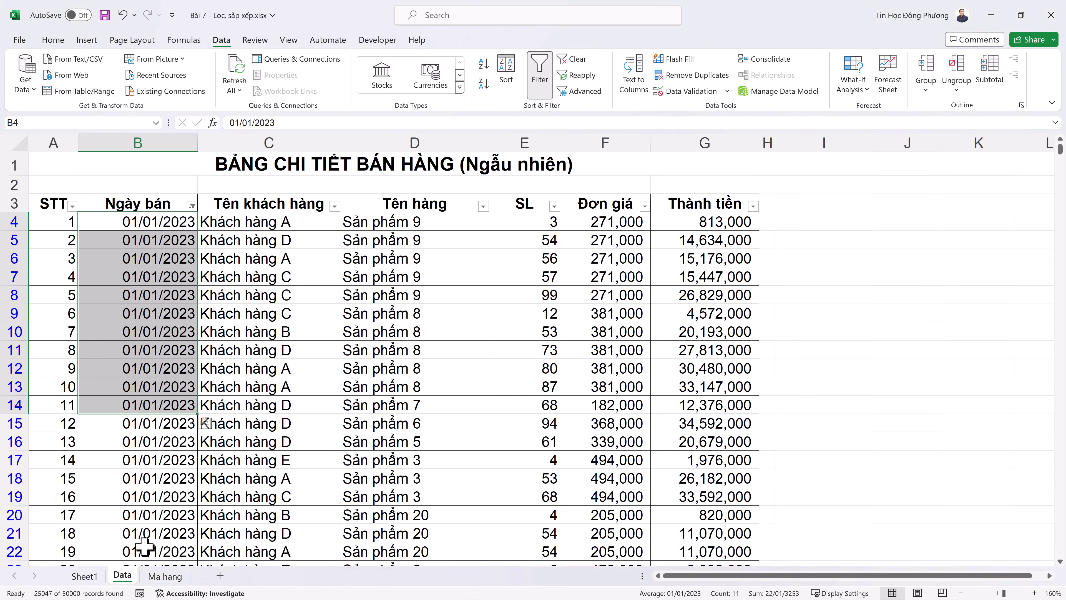
Check the filtered Ngày bán dates down to the last record and return to the start of the table.
scroll(151, 378, down, 20)
scroll(154, 352, down, 20)
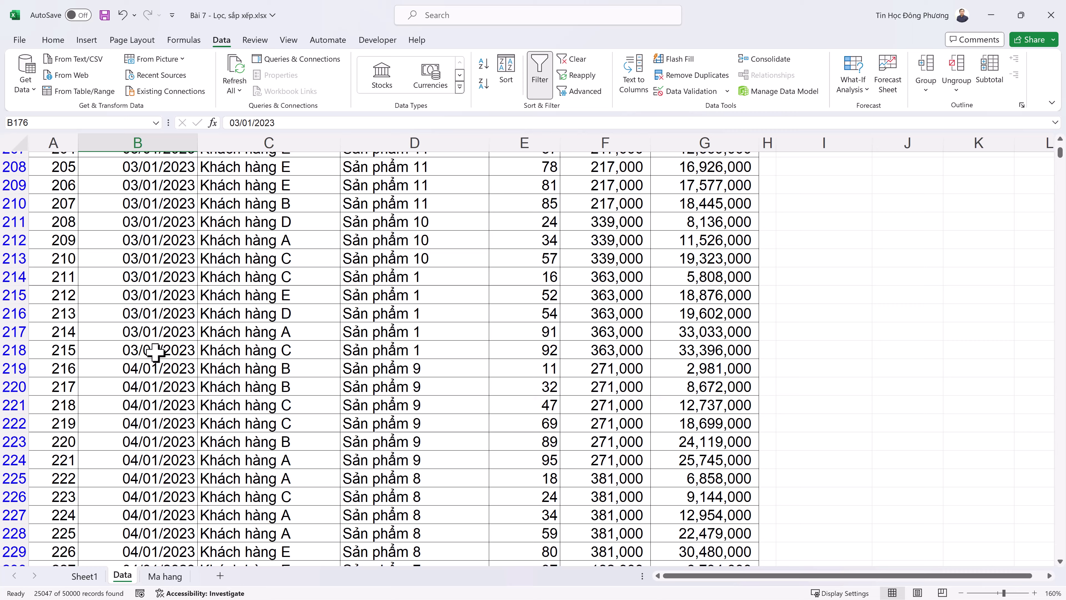
click(160, 296)
key(ctrl+Down)
scroll(174, 341, down, 2)
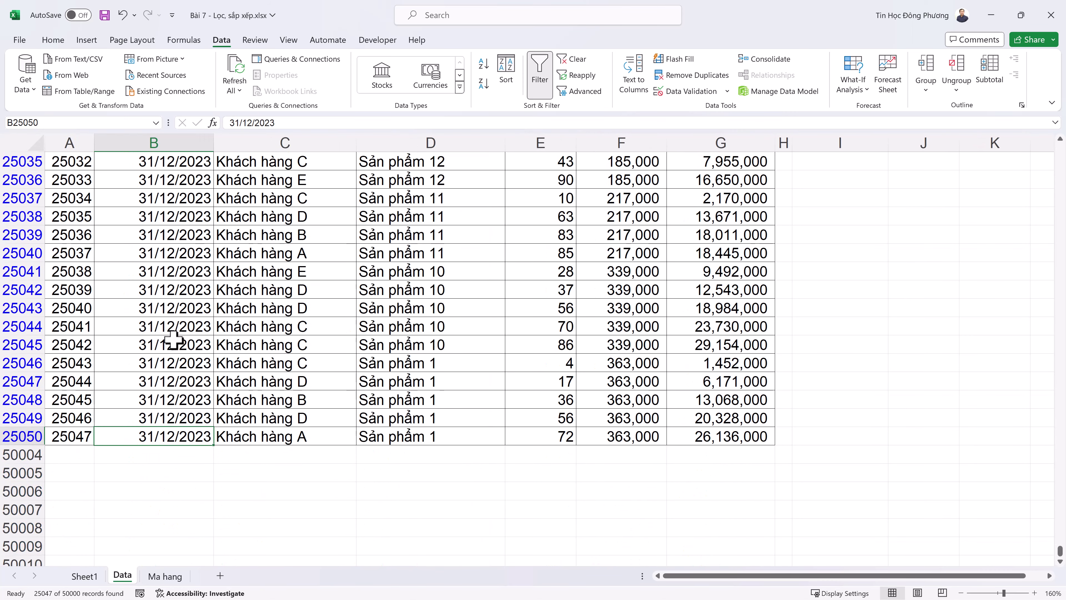
scroll(243, 319, up, 20)
scroll(210, 231, up, 1)
click(191, 232)
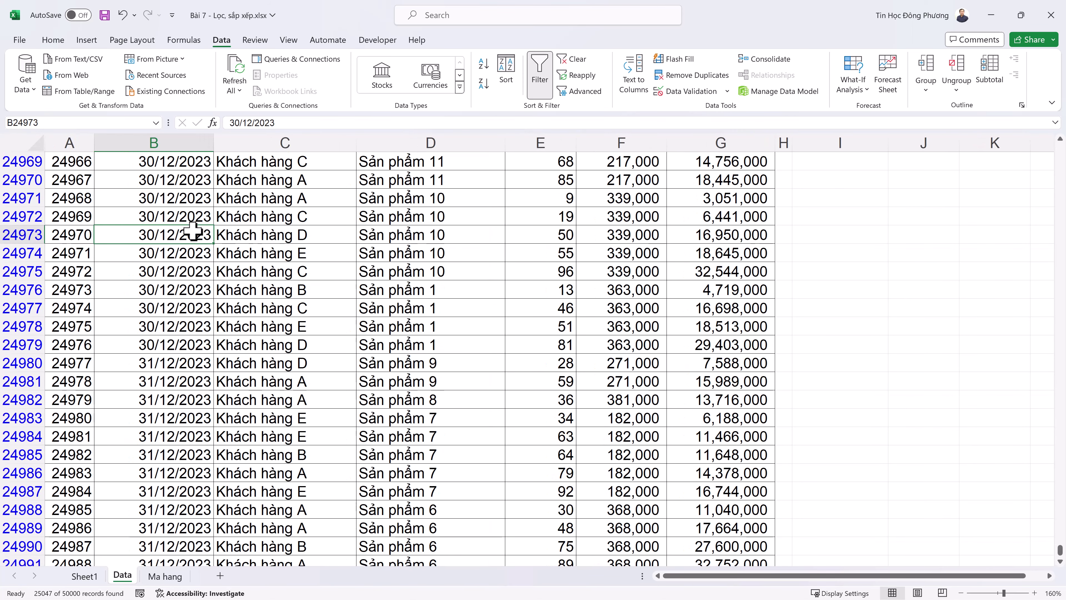
key(ctrl+Up)
scroll(191, 222, up, 1)
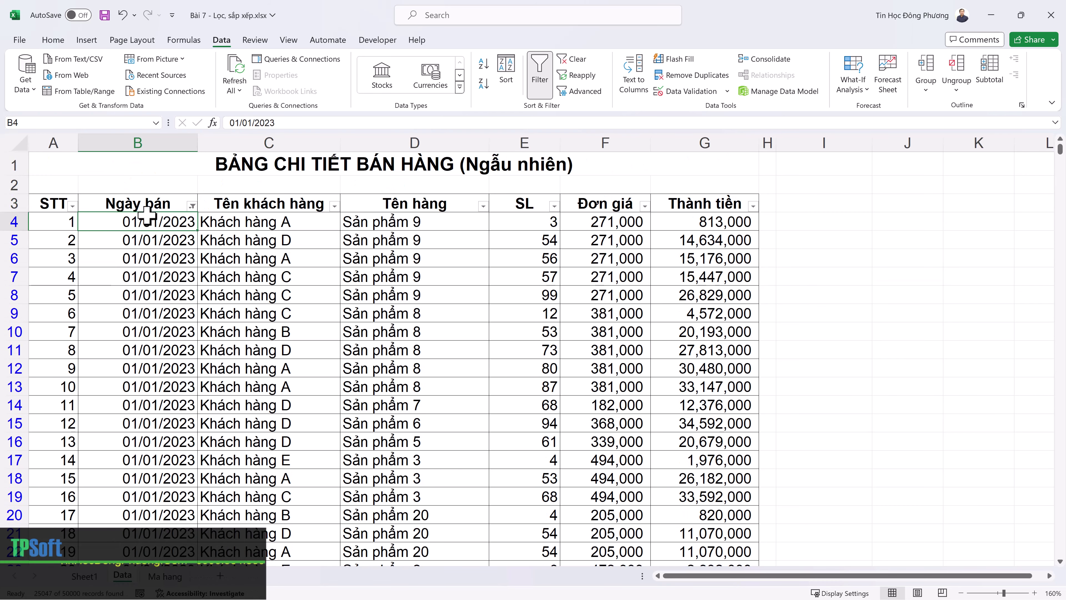
Change the Ngày bán filter to show only 2024 dates instead of 2023.
click(192, 206)
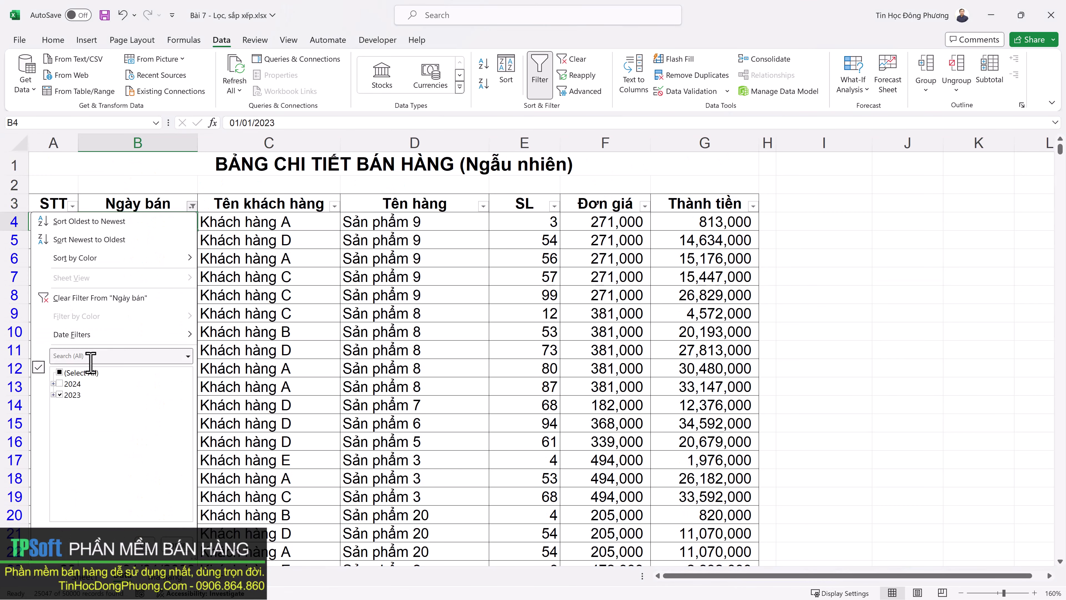
click(58, 394)
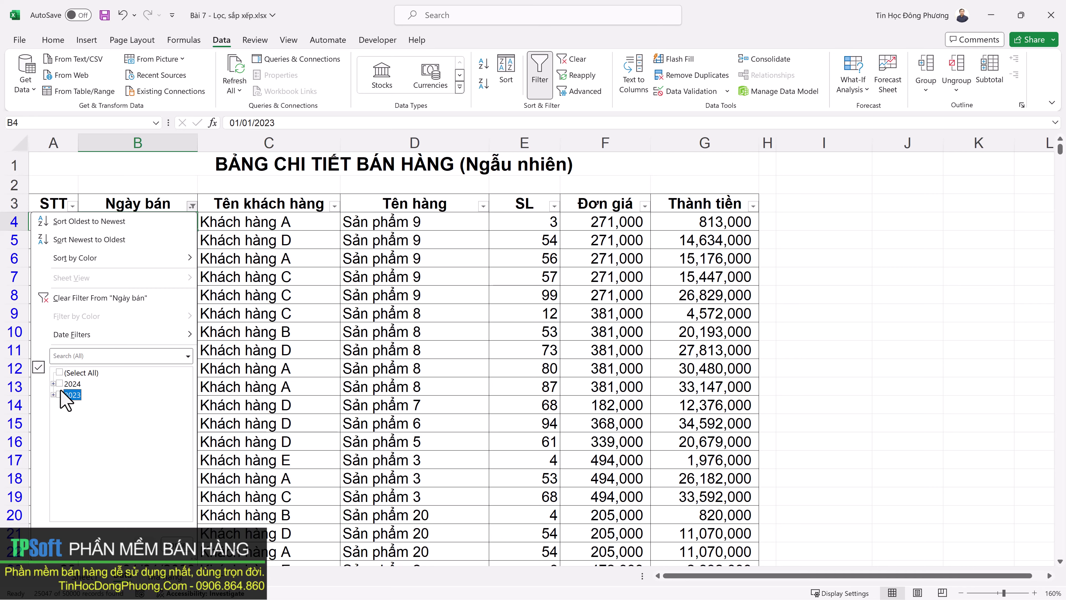
click(60, 385)
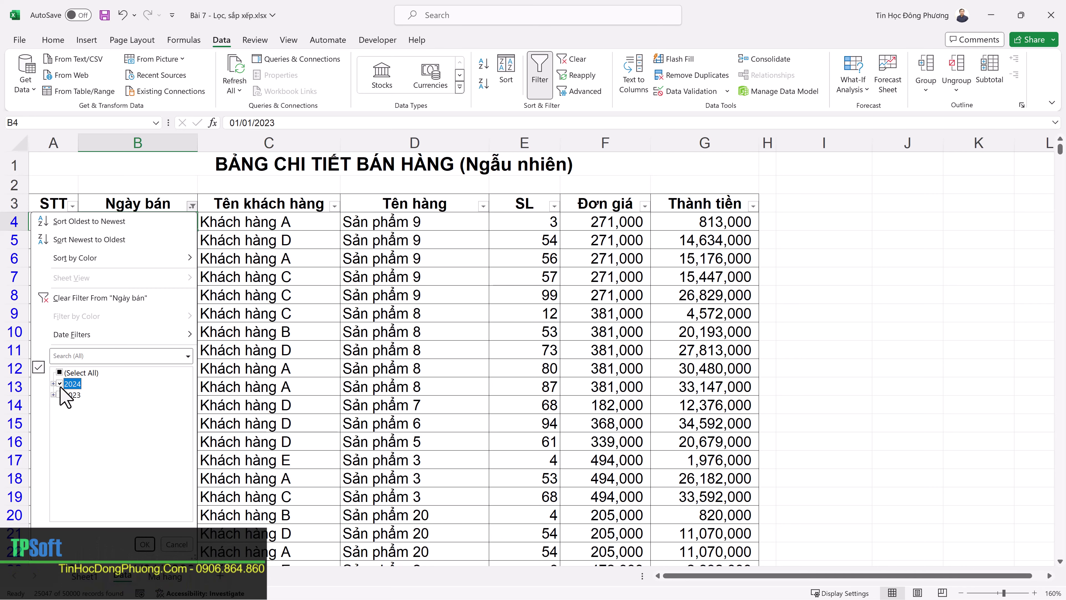
click(145, 544)
scroll(179, 334, down, 3)
scroll(181, 290, up, 3)
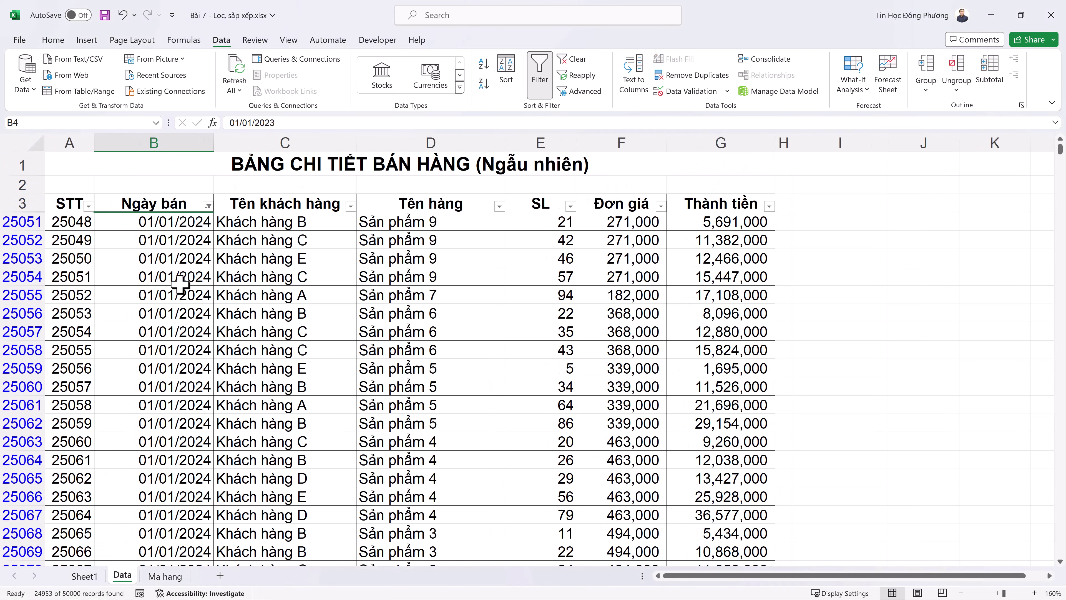
Change the Ngày bán filter from 2024 to only May 2023 and check the filtered dates.
click(180, 281)
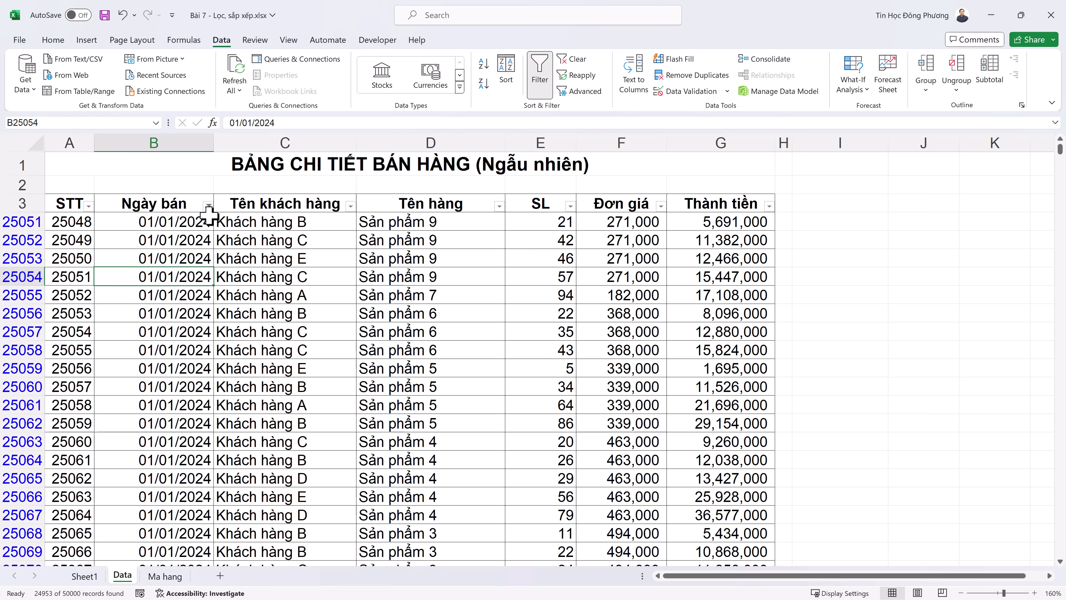
click(208, 205)
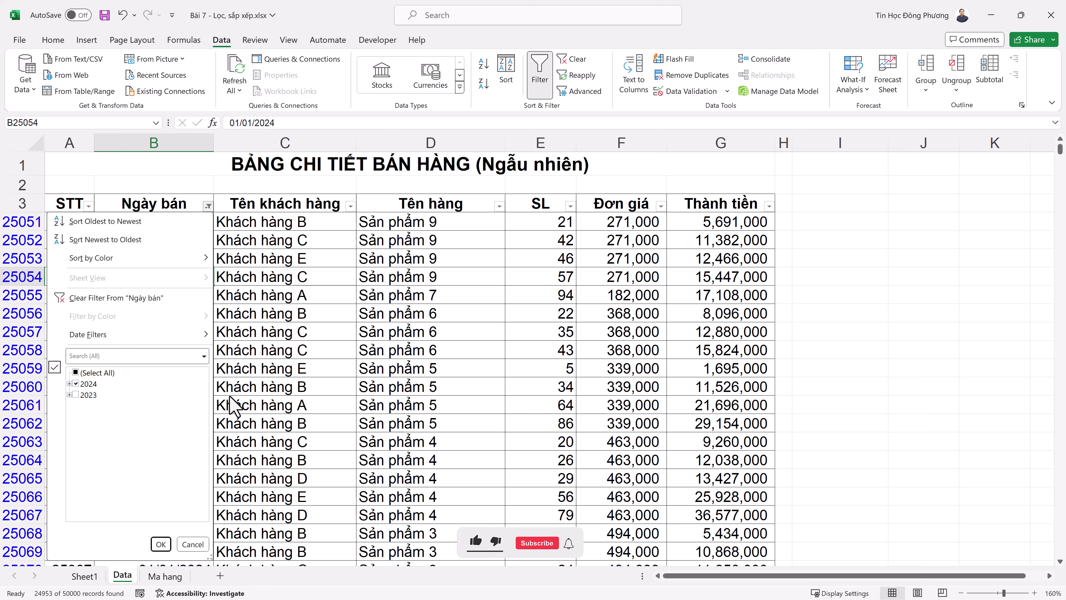
click(75, 384)
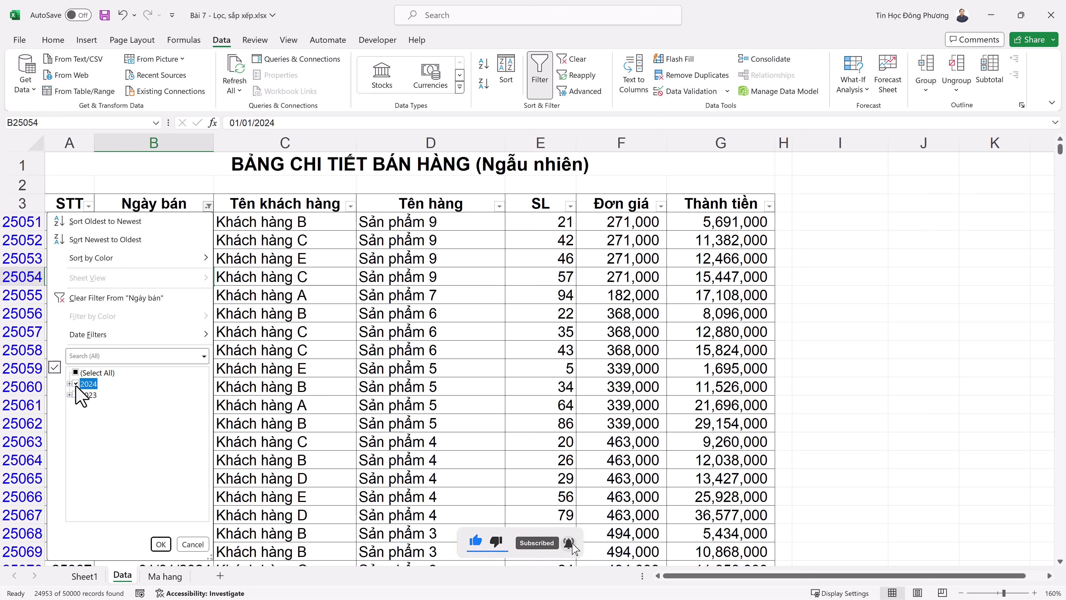
click(75, 395)
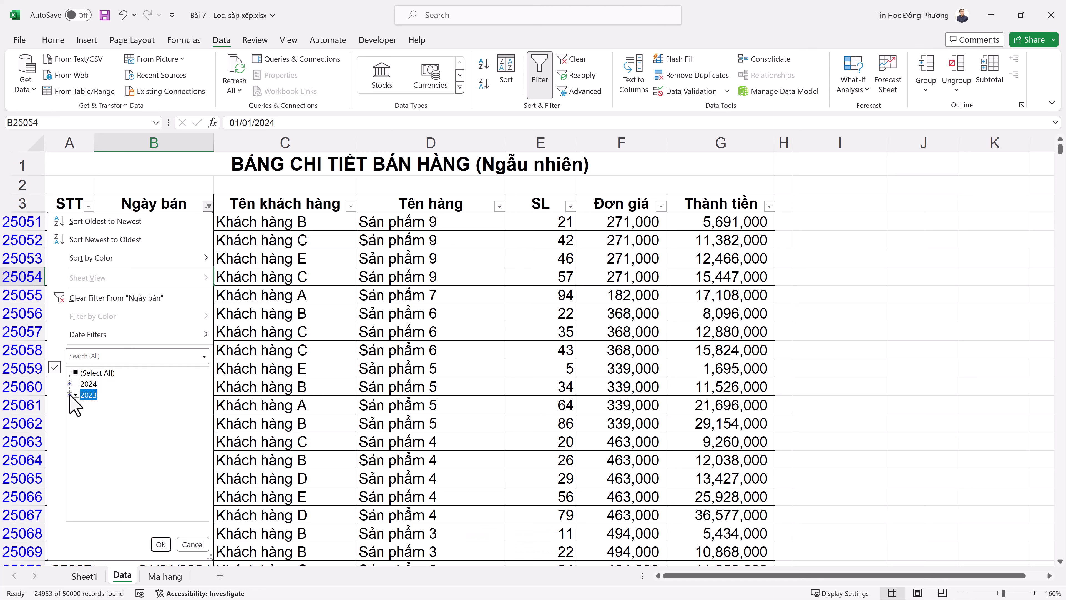
click(69, 395)
scroll(108, 478, up, 1)
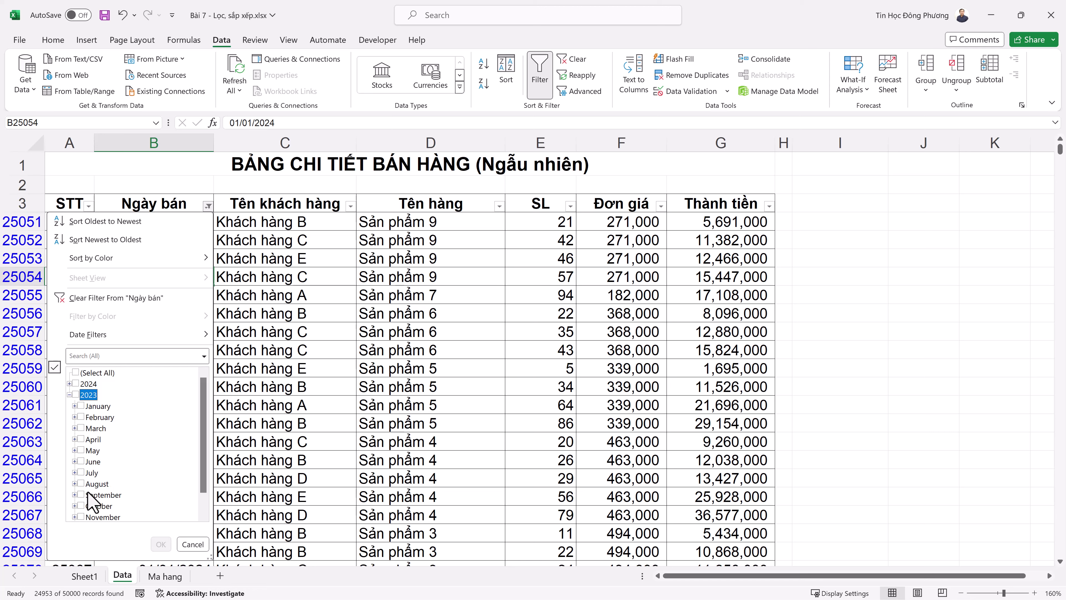
click(81, 450)
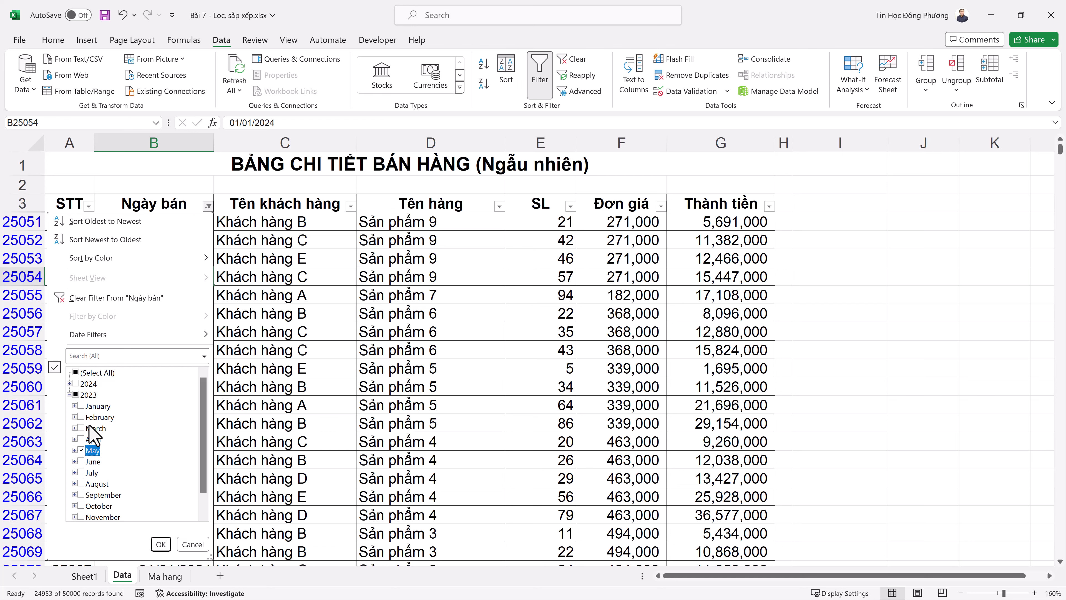
click(161, 544)
click(155, 236)
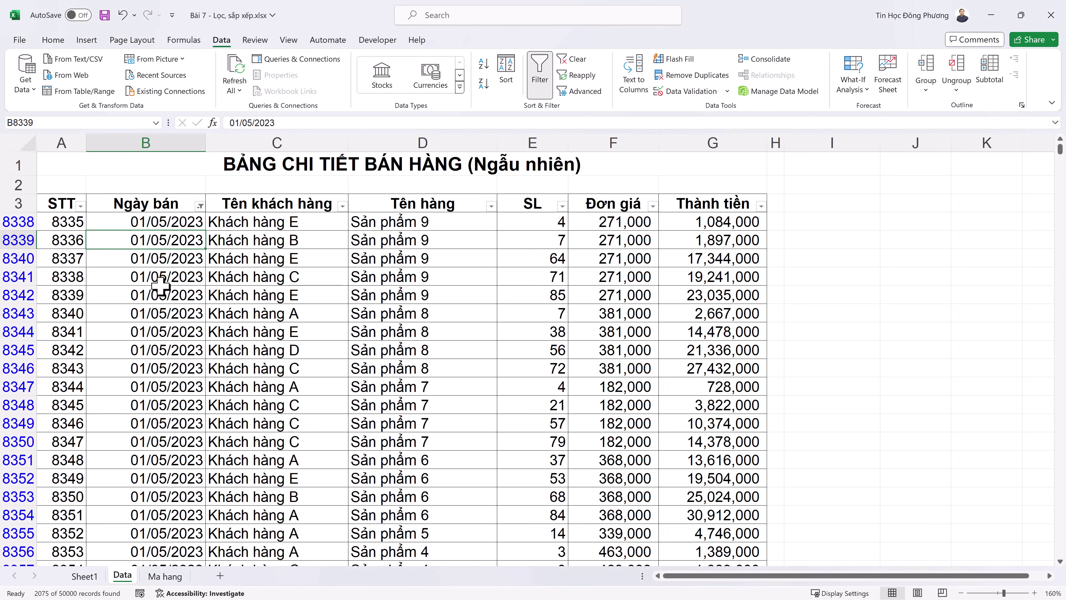
scroll(161, 286, down, 19)
scroll(178, 363, up, 14)
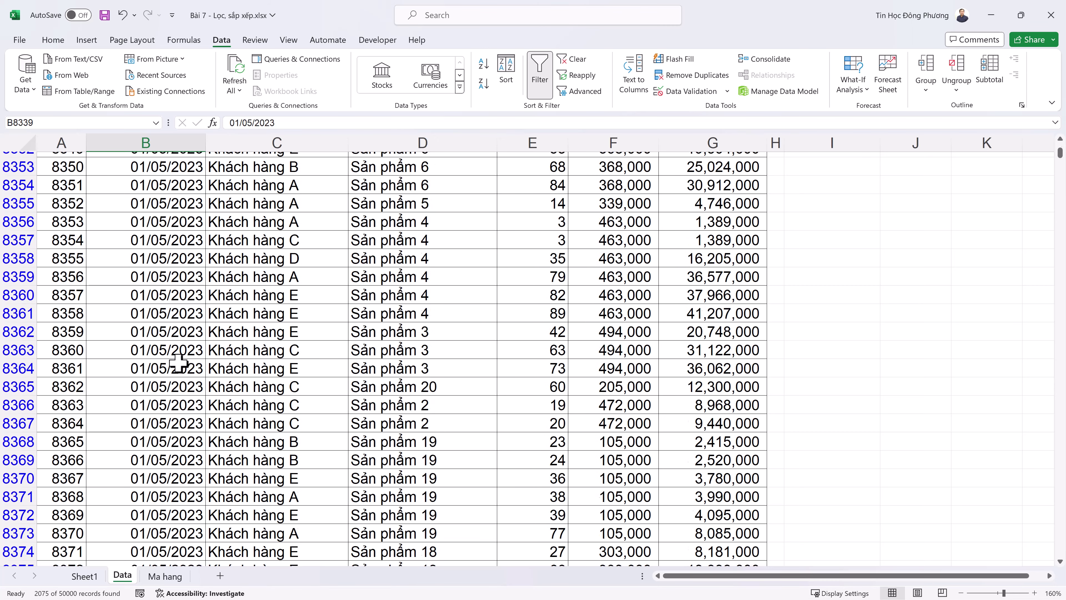
scroll(179, 363, up, 6)
click(182, 338)
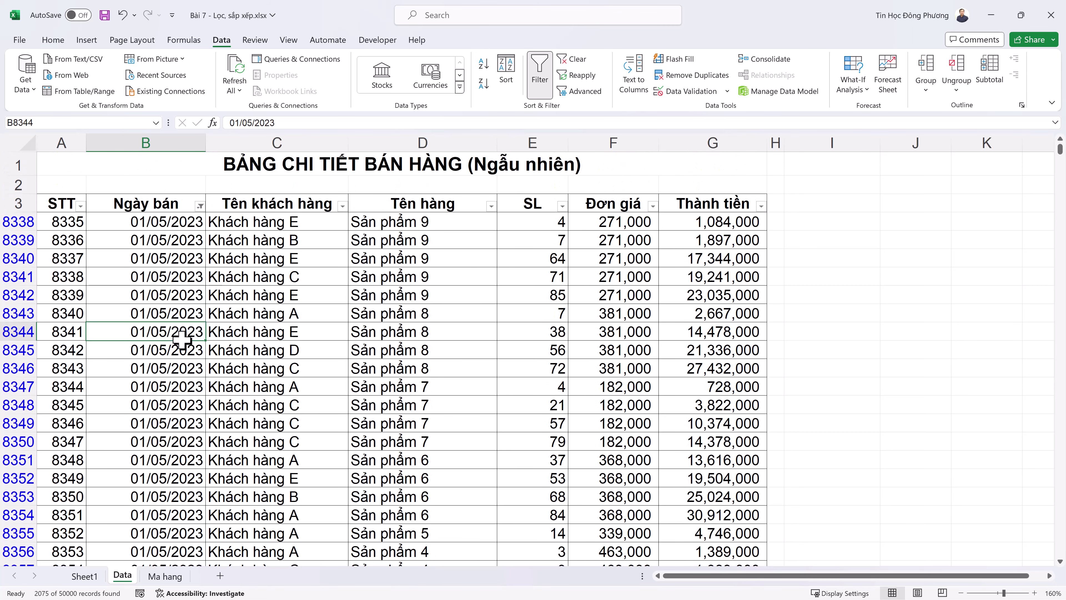
Narrow the Ngày bán filter to only day 01 of May 2023.
click(200, 206)
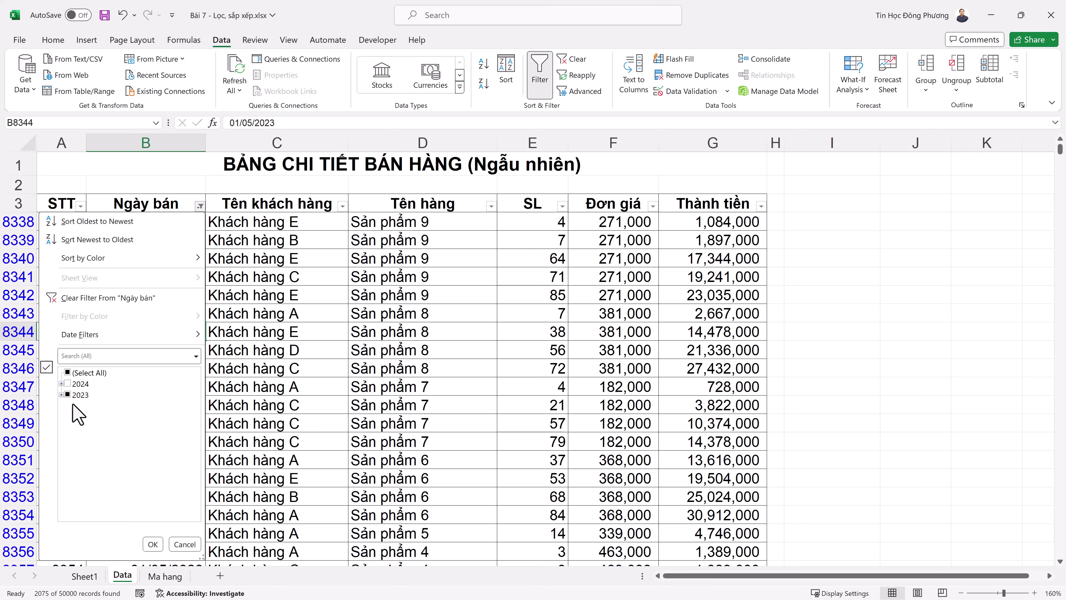
click(60, 395)
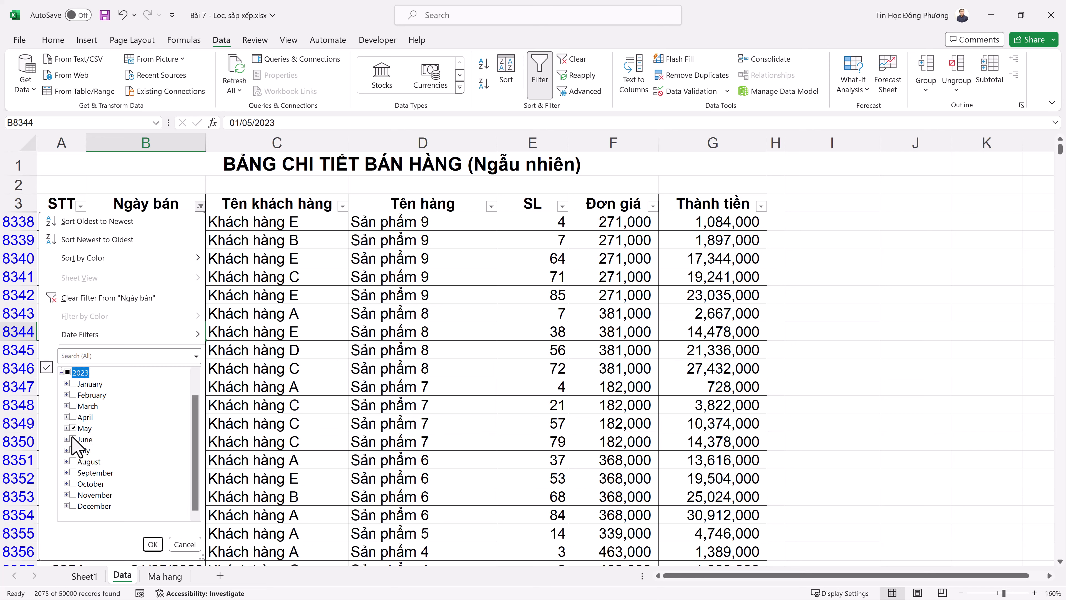
click(67, 429)
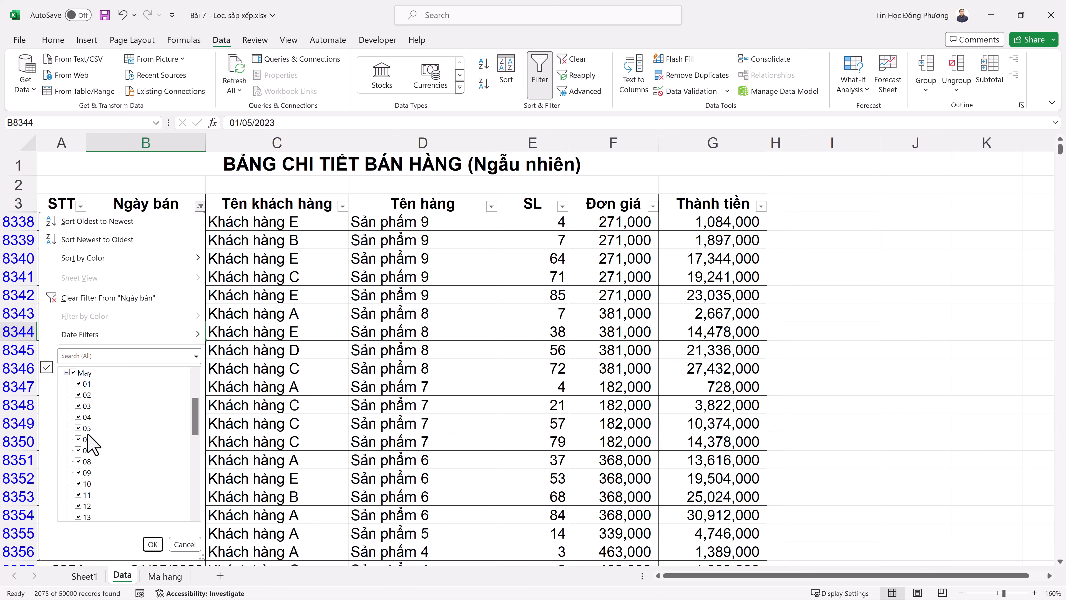
scroll(93, 445, up, 2)
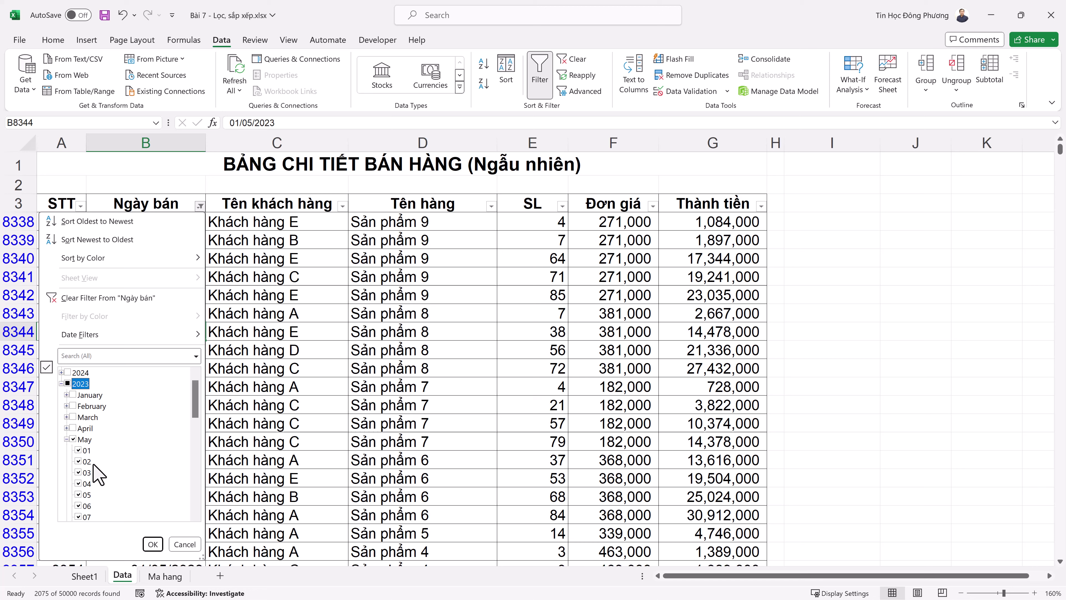
click(72, 439)
scroll(126, 496, down, 2)
scroll(97, 437, up, 1)
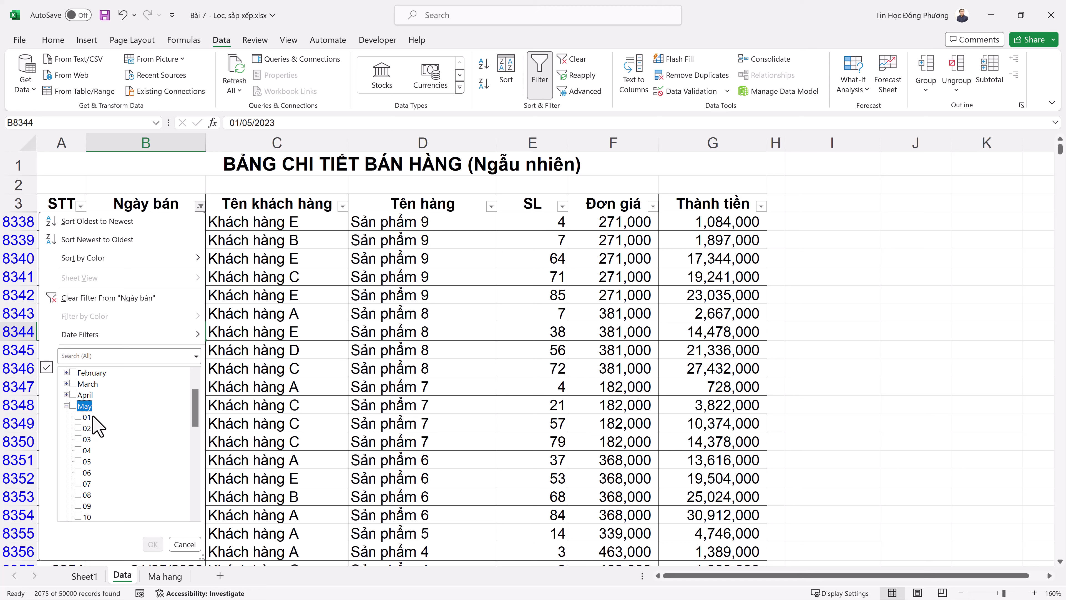
click(82, 418)
click(153, 544)
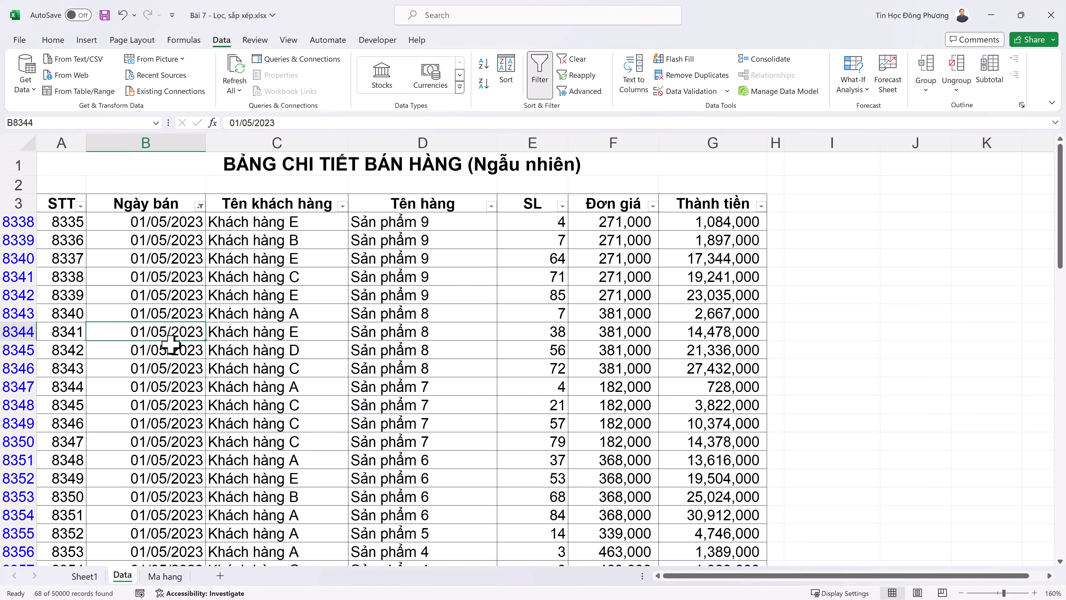
Check the filtered records for 1 May 2023, examining their Ngày bán and Tên hàng values.
scroll(162, 357, down, 20)
scroll(162, 357, down, 6)
scroll(162, 357, up, 20)
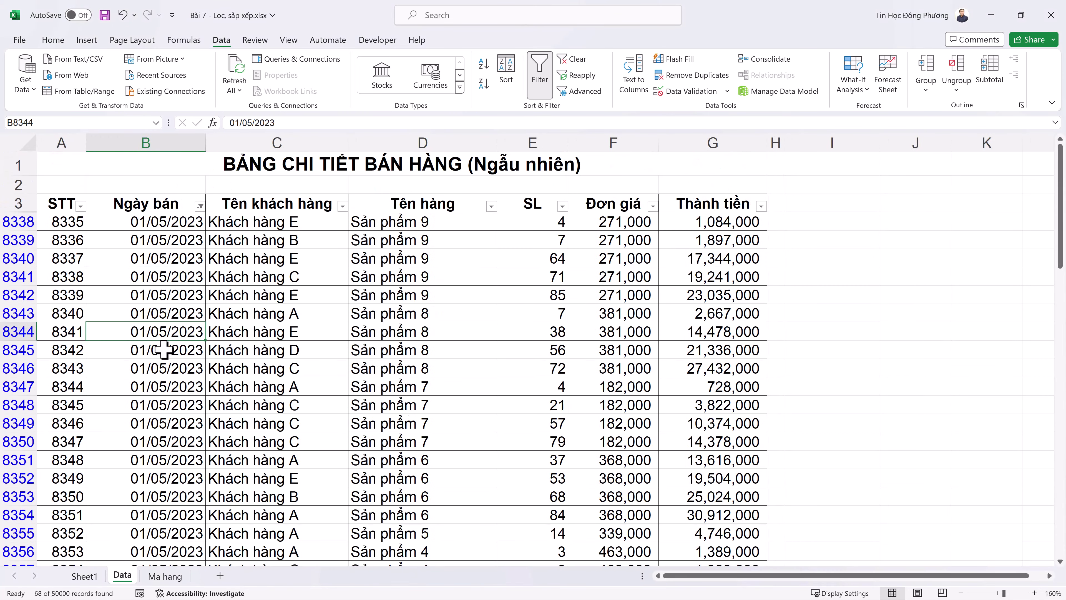
click(159, 236)
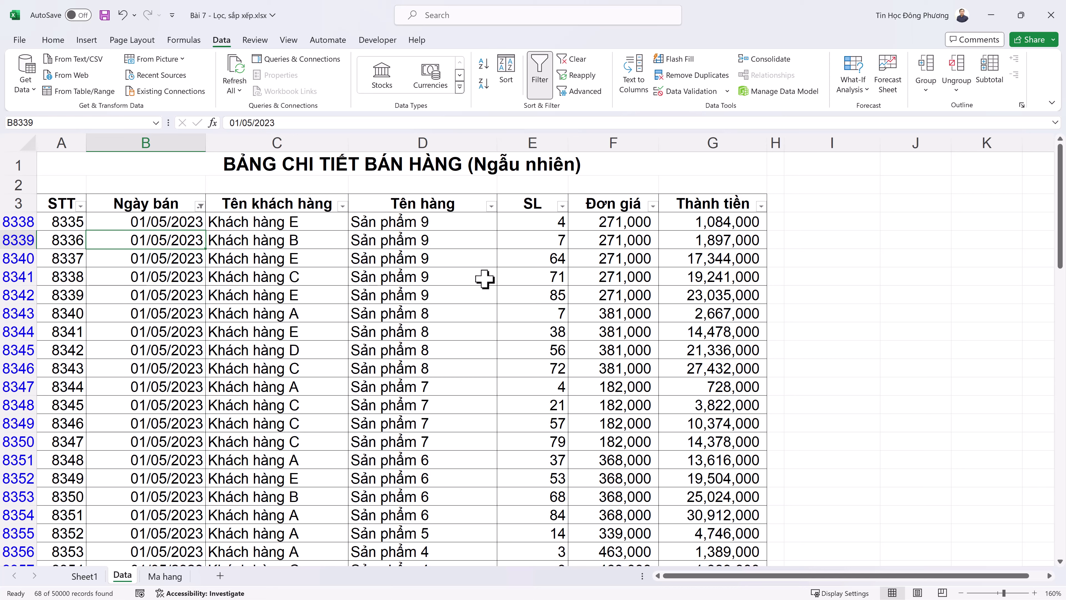
click(460, 240)
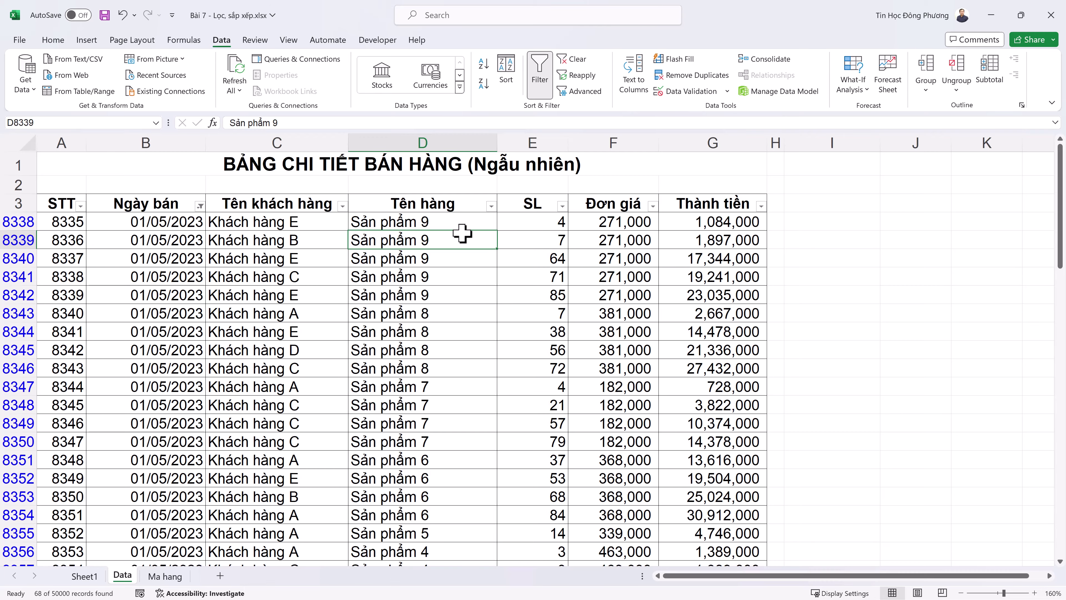
click(127, 275)
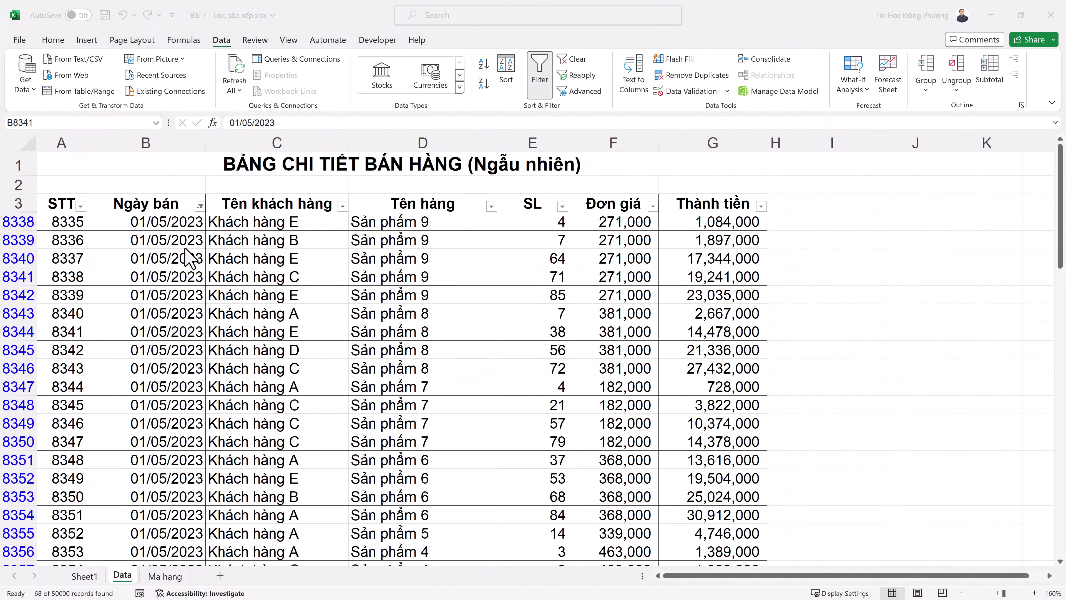
drag(176, 247, 179, 226)
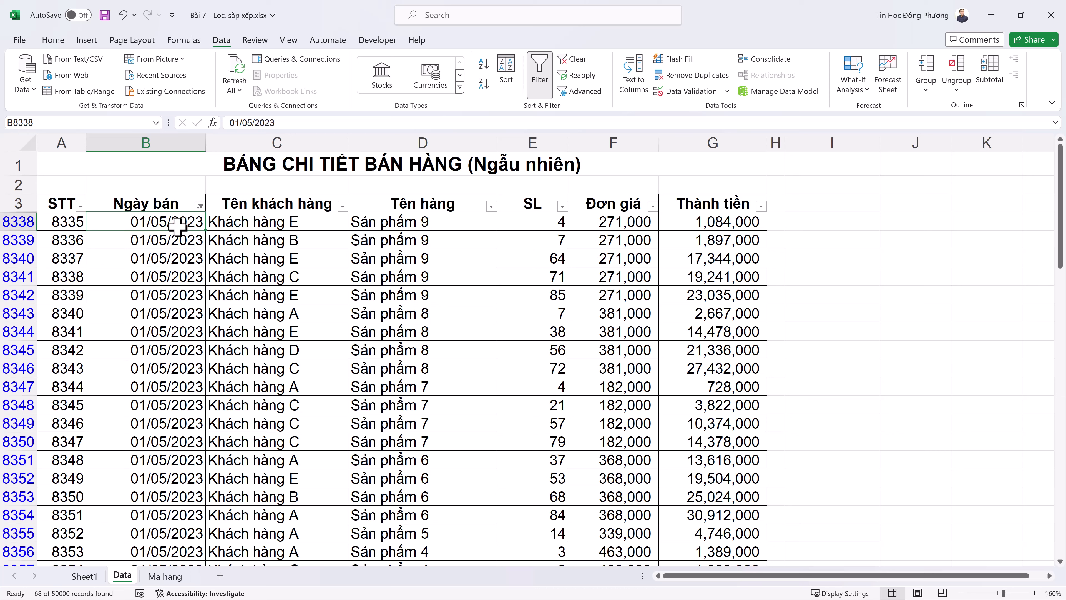
click(173, 321)
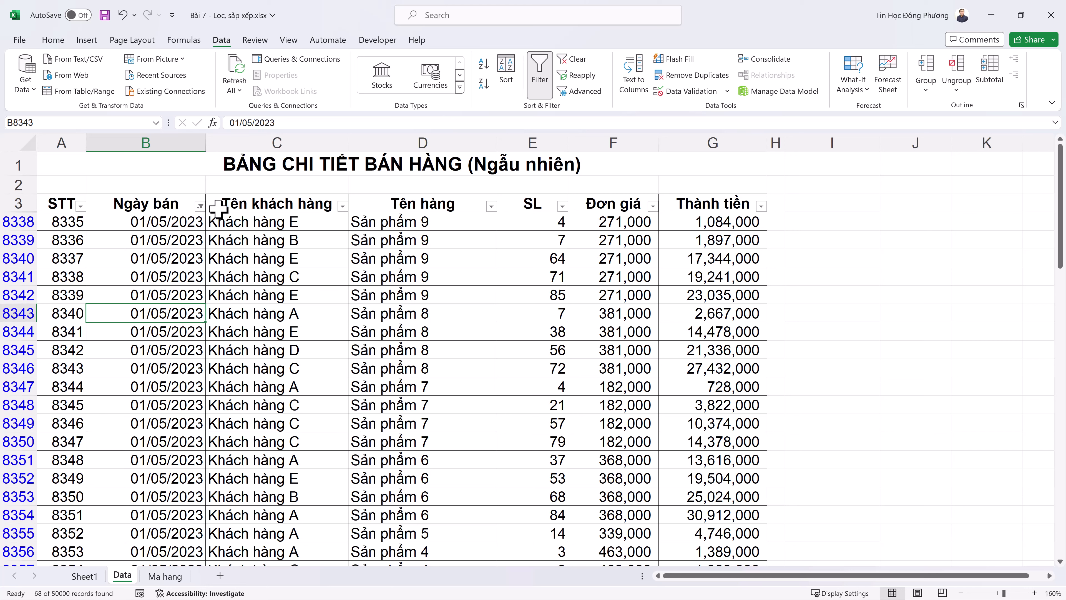
click(200, 206)
click(84, 336)
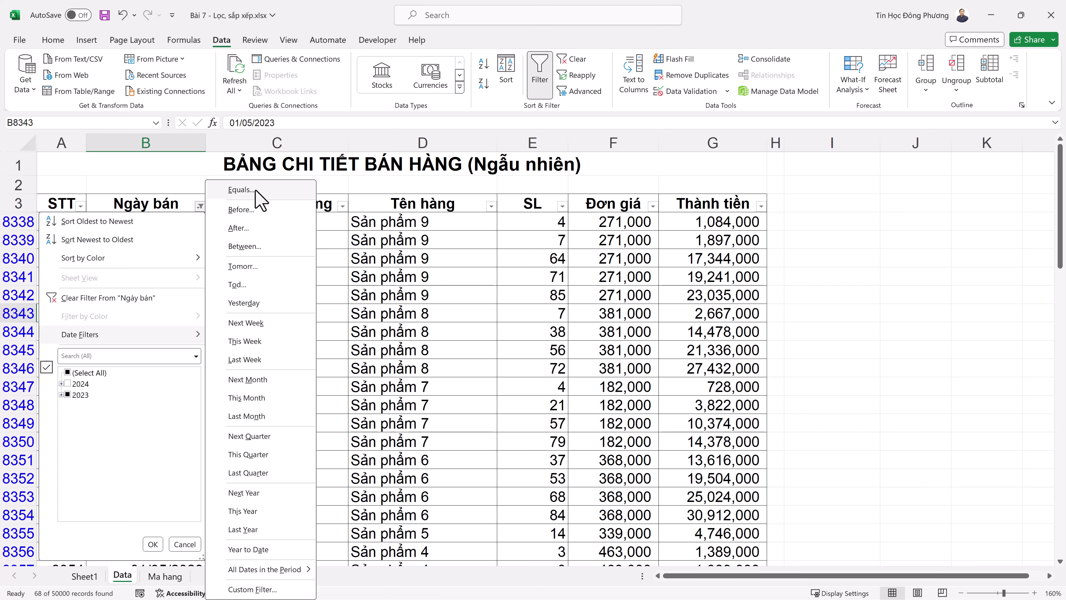
click(242, 189)
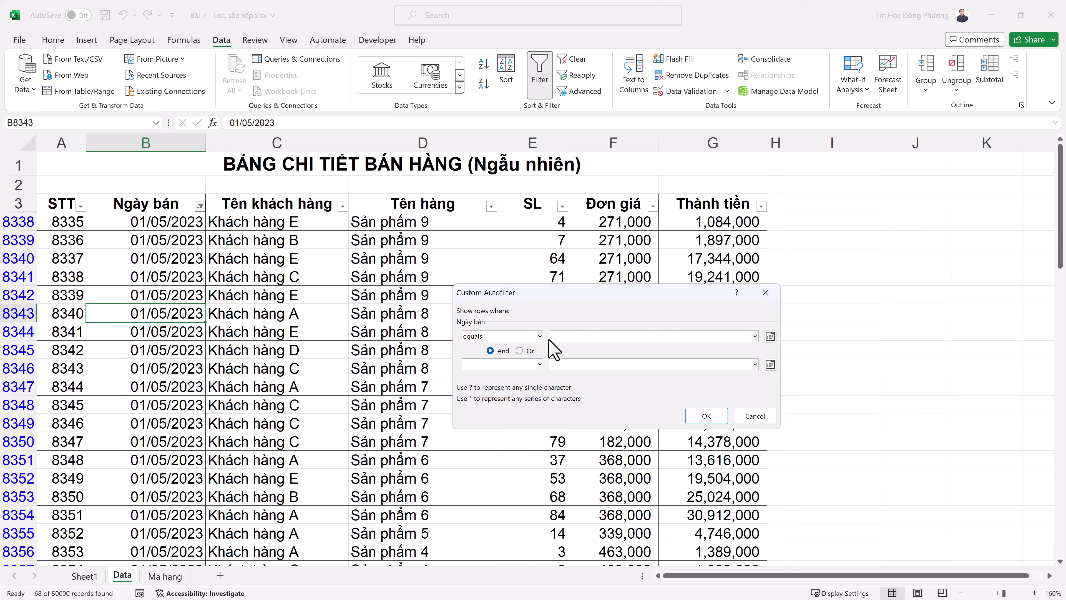
click(761, 417)
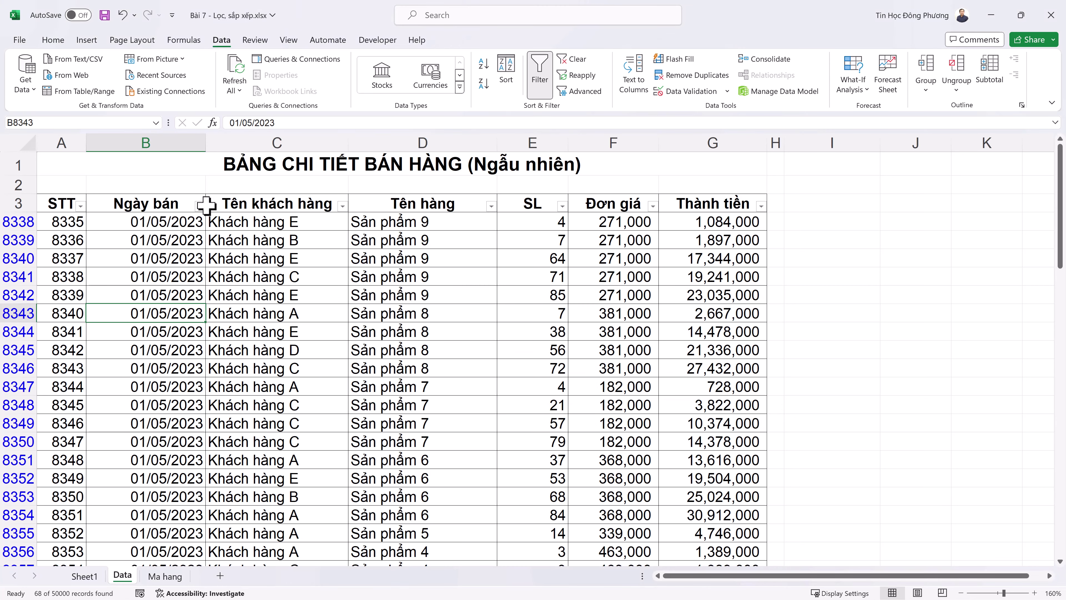
Try a custom date filter on Ngày bán with the condition equals 5/4/2024 and undo it.
click(201, 205)
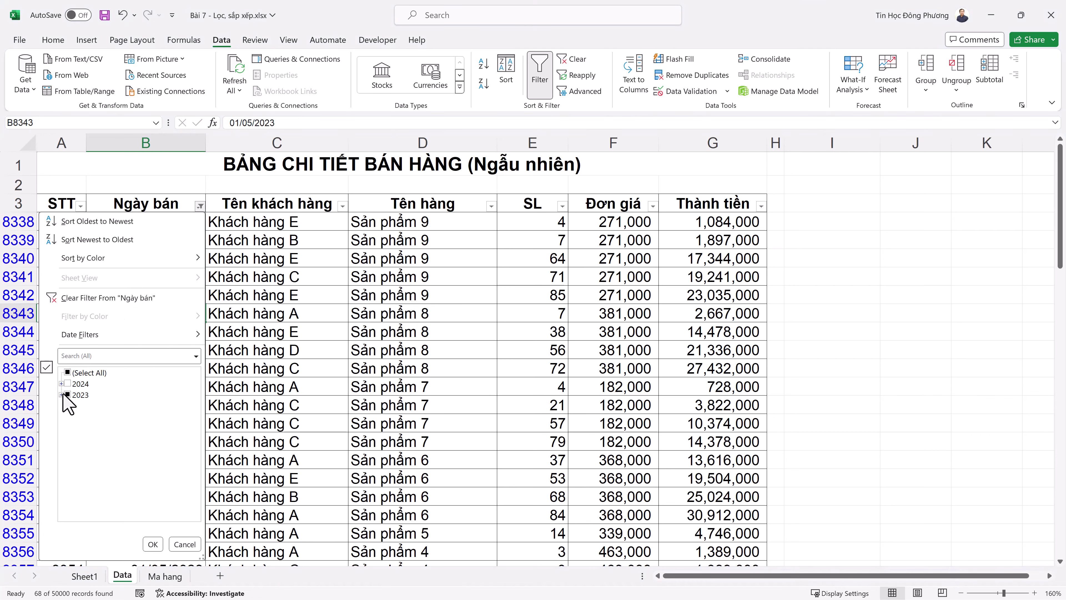
mouse_move(100, 336)
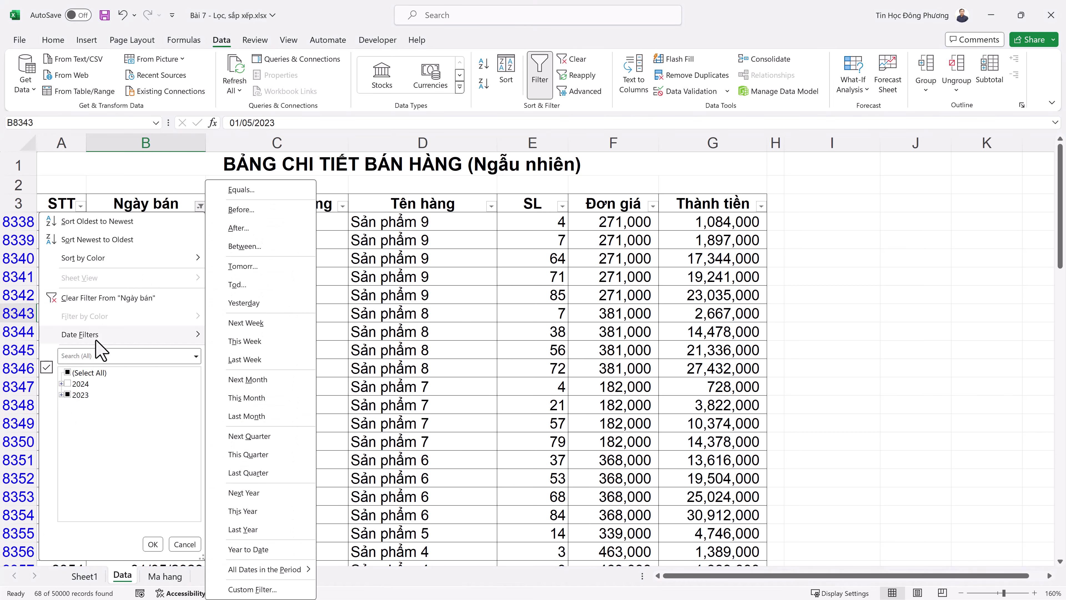
click(276, 197)
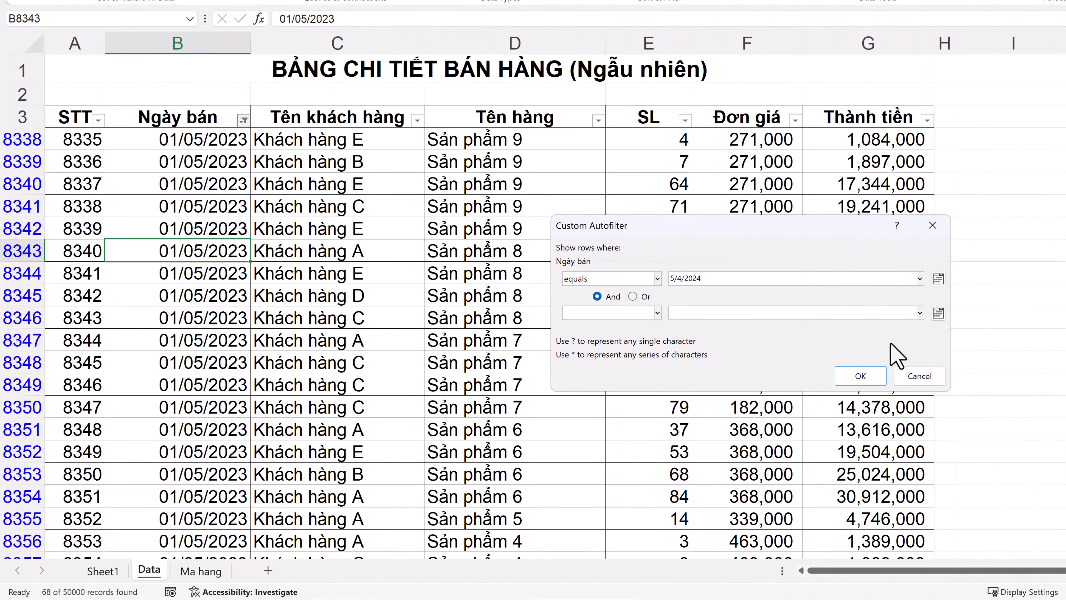
click(869, 373)
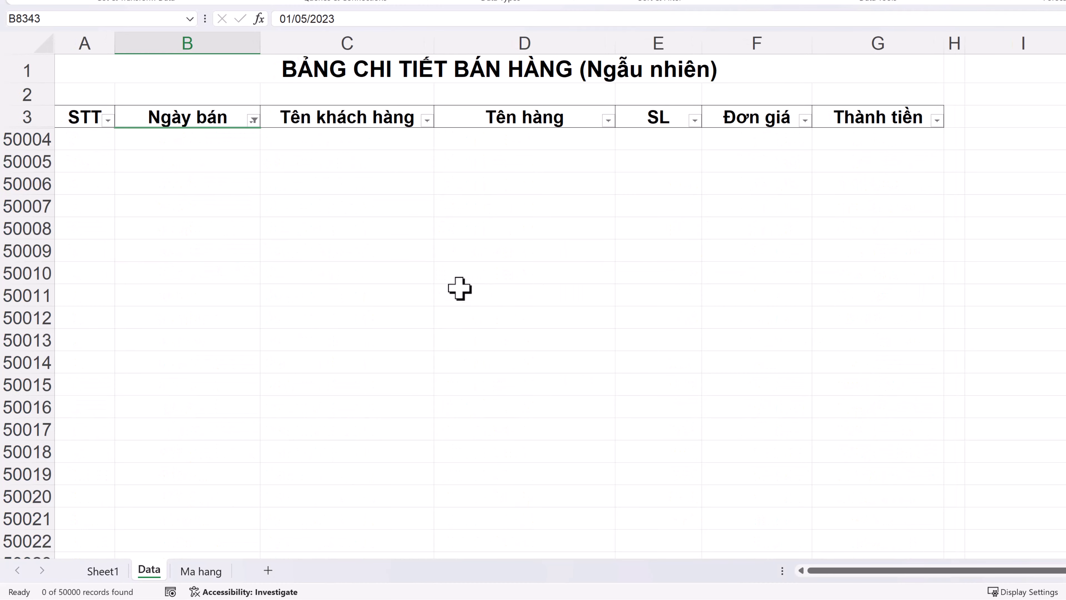
key(ctrl+z)
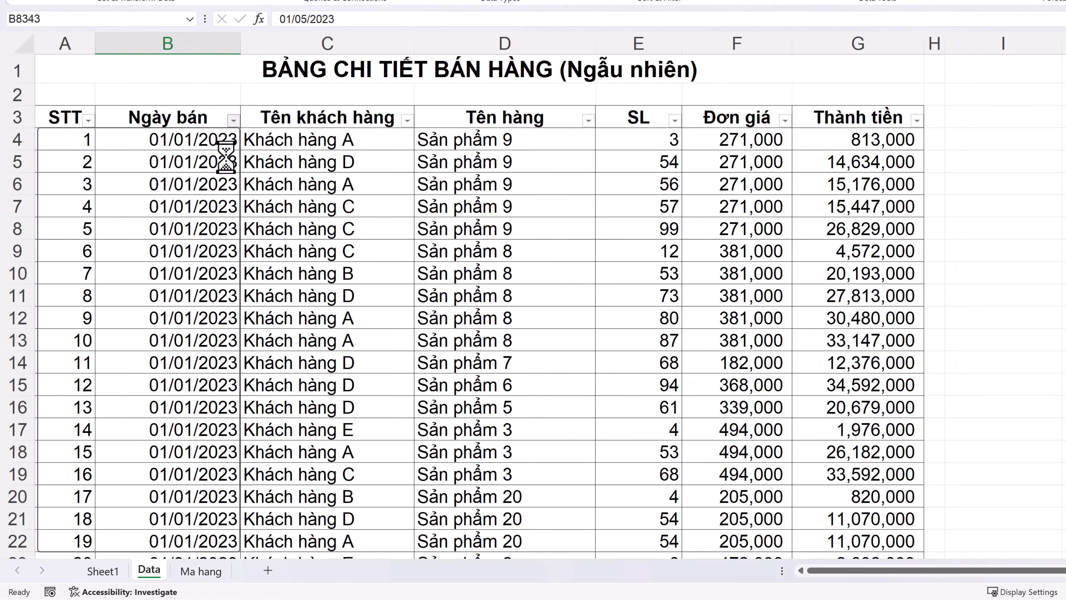
Apply a custom date filter on Ngày bán with the condition equals 05/05/2024, and check the filtered rows.
click(234, 120)
mouse_move(122, 279)
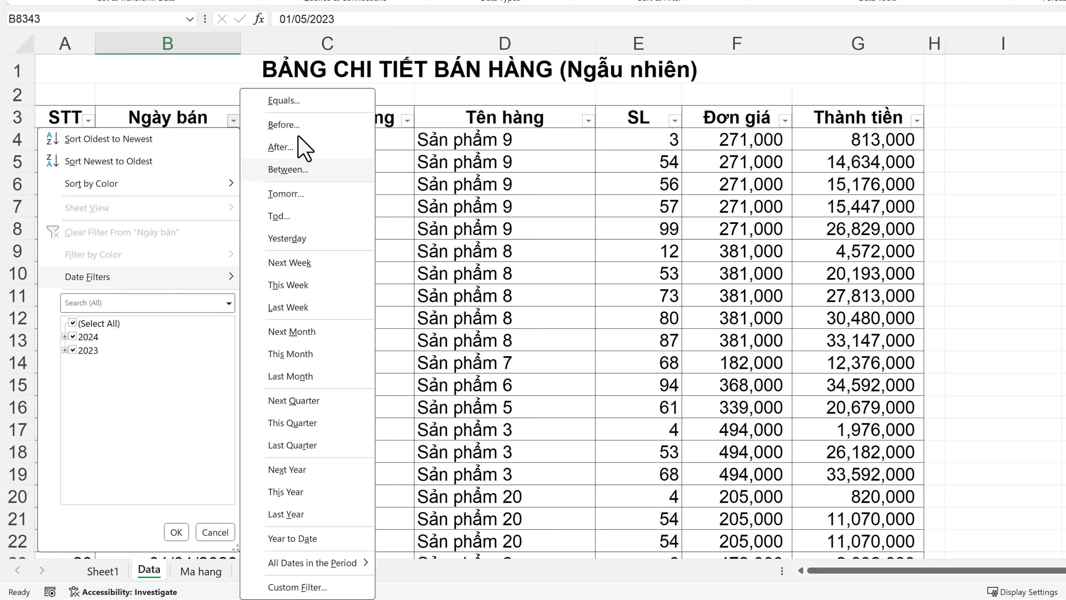
click(294, 109)
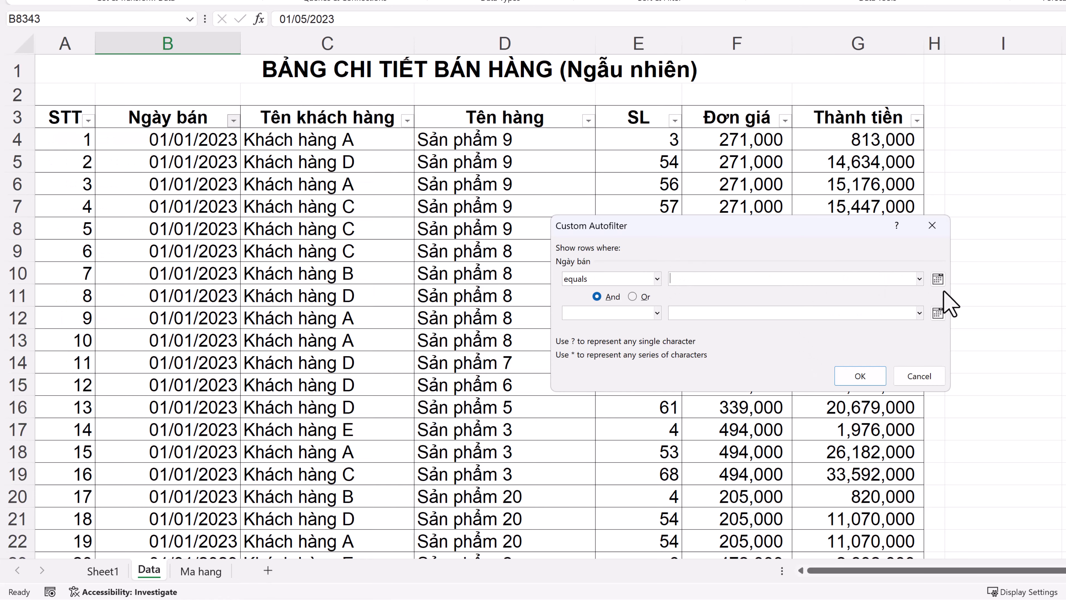
click(937, 279)
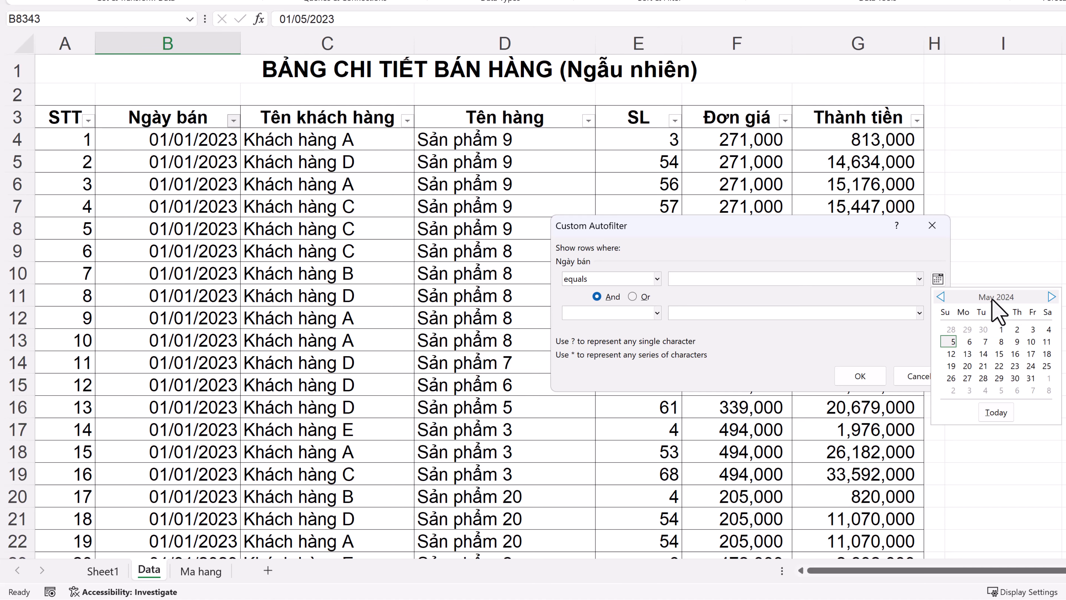
click(952, 342)
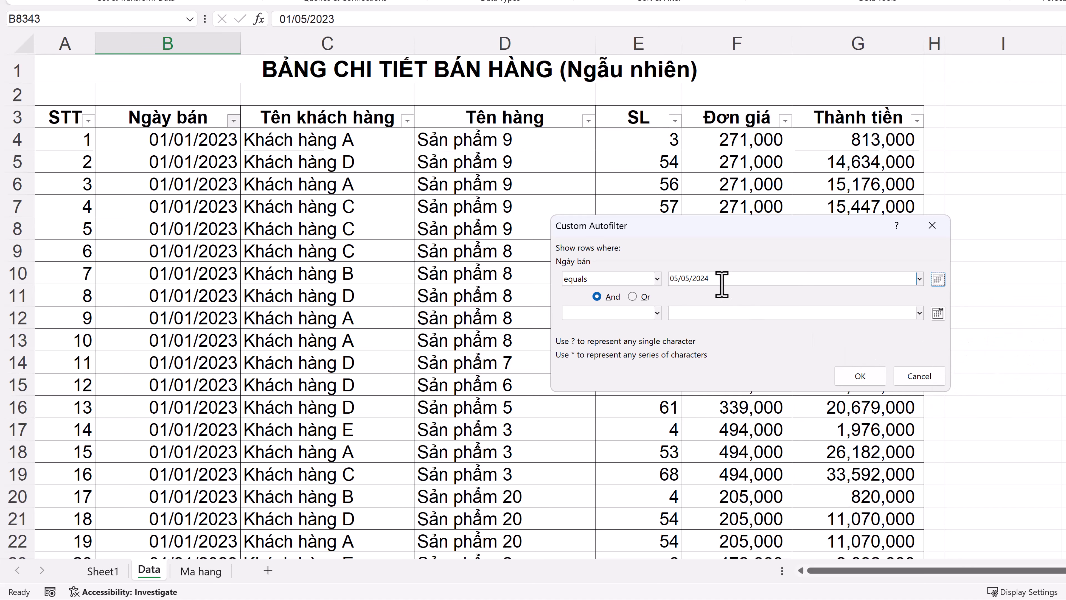
click(857, 375)
scroll(205, 280, down, 3)
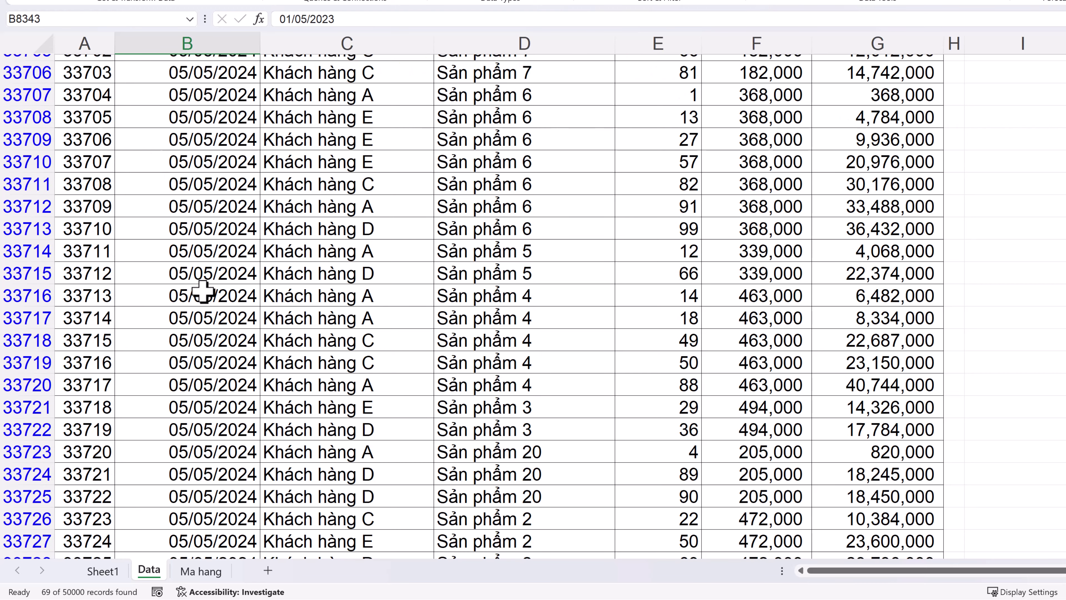
scroll(219, 205, up, 3)
click(213, 160)
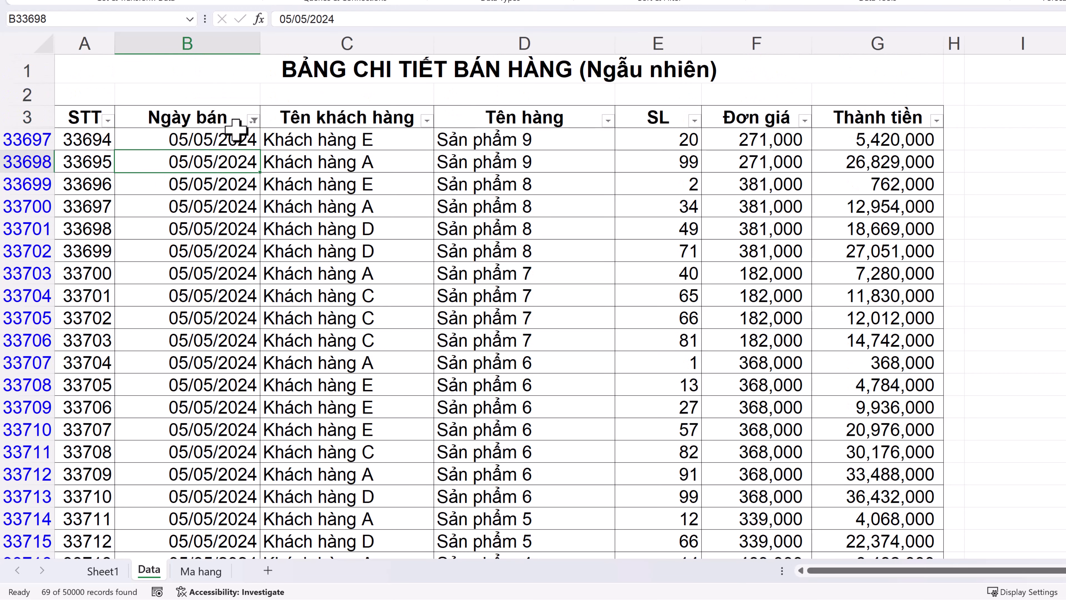
Apply a custom date filter on Ngày bán with the condition is before 27/02/2024.
click(253, 120)
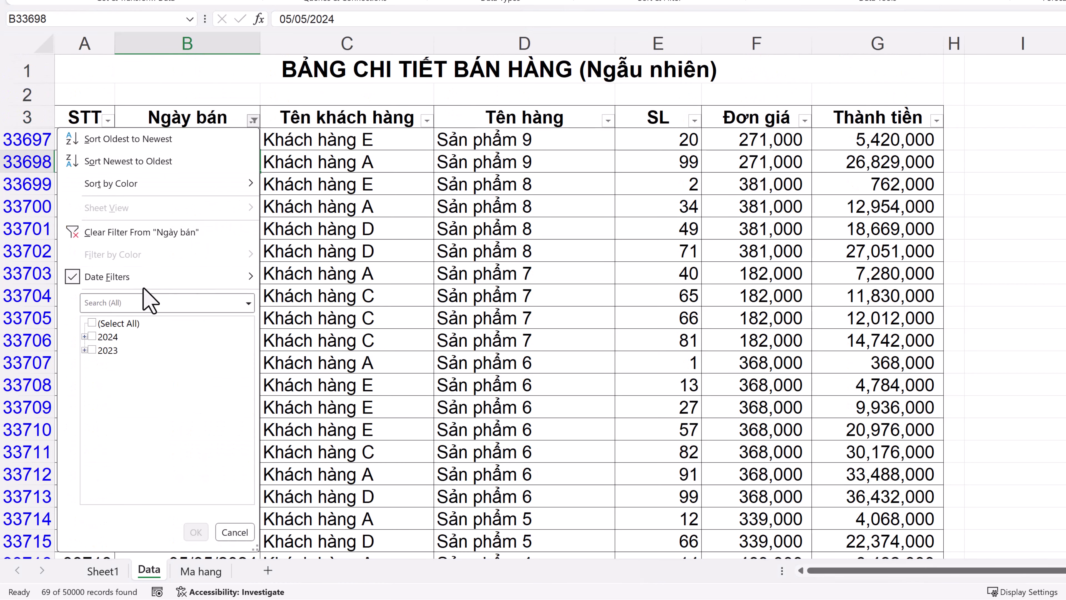
mouse_move(245, 276)
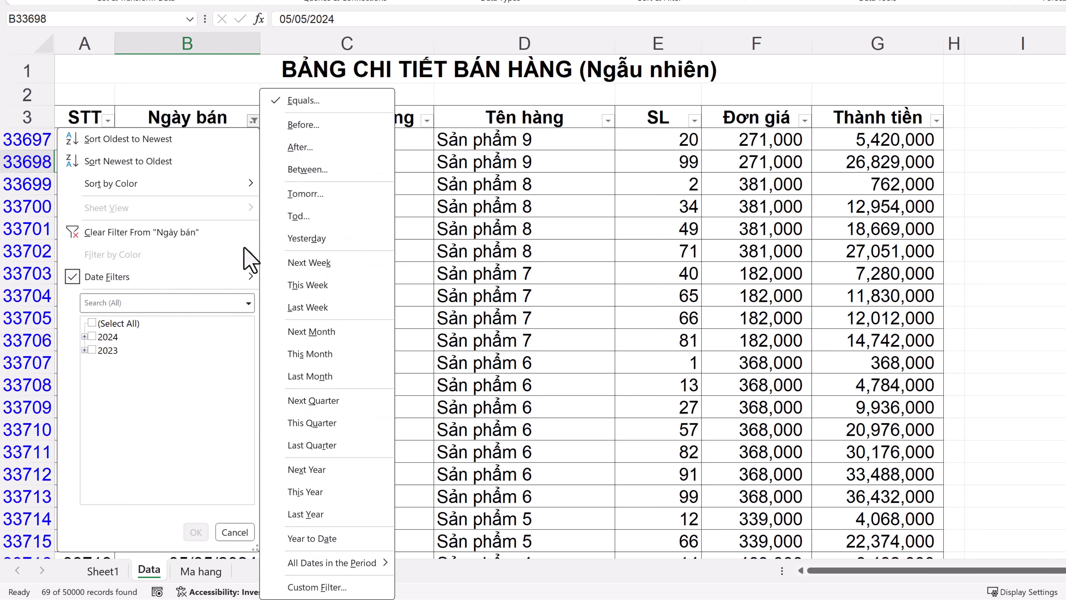
click(316, 126)
click(938, 279)
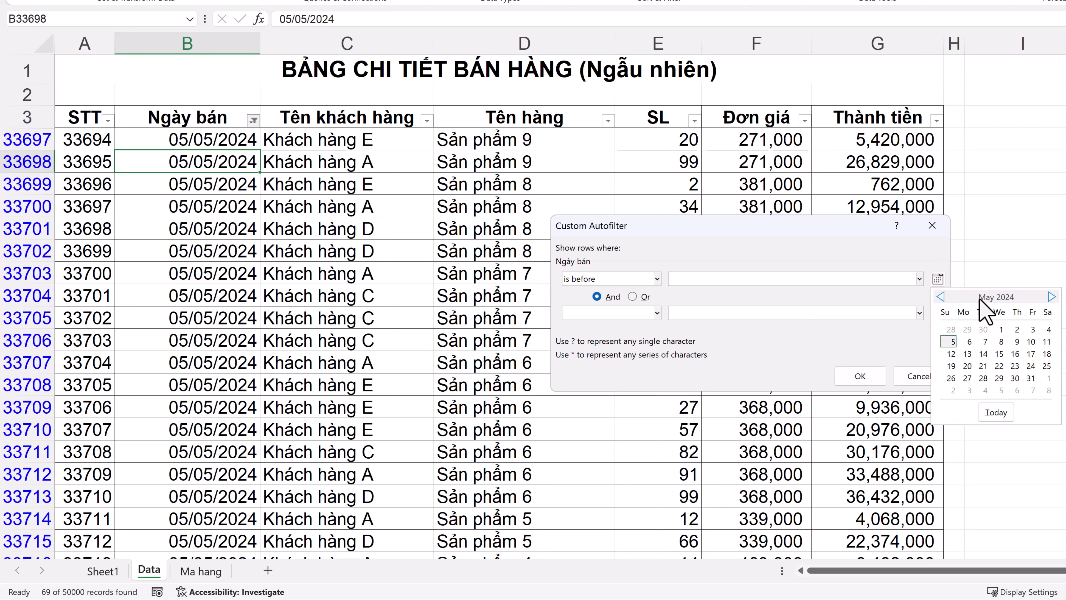
click(941, 297)
click(940, 297)
click(941, 297)
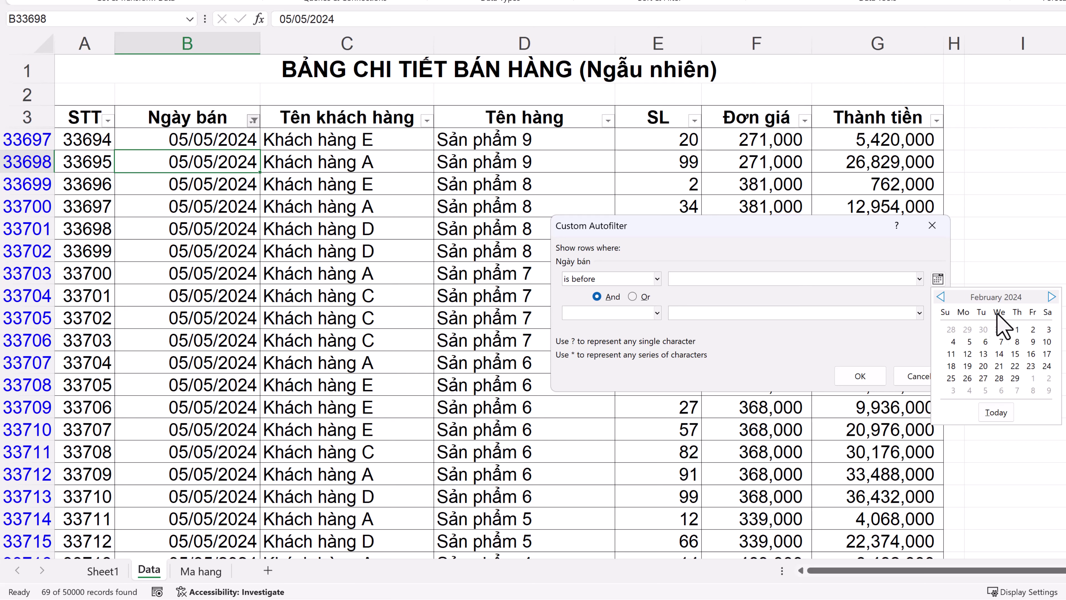
click(983, 378)
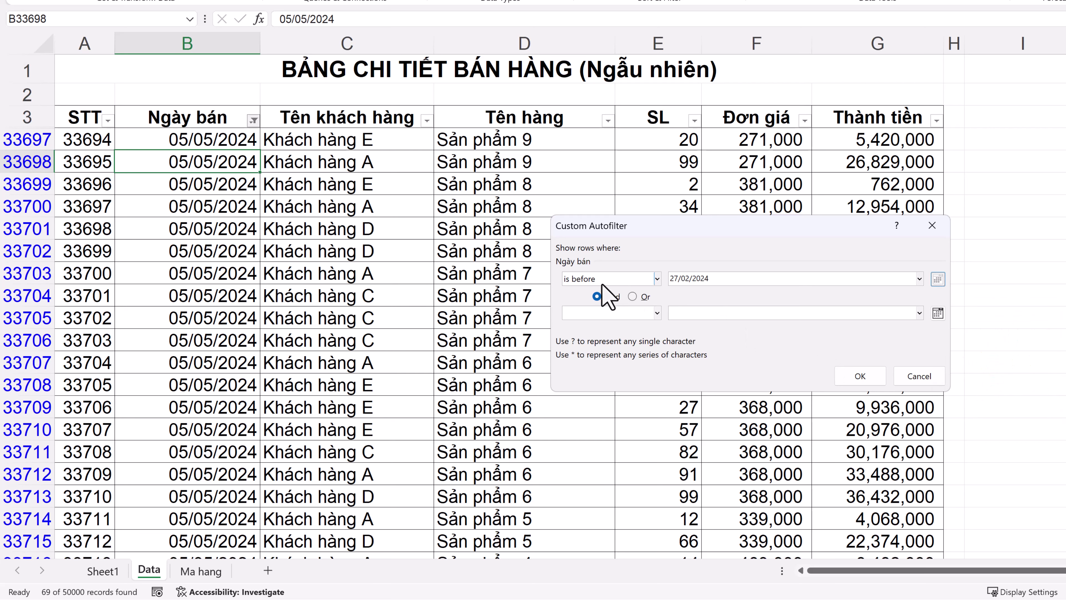
click(861, 376)
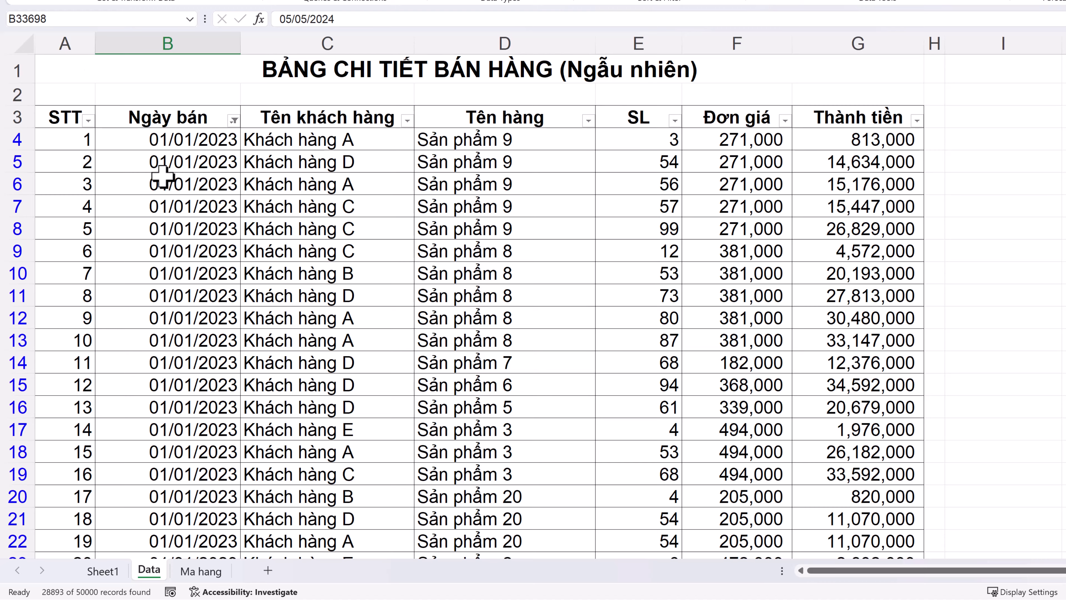
Check the Ngày bán dates in the filtered rows through to the last record and return to the header.
scroll(105, 305, down, 20)
scroll(161, 305, down, 20)
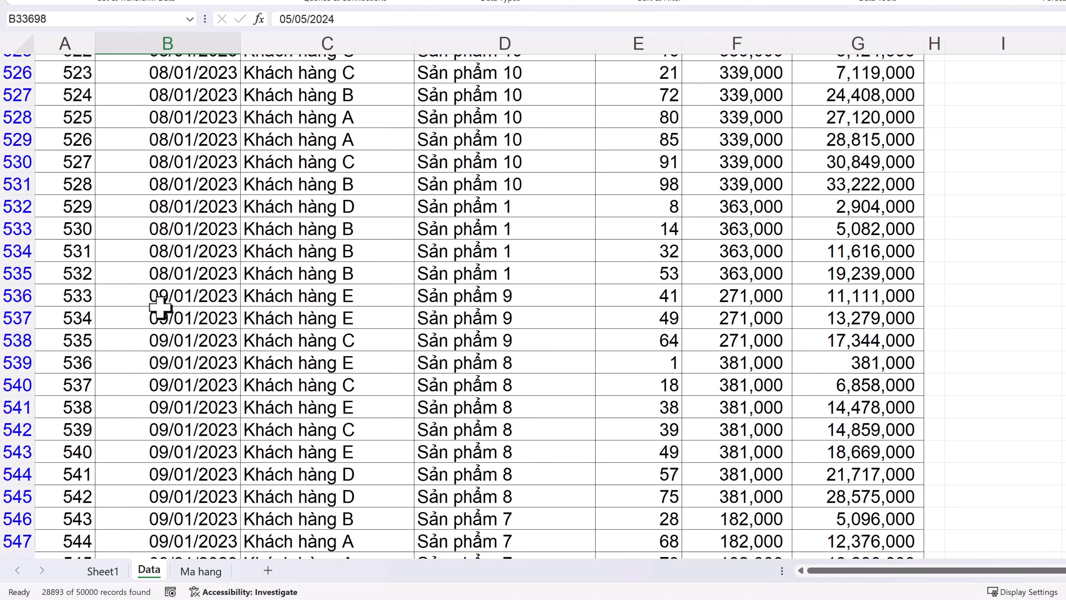
key(ctrl+Down)
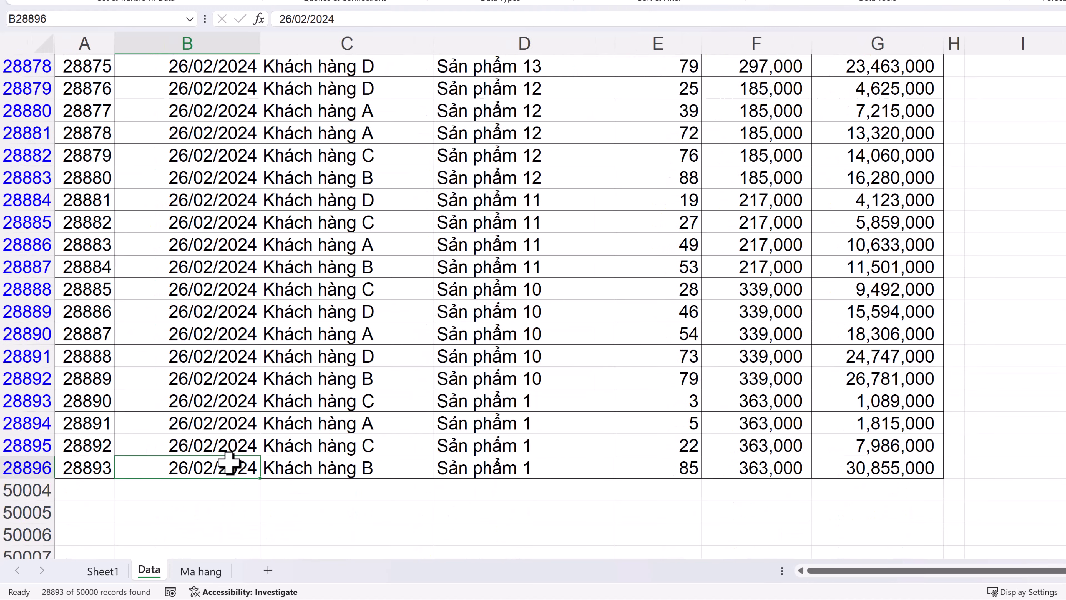
click(233, 408)
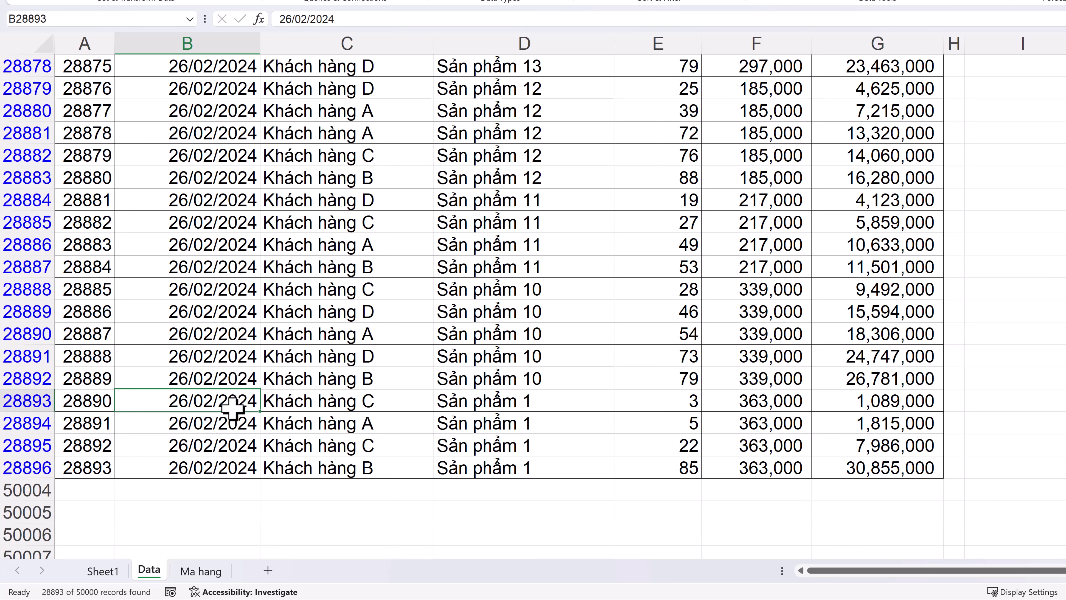
key(ctrl+Up)
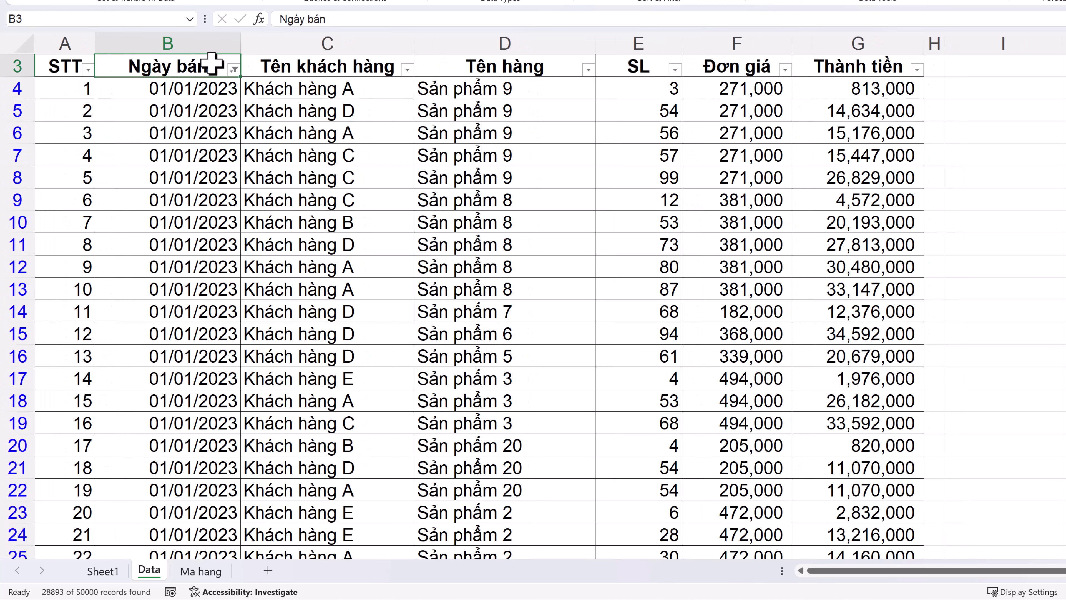
Start a Between date filter on Ngày bán with the condition is after or equal to 01/01/2024.
click(234, 69)
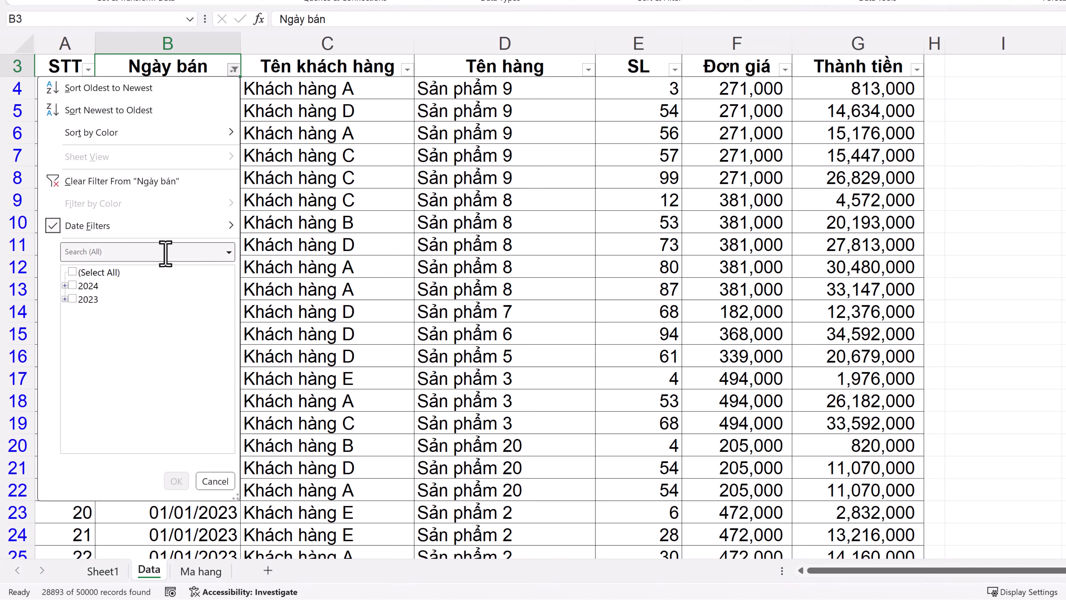
mouse_move(172, 229)
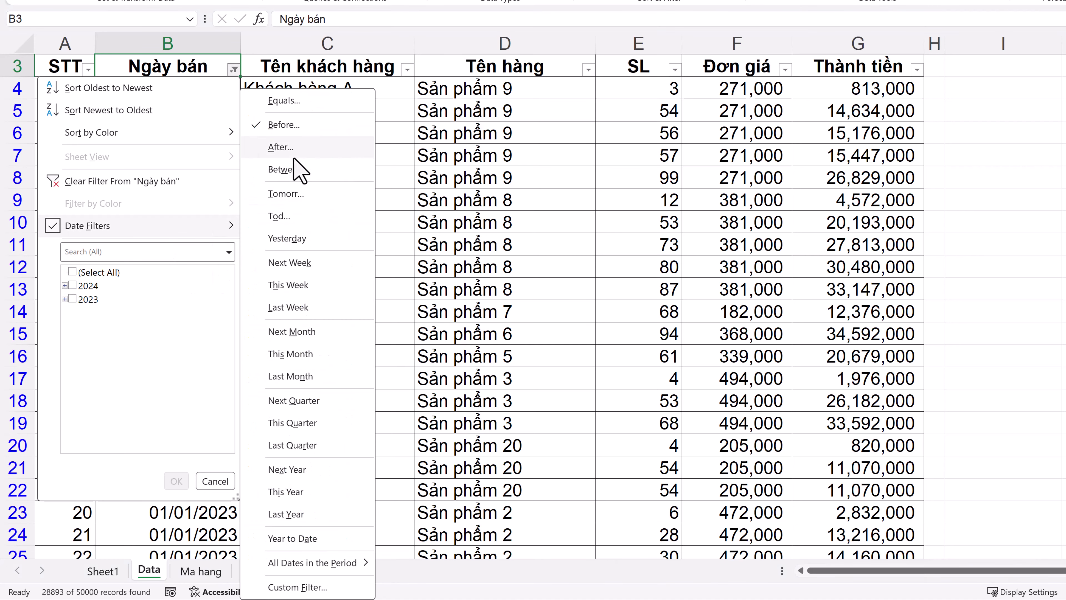
click(301, 172)
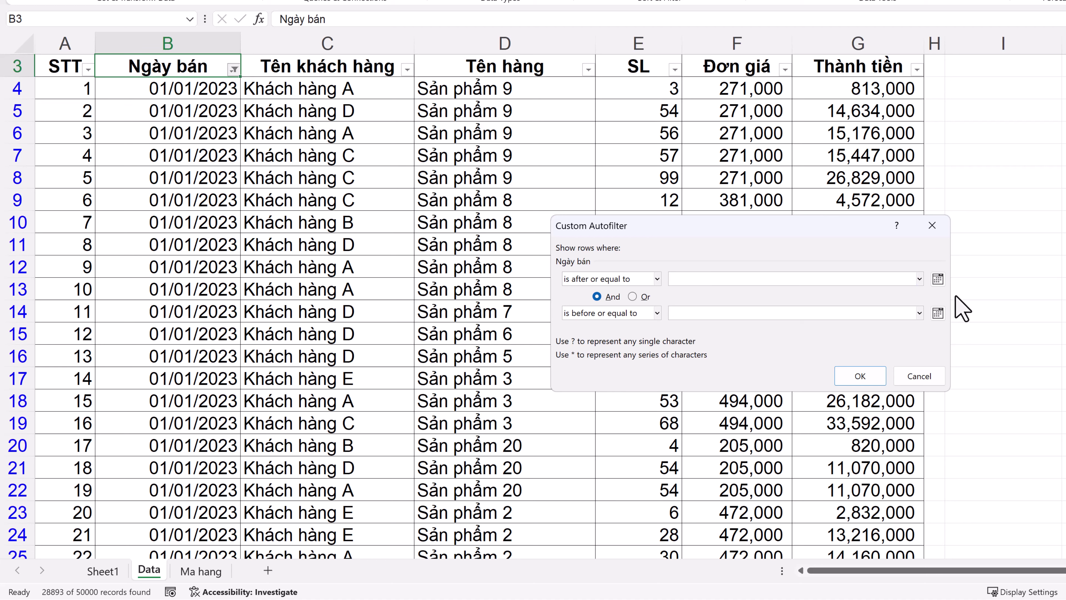
click(938, 279)
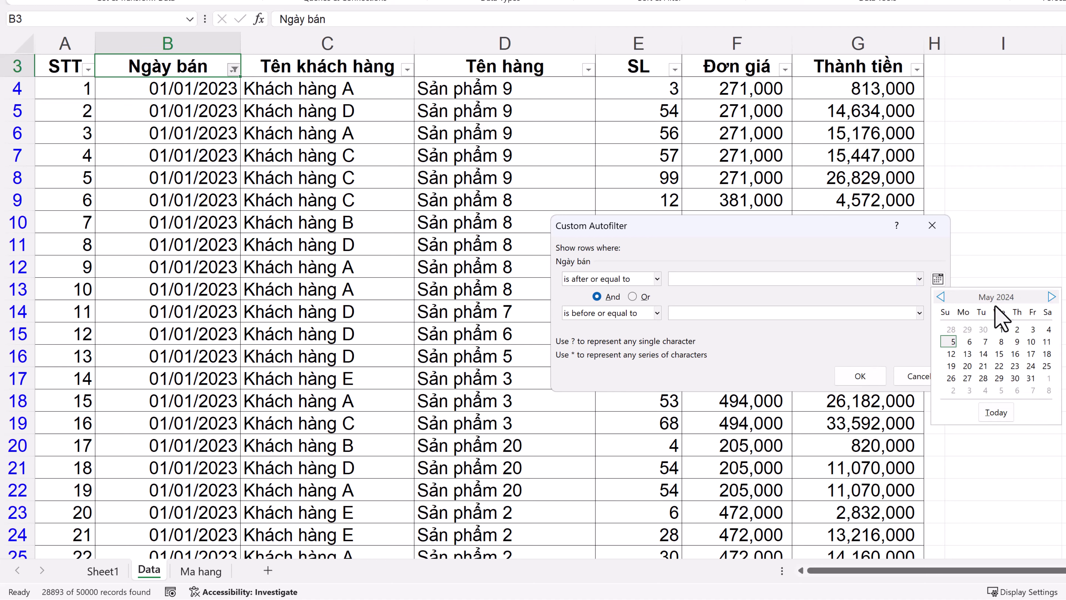
click(941, 297)
click(941, 296)
click(941, 297)
click(941, 297)
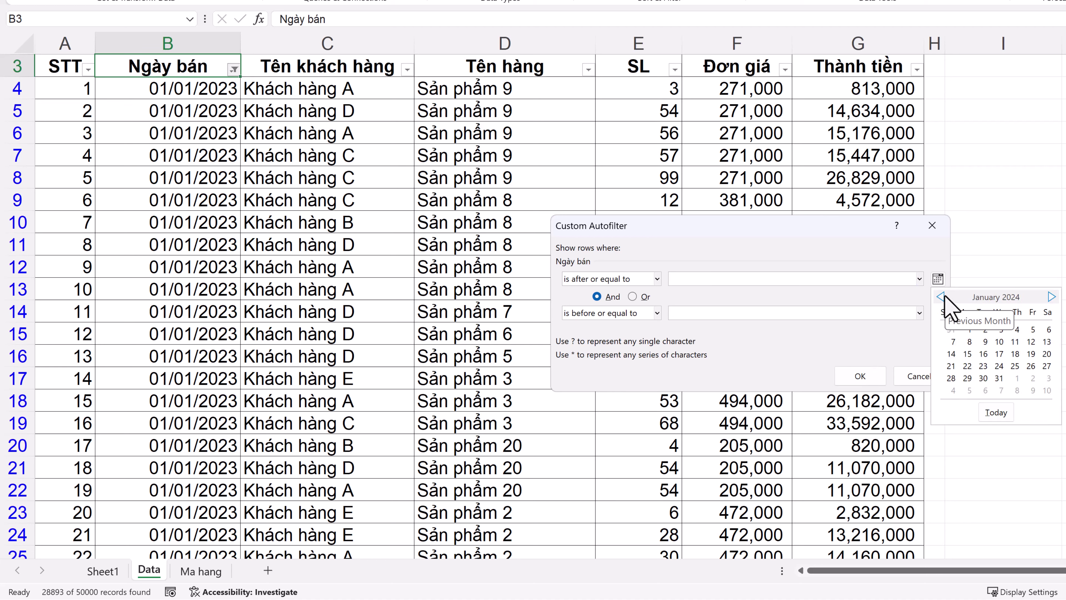
click(968, 330)
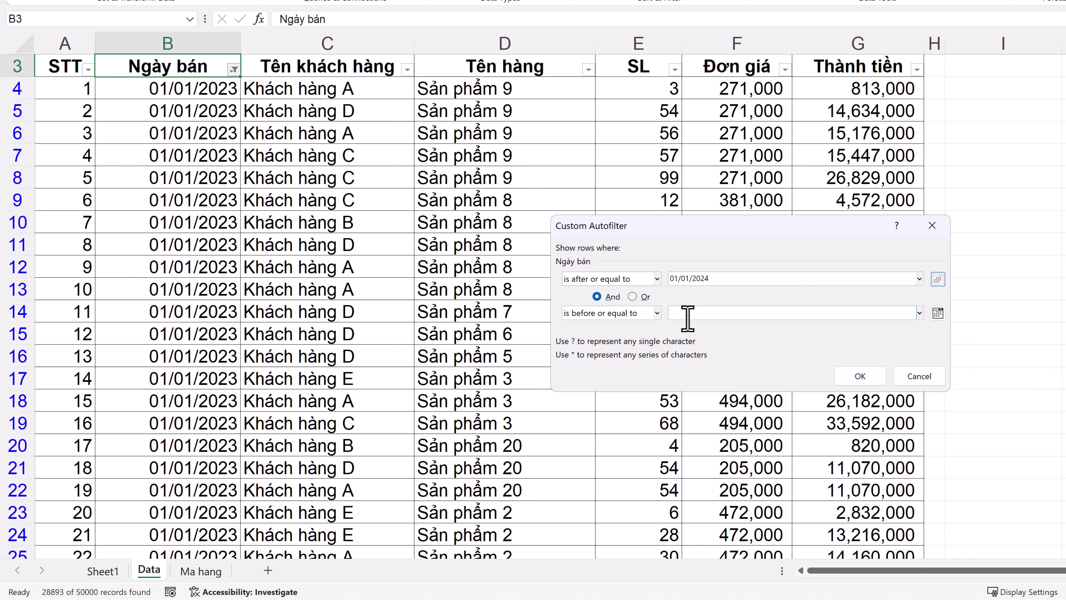
Set the second Ngày bán condition to is before or equal to 31/03/2024 and apply the filter.
double_click(699, 277)
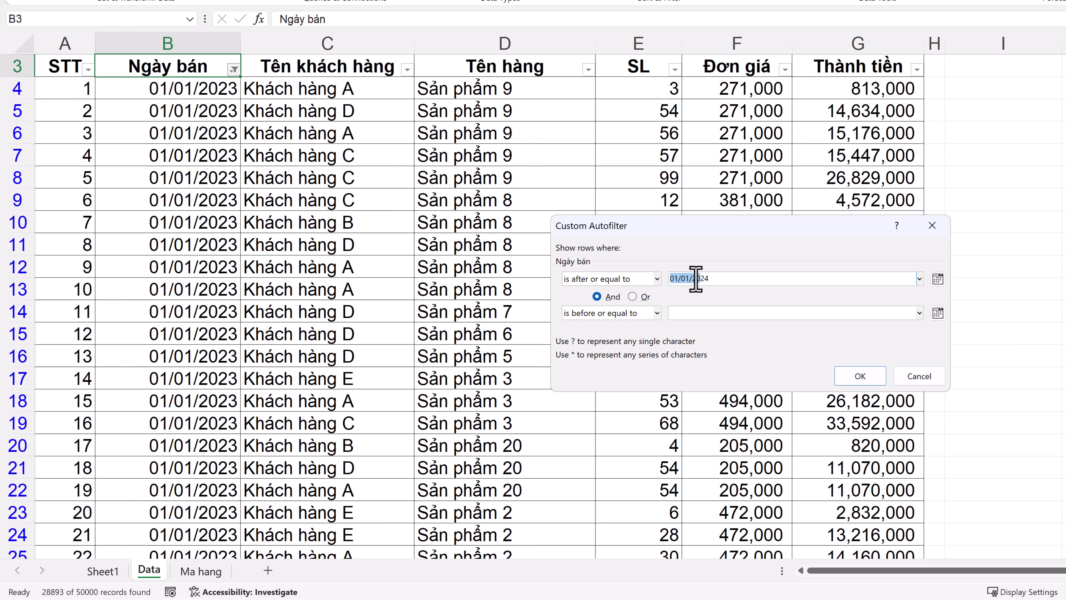
click(706, 313)
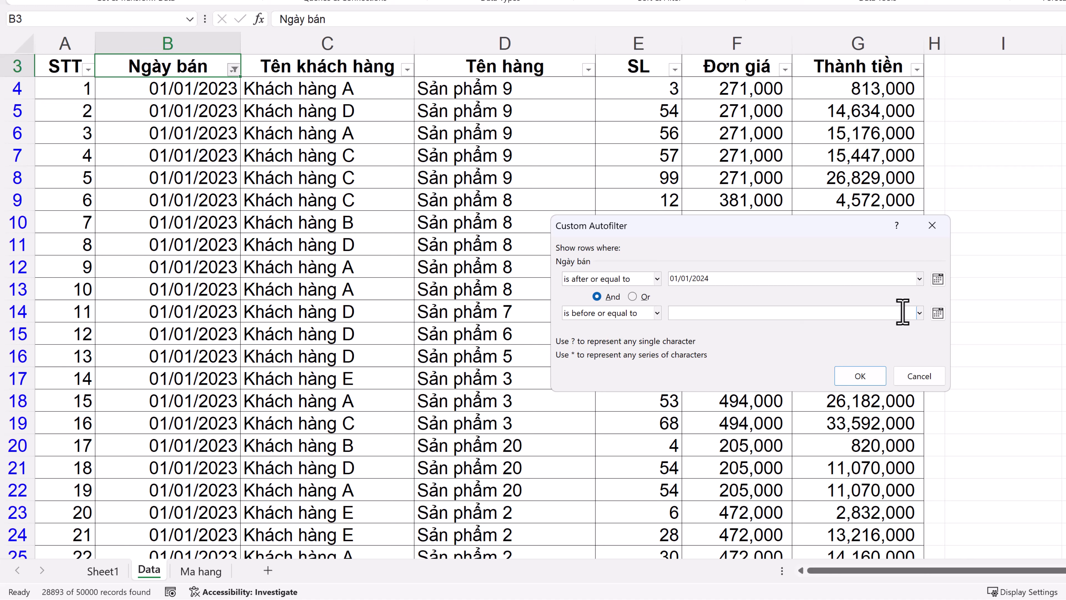
click(938, 312)
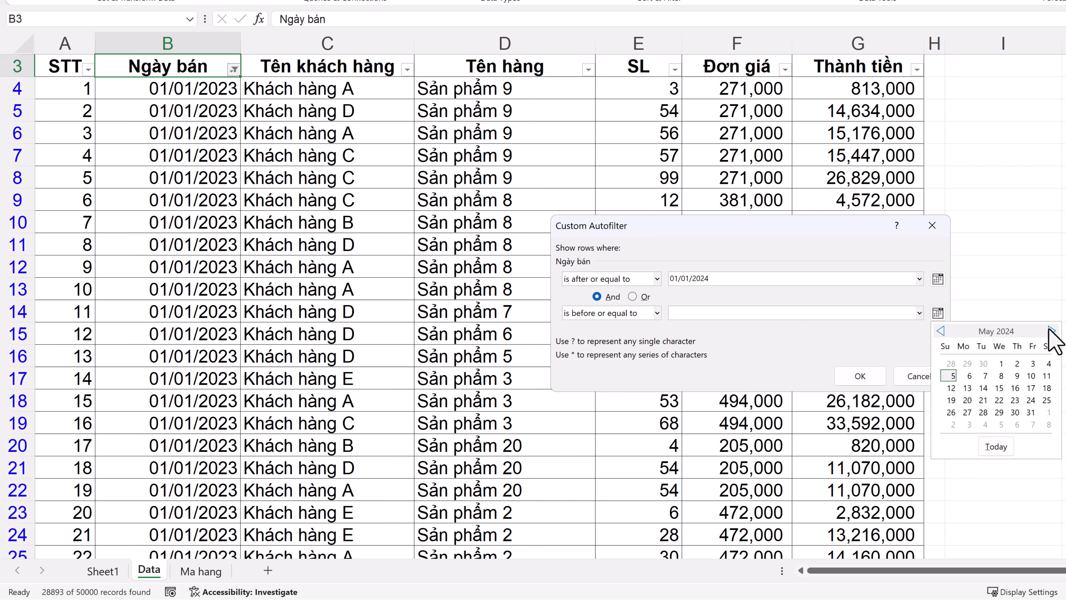
click(941, 330)
click(940, 330)
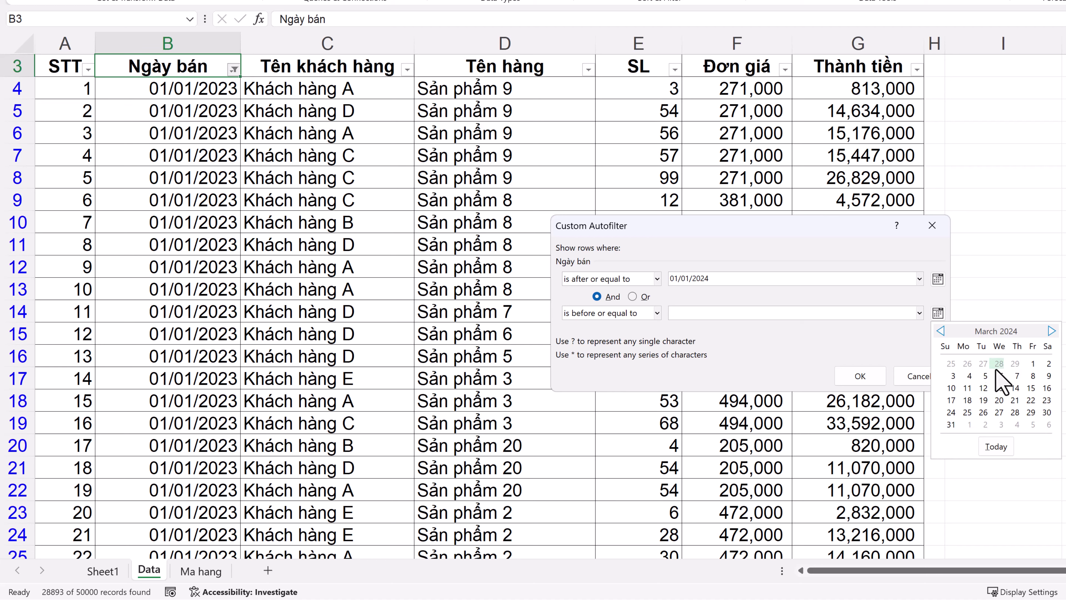
click(957, 422)
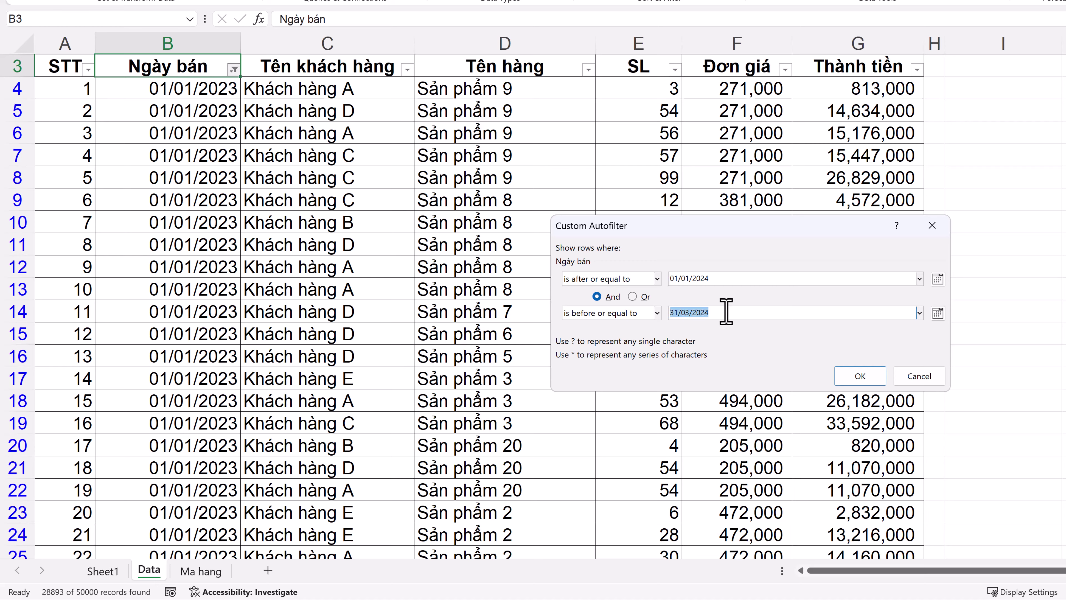
click(705, 278)
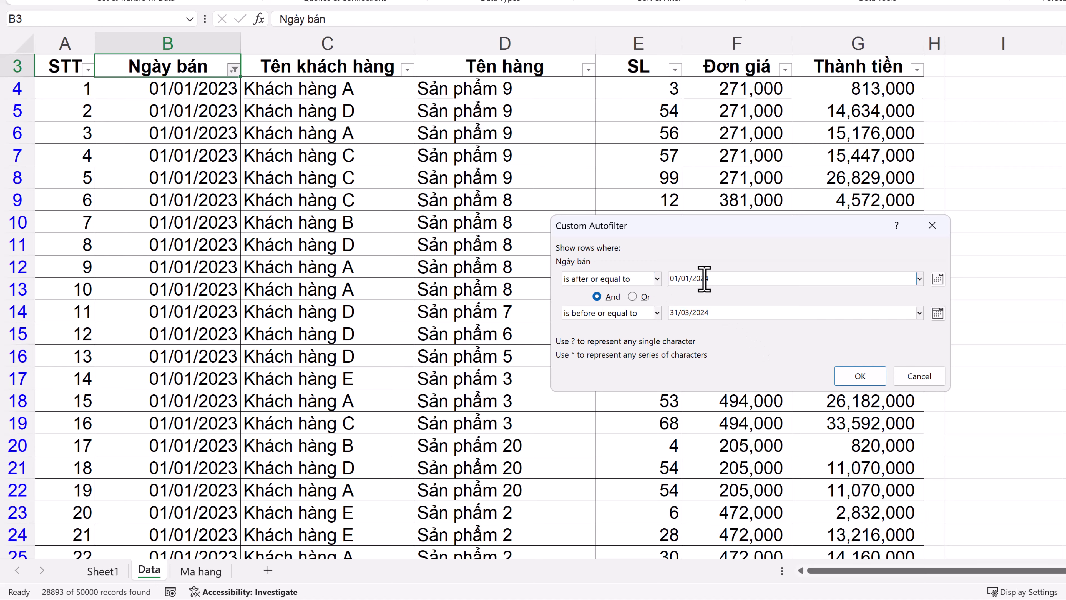
click(860, 375)
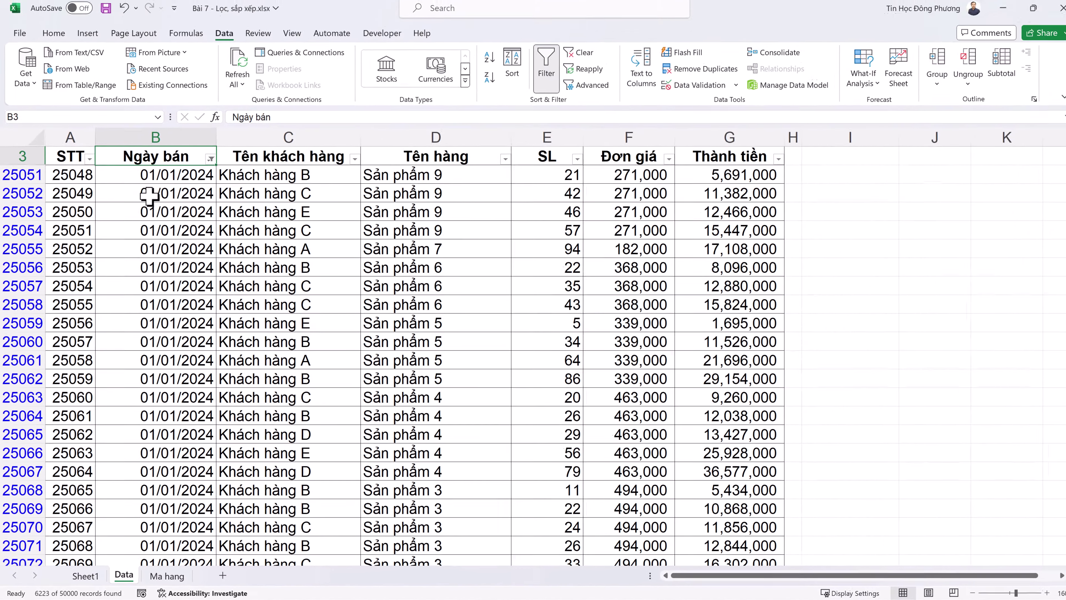
Examine the first and last Ngày bán dates of the records filtered between 01/01/2024 and 31/03/2024.
click(150, 203)
scroll(157, 210, down, 2)
scroll(156, 210, down, 20)
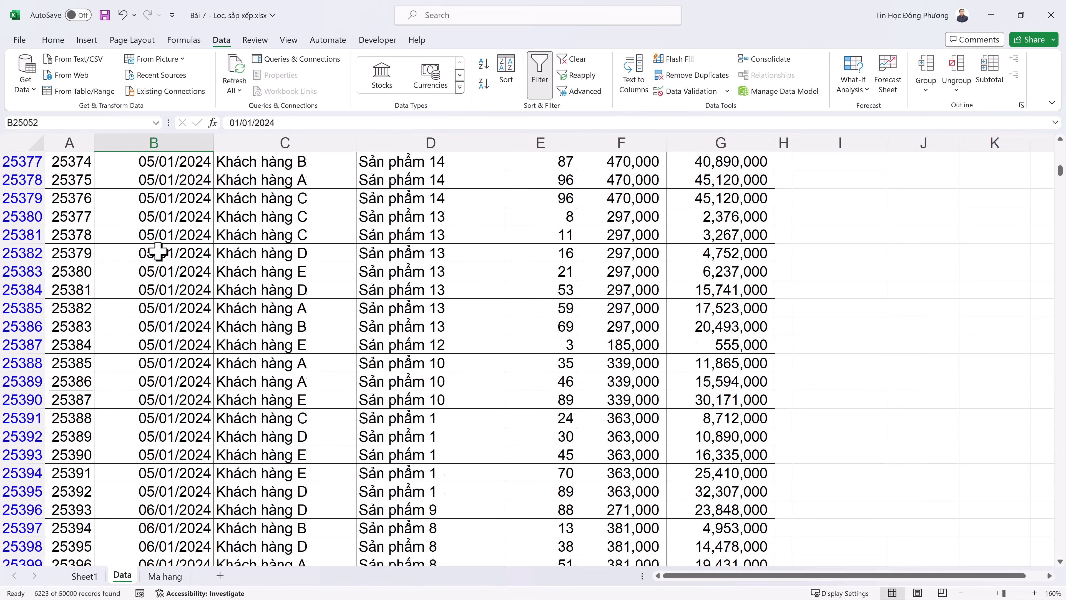
scroll(158, 251, down, 20)
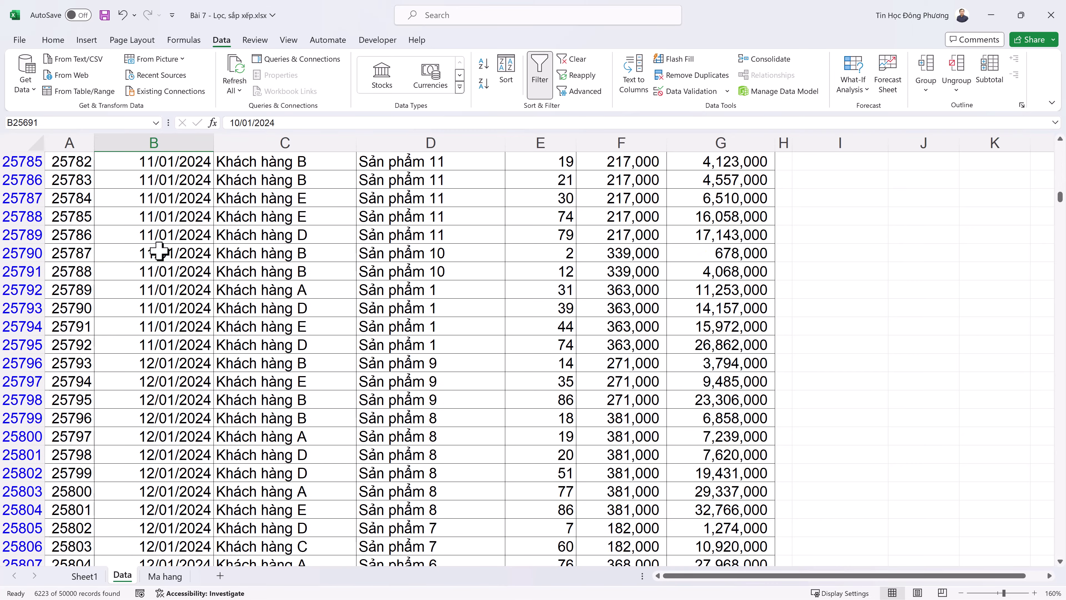
click(192, 234)
key(ctrl+Down)
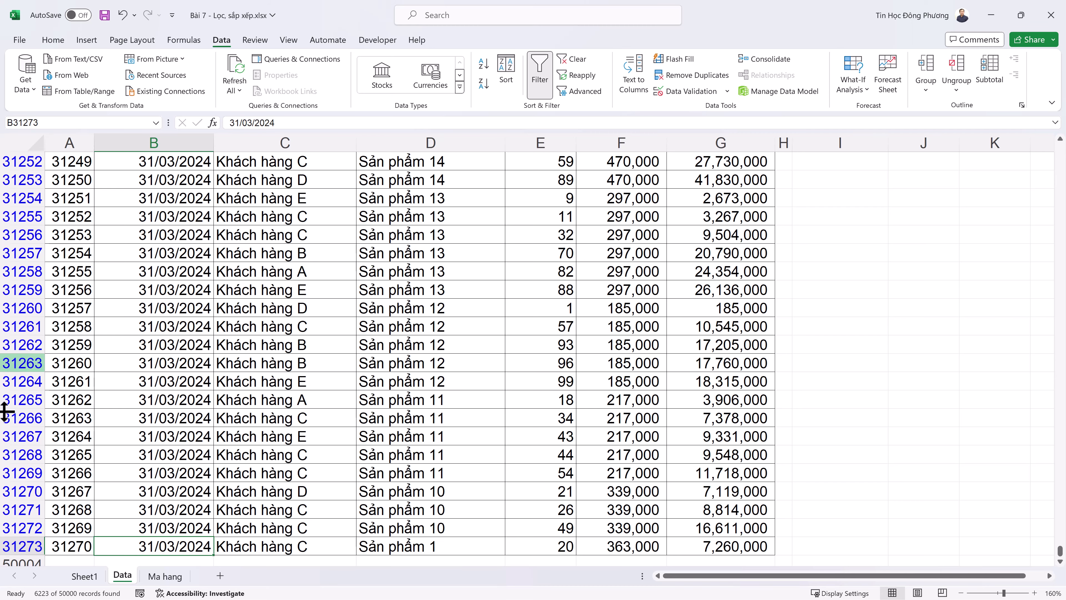
scroll(152, 474, down, 1)
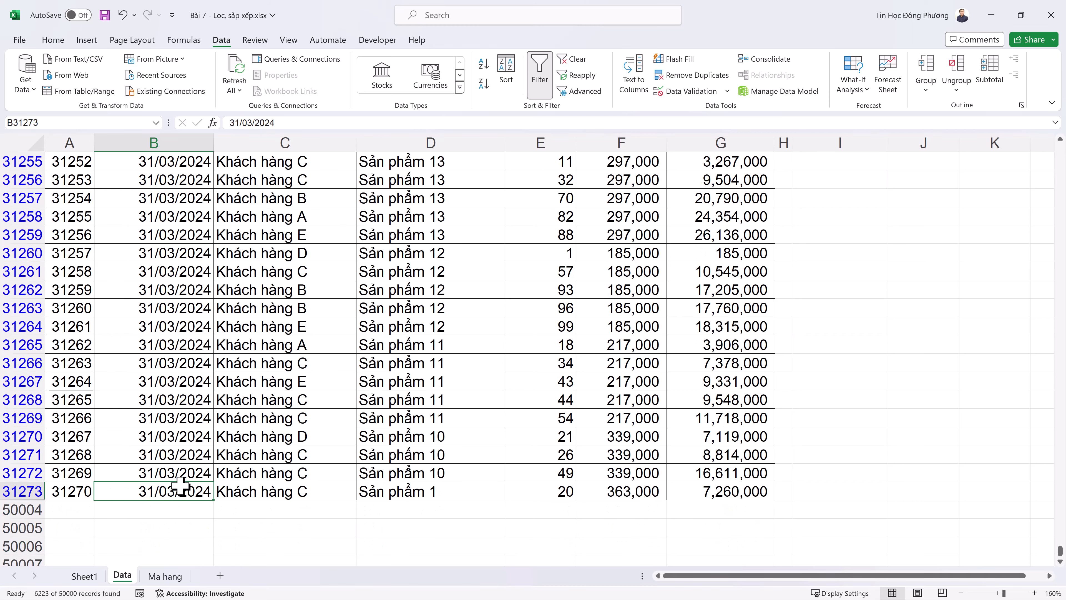
key(ctrl+Up)
scroll(181, 486, up, 1)
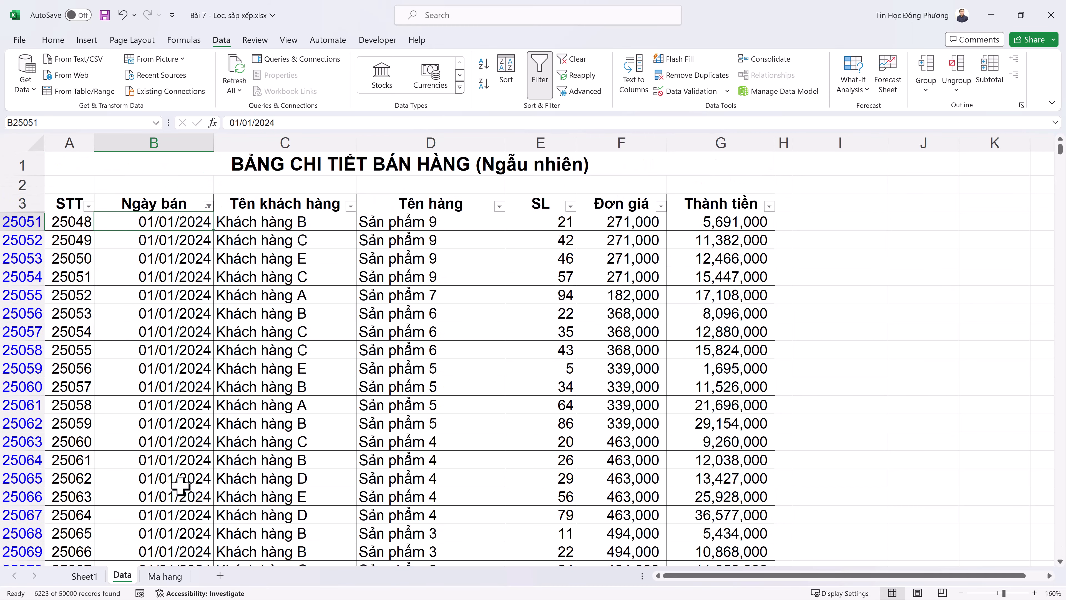
Filter Ngày bán with the preset Today date condition.
click(207, 205)
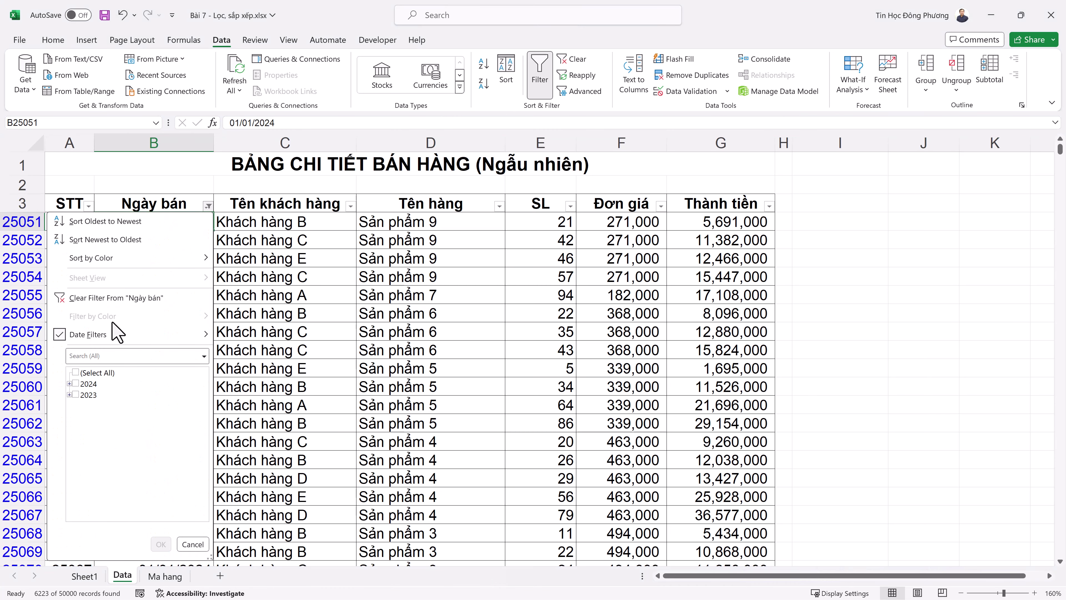
mouse_move(110, 334)
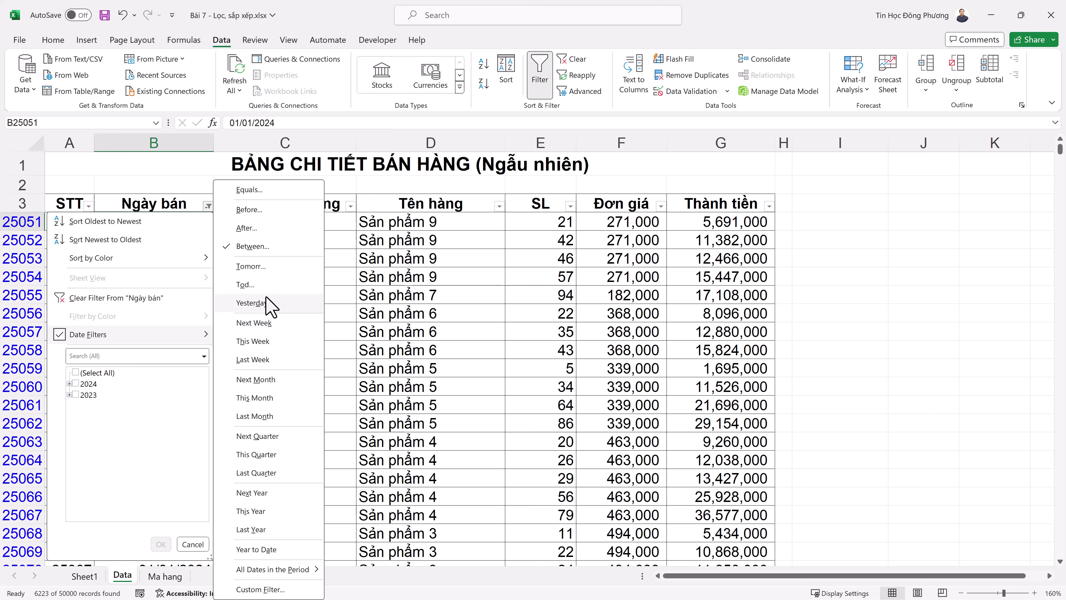
click(252, 285)
scroll(170, 273, down, 5)
scroll(172, 277, up, 5)
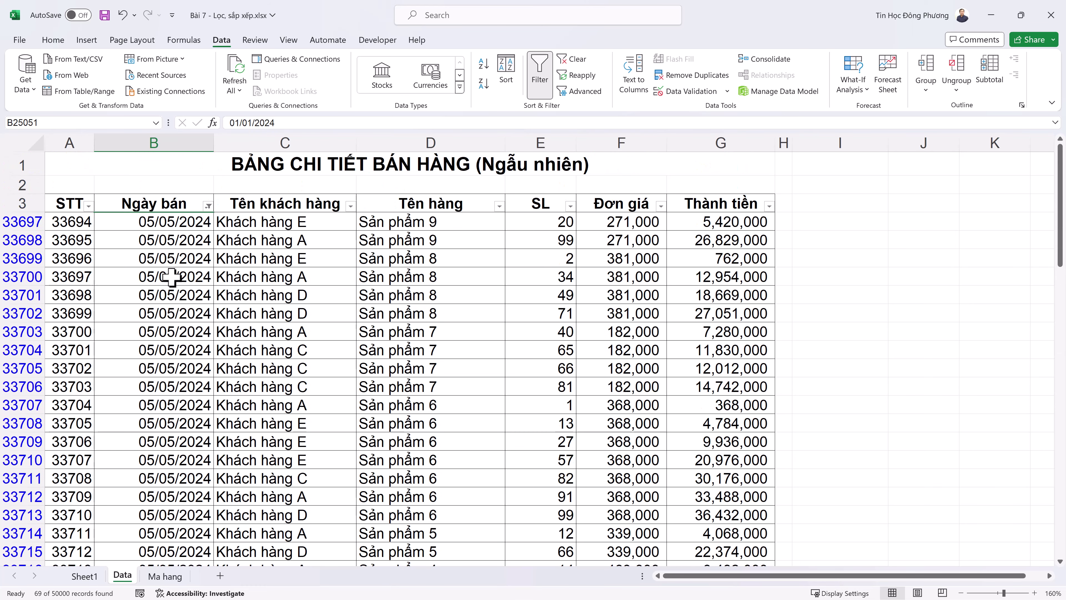
Check the Ngày bán values of today's filtered records and look over the preset date filter options.
click(169, 240)
click(179, 294)
click(189, 257)
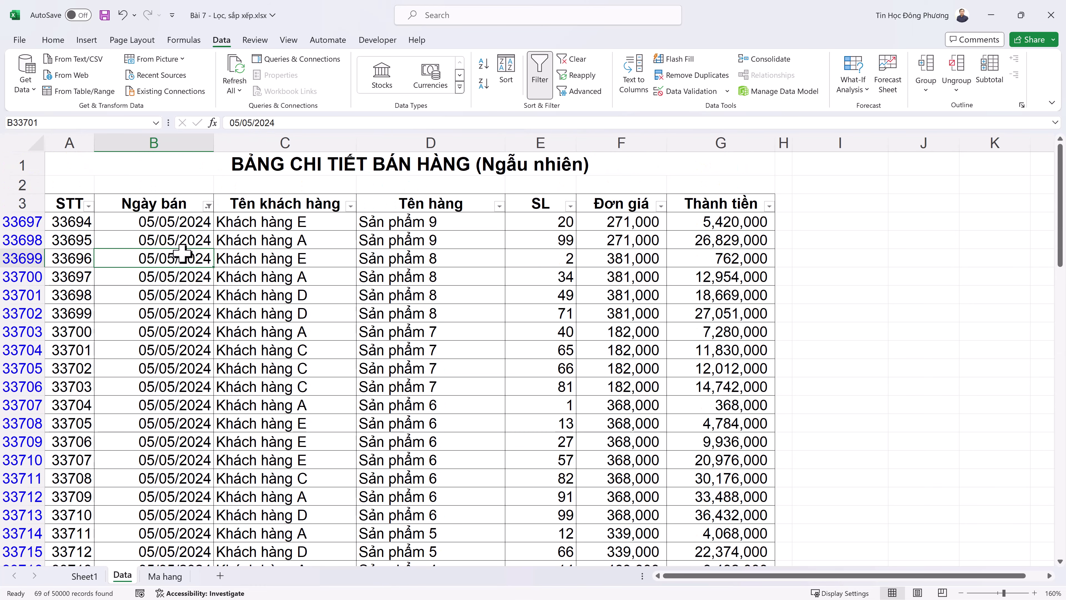
click(208, 206)
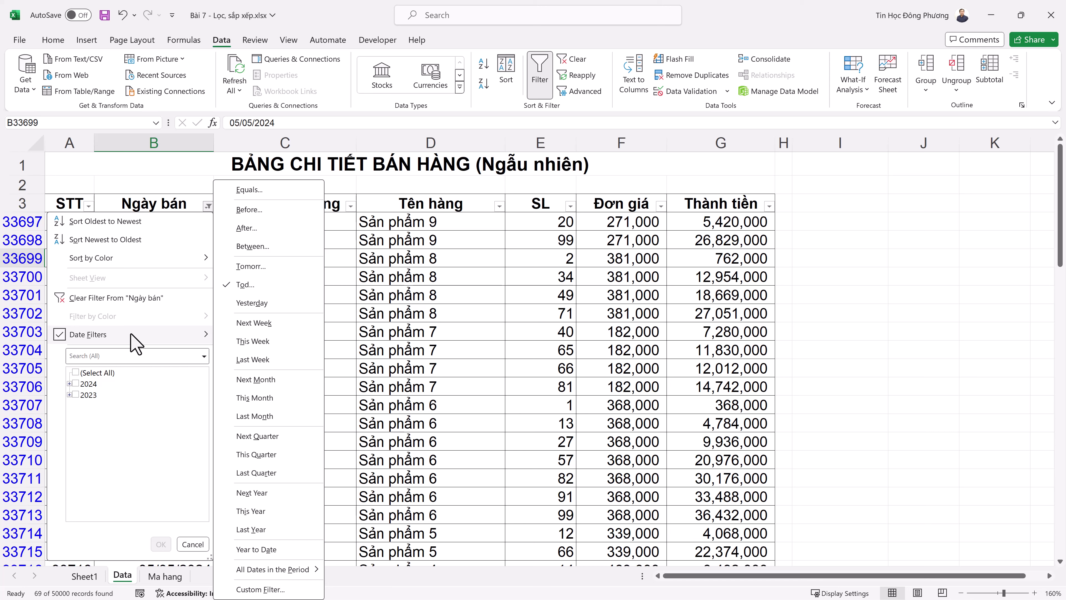
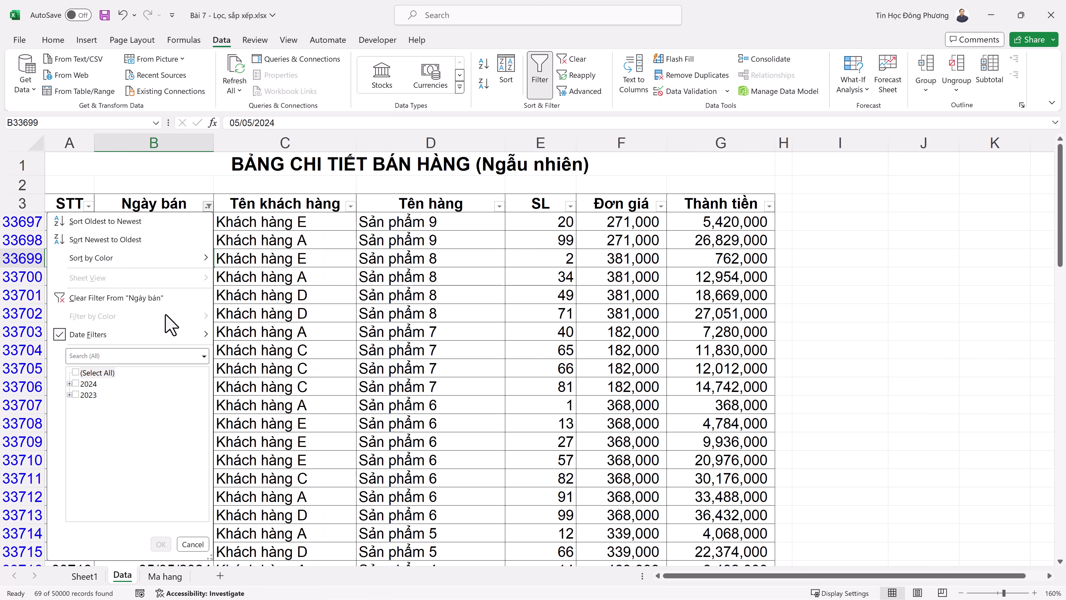
click(193, 544)
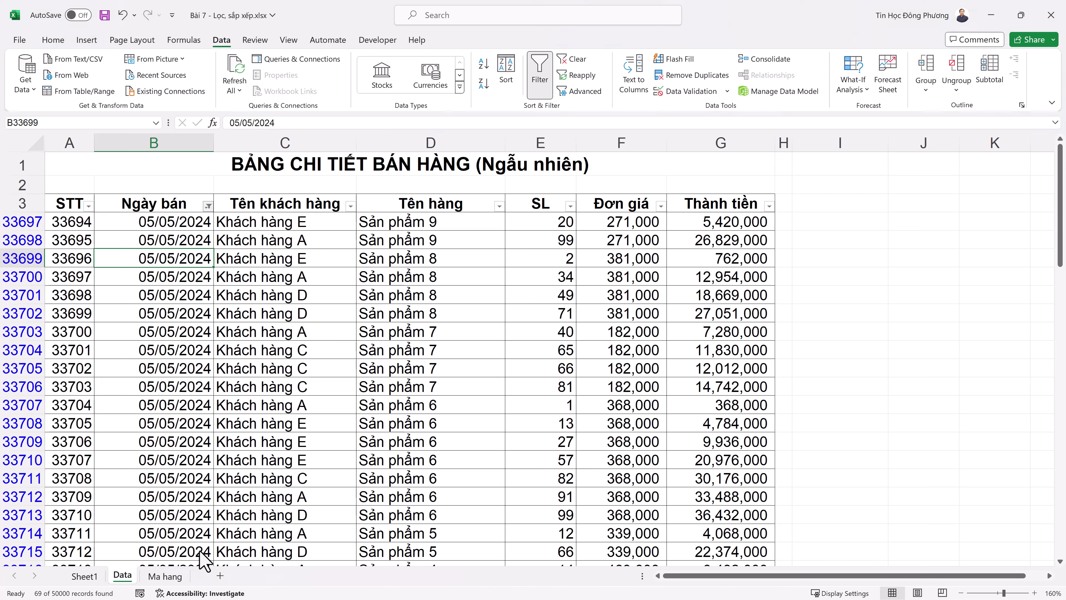
Clear the Ngày bán filter to bring back all sales records.
click(304, 408)
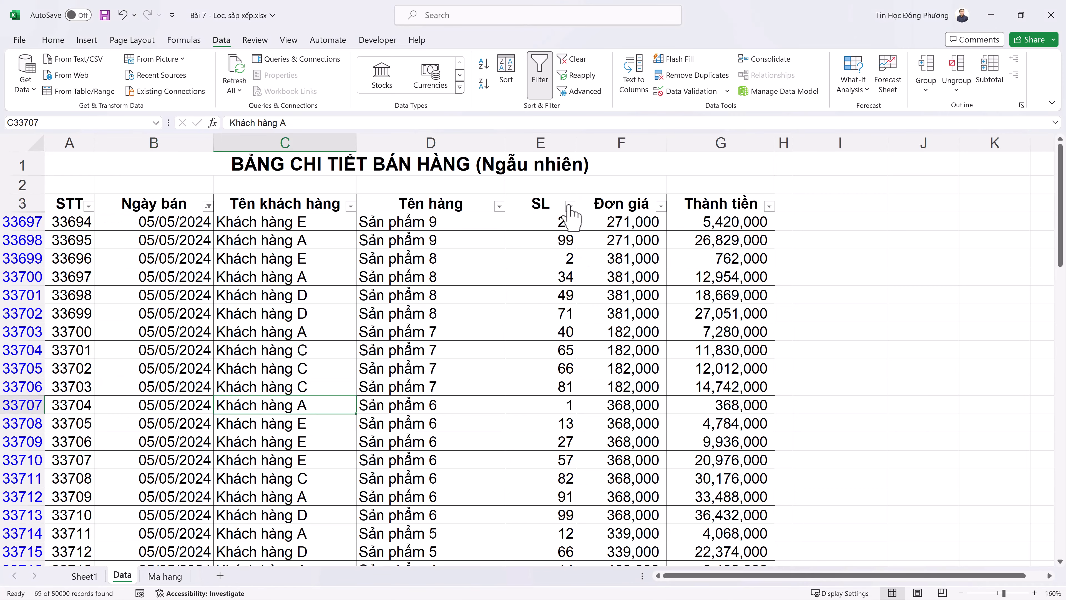
click(565, 292)
click(176, 296)
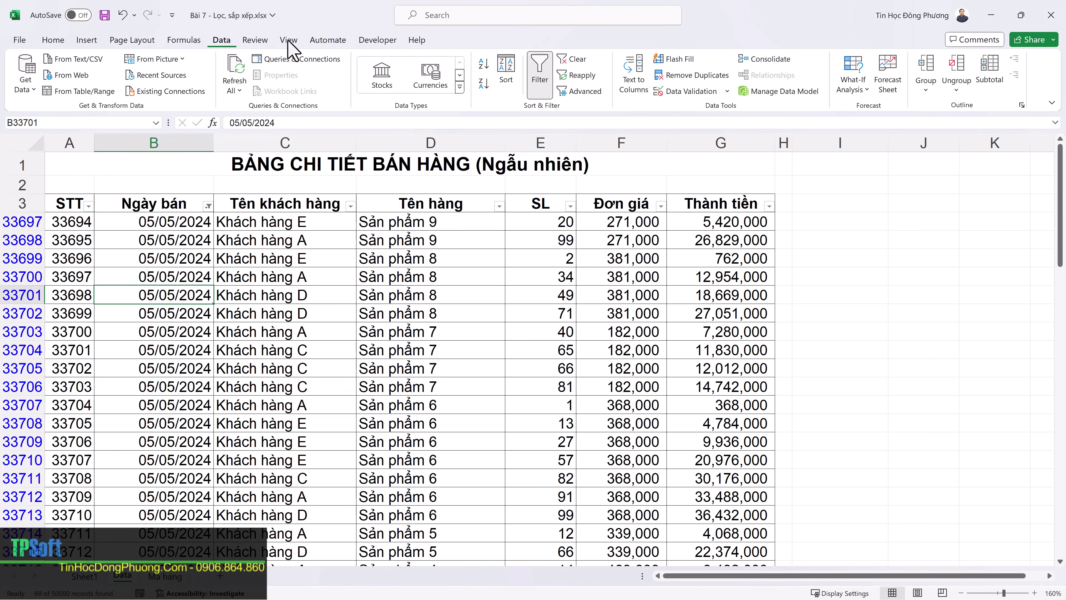
click(575, 59)
click(542, 280)
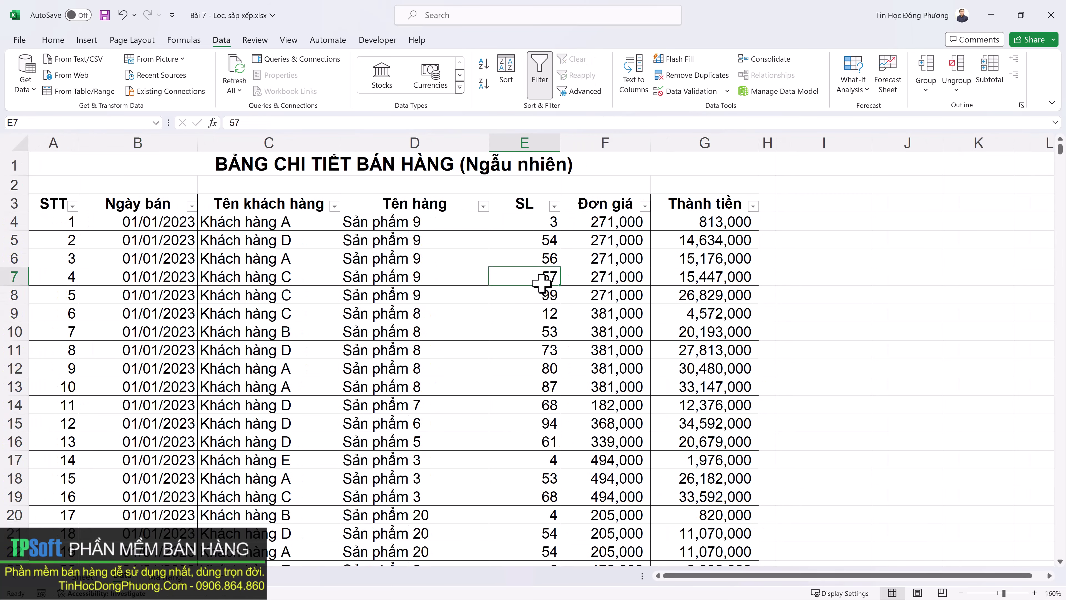
click(554, 206)
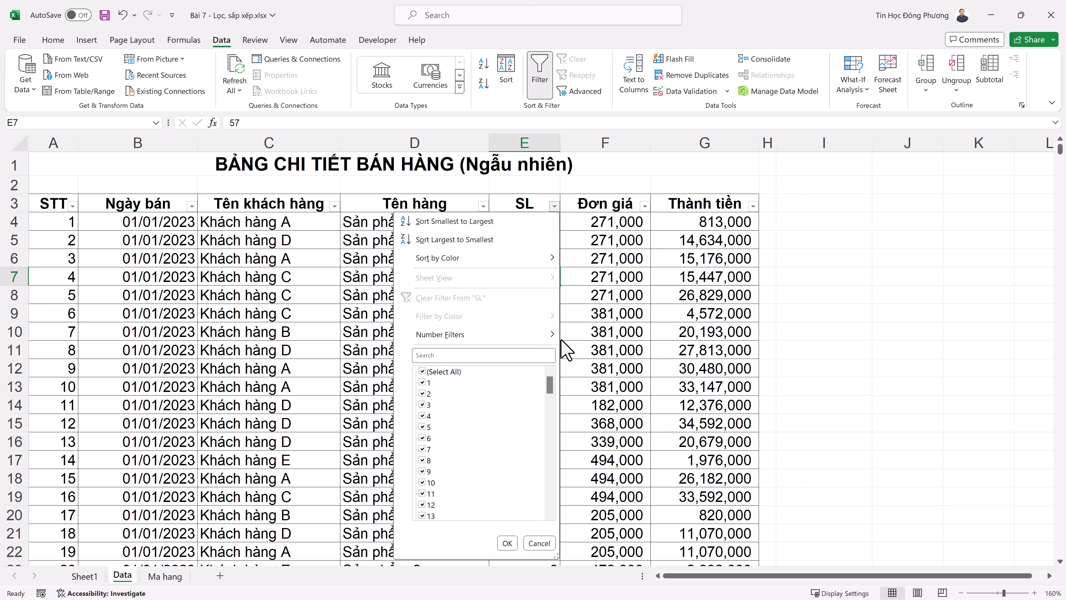
scroll(542, 406, down, 3)
scroll(541, 407, up, 3)
click(422, 372)
click(422, 382)
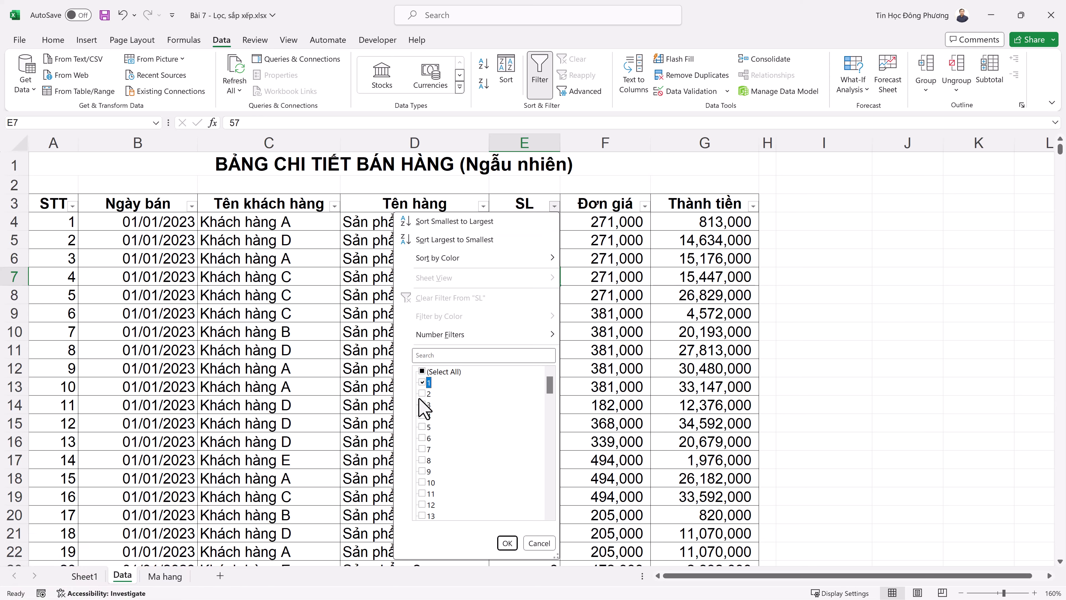
click(422, 405)
click(423, 415)
click(422, 383)
click(423, 415)
click(423, 404)
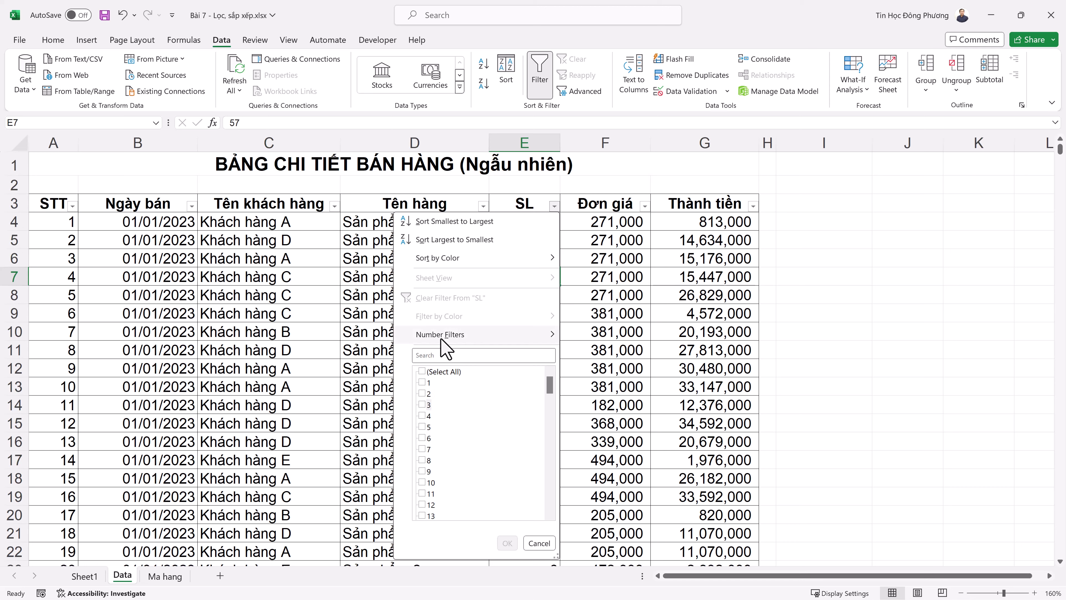
Filter SL for values greater than 50 and check the quantities in the filtered rows.
mouse_move(441, 338)
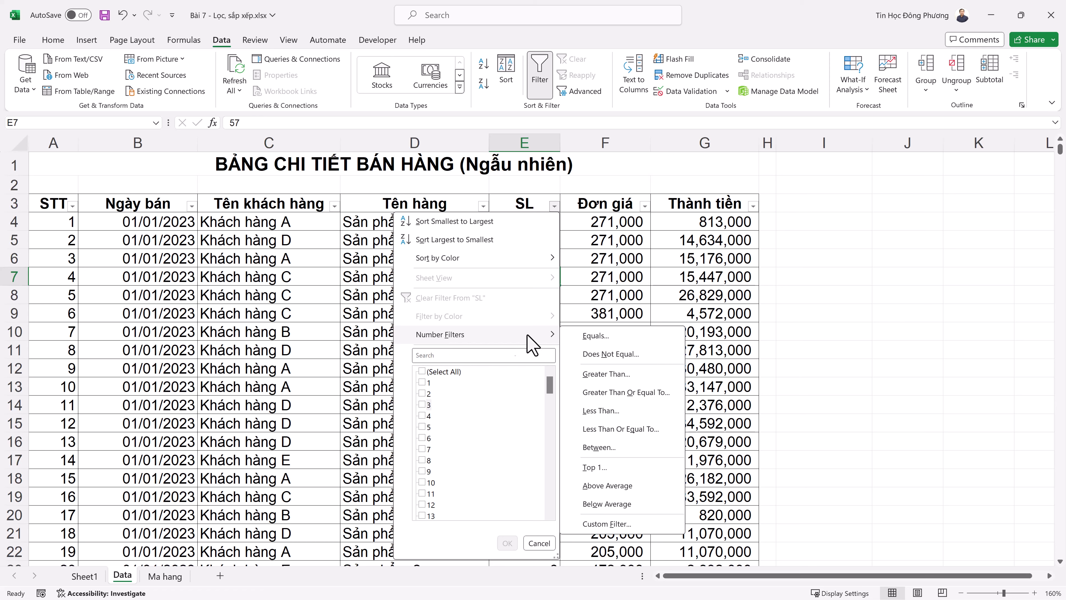
click(604, 375)
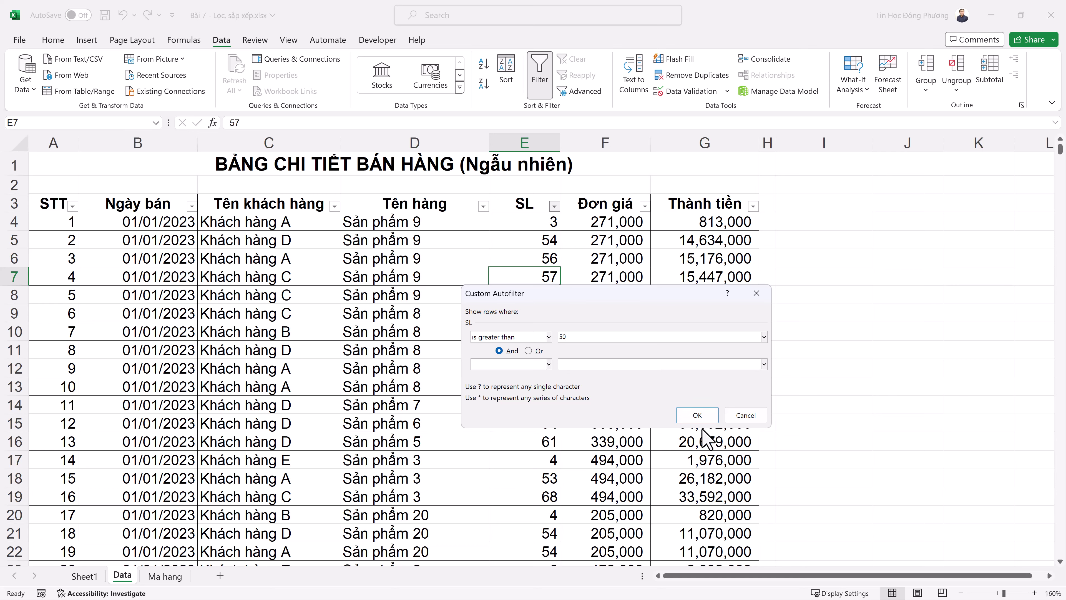
click(708, 418)
scroll(517, 277, down, 10)
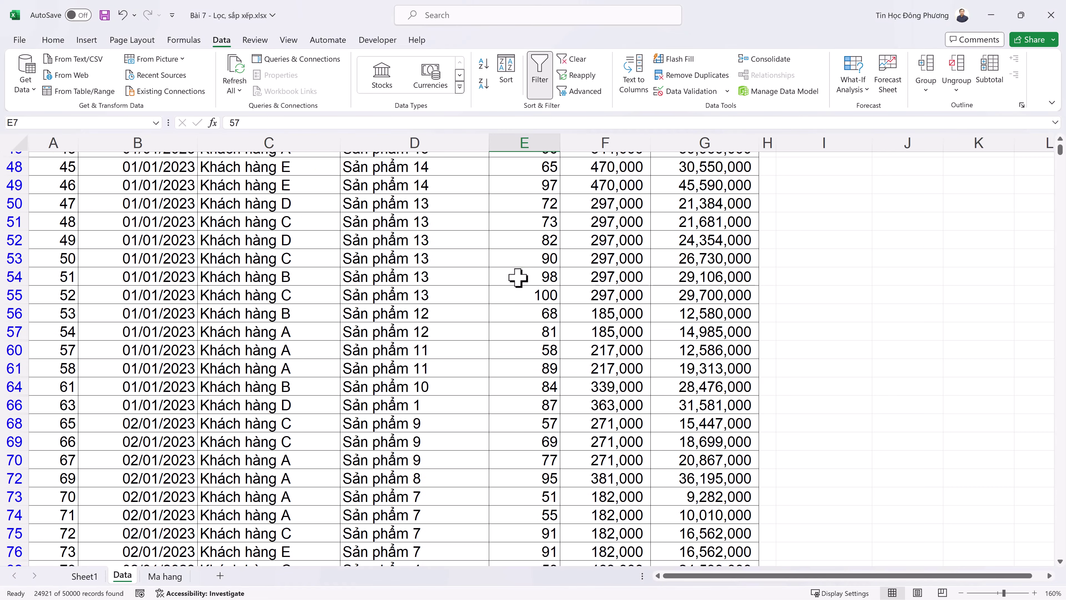
scroll(514, 261, up, 10)
click(508, 223)
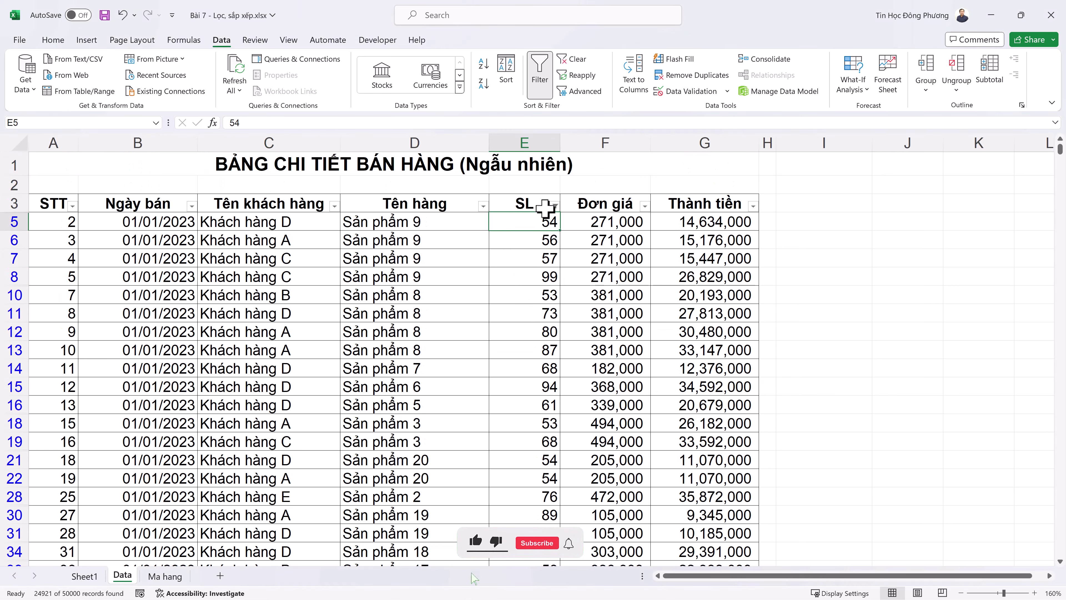
Filter SL for values greater than or equal to 60 and look over the filtered rows.
click(555, 205)
click(441, 335)
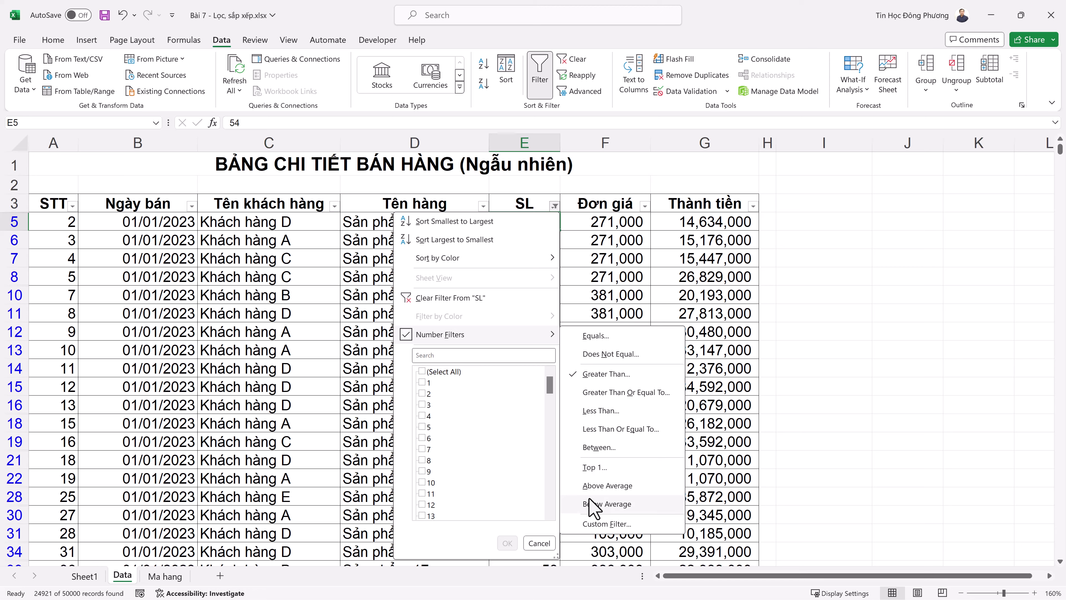
mouse_move(448, 338)
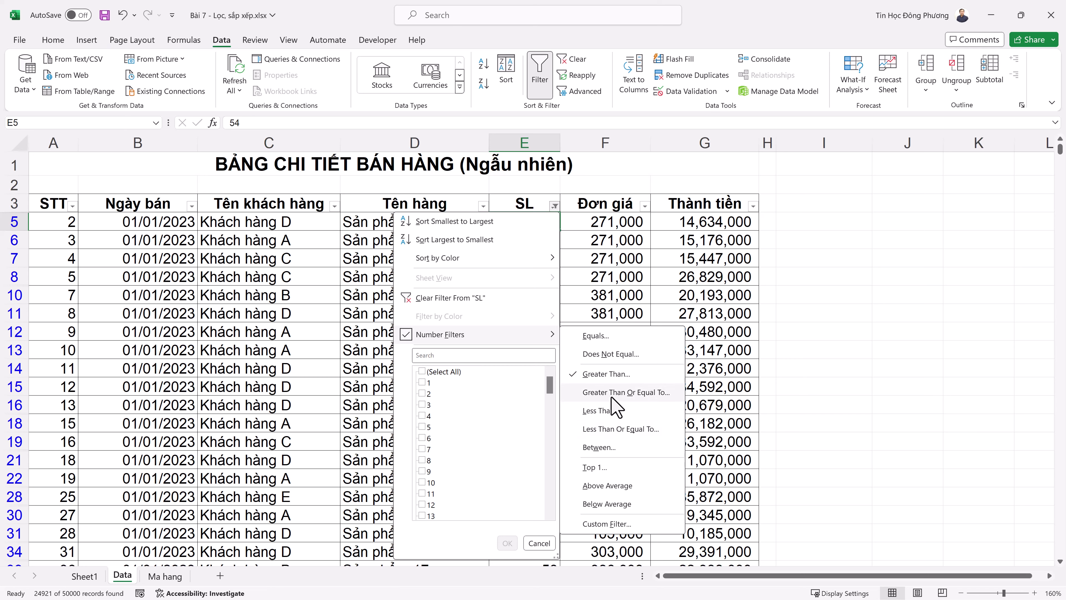
click(618, 392)
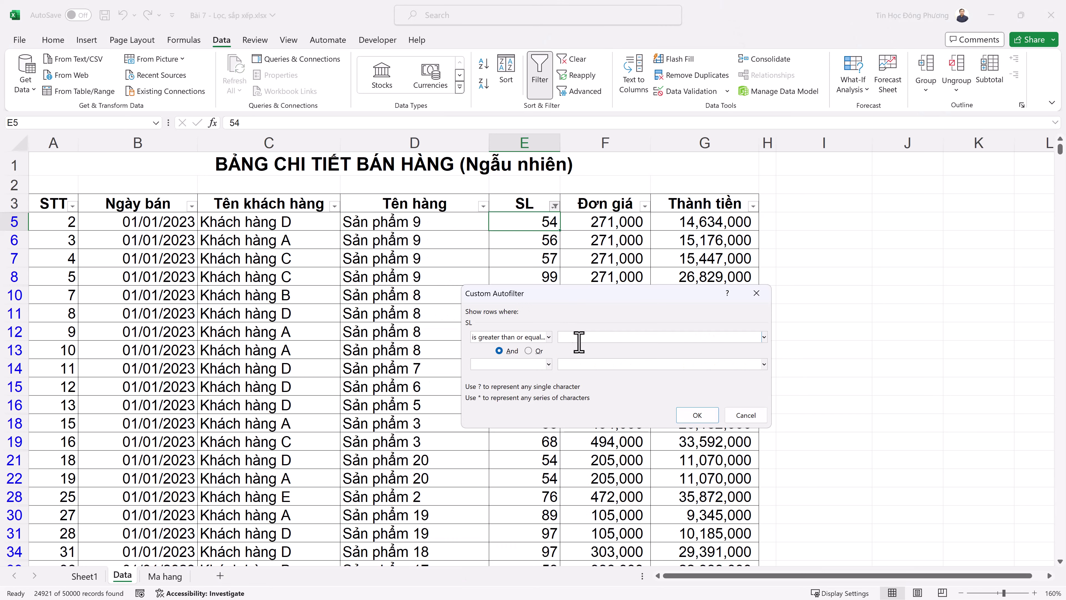
text(60)
click(697, 415)
scroll(550, 315, down, 4)
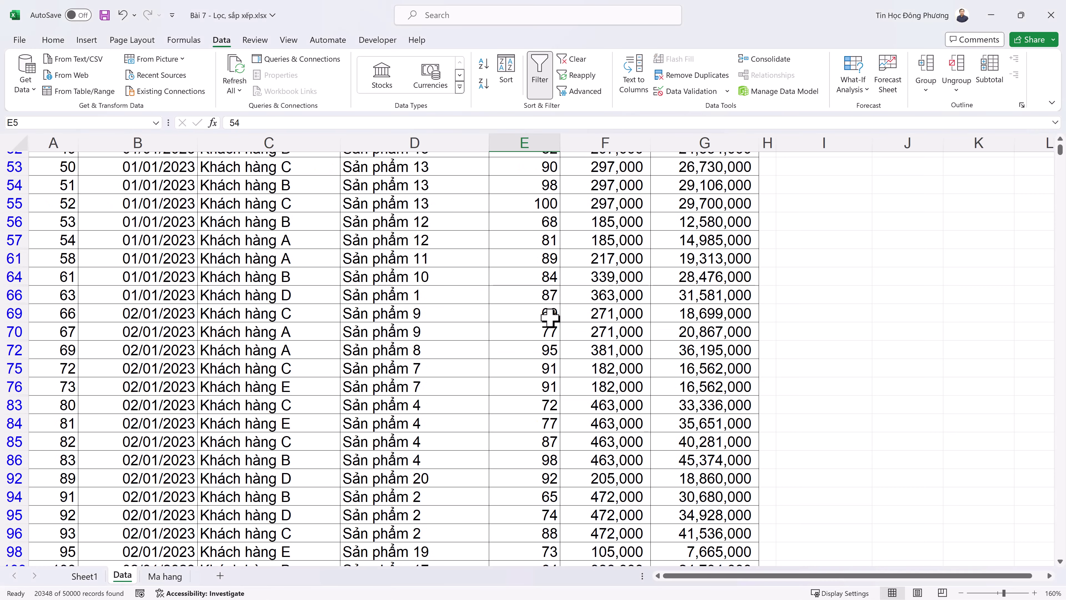
scroll(549, 315, up, 10)
Filter SL for its bottom 100 items and check the quantities in the filtered rows.
click(555, 206)
mouse_move(554, 335)
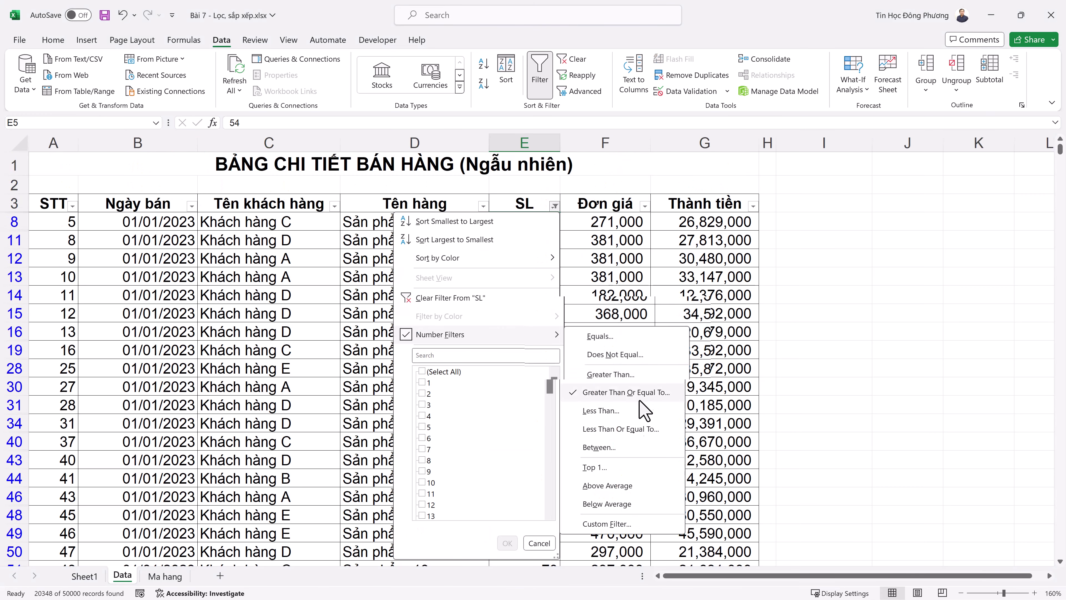
click(603, 467)
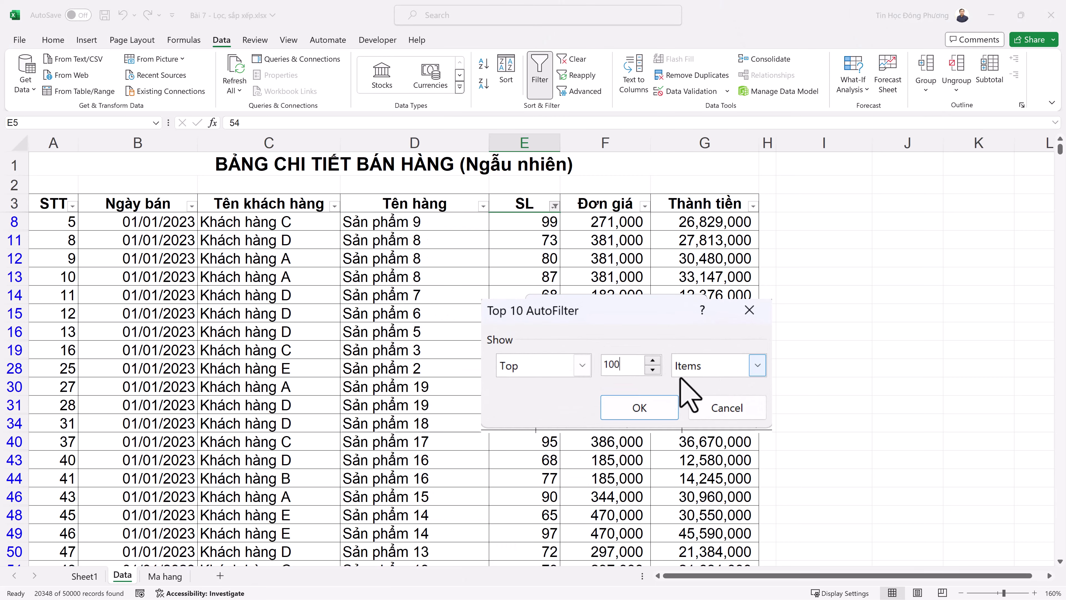
click(582, 365)
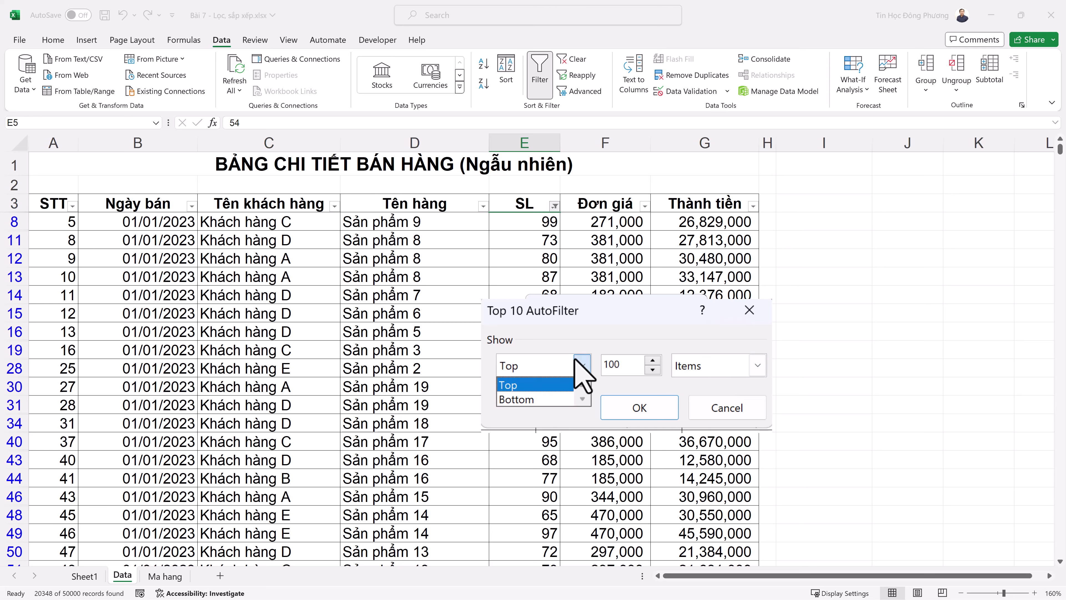
click(526, 399)
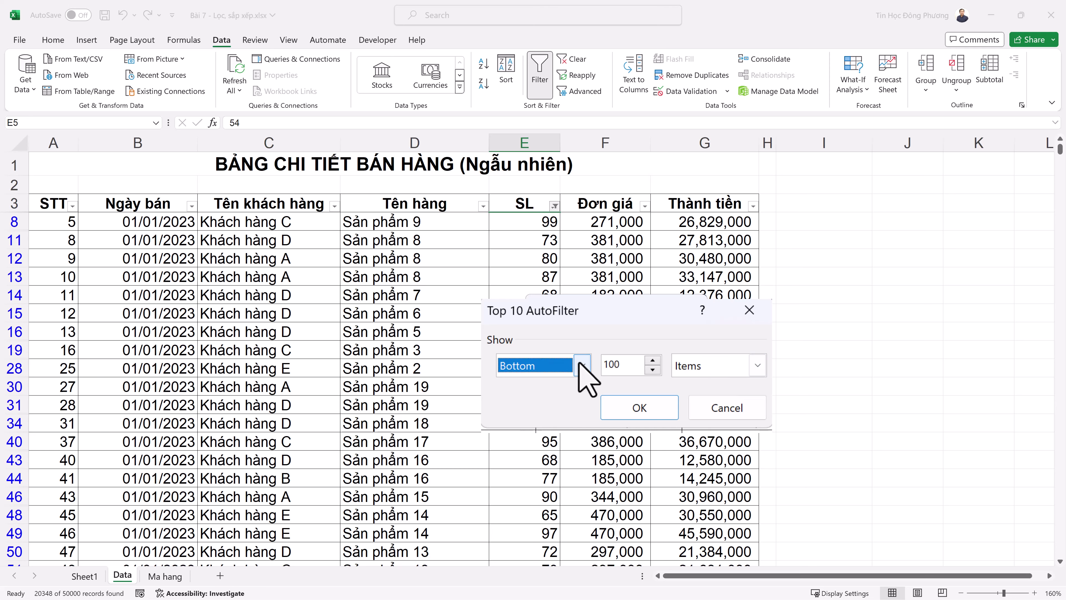
double_click(607, 364)
click(630, 408)
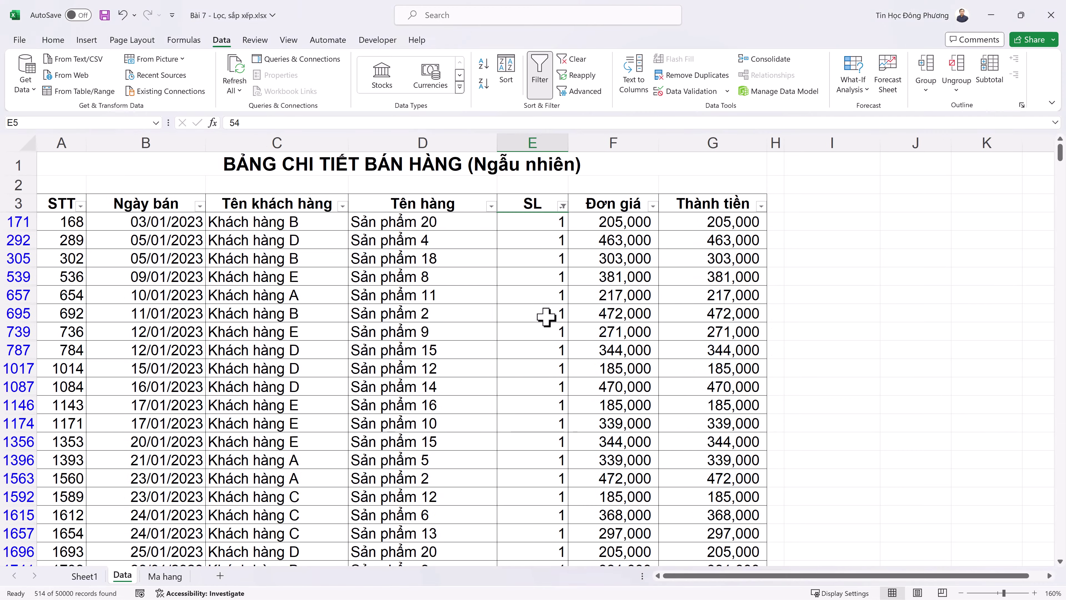
scroll(537, 269, down, 20)
scroll(524, 285, down, 20)
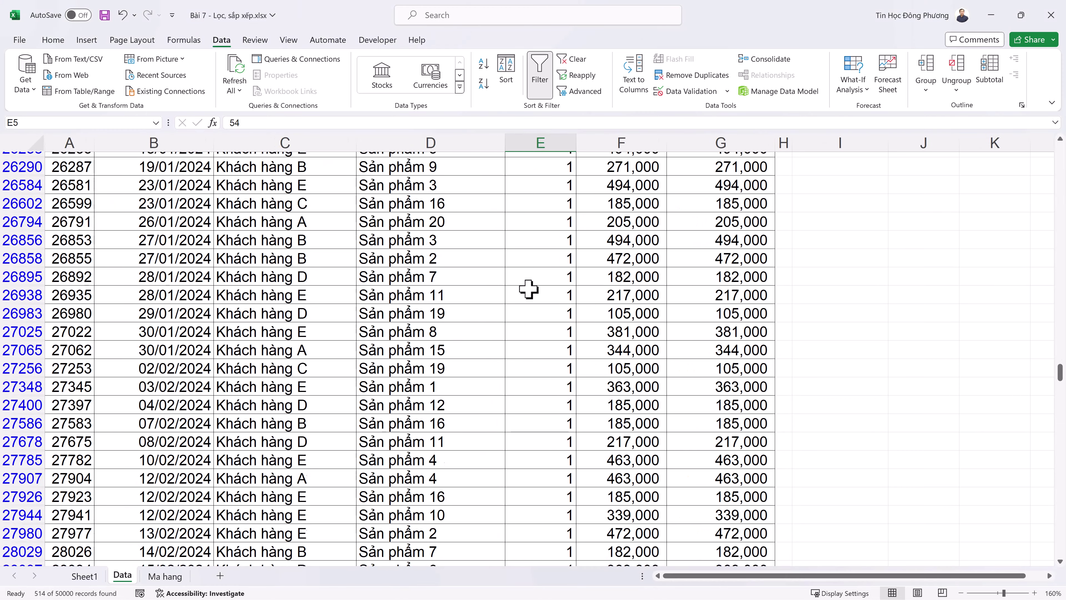
key(ctrl+Home)
click(560, 246)
click(560, 278)
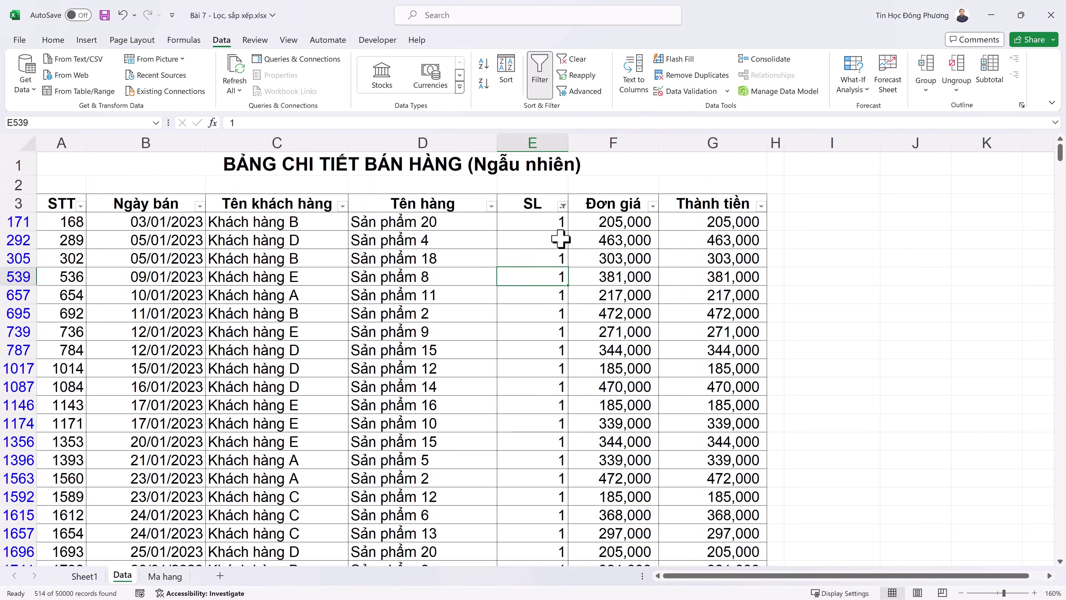
Compare the filter options offered for the SL, Thành tiền and Tên hàng columns.
click(563, 206)
mouse_move(559, 339)
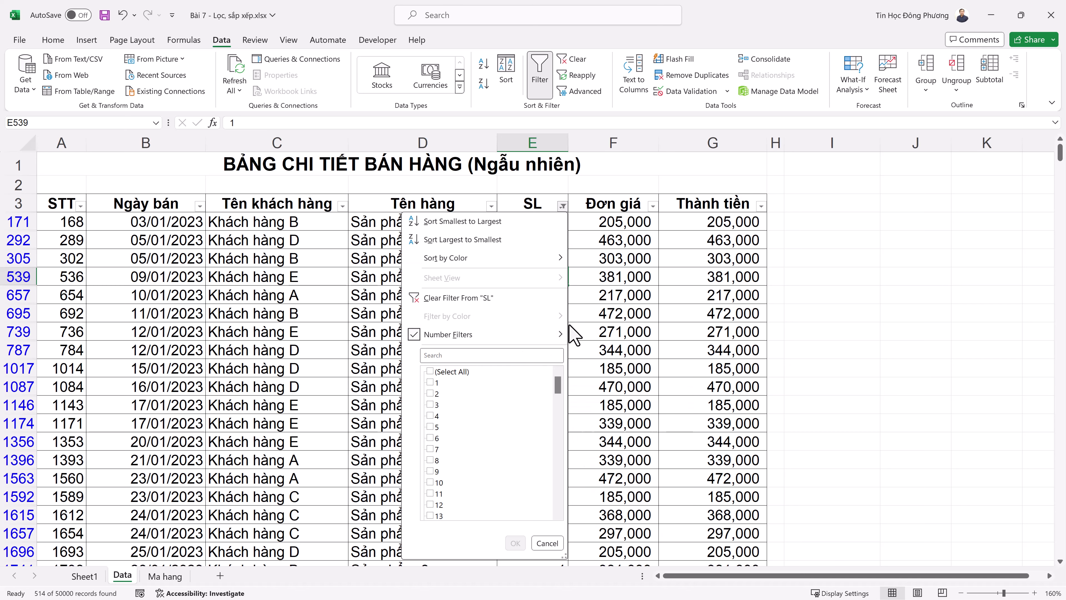
click(661, 246)
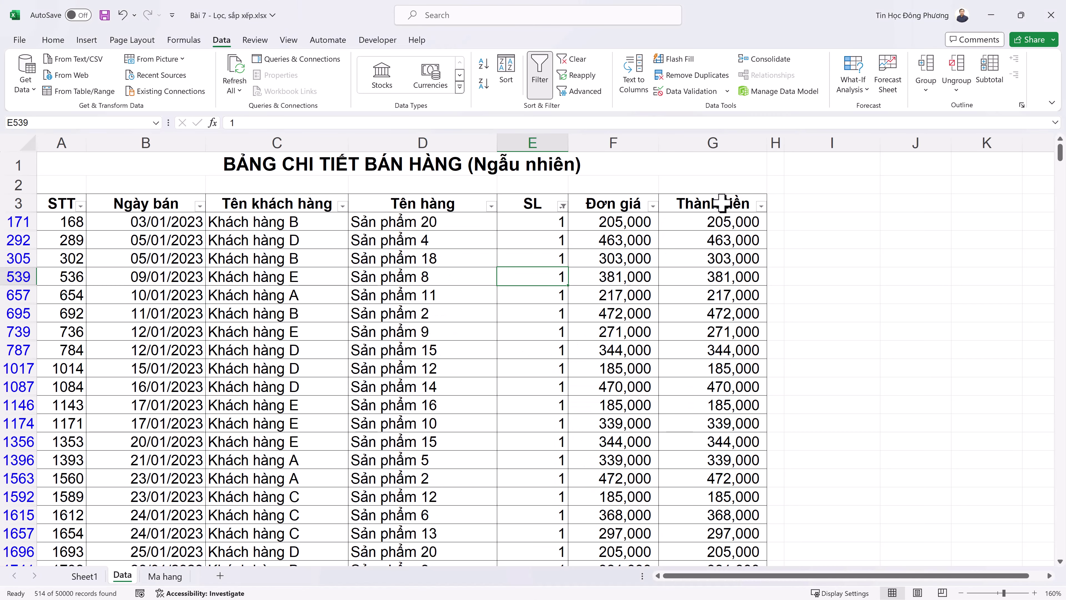
click(761, 206)
scroll(683, 374, down, 2)
mouse_move(670, 338)
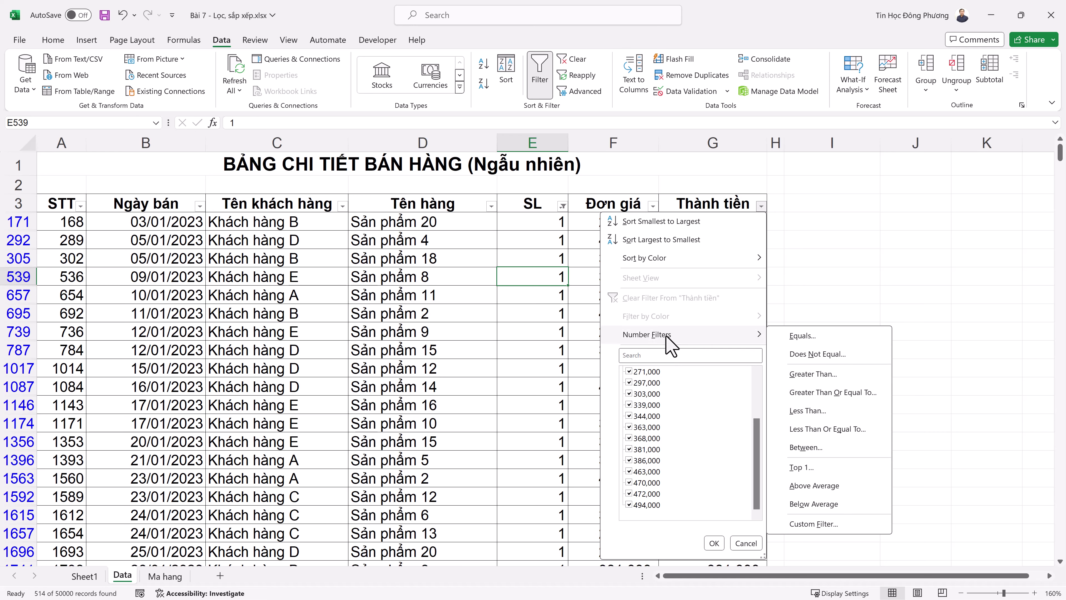
key(Escape)
click(492, 206)
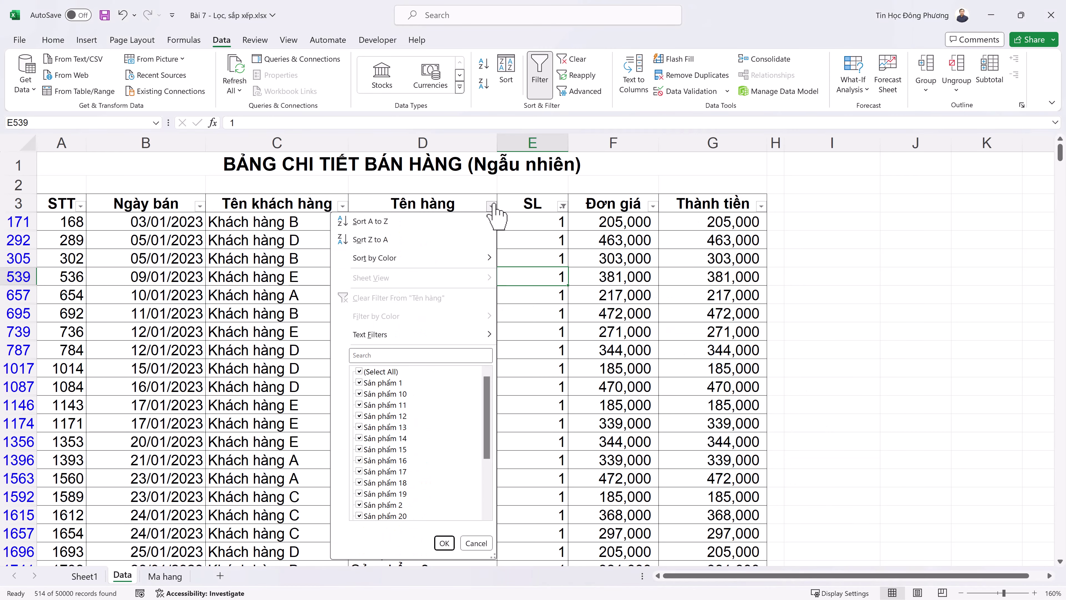
mouse_move(383, 335)
click(264, 300)
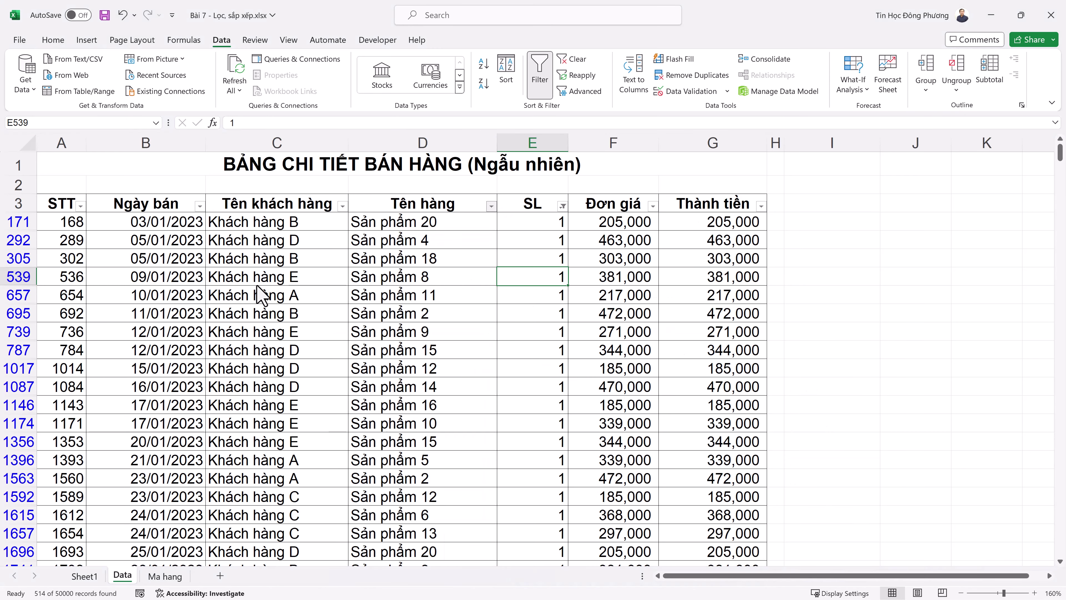
Clear the SL filter to bring back the full sales table.
click(422, 282)
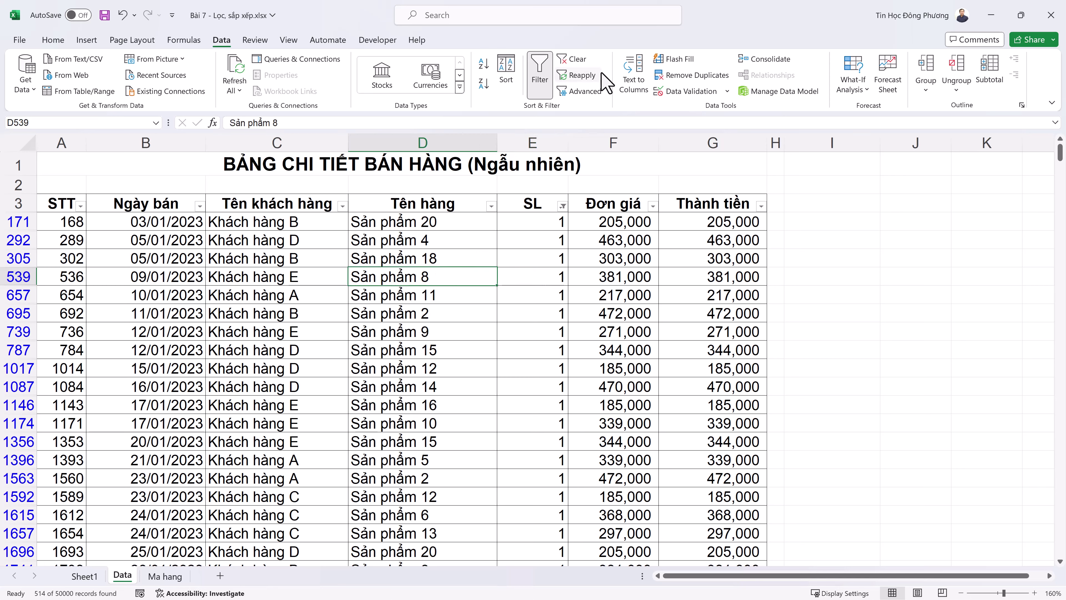
click(580, 59)
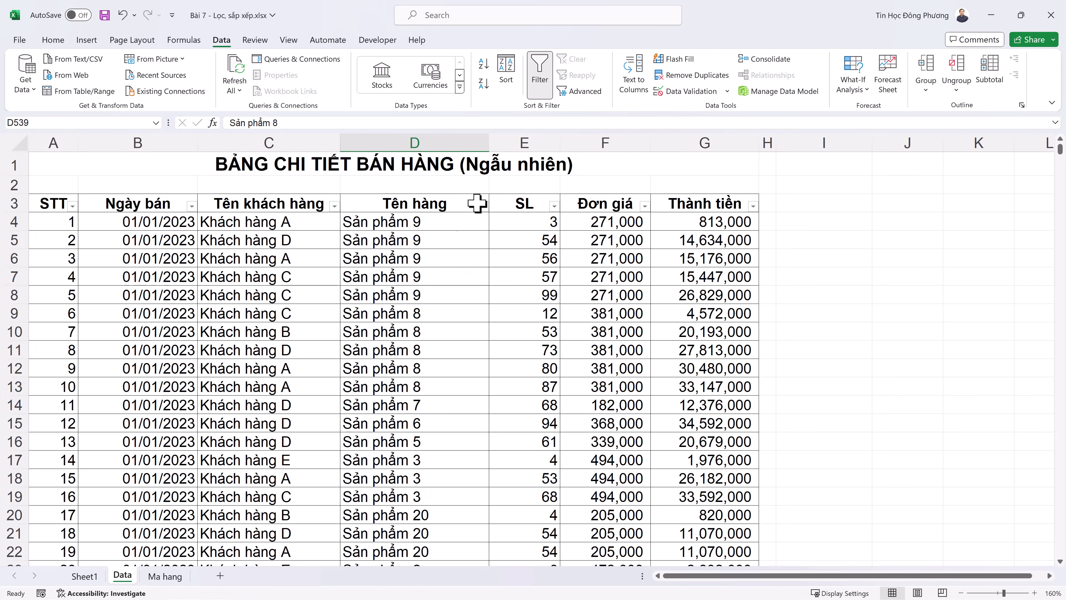
click(378, 203)
click(395, 275)
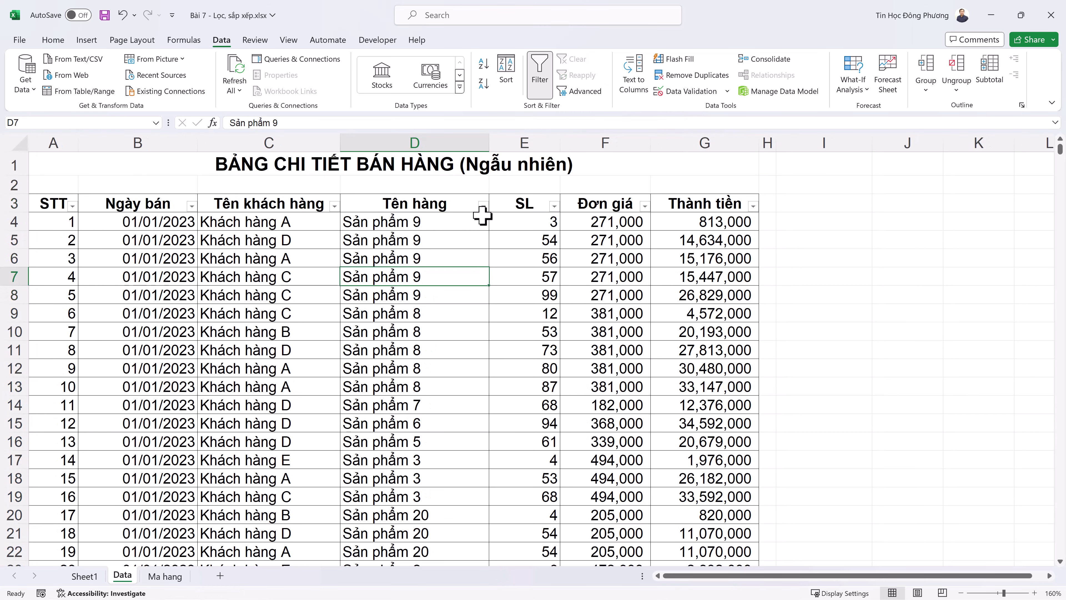
Examine the comparison conditions available in the Equals text filter for Tên hàng, then leave it without filtering.
click(483, 205)
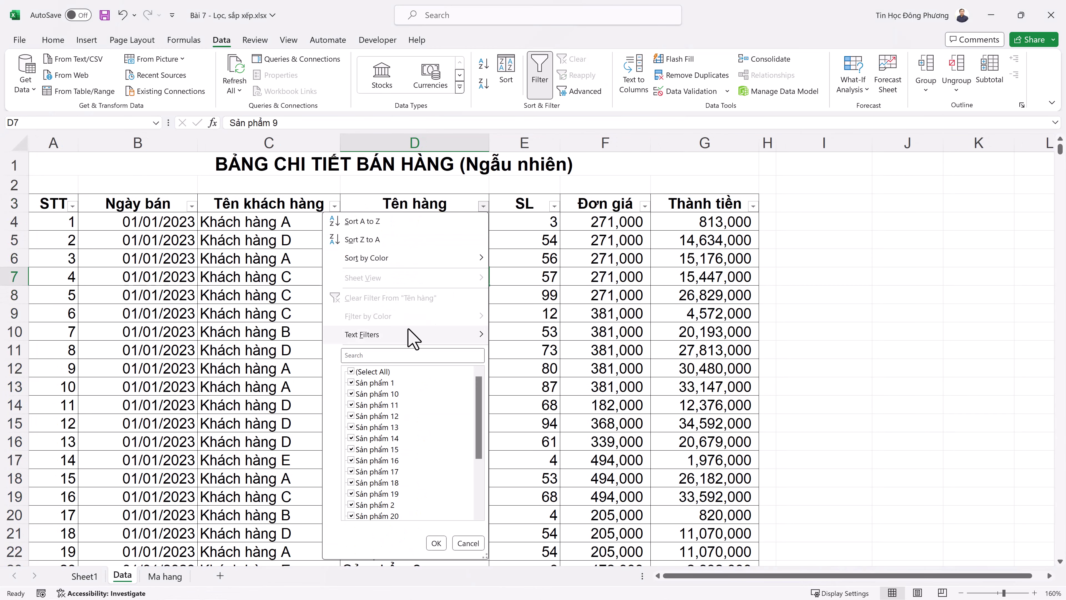
mouse_move(409, 332)
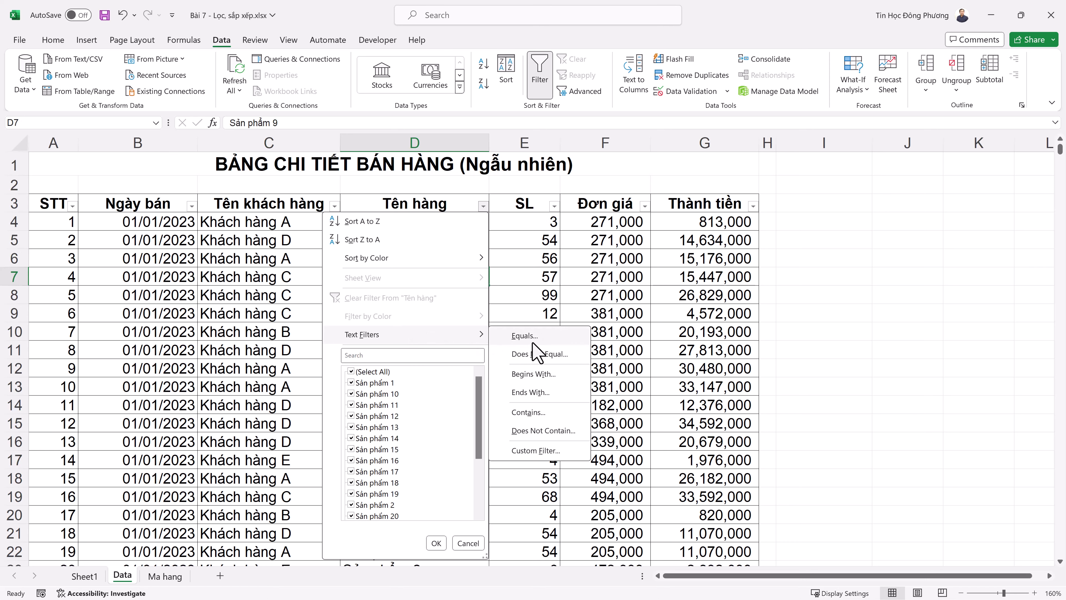
click(525, 338)
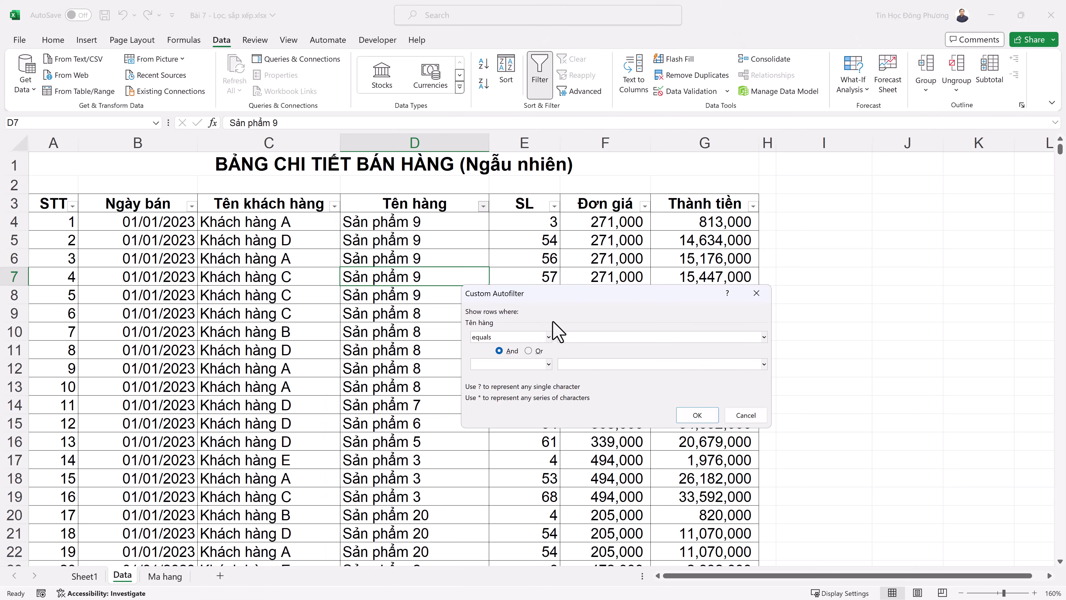
click(548, 337)
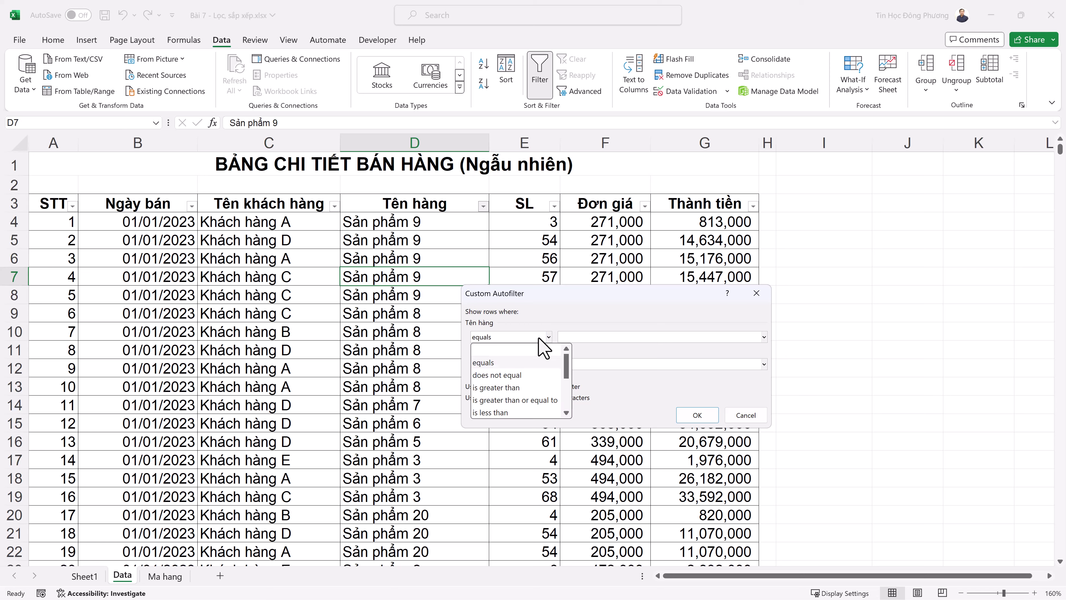
click(536, 357)
click(746, 415)
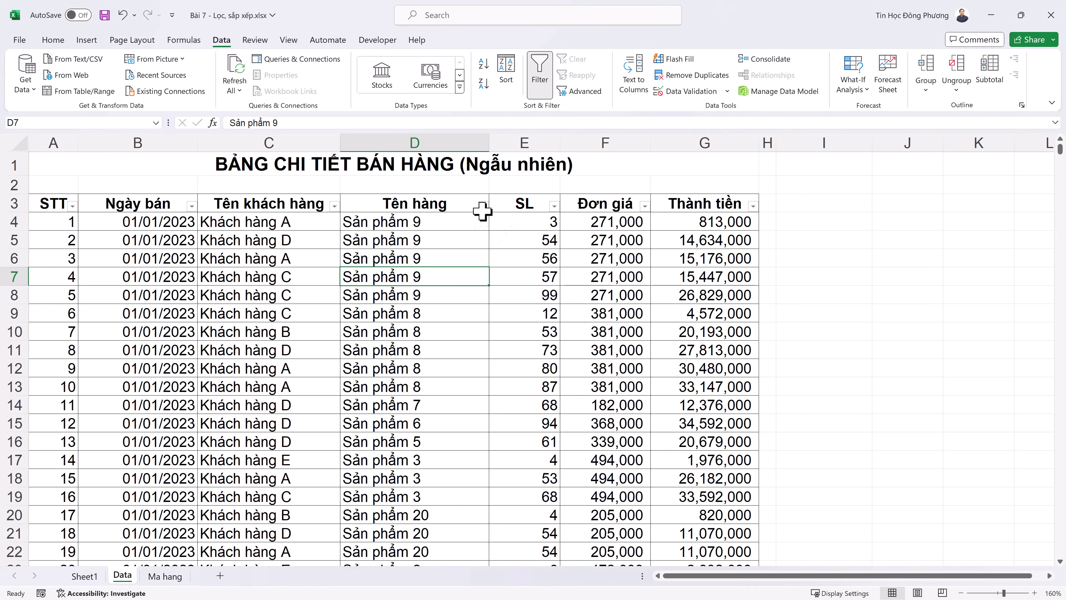
Filter Tên hàng for product names ending with 9 and check the product names in the filtered rows.
click(483, 206)
mouse_move(478, 334)
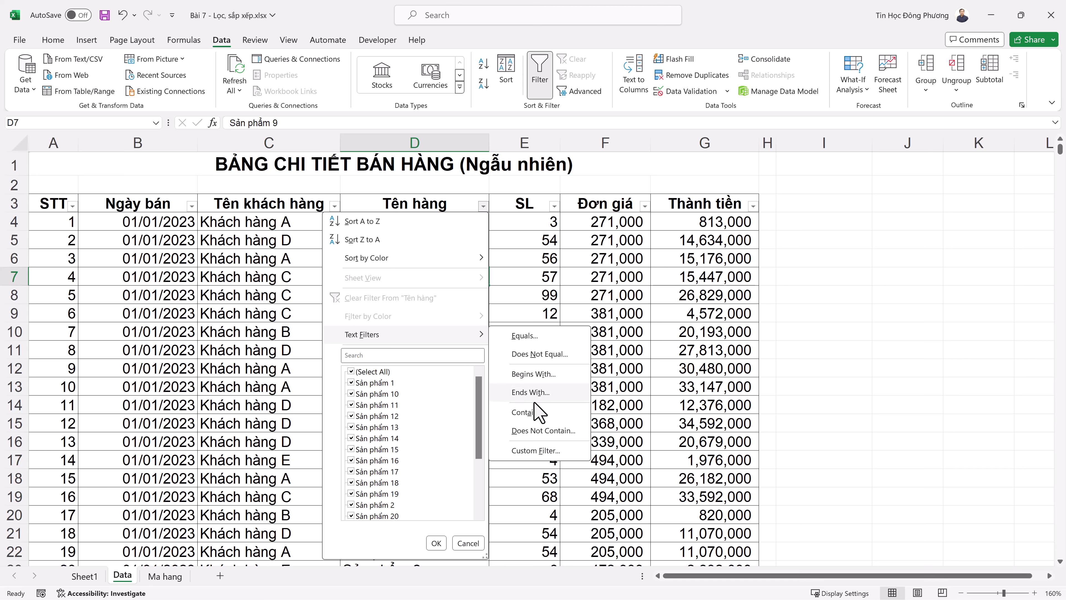
click(533, 396)
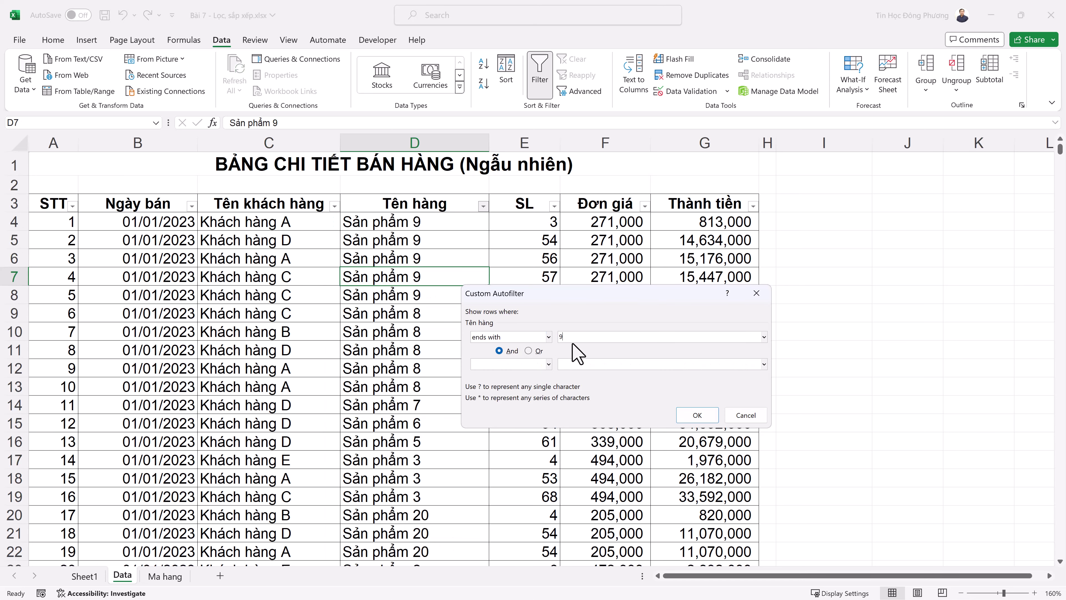
click(704, 415)
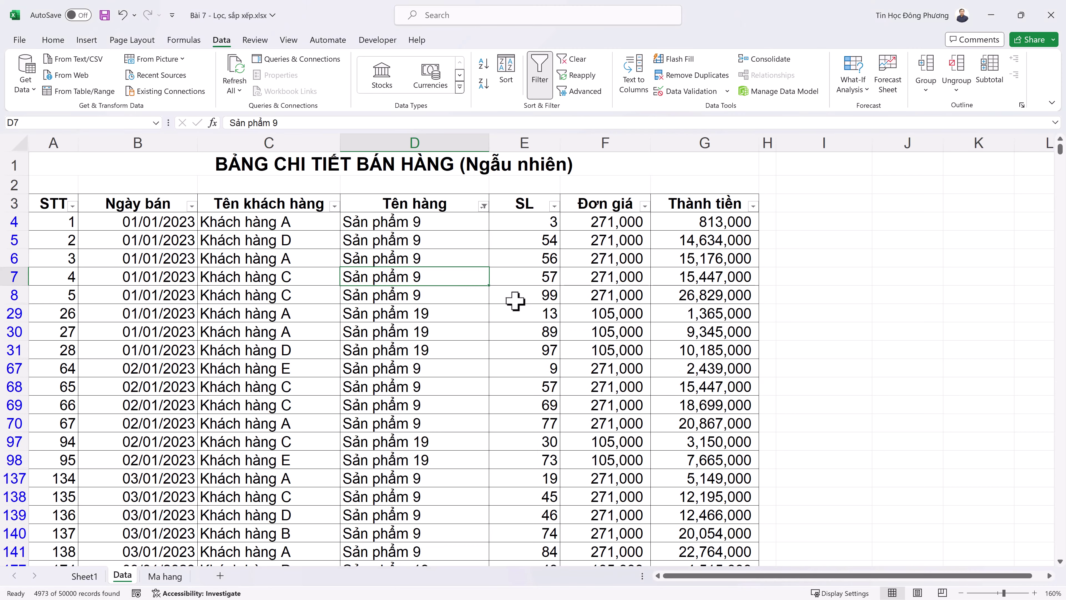
click(466, 221)
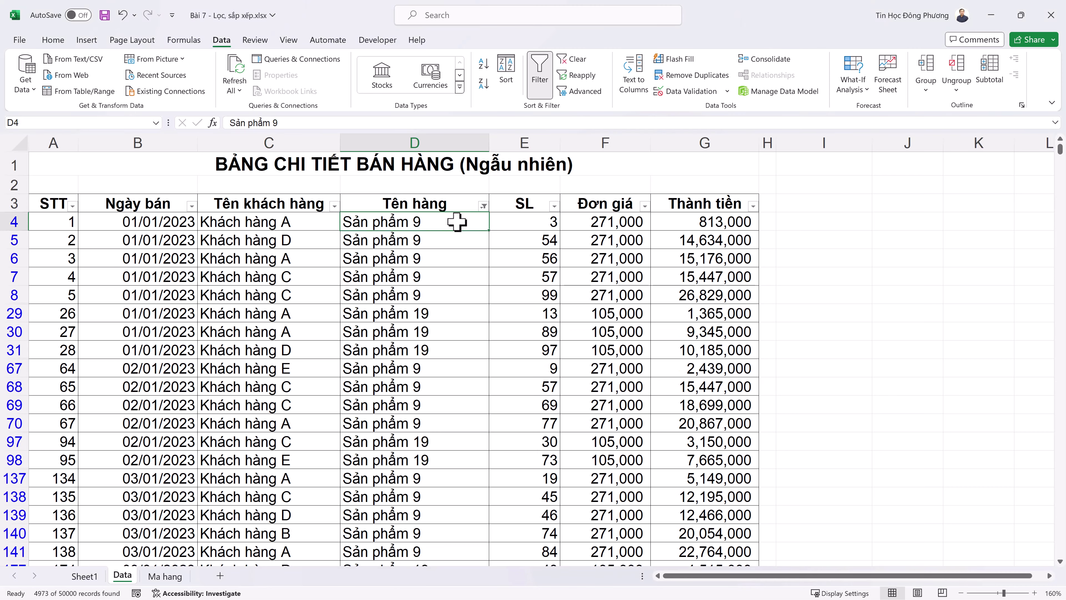
click(439, 316)
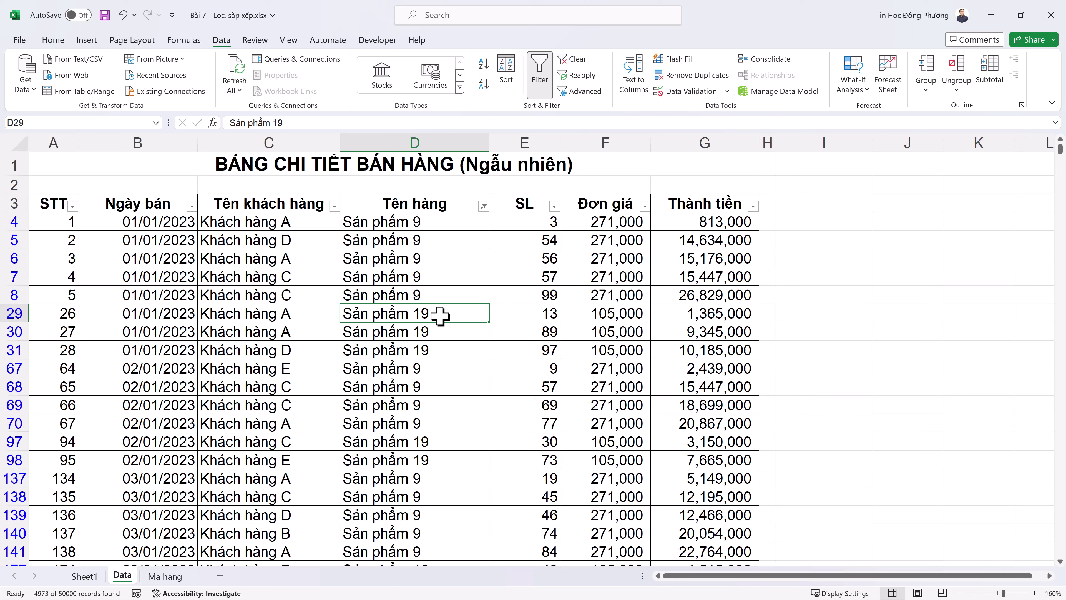
Examine the comparison conditions offered by the custom text filter for Tên hàng, then leave it without changing the filter.
click(484, 206)
mouse_move(376, 333)
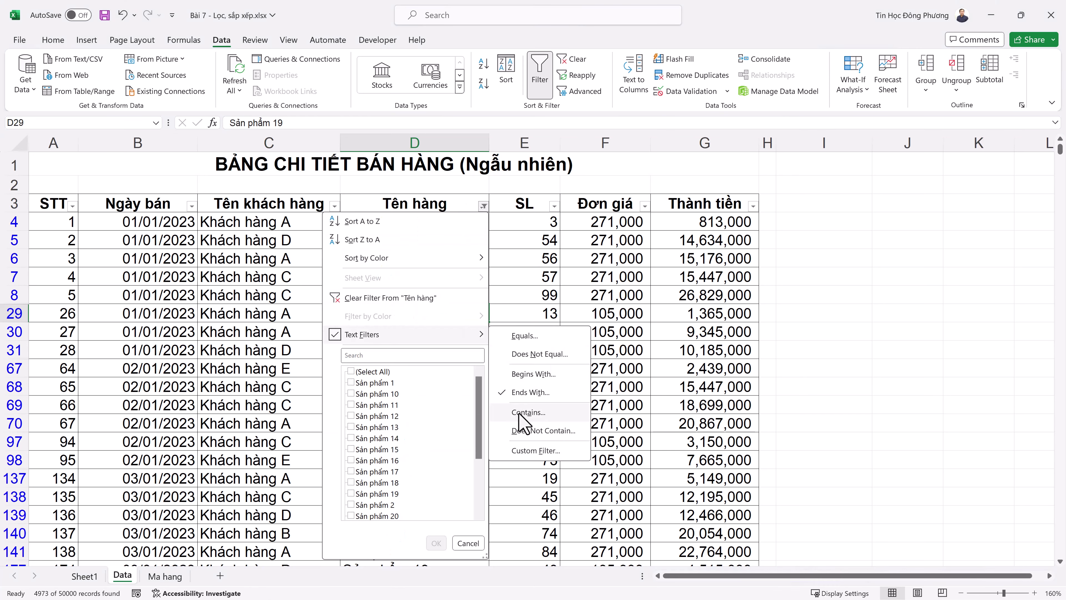
click(545, 449)
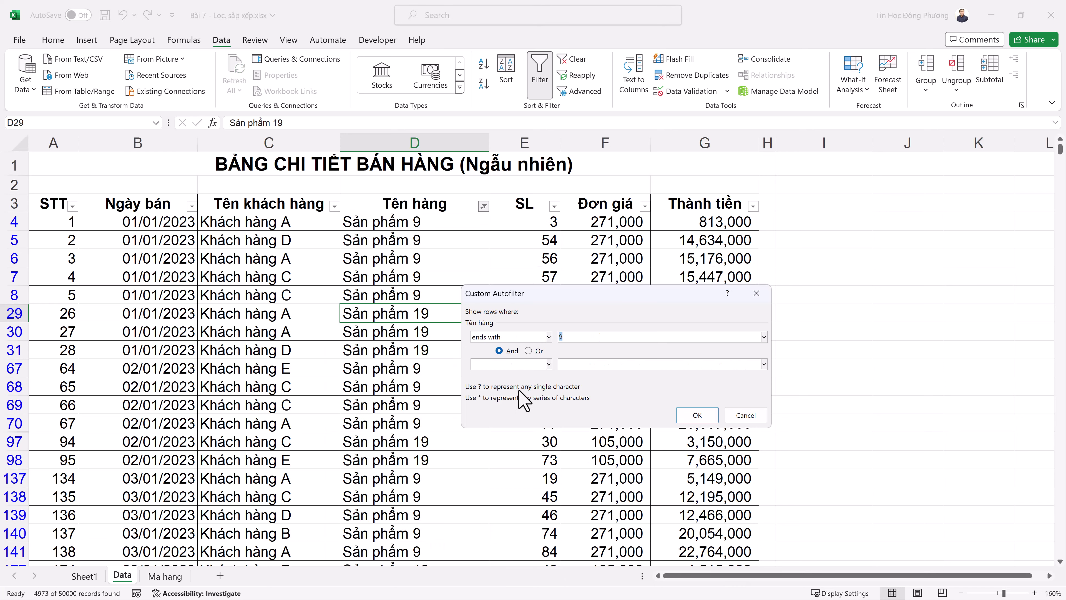
click(546, 337)
scroll(521, 390, up, 4)
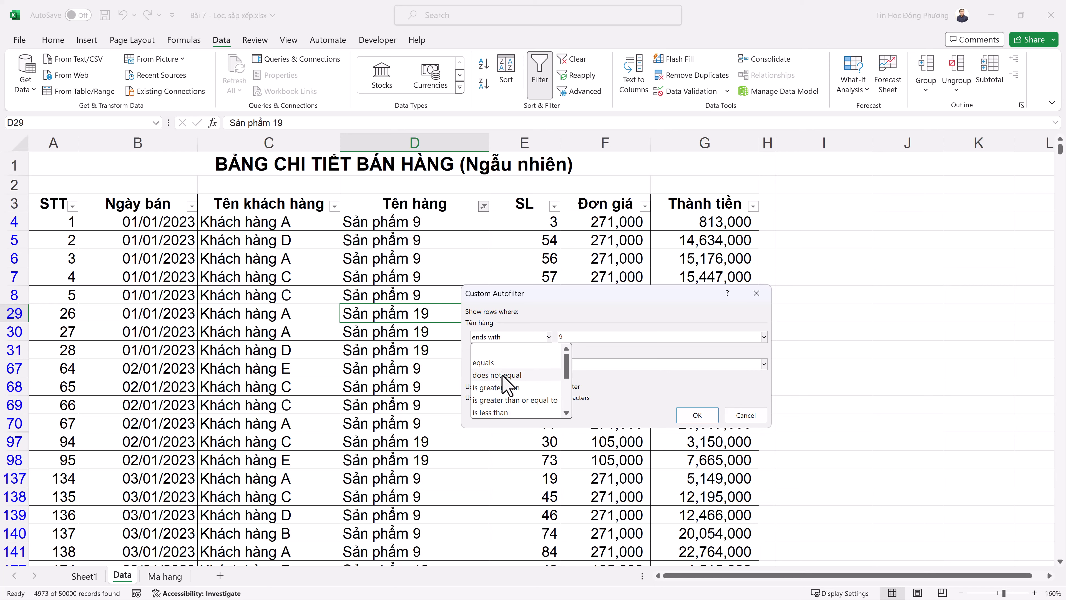
scroll(506, 387, down, 1)
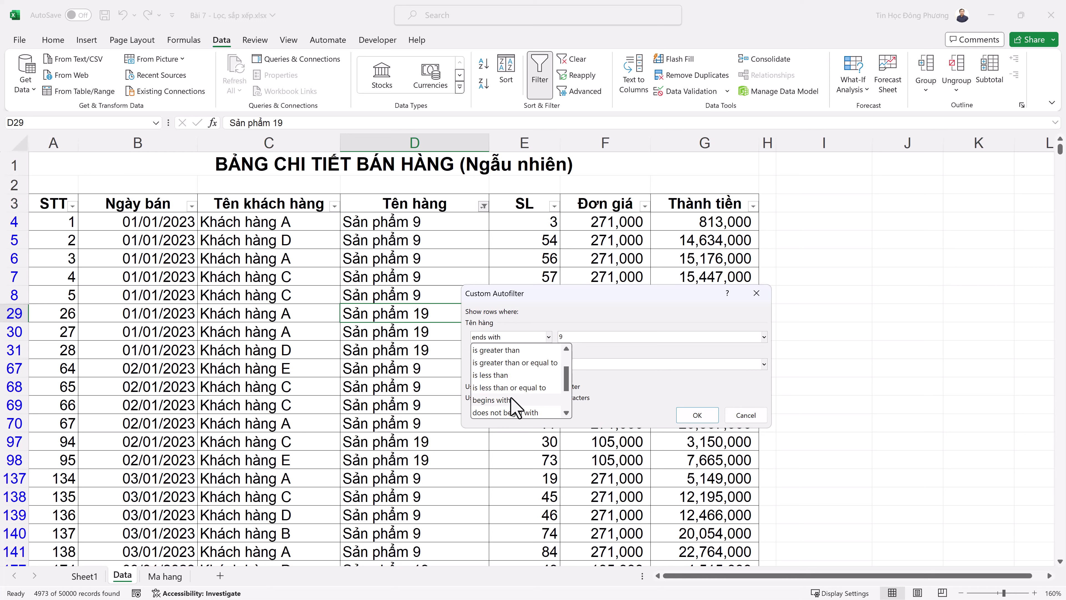
scroll(510, 395, down, 1)
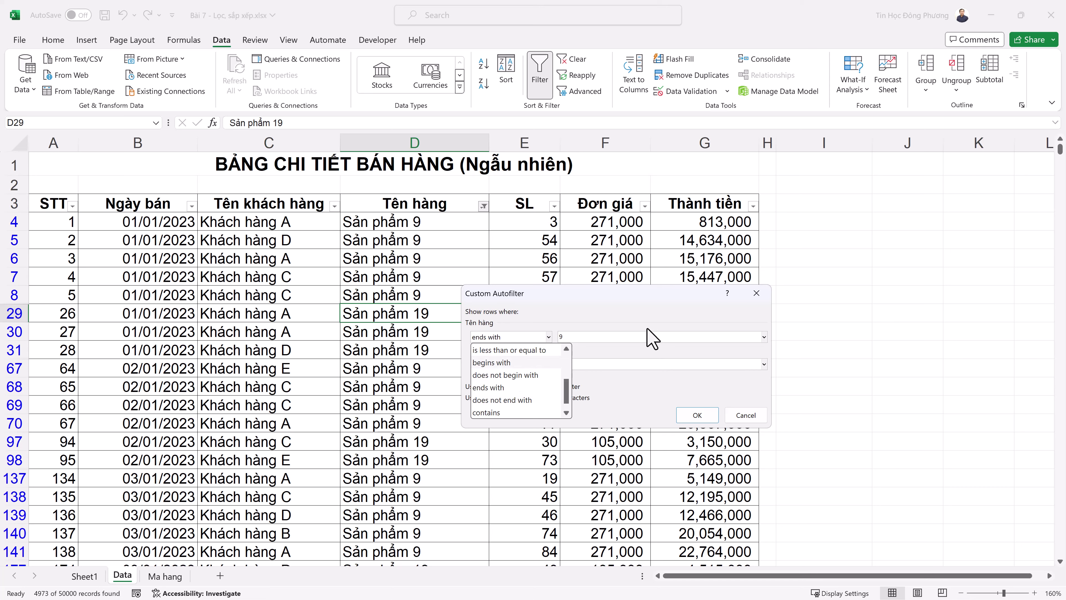
click(652, 338)
click(756, 412)
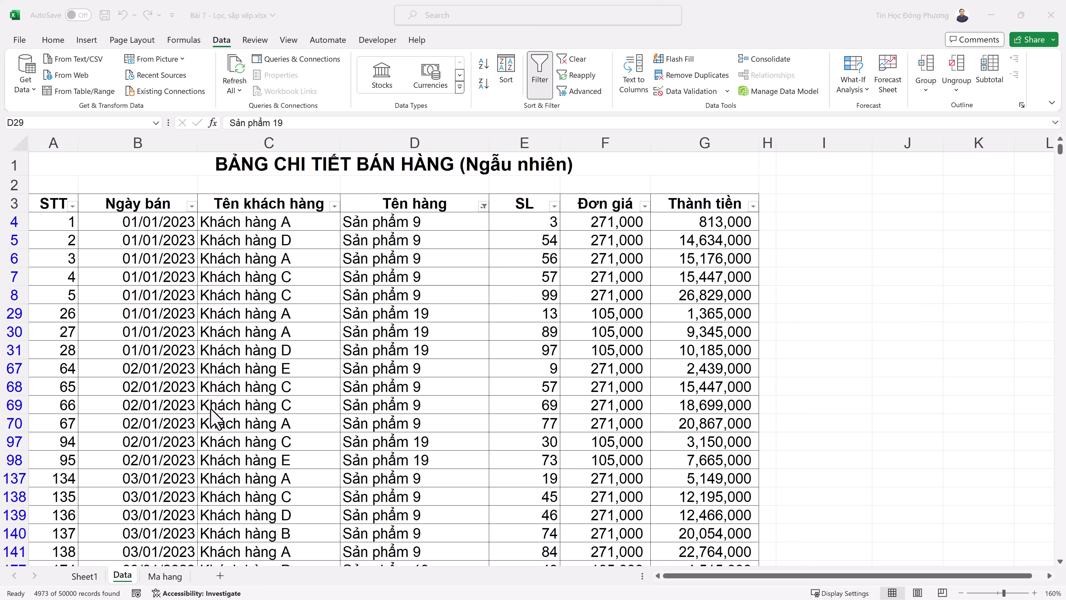
Clear the Tên hàng filter and filter Ngày bán to show only May 2024.
click(416, 221)
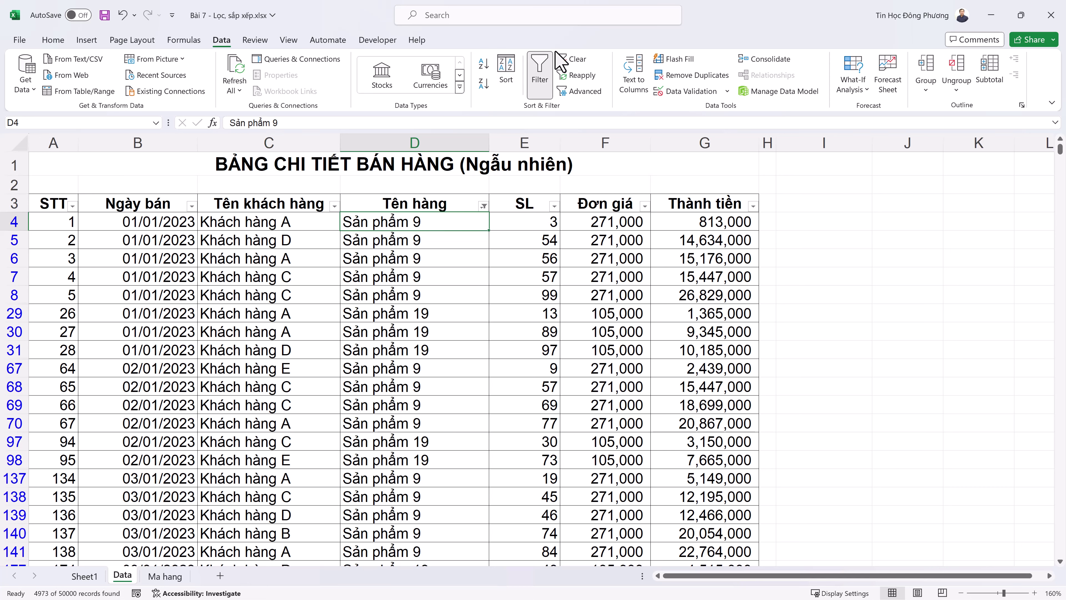
click(571, 59)
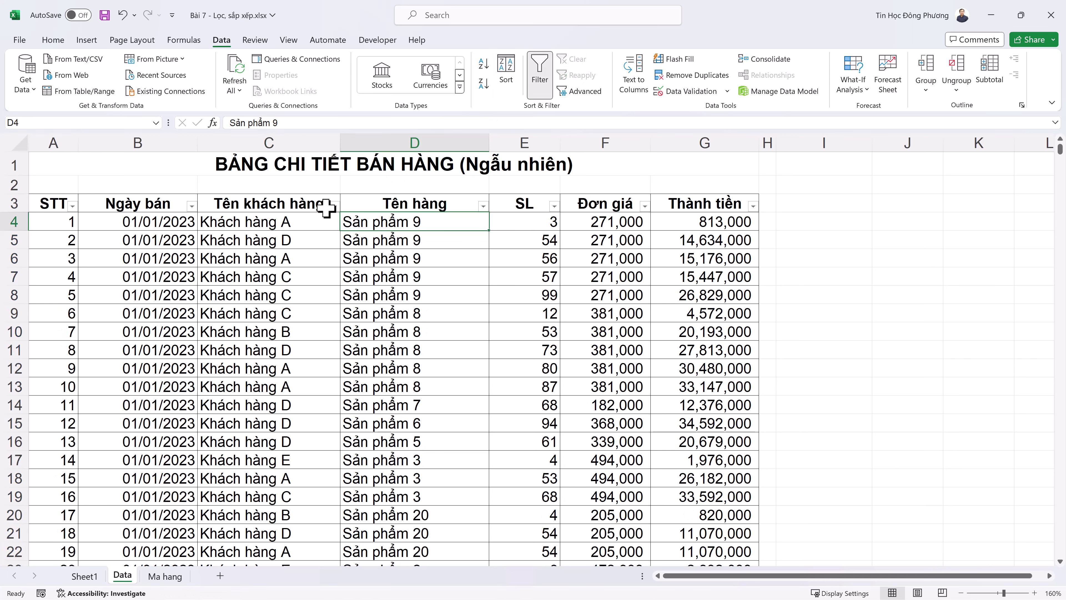
click(191, 205)
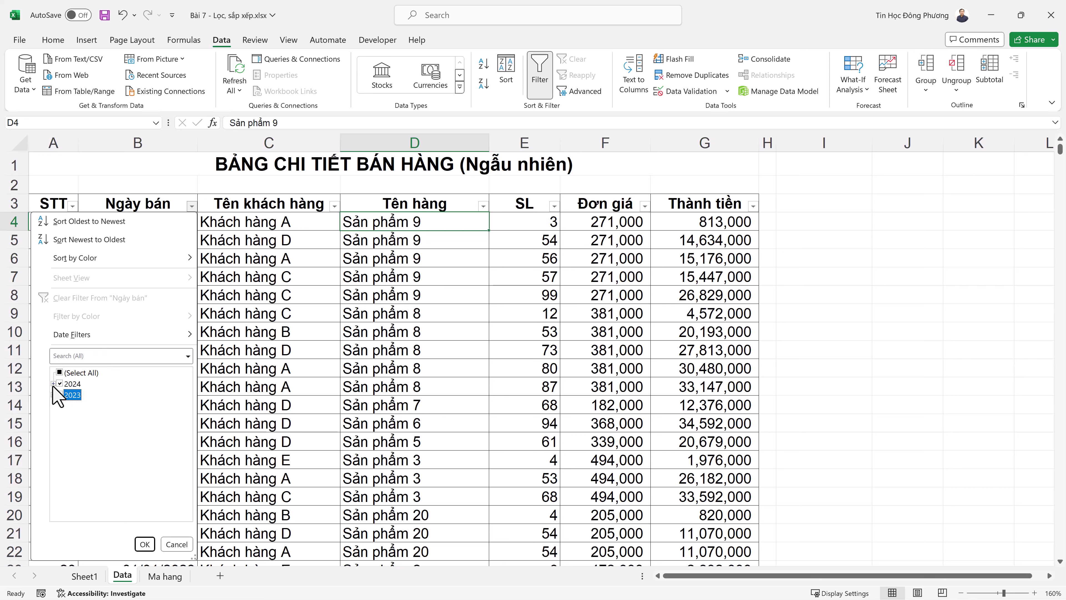
click(53, 385)
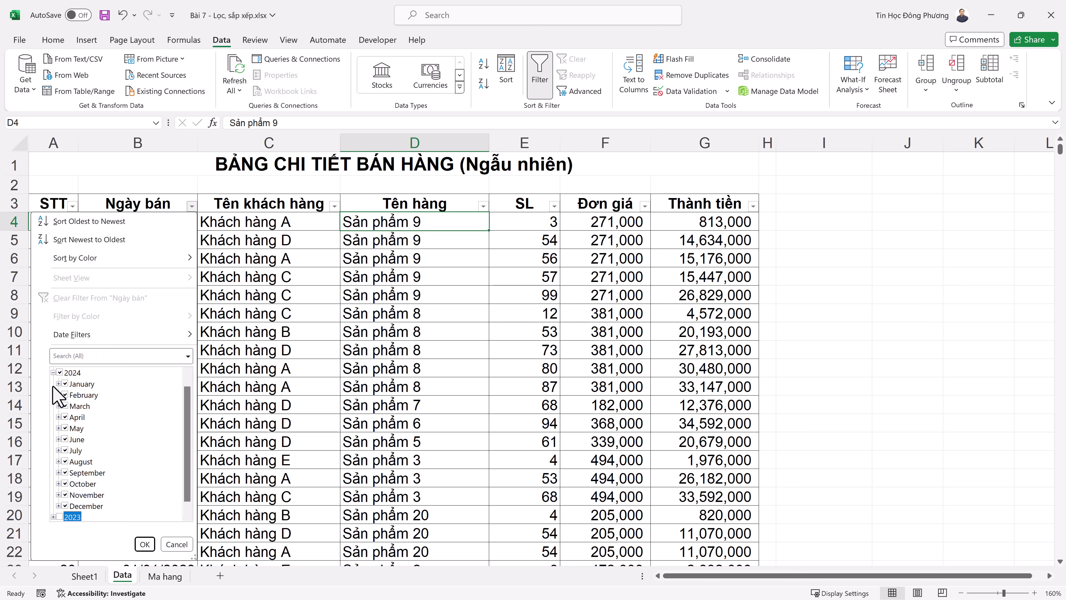
click(59, 373)
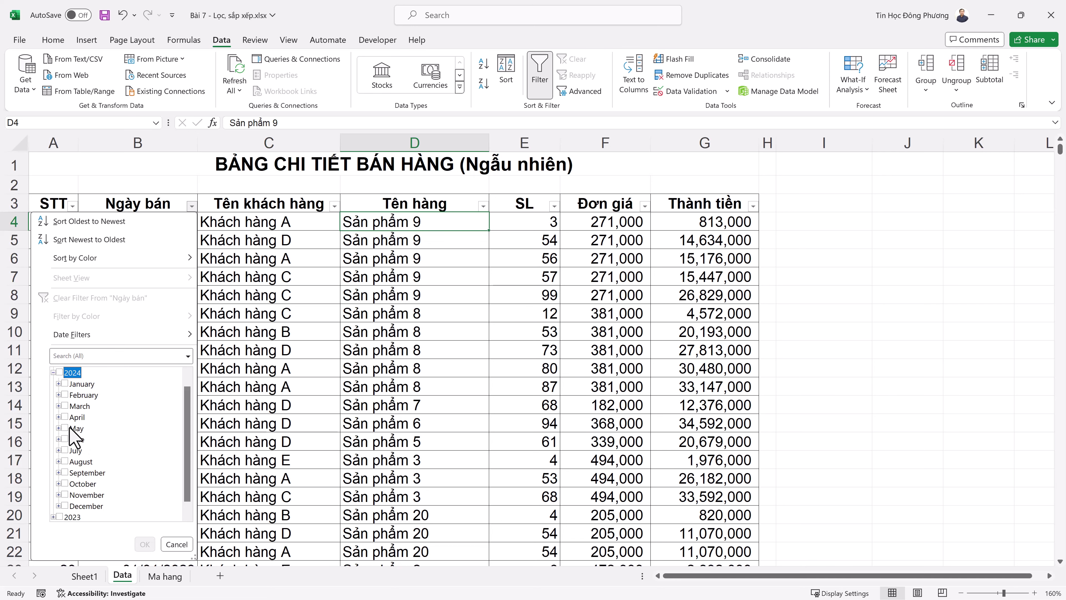
click(65, 428)
click(145, 544)
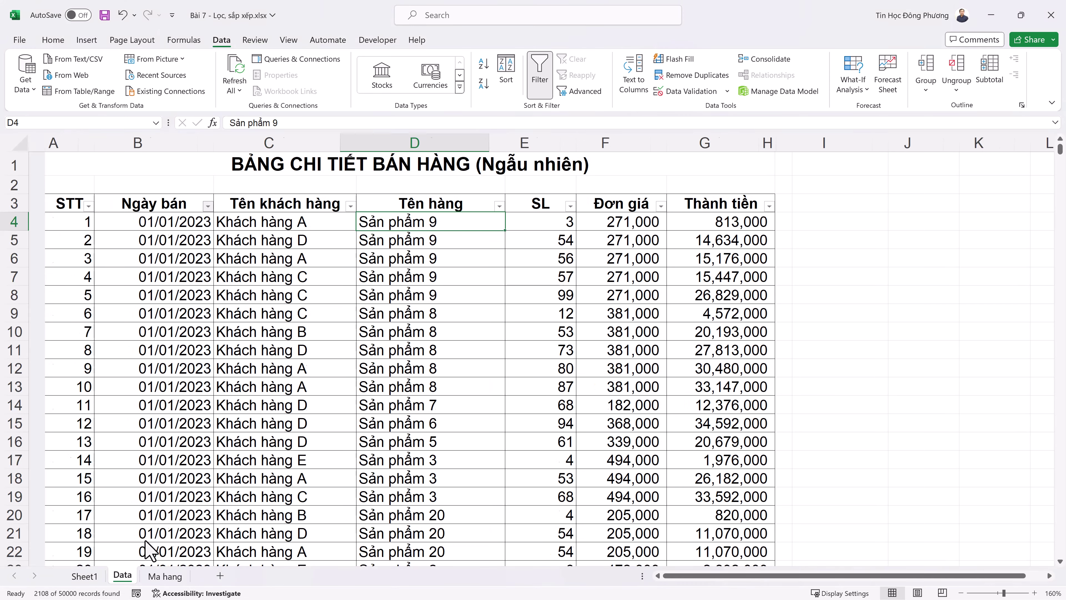
Filter Tên hàng to only Sản phẩm 9 and check the dates and products in the filtered rows.
click(489, 203)
click(498, 210)
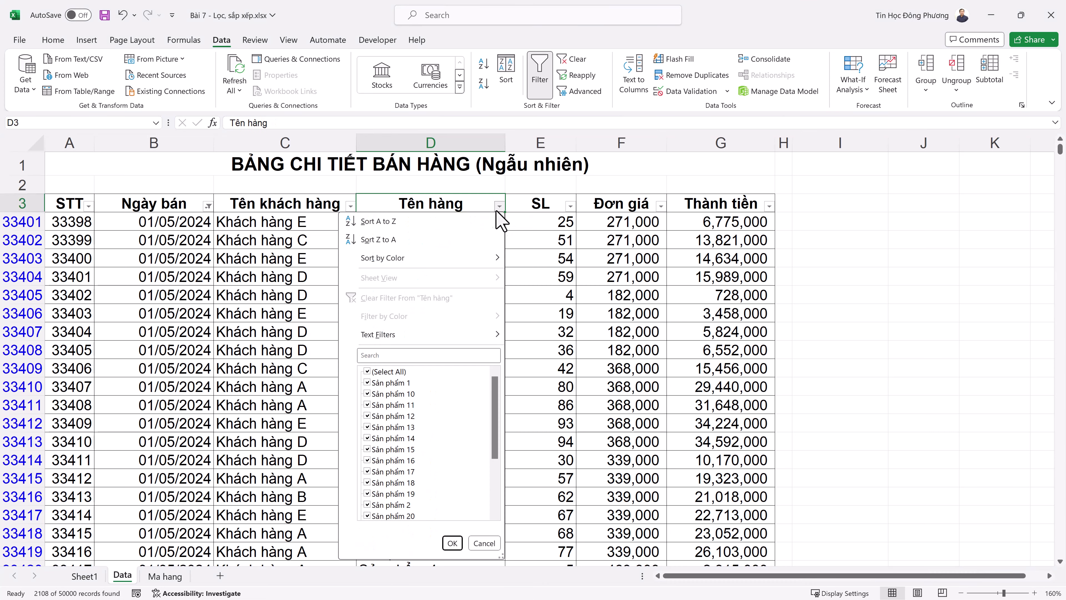
click(368, 371)
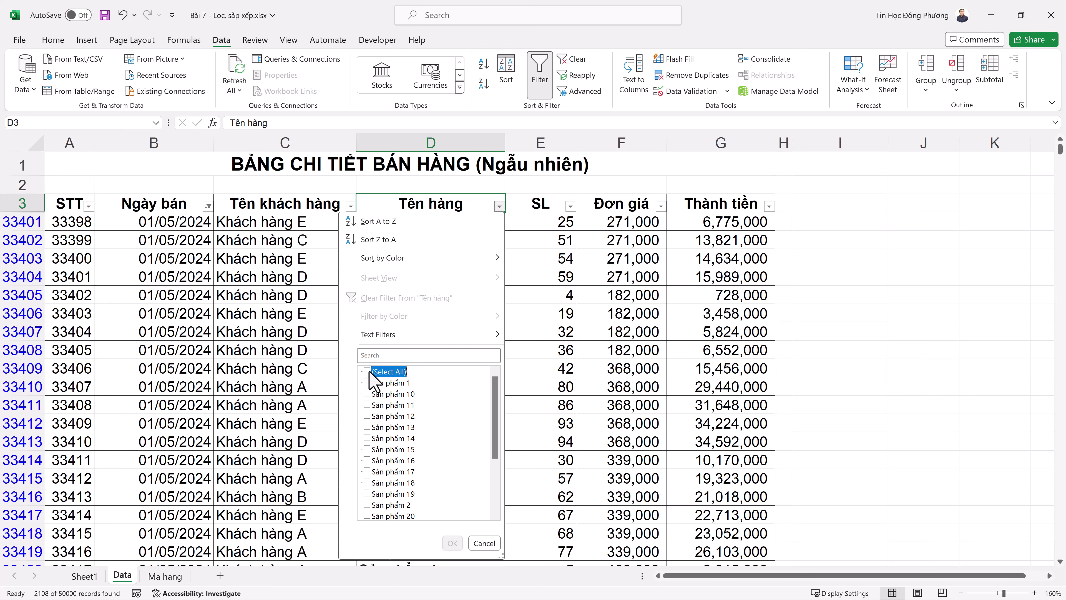
scroll(384, 439, down, 4)
scroll(386, 462, down, 1)
click(369, 516)
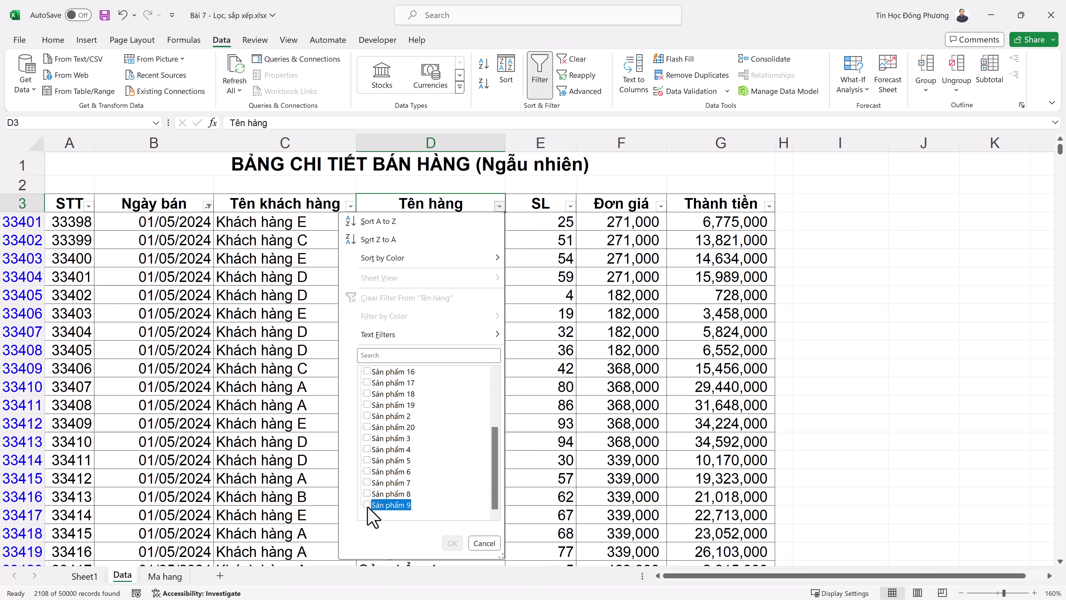
click(452, 543)
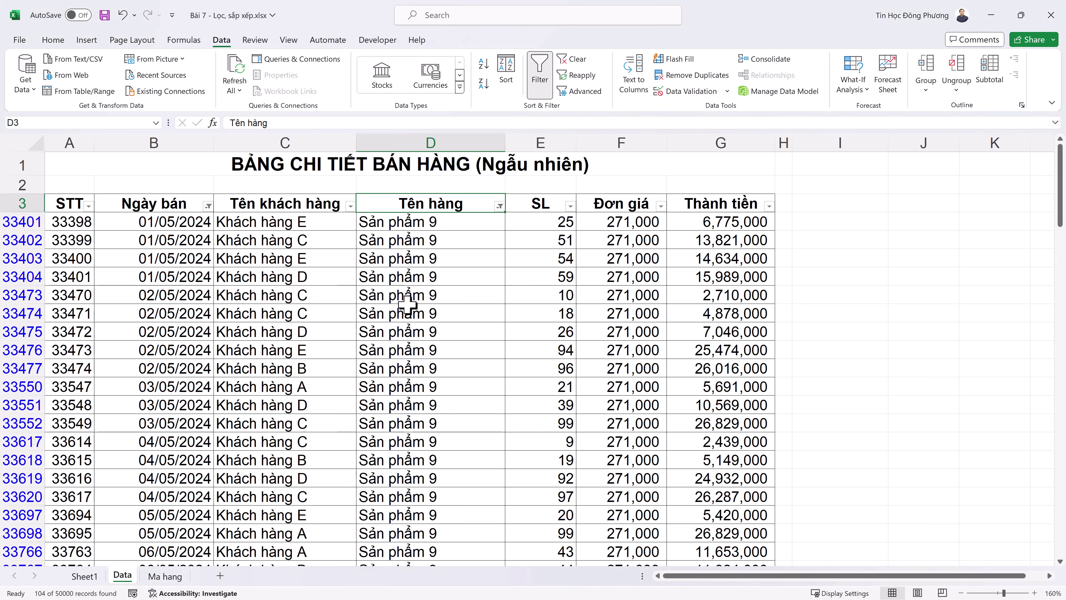
scroll(432, 355, down, 20)
scroll(432, 395, up, 20)
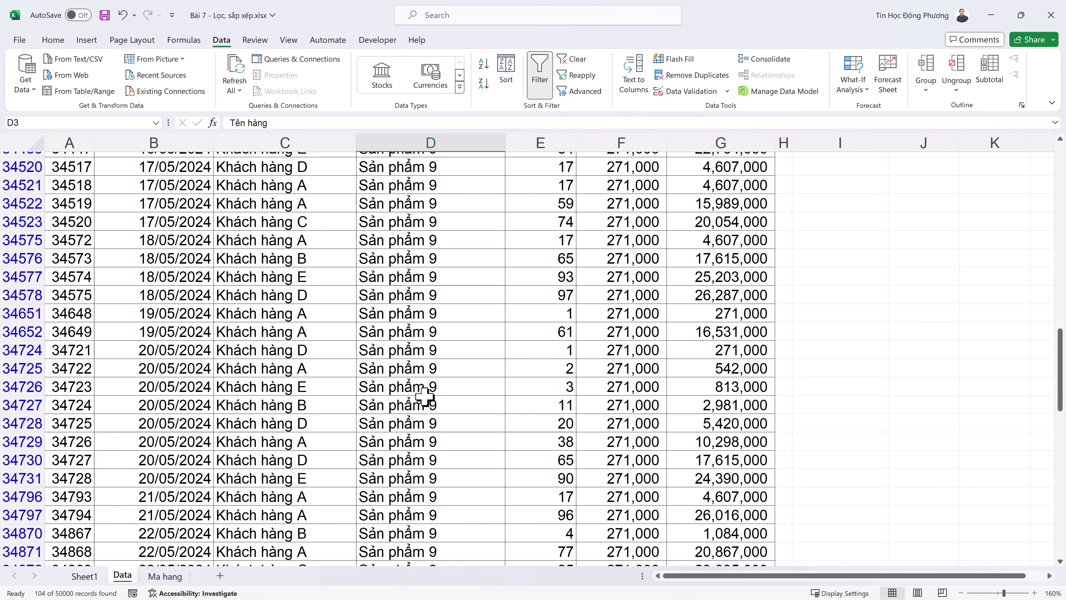
click(183, 234)
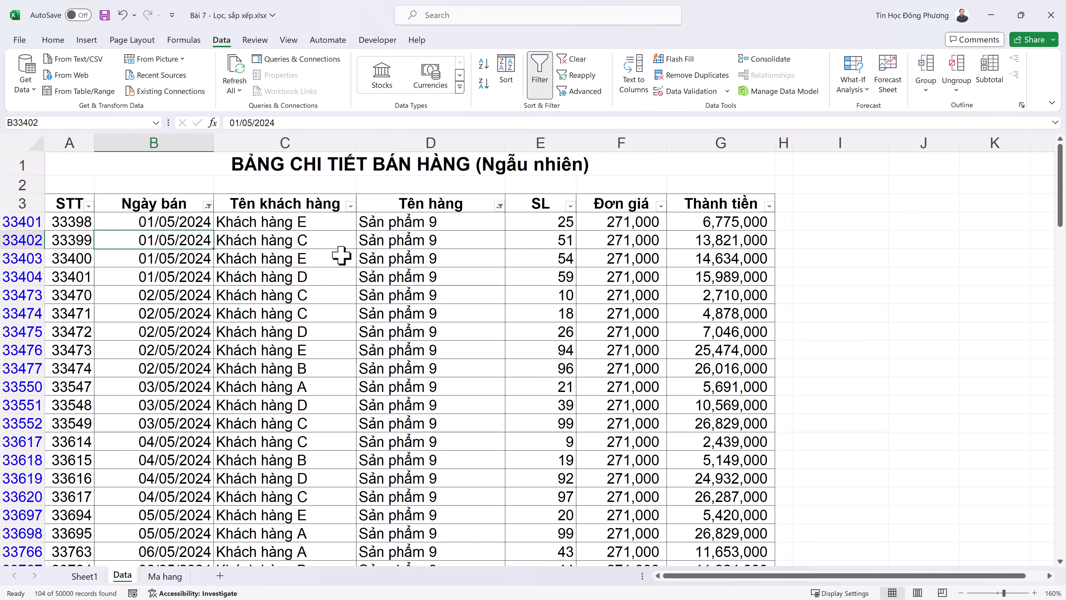
click(374, 276)
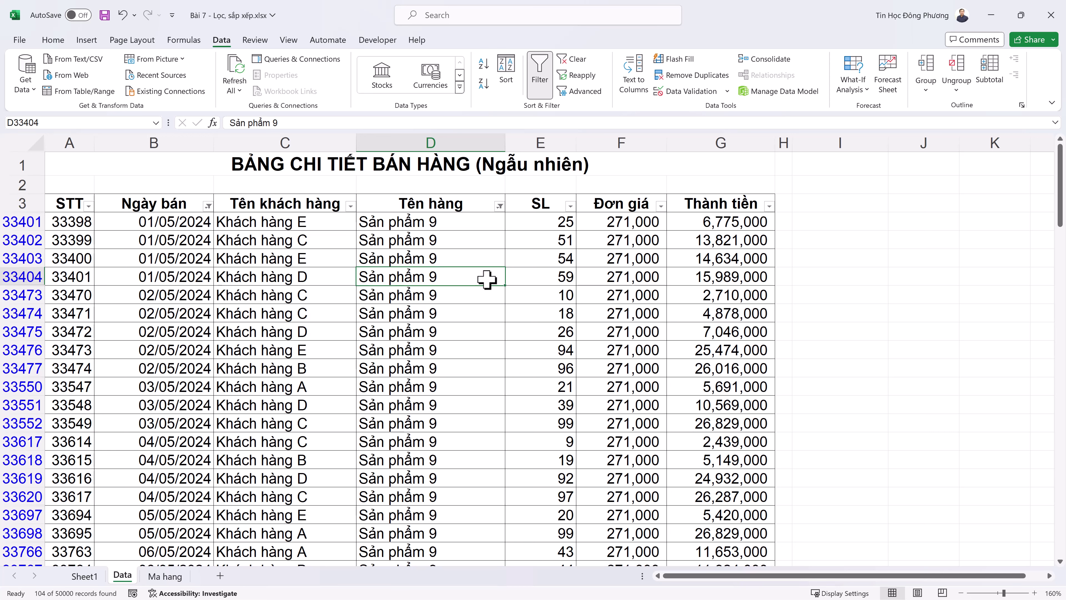
click(131, 275)
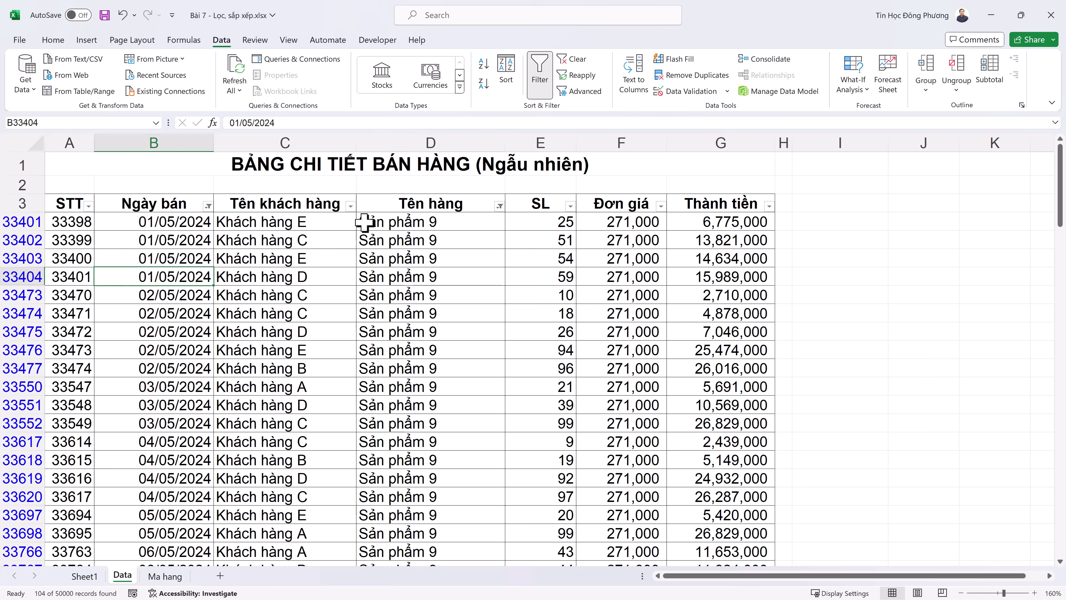
Filter Tên khách hàng to only Khách hàng A and look through the filtered rows.
click(351, 205)
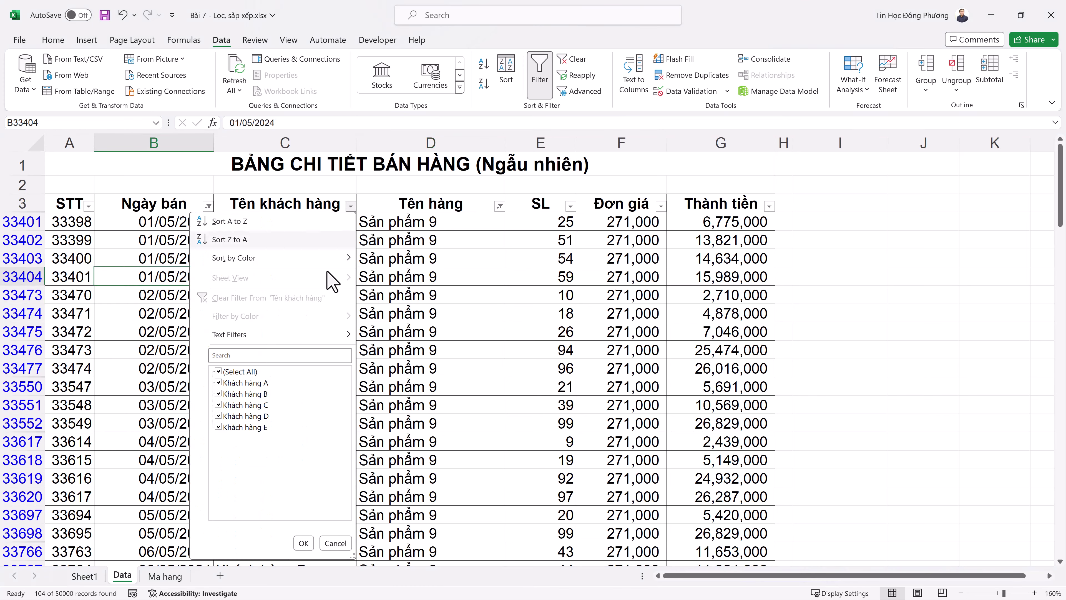
click(219, 371)
click(218, 383)
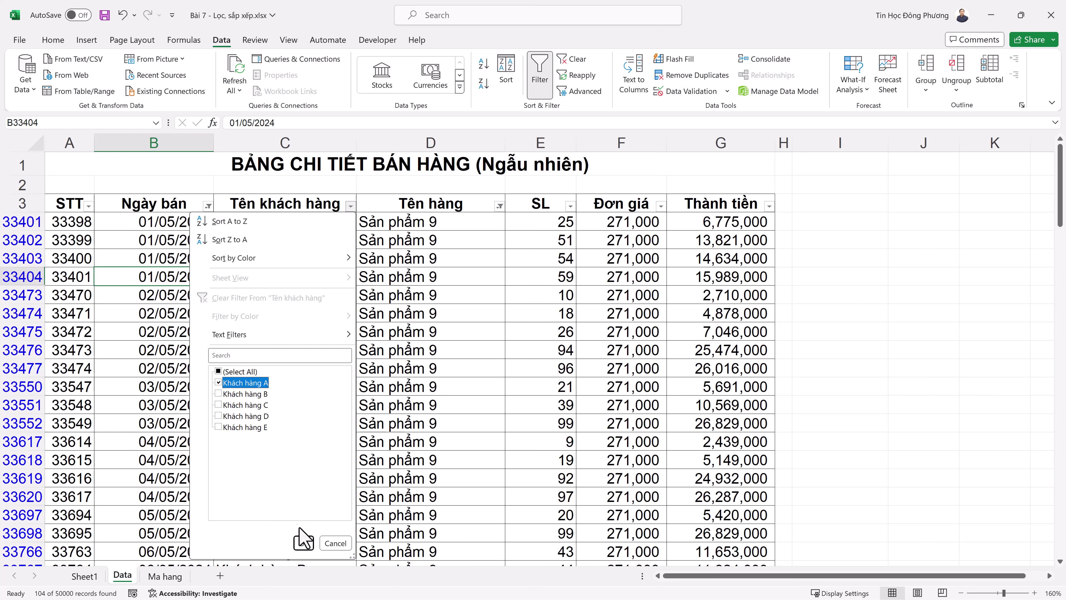
click(304, 543)
scroll(352, 345, down, 3)
scroll(352, 345, up, 3)
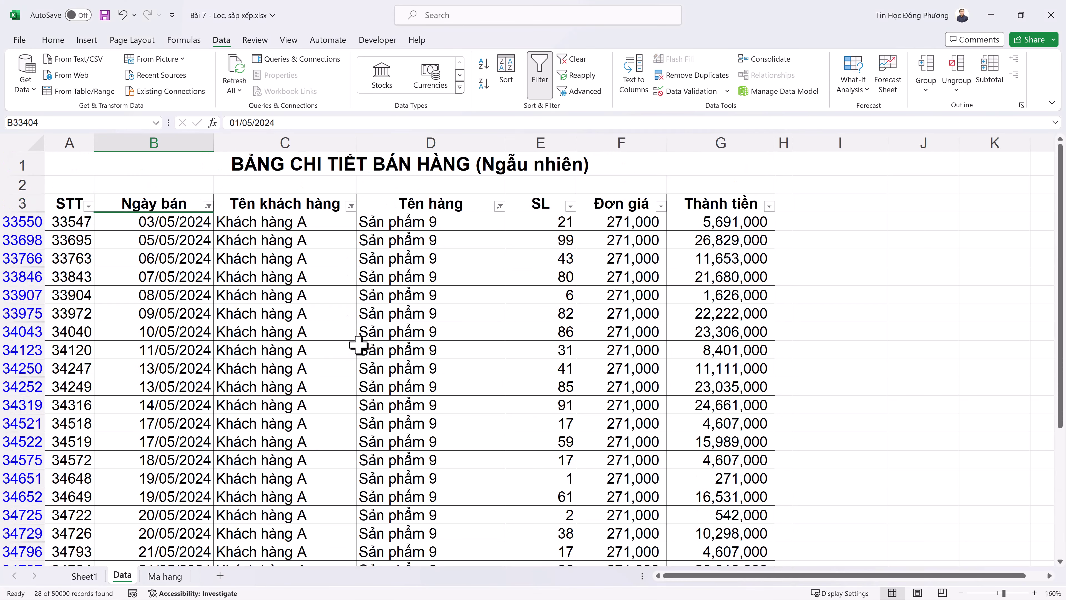
Review the header cells from Ngày bán to Thành tiền to see which columns are filtered and which could be filtered further.
click(579, 275)
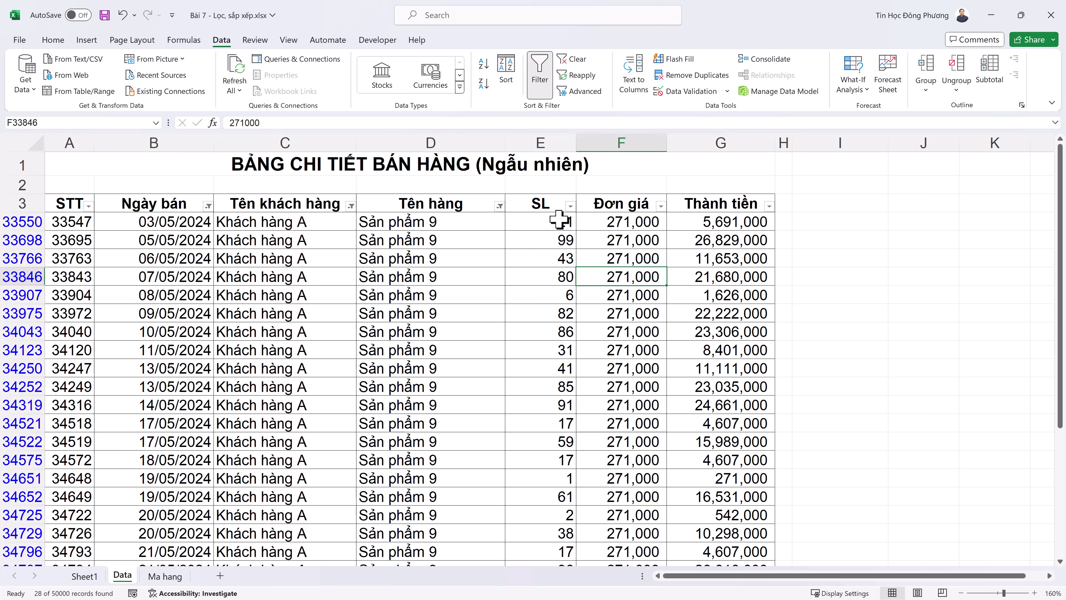
click(545, 203)
click(621, 207)
click(722, 208)
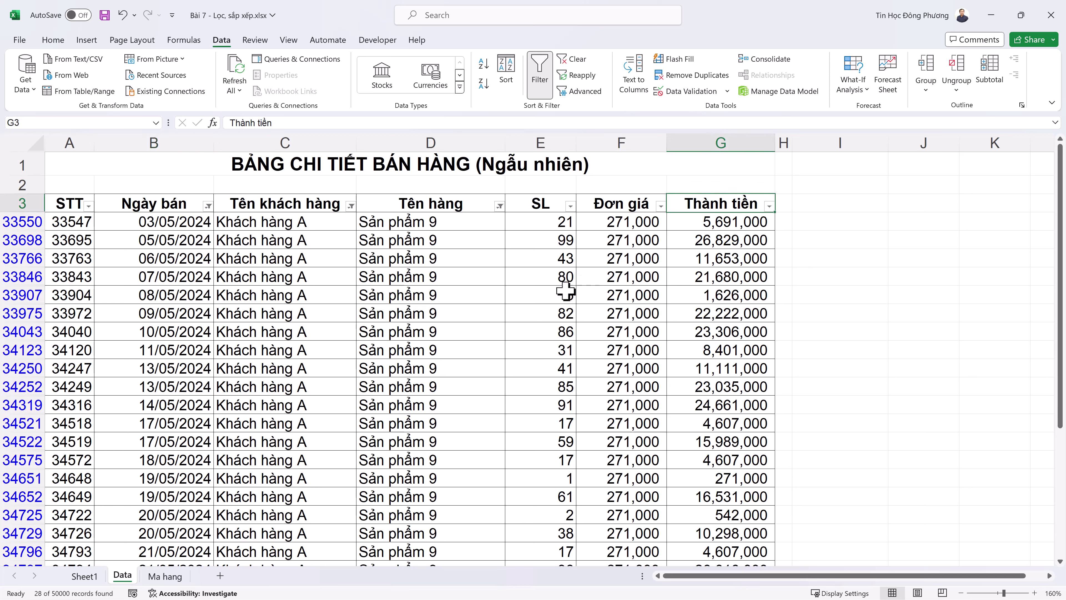
click(563, 313)
click(199, 206)
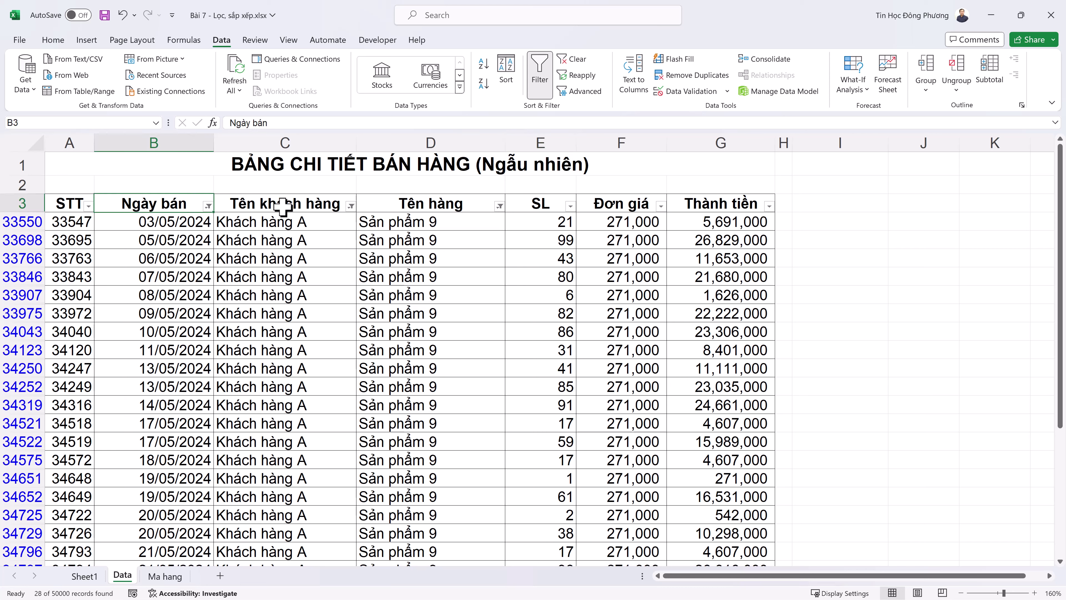
click(285, 204)
click(433, 204)
click(540, 203)
click(452, 210)
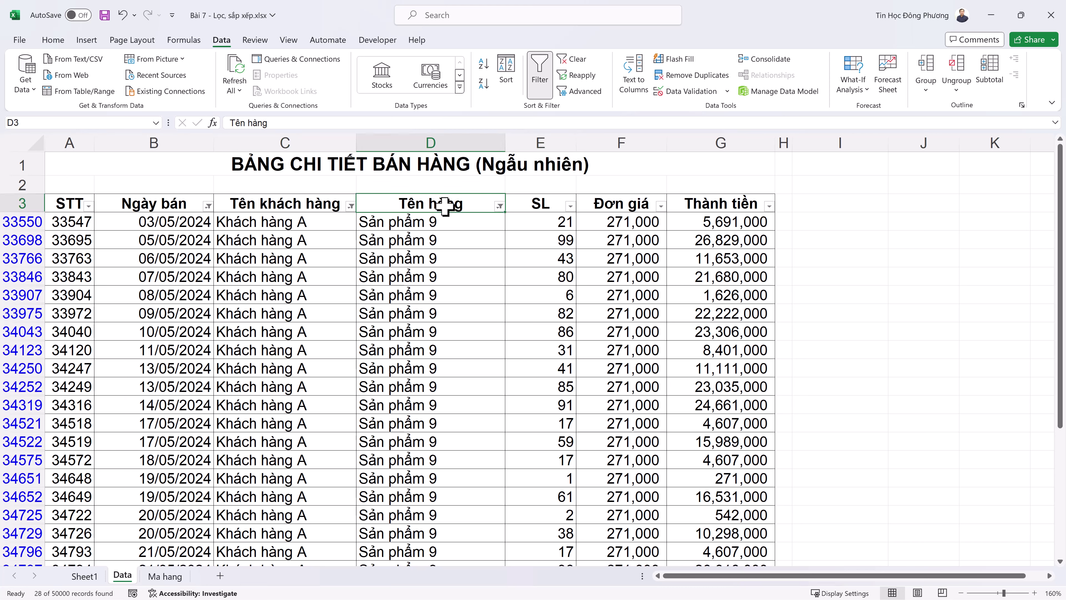
click(452, 292)
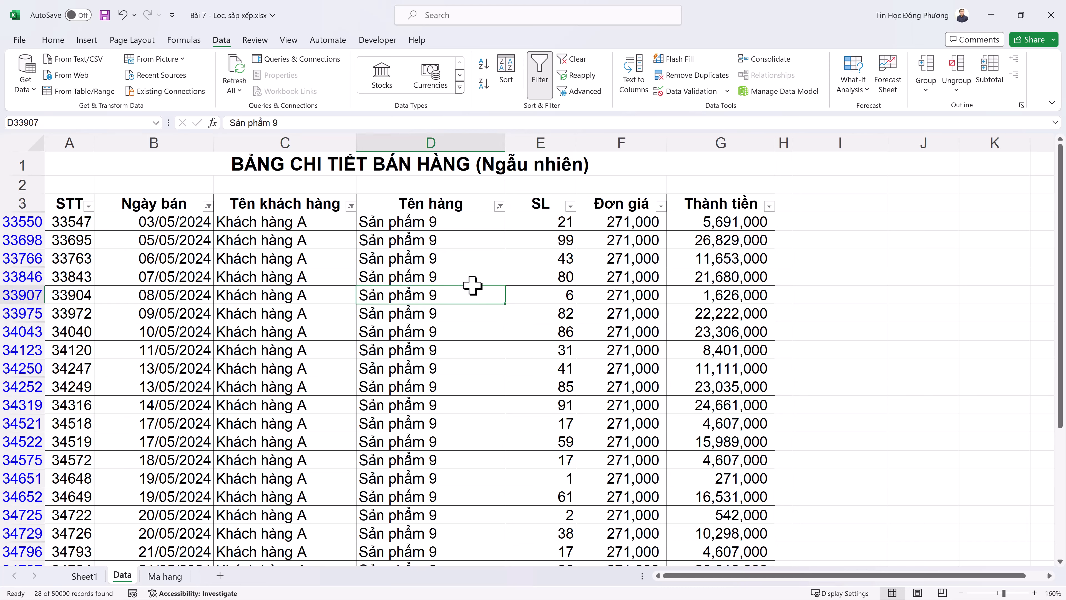
Check the option for clearing only the Tên hàng filter, then clear all filters from the sales table at once.
click(499, 205)
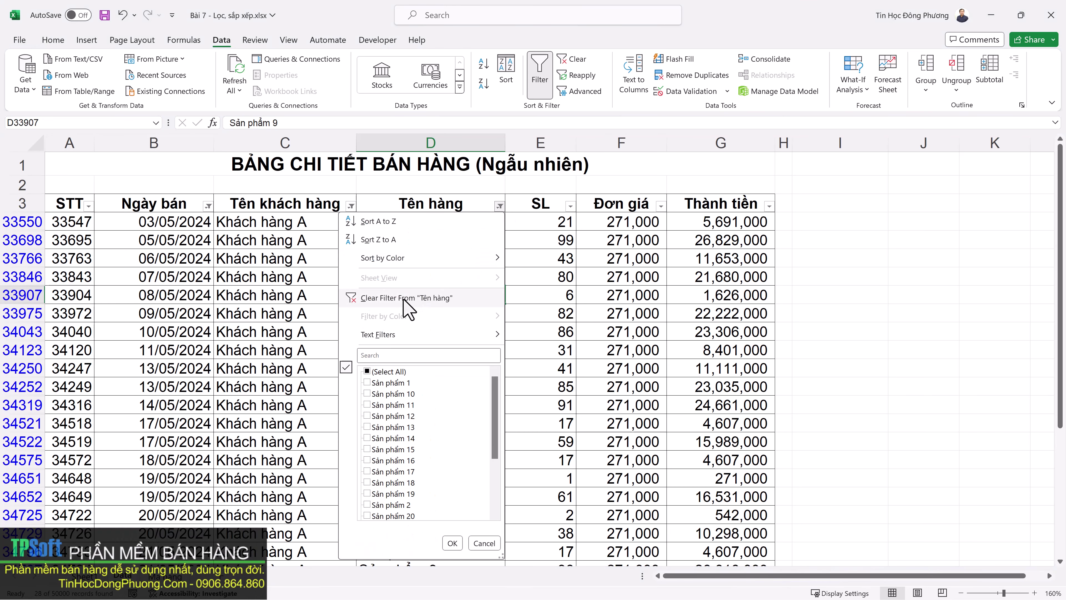
click(562, 261)
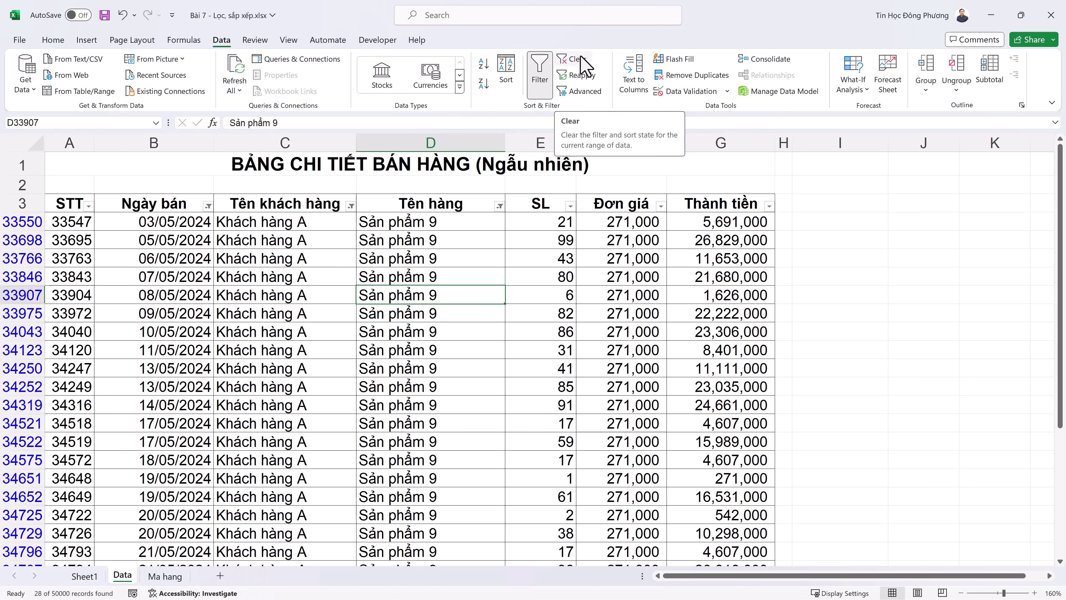
click(586, 65)
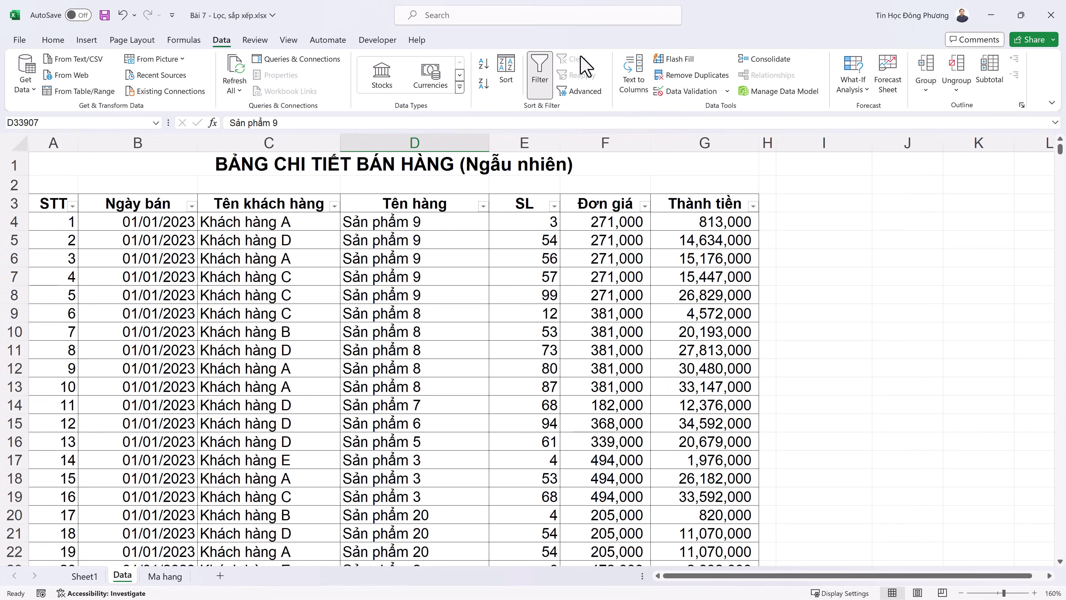
click(457, 329)
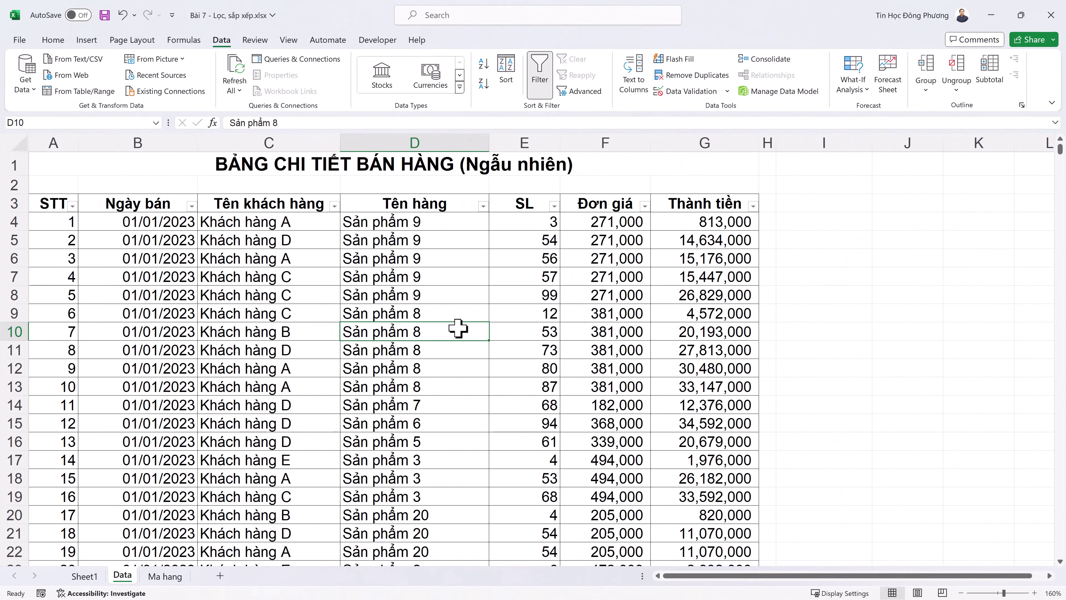